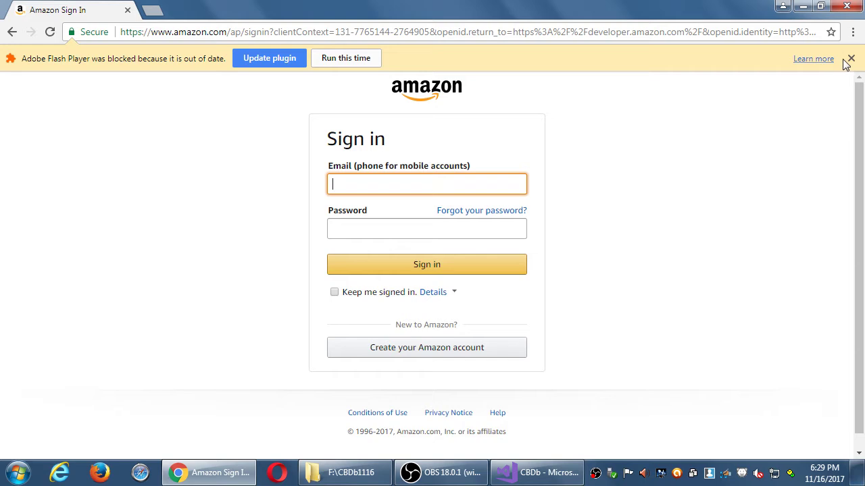
Step: Dismiss the Flash Player warning and sign in with the account e-mail and password
click(851, 58)
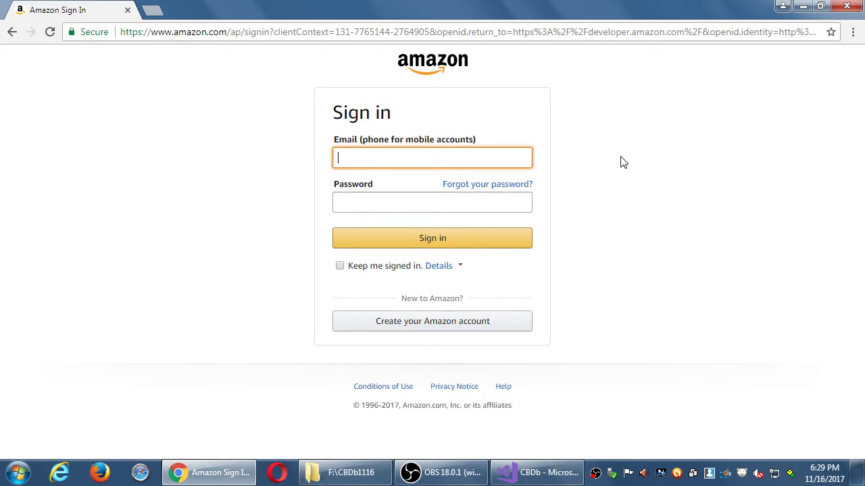
key(Tab)
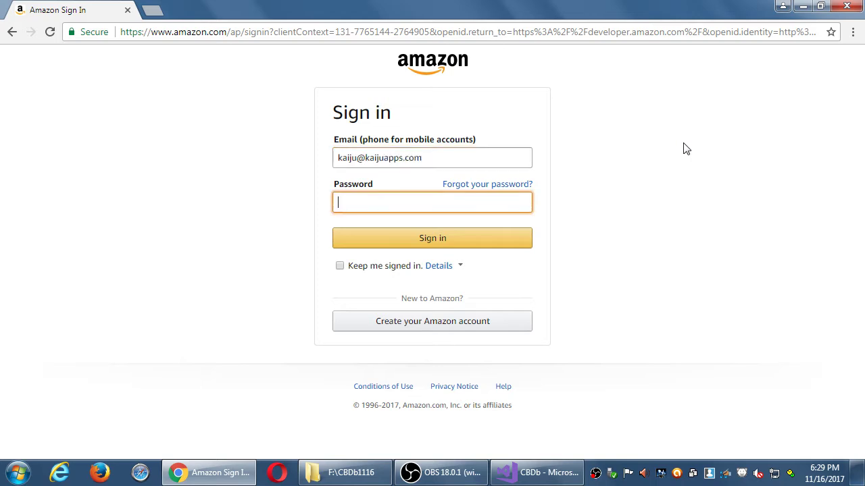
text(********)
key(Return)
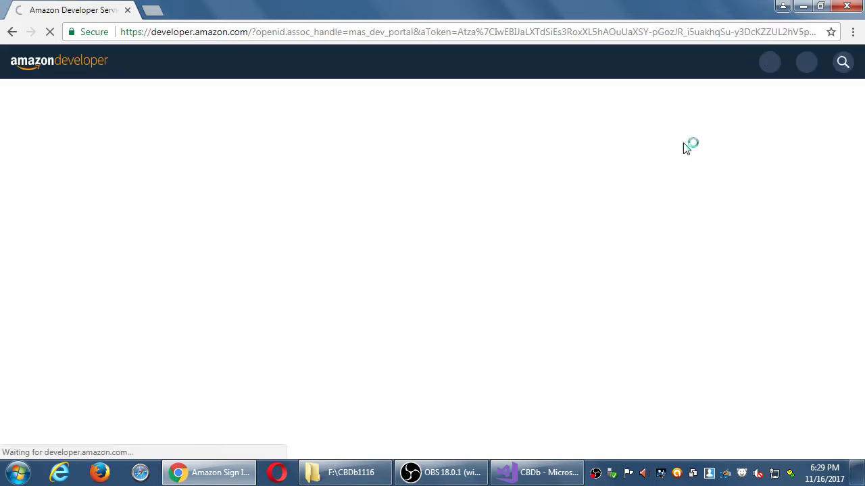
key(super+d)
key(super)
Step: Launch Notepad from a Start menu search for 'note'
text(nort)
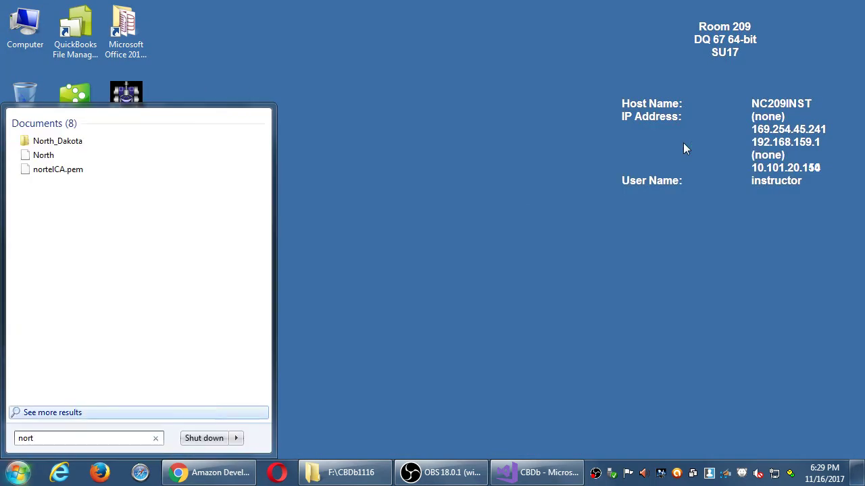
key(BackSpace)
key(BackSpace)
text(te)
key(Up)
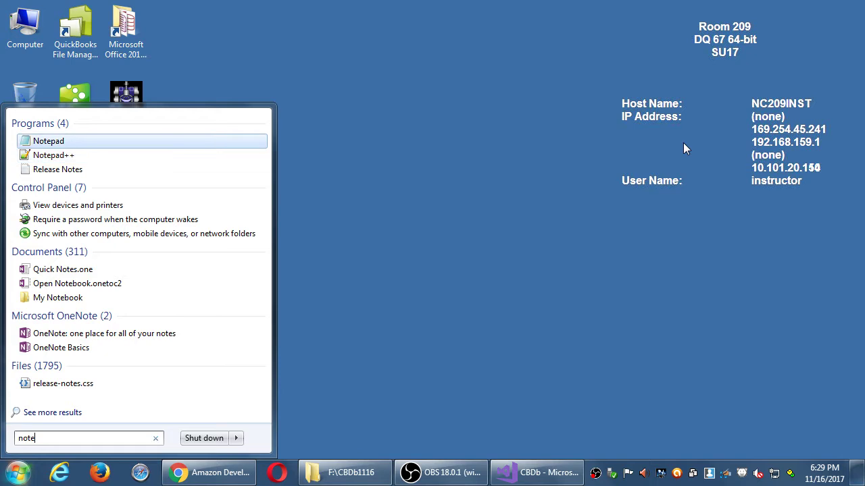
key(Return)
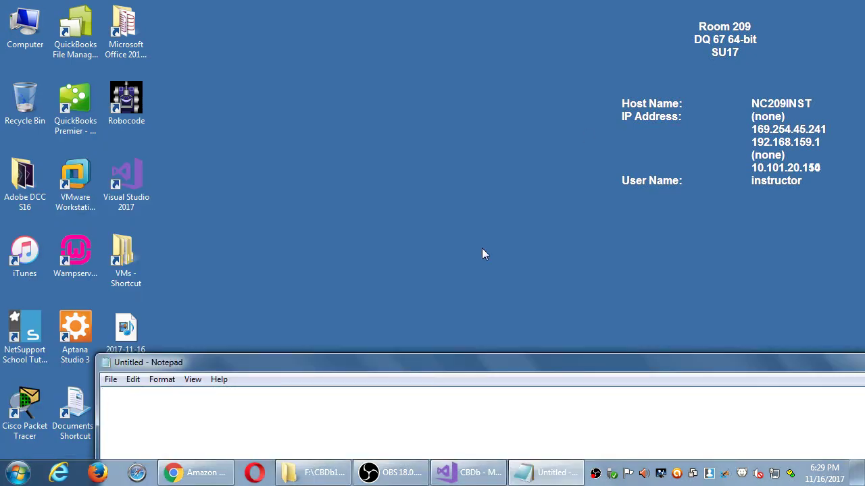
Step: Save the blank note to the Desktop as 2017-11-16.txt
key(ctrl+s)
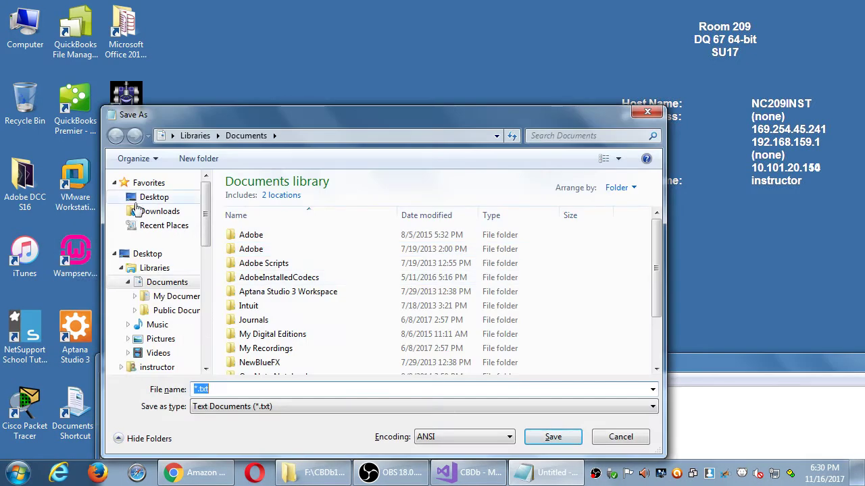
click(142, 197)
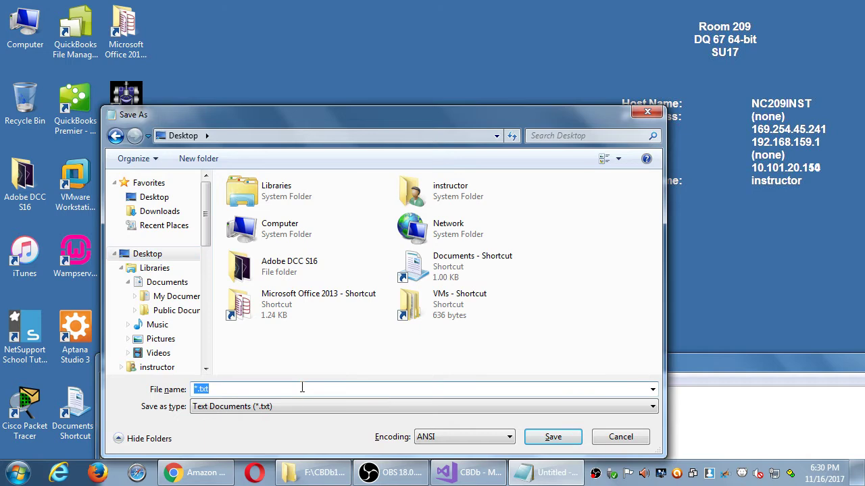
text(2017-0)
key(BackSpace)
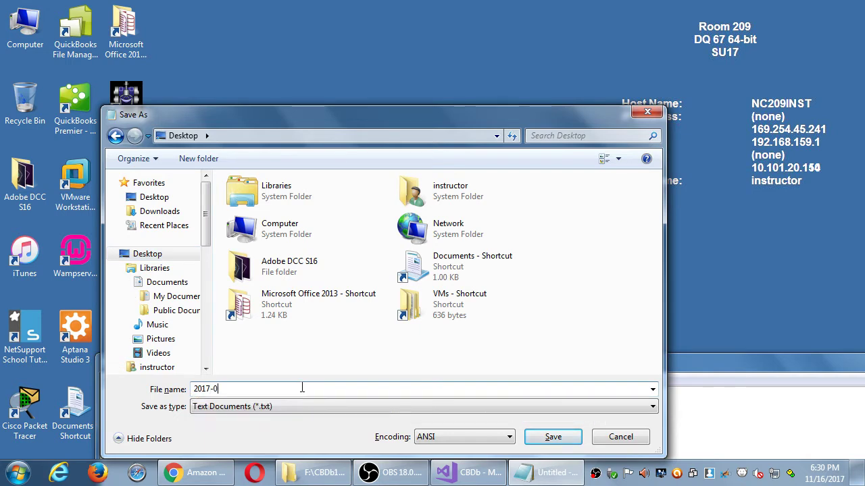
text(11-16)
key(Return)
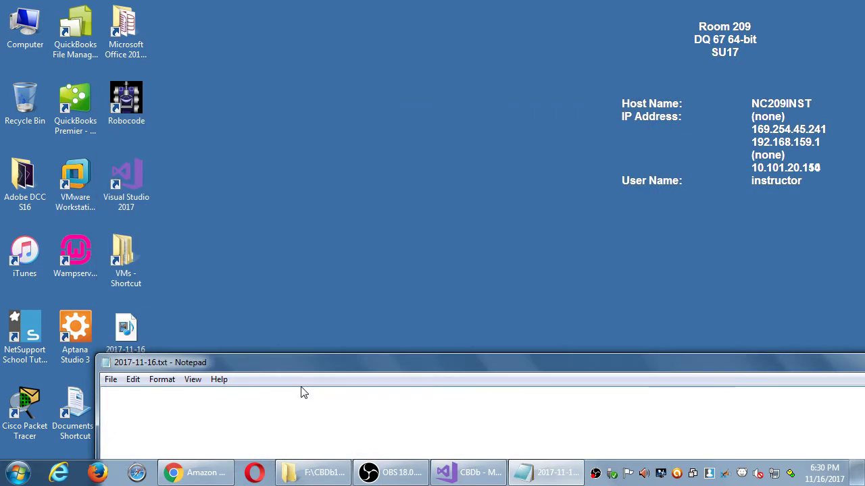
Step: Magnify the screen and type the heading 'Continuing our Amazon AppStore Listing'
key(super+plus)
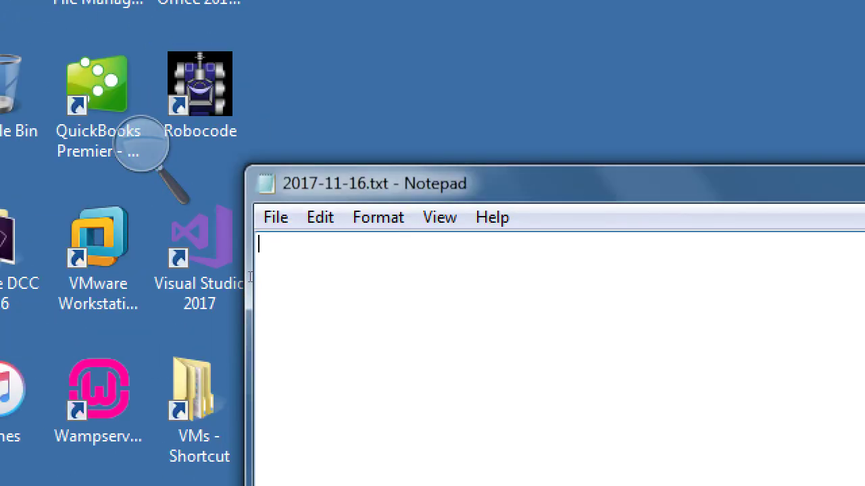
text(Continuing)
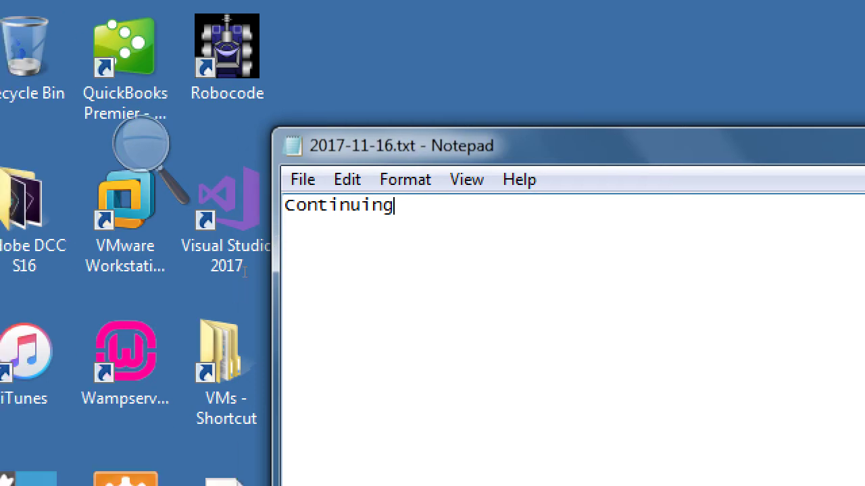
text( our Amazon Ap)
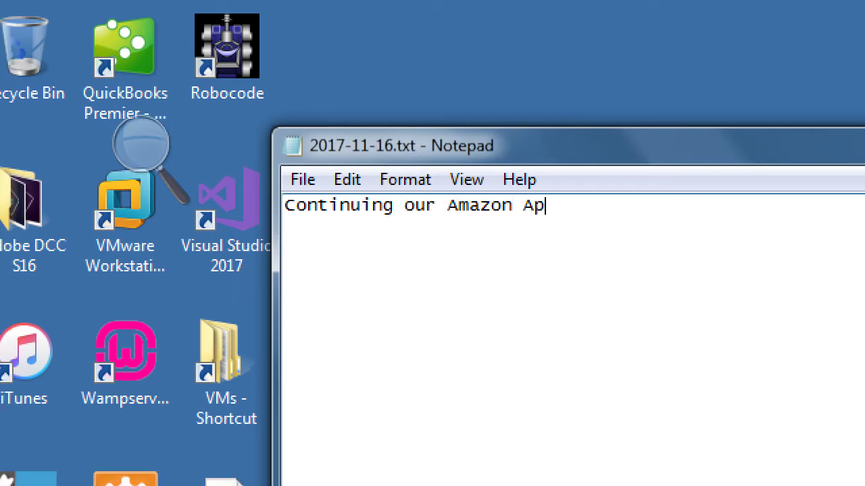
text(pStore Listi)
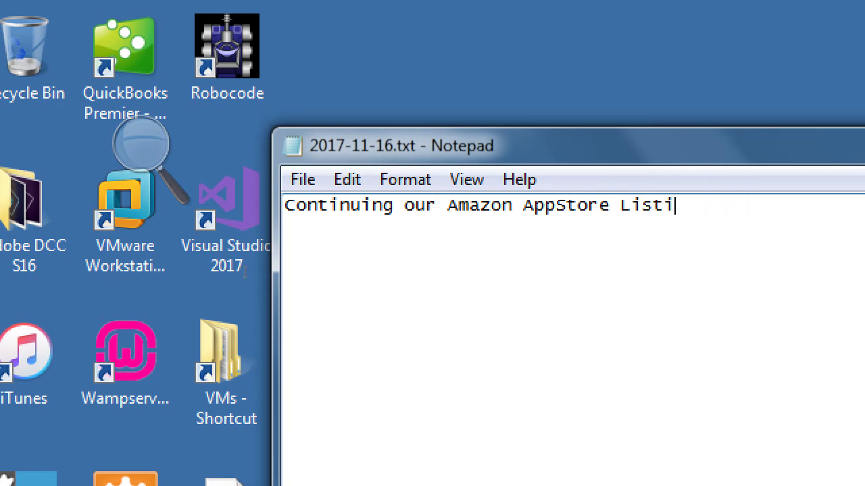
text(ng)
key(Return)
key(Return)
Step: Split 'AppStore' into 'App Store' in the heading
key(Left)
key(Left)
key(Left)
key(Left)
key(Left)
key(Left)
key(Left)
key(Left)
key(Left)
key(ctrl+shift+Left)
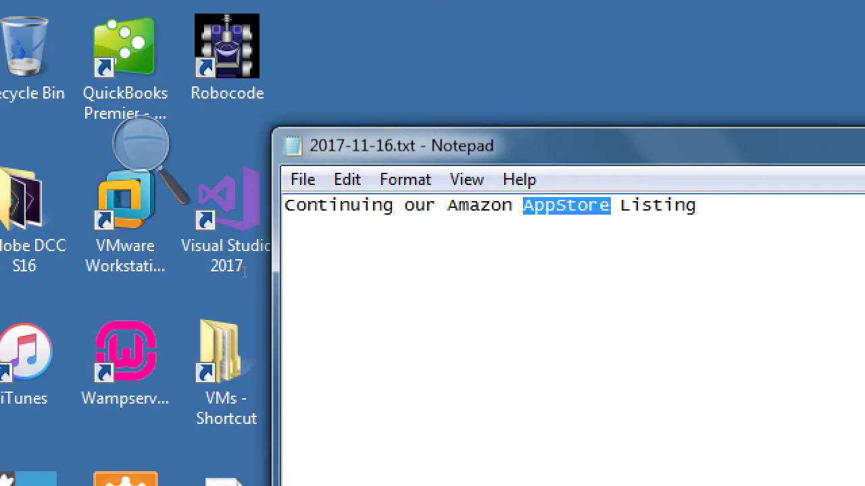
key(Left)
key(Left)
key(Right)
key(Right)
key(Right)
key(Right)
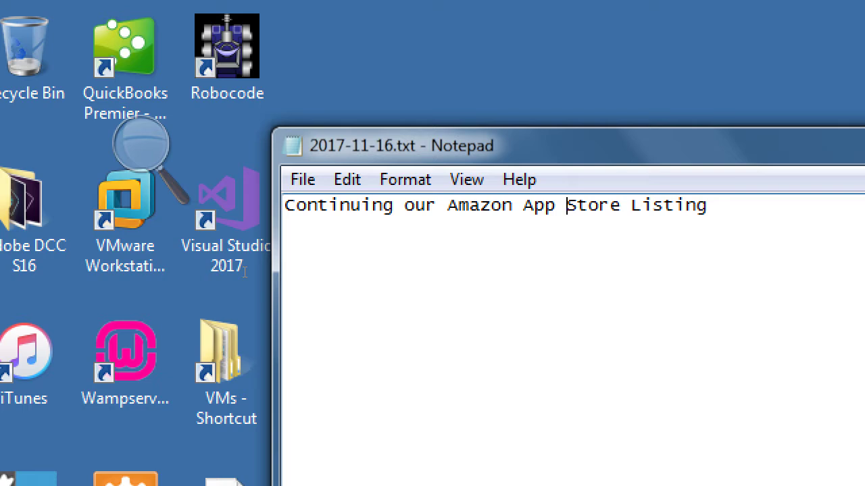
Step: Type 'Comic Con' on the third line of the note
key(Down)
key(Down)
text(ComicCon)
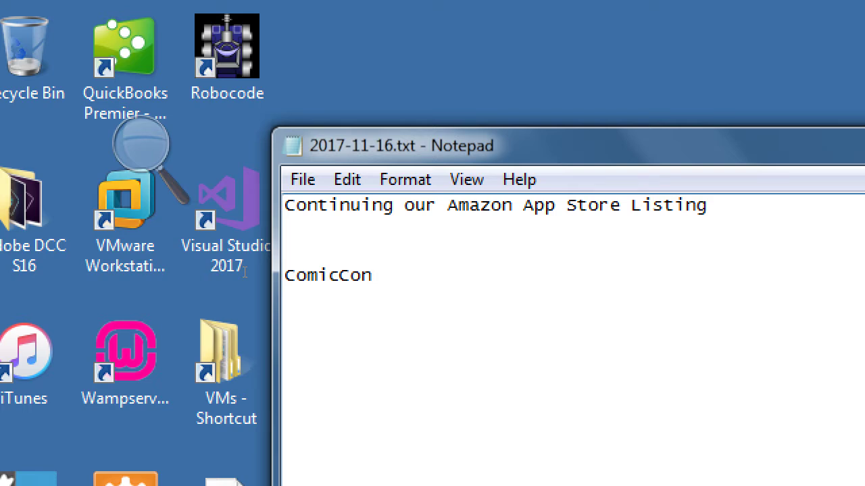
key(Left)
key(Left)
key(Left)
Step: Delete the stray Comic Con line and blank lines, and tidy the App Store spacing
key(Up)
key(Up)
key(Down)
key(Down)
key(shift+End)
key(BackSpace)
key(BackSpace)
key(BackSpace)
key(BackSpace)
key(Left)
key(Left)
key(Left)
key(Left)
key(Left)
key(Left)
key(Left)
key(Left)
key(Left)
key(Left)
key(Left)
key(Left)
key(Left)
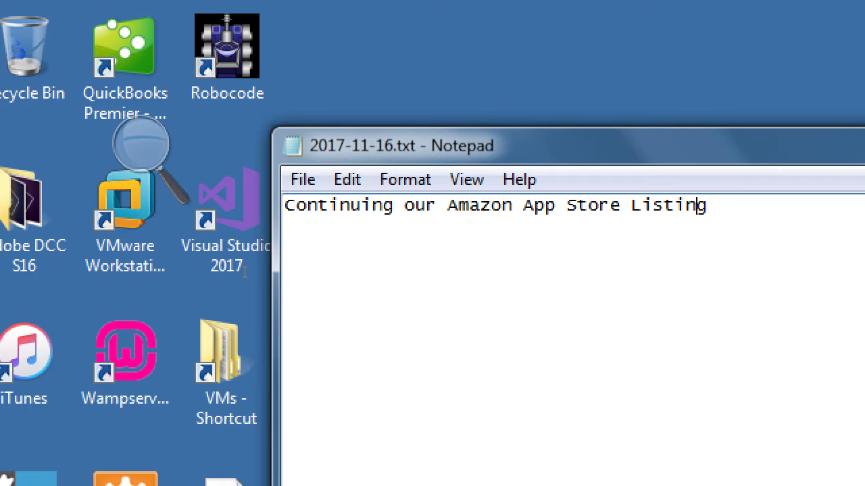
key(BackSpace)
Step: Type 'Final Tab before upload:' and, on the next line, 'App Assets (multimedia)'
key(Return)
text(Foma)
key(BackSpace)
key(BackSpace)
key(BackSpace)
text(inal Tab)
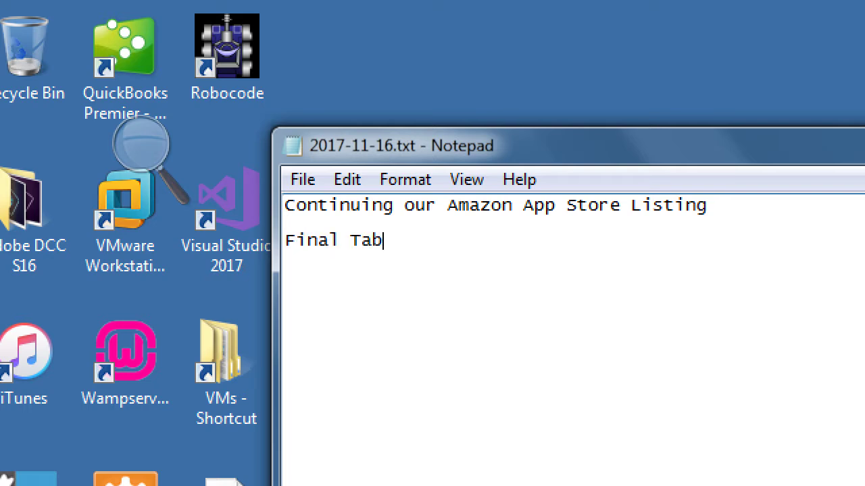
text( before uplaod)
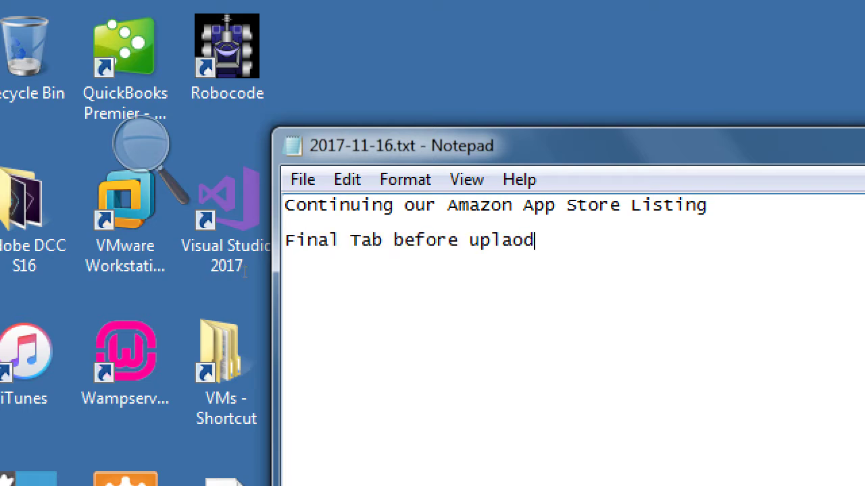
text(:)
key(BackSpace)
key(BackSpace)
key(BackSpace)
key(BackSpace)
text(oad:)
key(Return)
text(App)
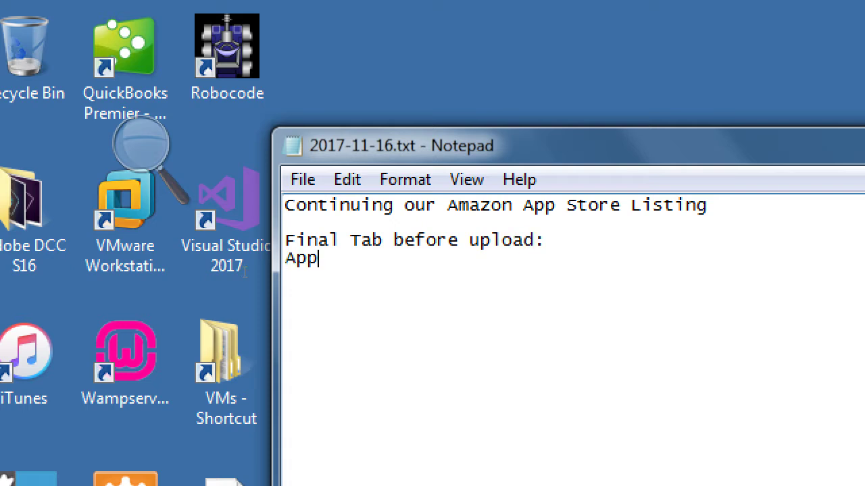
text( Assets (mu)
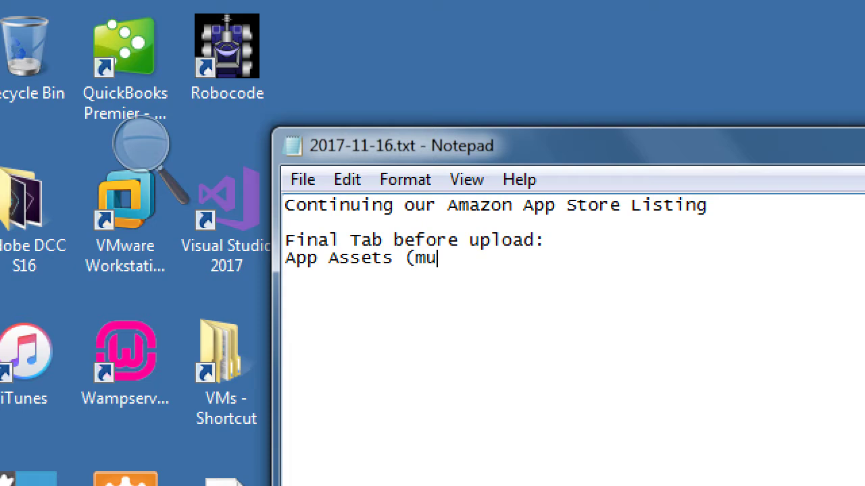
text(ltimed)
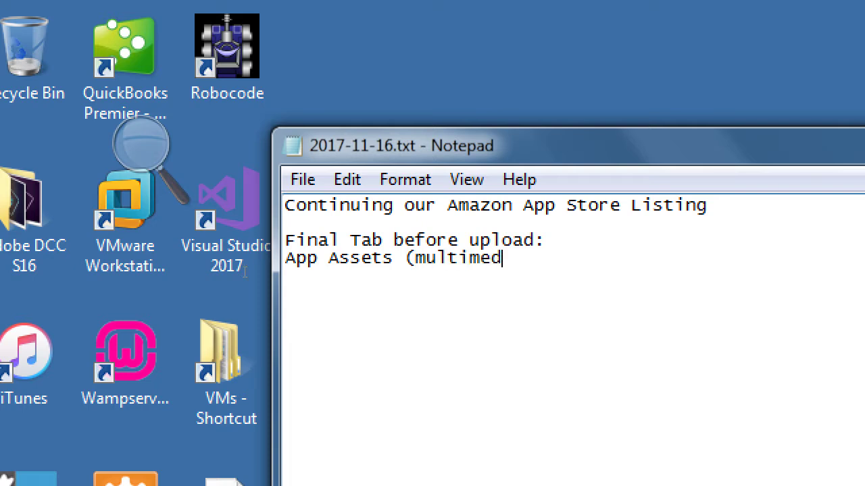
text(ia))
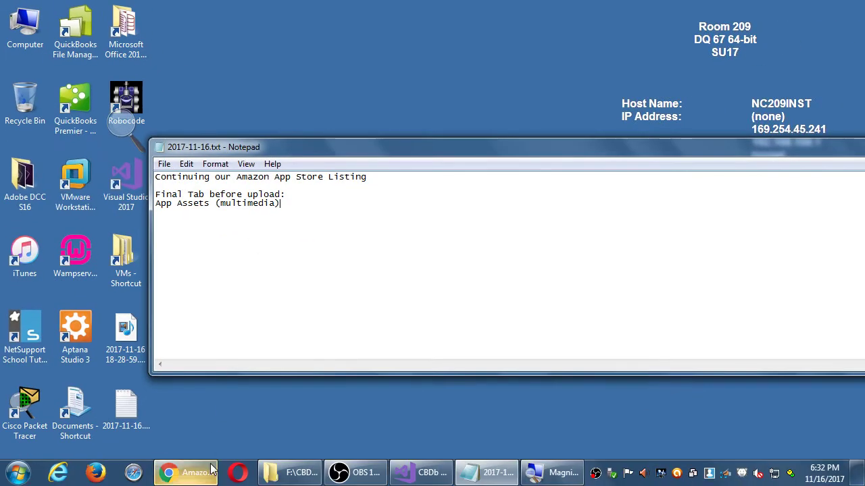
Step: Go from the Amazon Appstore developer section to the Developer Console dashboard
click(199, 477)
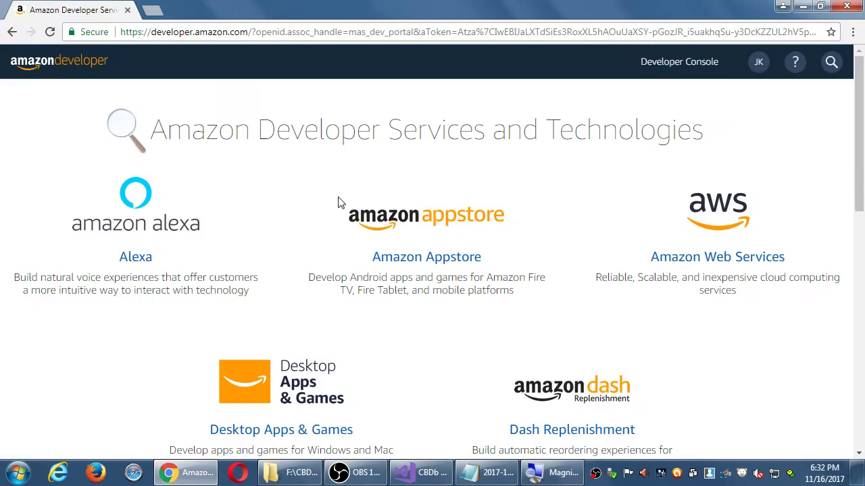
scroll(349, 201, down, 1)
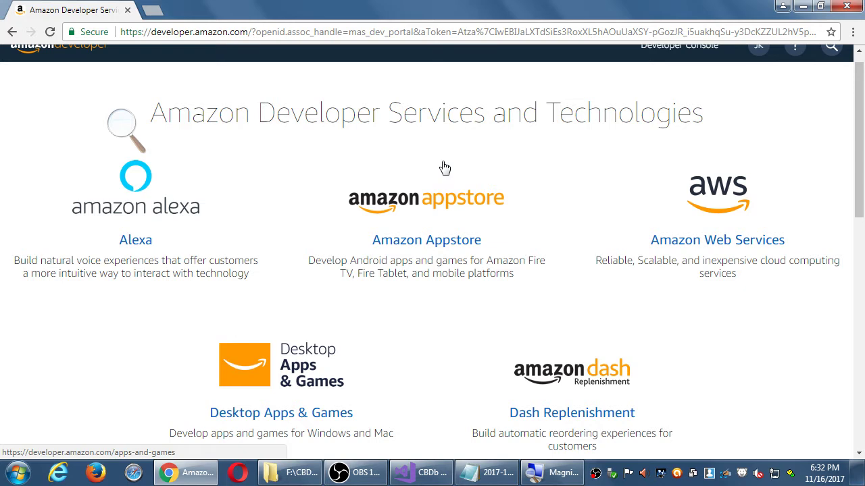
click(436, 205)
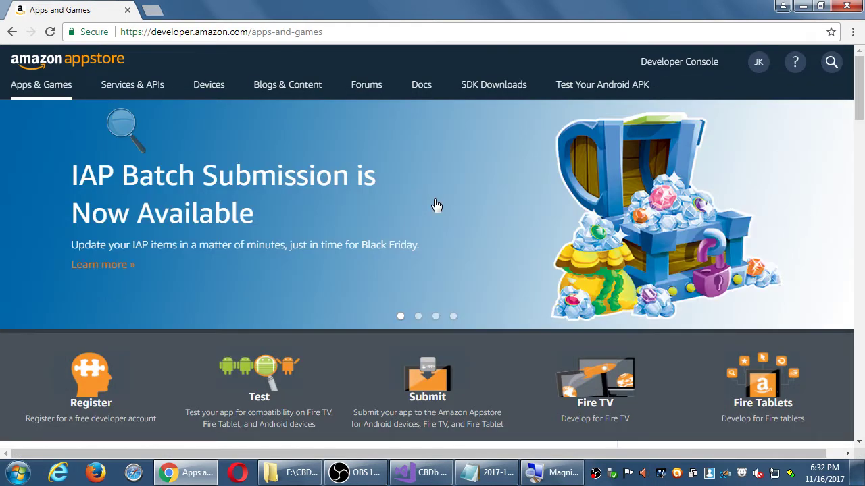
click(685, 62)
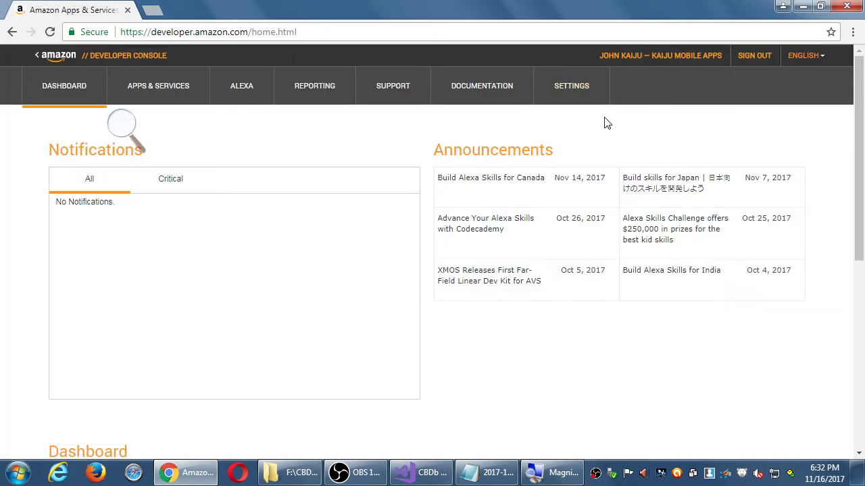
key(alt+Left)
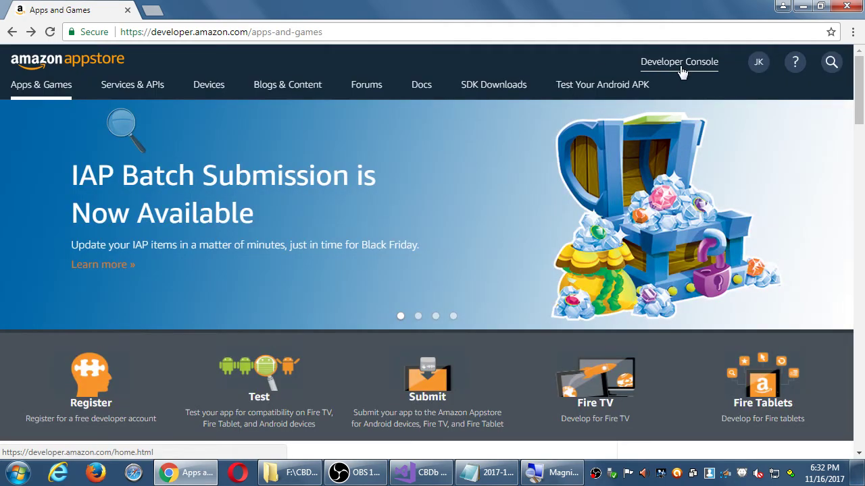
click(680, 68)
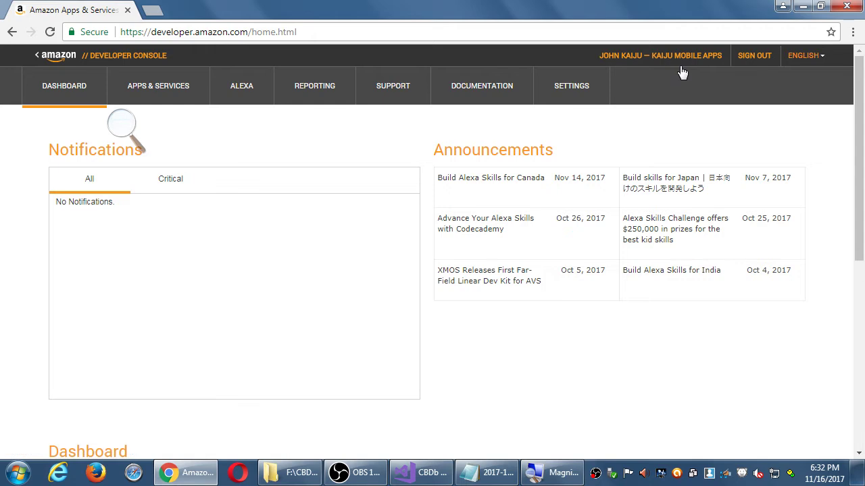
Step: Close the screen magnifier and open the Kaiju CBDB app's details from the dashboard
scroll(673, 233, down, 3)
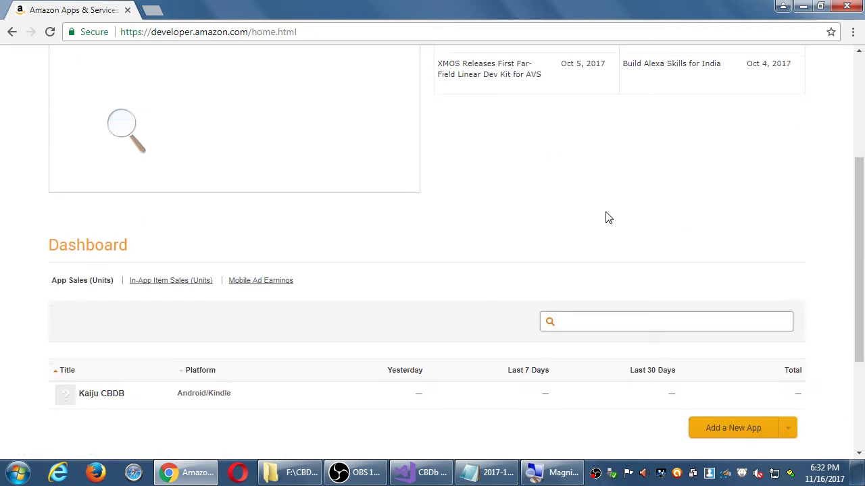
scroll(604, 217, down, 3)
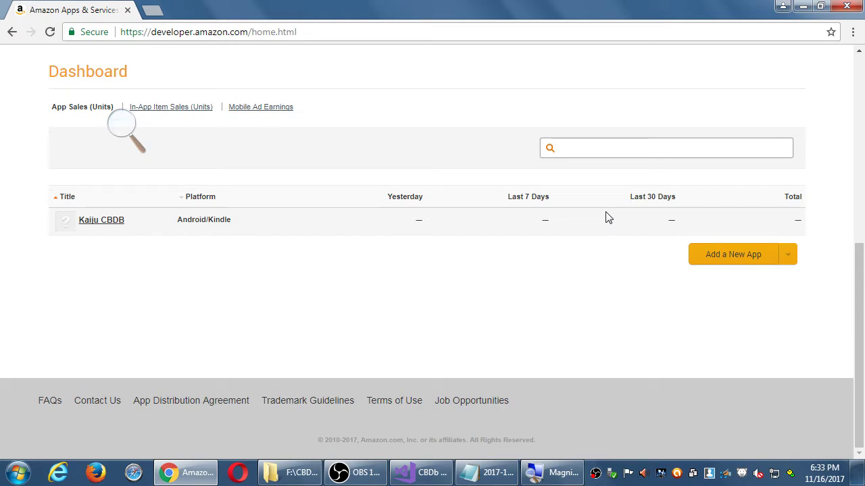
scroll(606, 217, up, 5)
scroll(606, 218, down, 4)
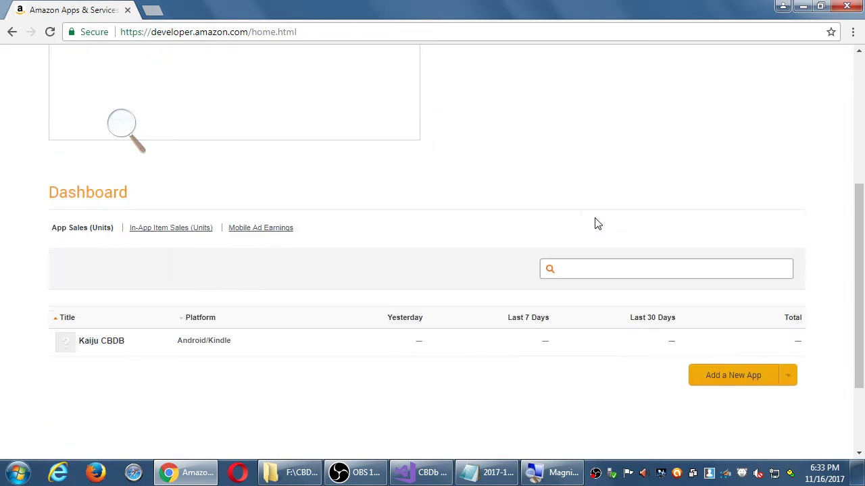
mouse_move(121, 125)
click(184, 110)
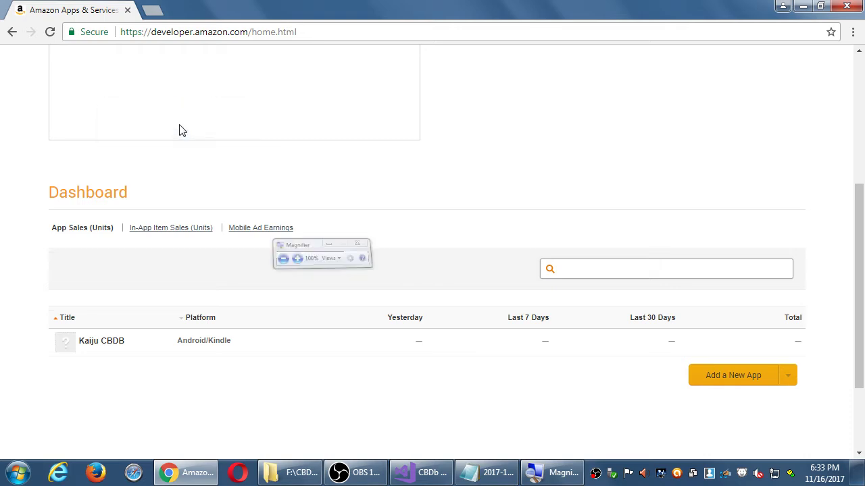
click(101, 341)
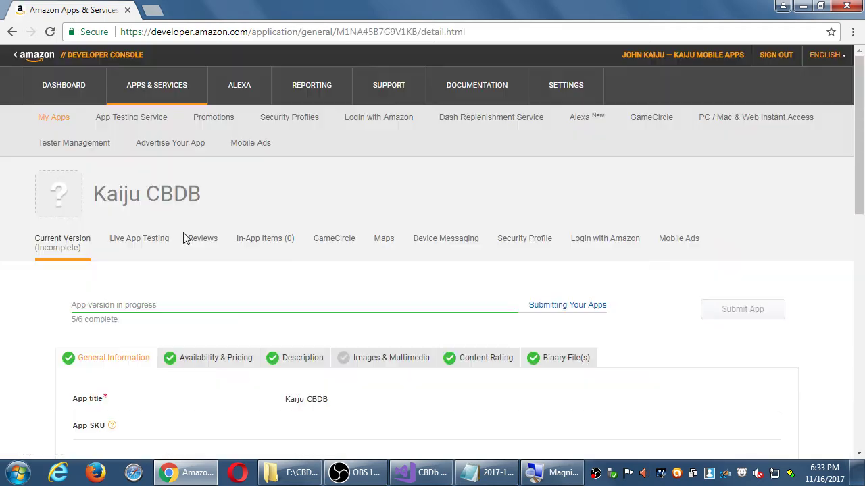
Step: Switch to the Kaiju CBDB Images & Multimedia tab, then move the 2017-11-16.txt notes window up and right
scroll(45, 299, down, 2)
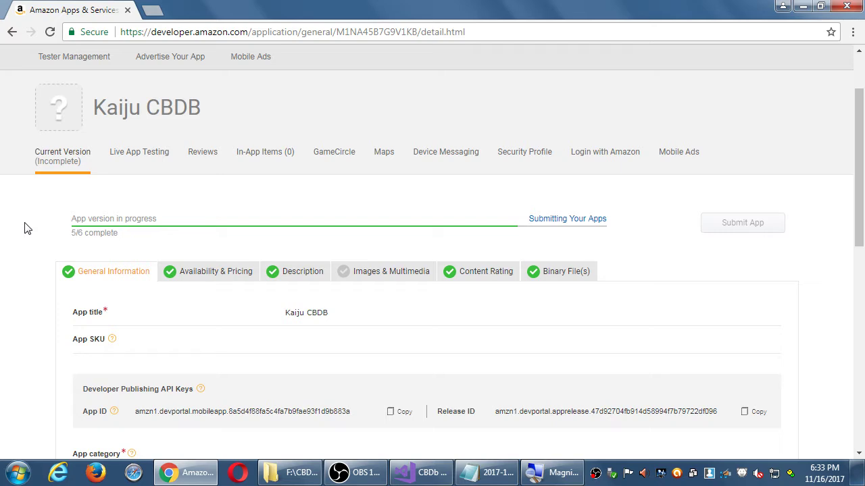
click(346, 279)
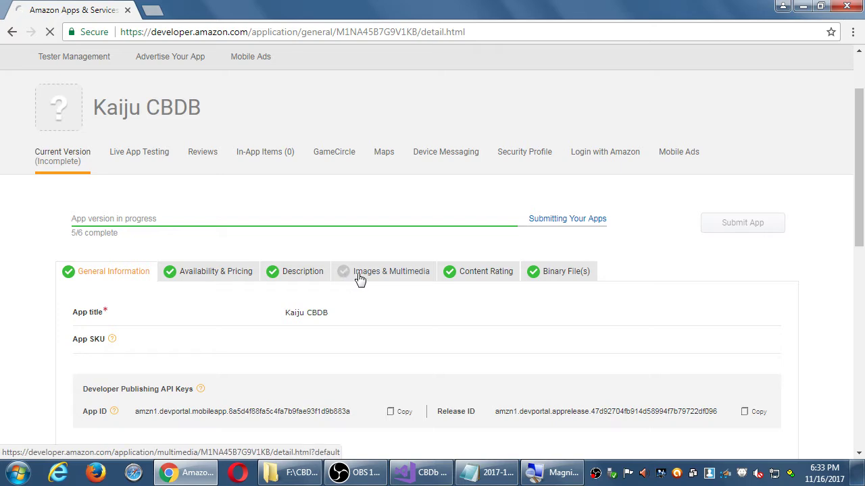
scroll(657, 309, down, 5)
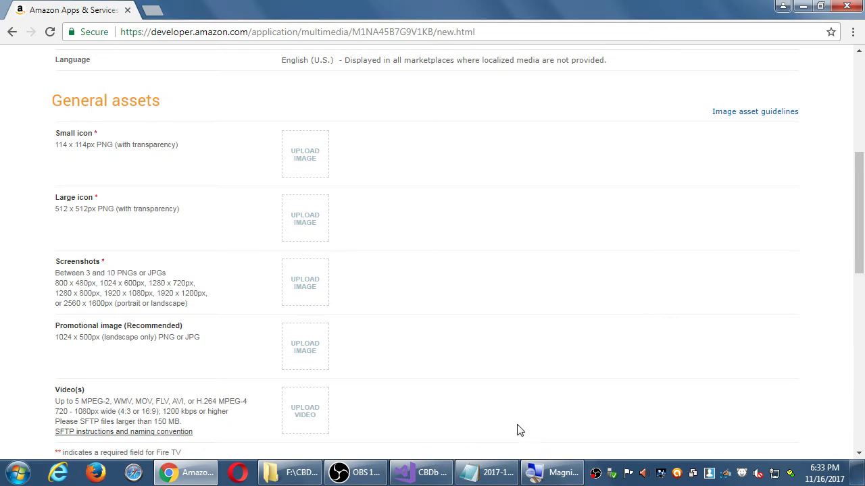
click(497, 473)
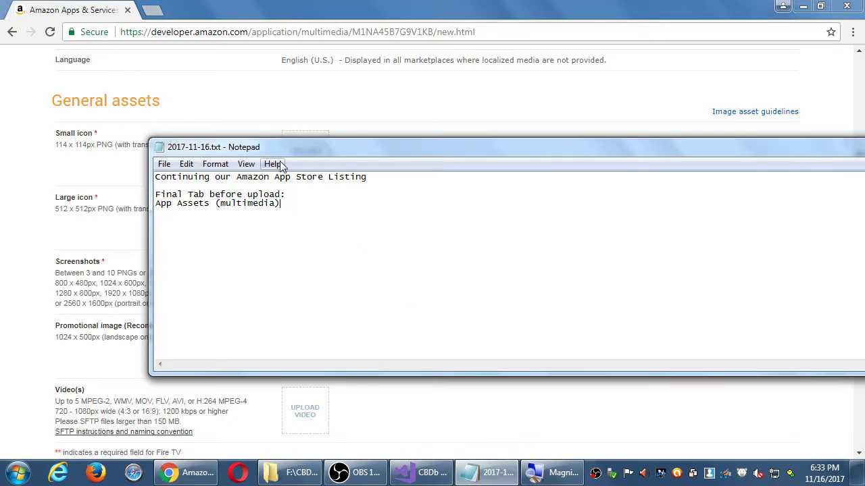
drag(281, 150, 377, 87)
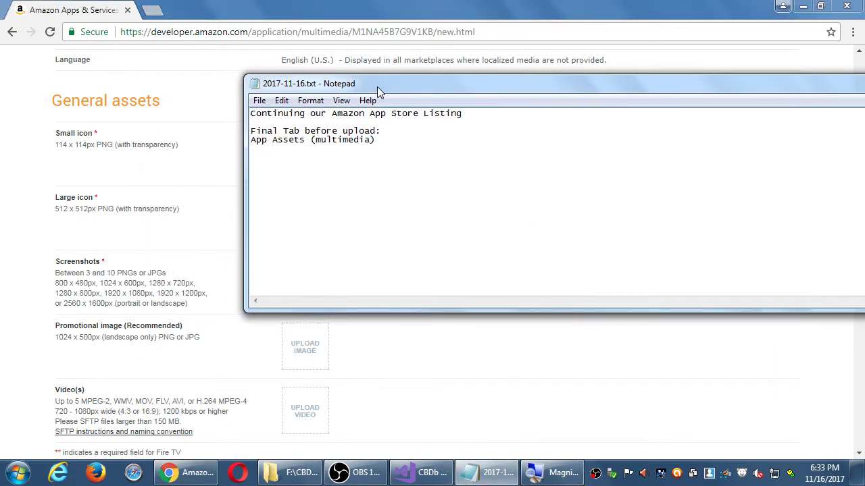
Step: Add the line 'Small Icon - 114px x 114 (PNG transparency) PNG-24'
key(Return)
text(Small Icon - 114px x 114 (PNG transparency))
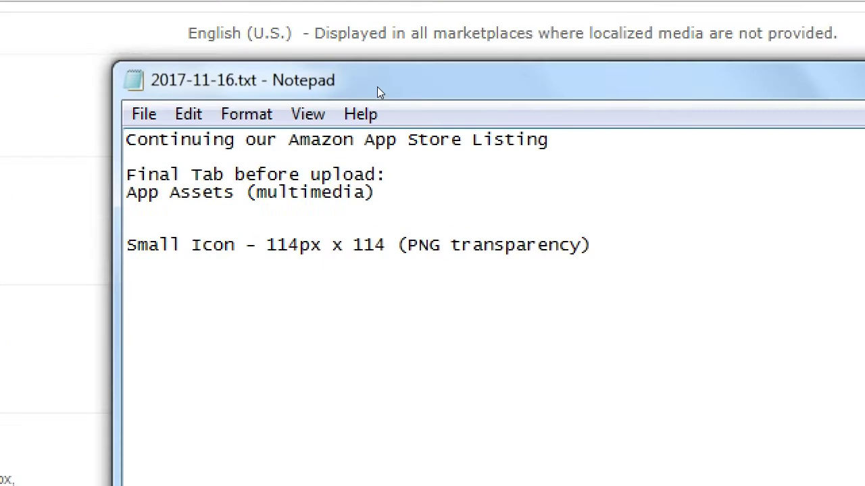
text( PNG-24)
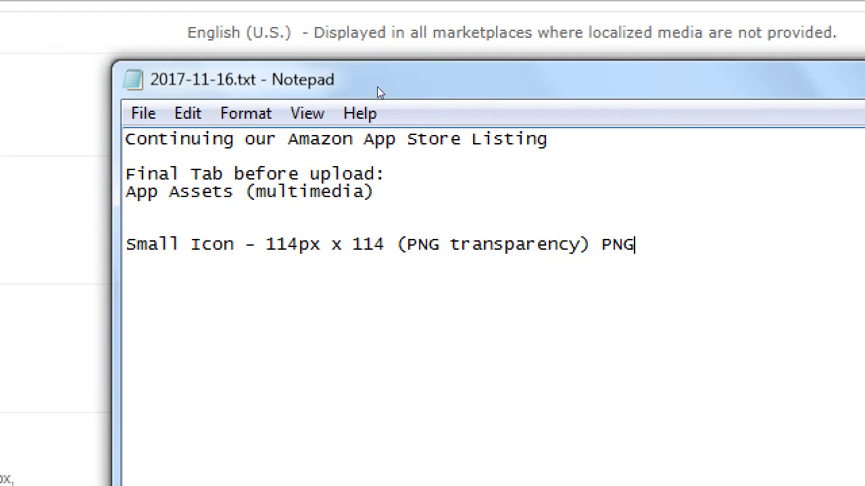
key(BackSpace)
text(-24)
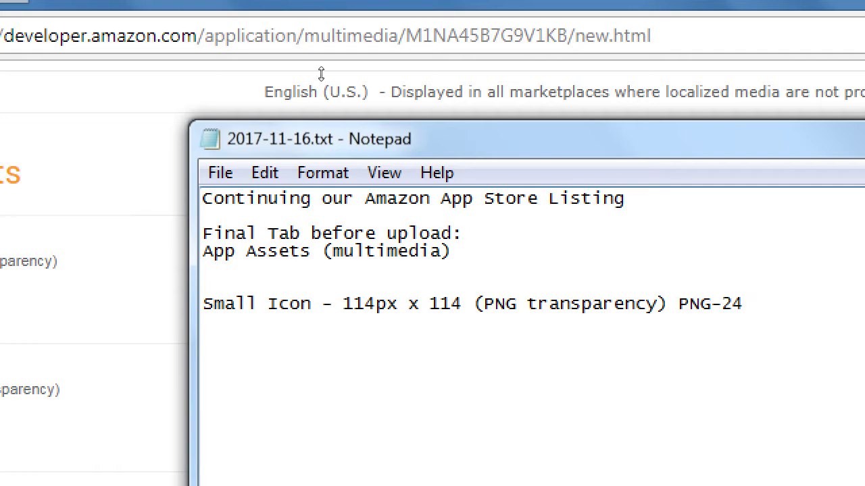
drag(282, 92, 223, 85)
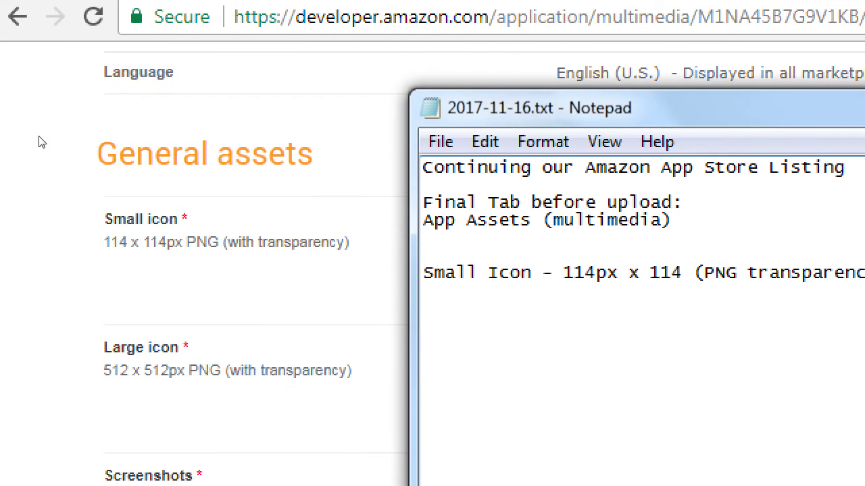
Step: Add 'Large Icon - 512px x 512 (PNG', reusing the copied ' transparency)' wording
text(Large Icon )
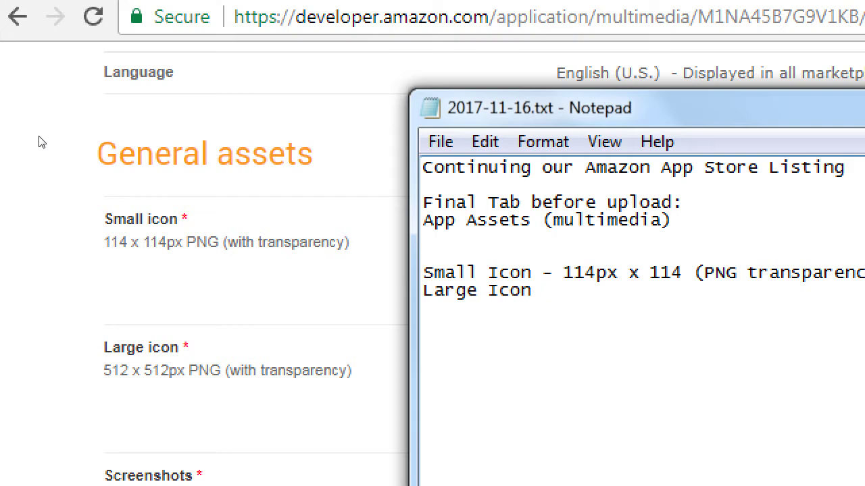
text(- 512px x 512 )
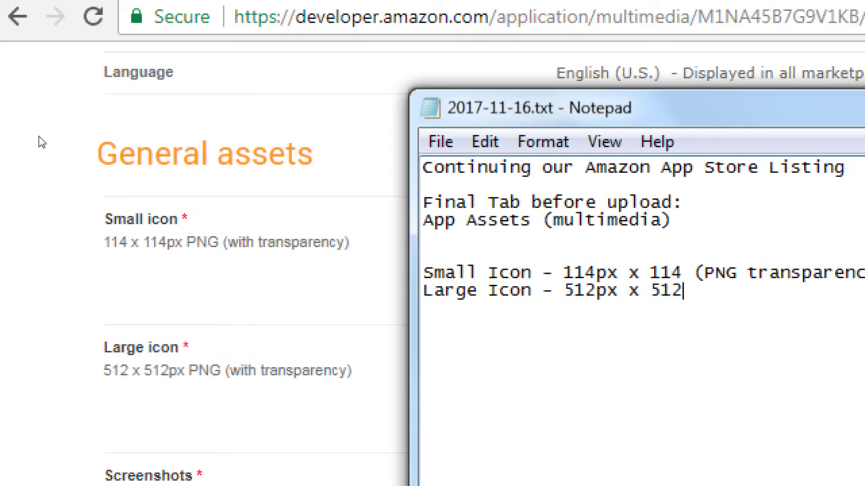
text((PNG)
key(Up)
key(shift+End)
key(ctrl+c)
key(Down)
key(ctrl+v)
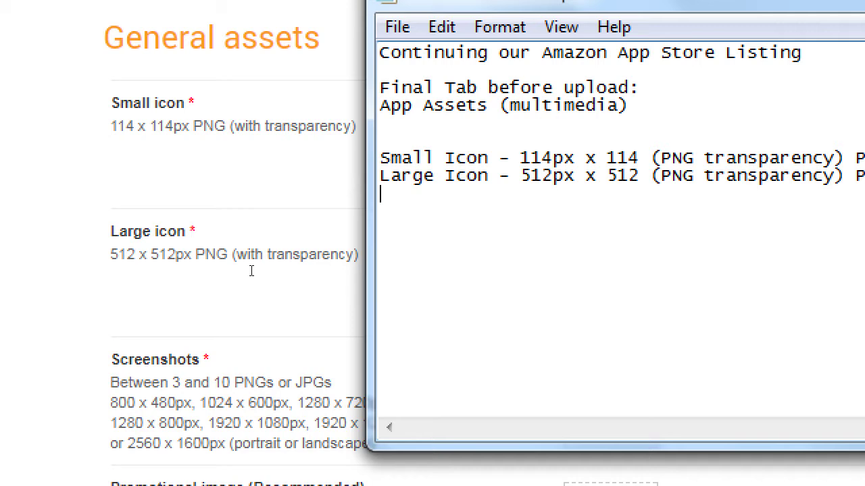
Step: Type '(at least 3 screenshots)', start an indented line below it, and narrow the Notepad window
text((at least 3)
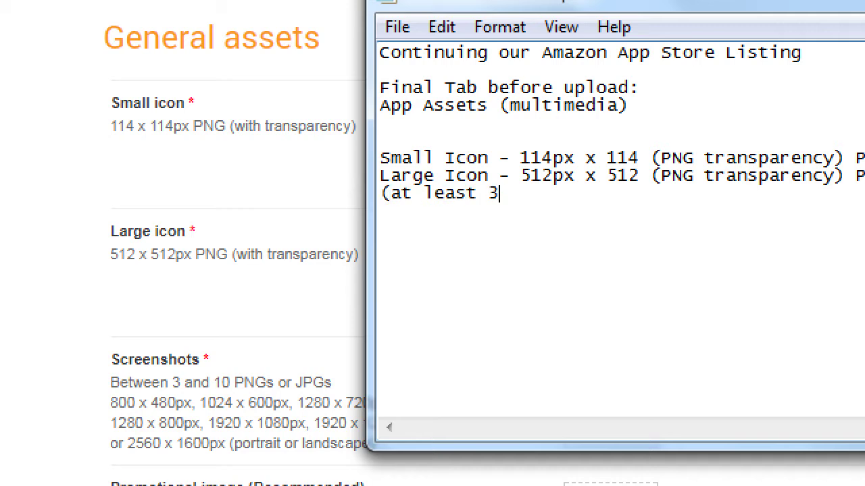
text( screensho)
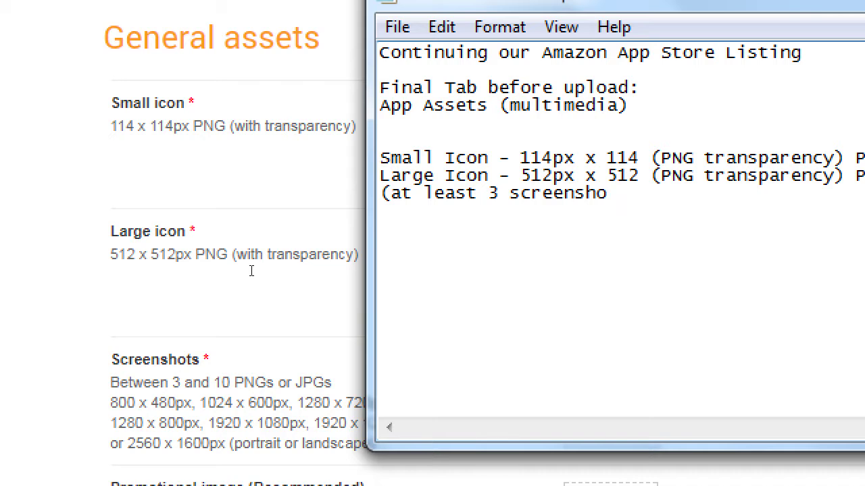
text(ts))
key(Return)
key(Tab)
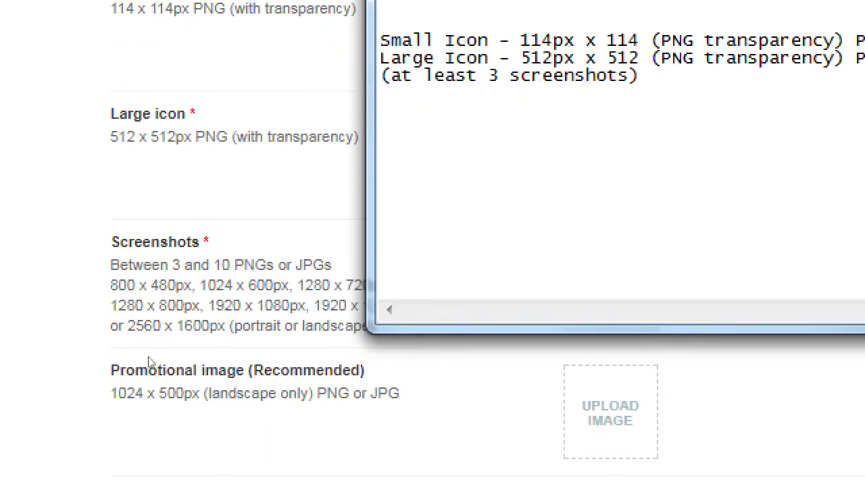
drag(183, 279, 218, 266)
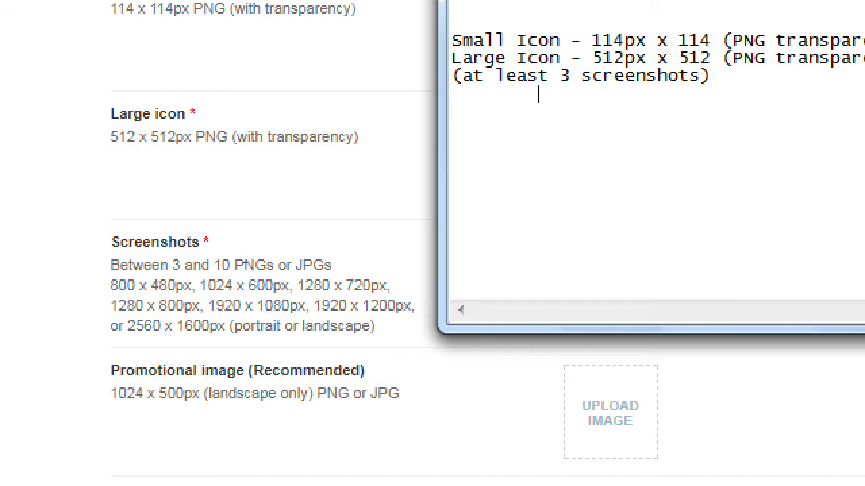
Step: Type 'Portrait - 480px x 800px (PNG)' on the indented line
text(Portrait)
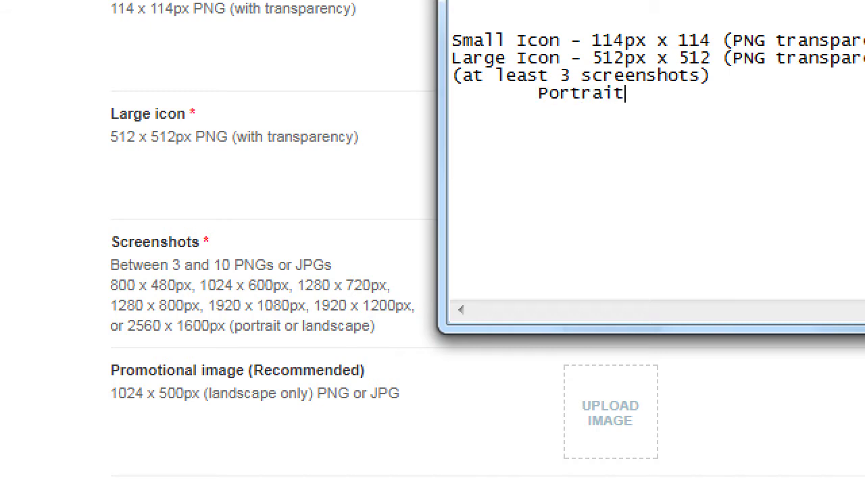
text( - 480px x 80)
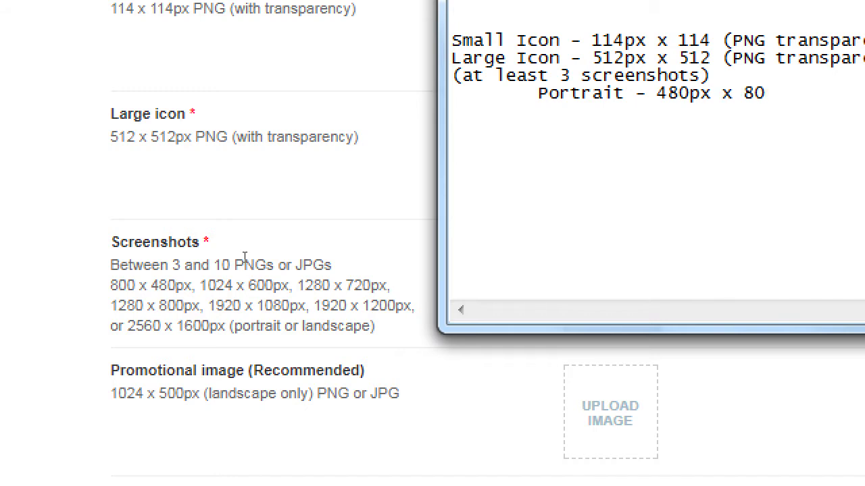
text(0px (PNG))
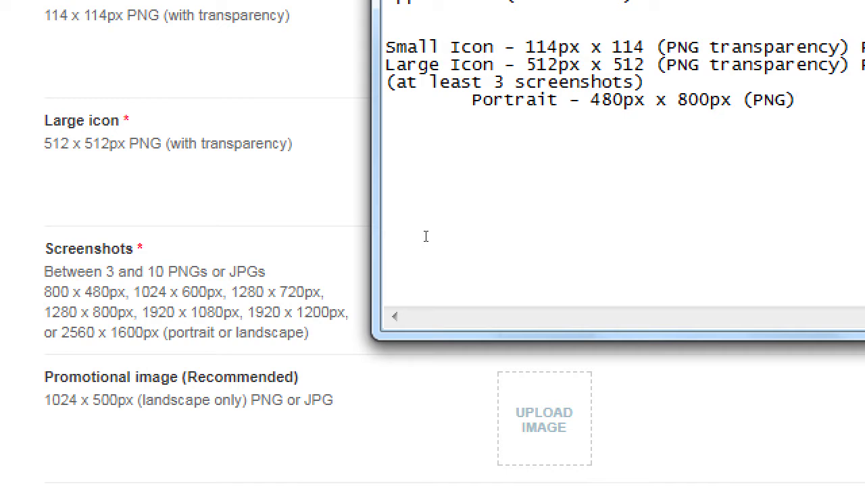
Step: Add indented lines 'Actual "footage" of your app' and 'or Creative Advertisements of your app'
key(Return)
key(Tab)
text(Actual foo)
key(BackSpace)
key(BackSpace)
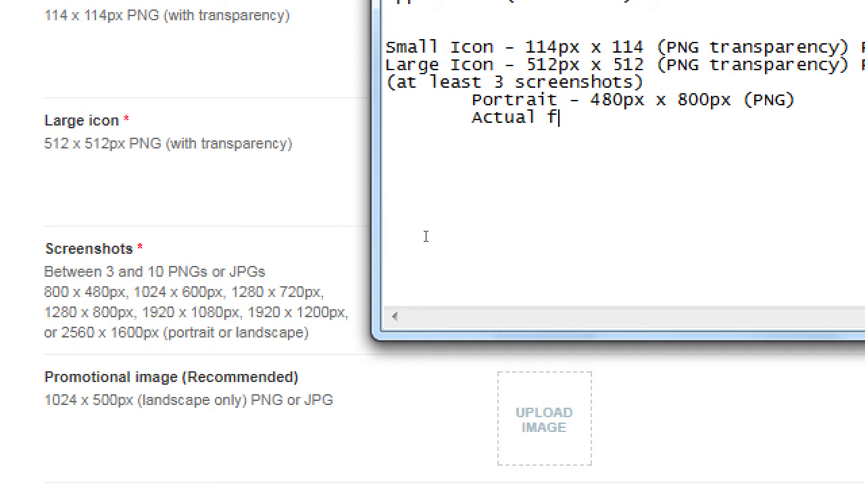
key(BackSpace)
text("footage" )
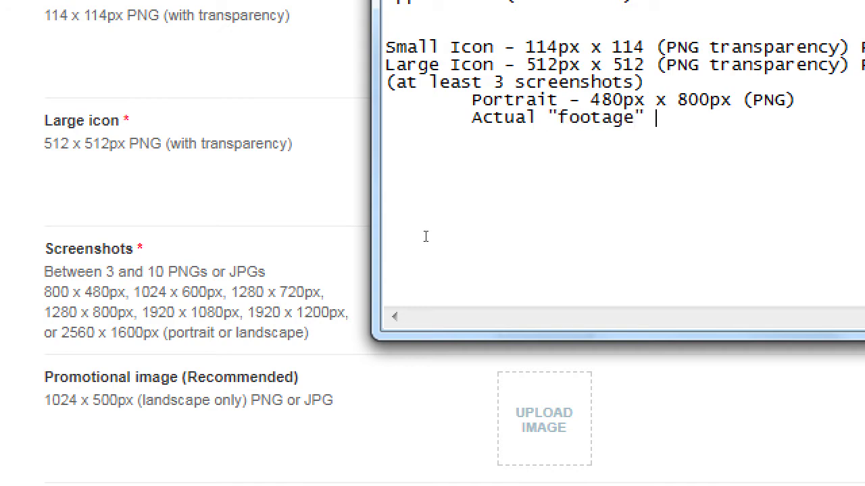
text(of your app)
key(Return)
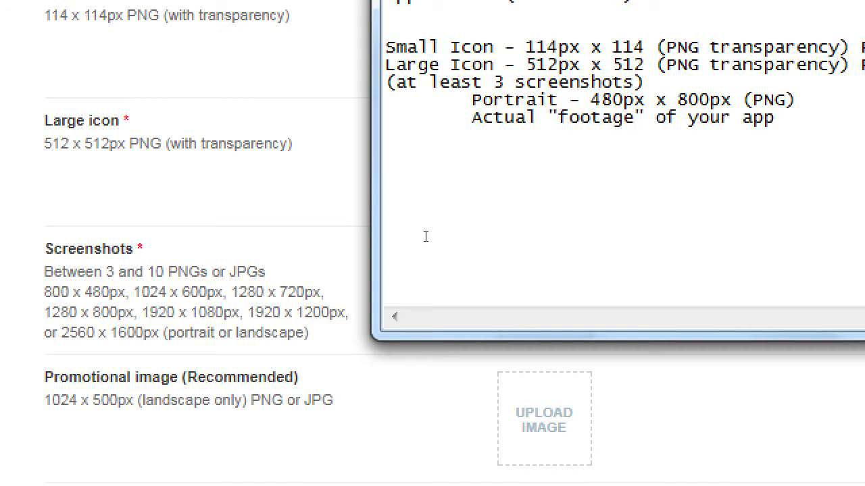
text(or Creative )
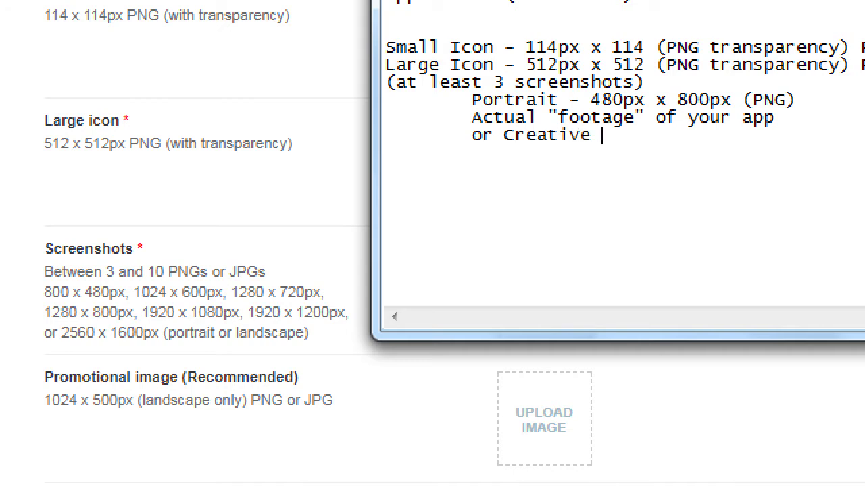
text(Advertisements of your ap)
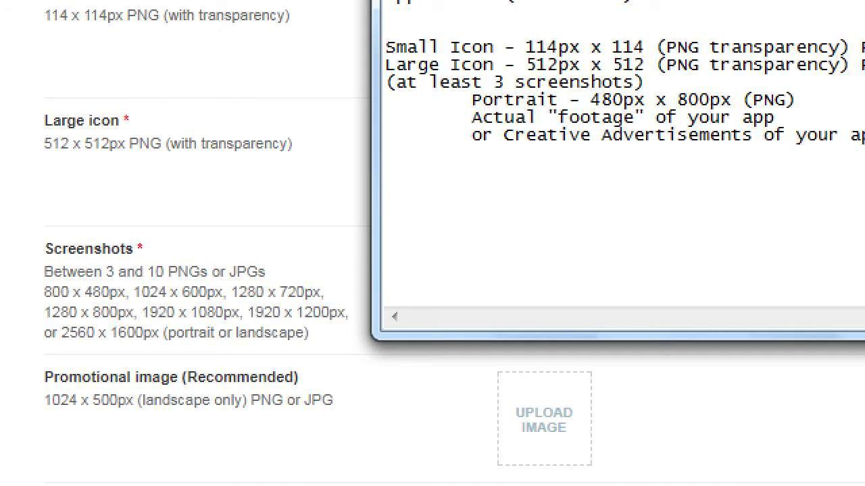
text(p)
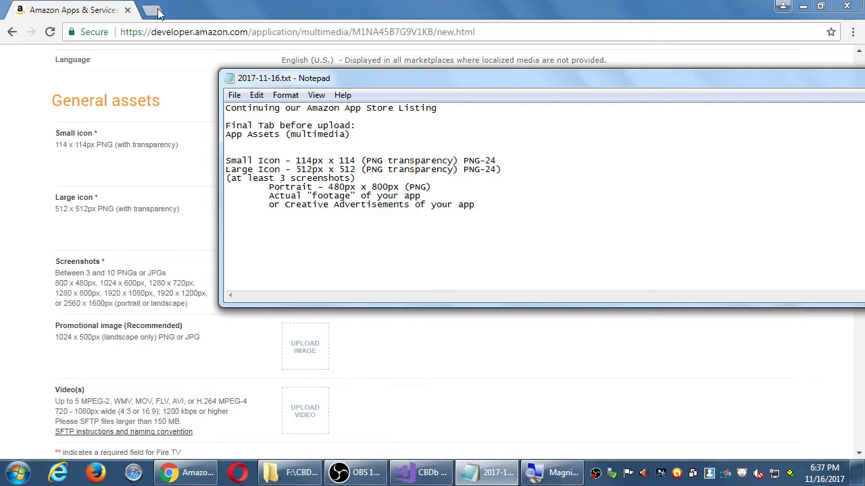
Step: Open Amazon.com in a new browser tab
click(153, 11)
text(amaz)
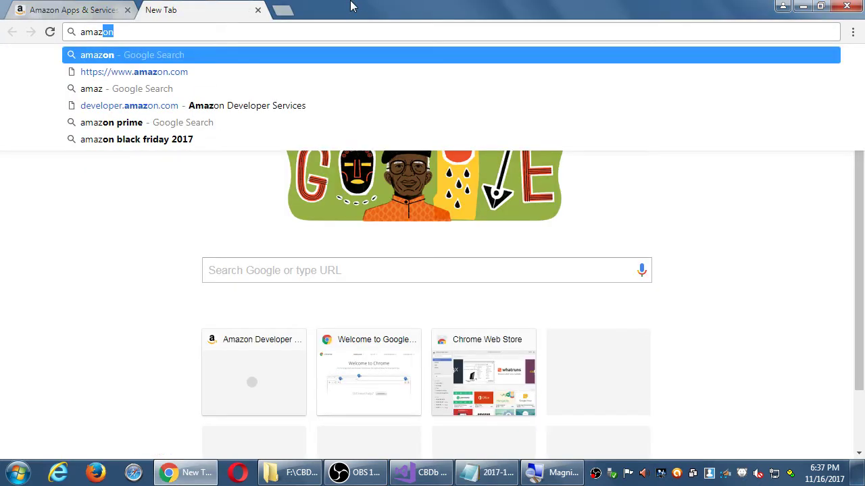
text(on.com)
key(Return)
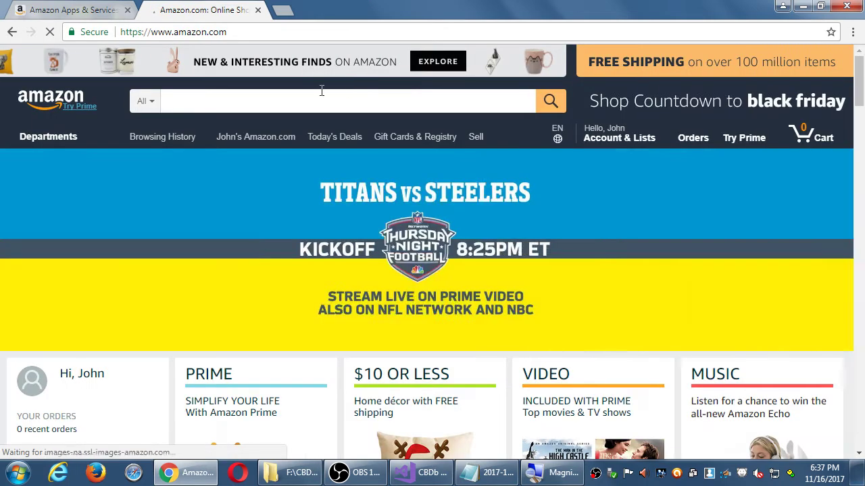
Step: Search the Apps & Games department for 'social' and scroll the results
click(150, 102)
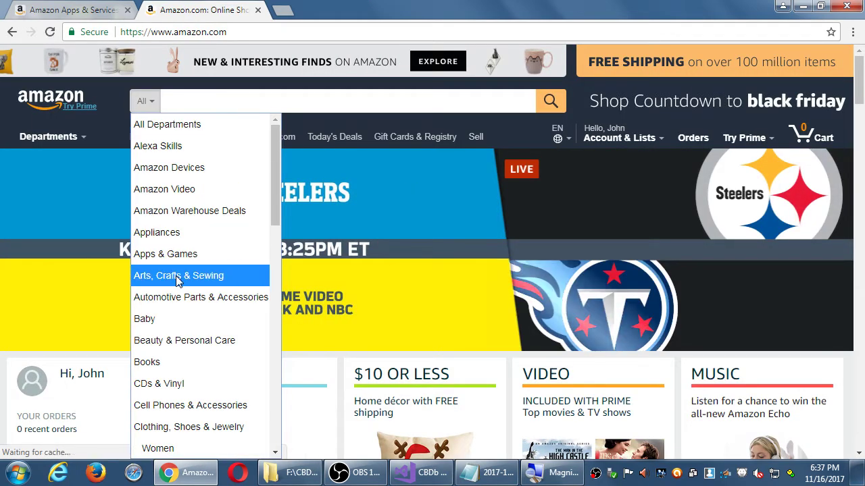
click(170, 254)
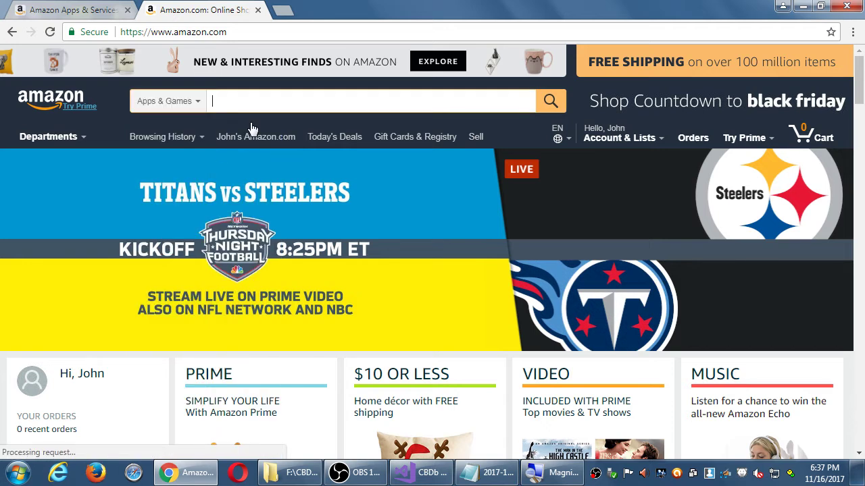
text(social)
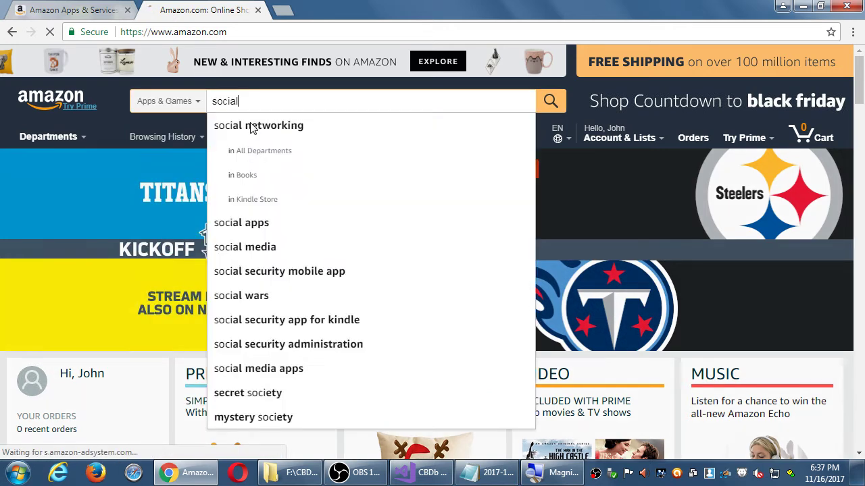
key(Return)
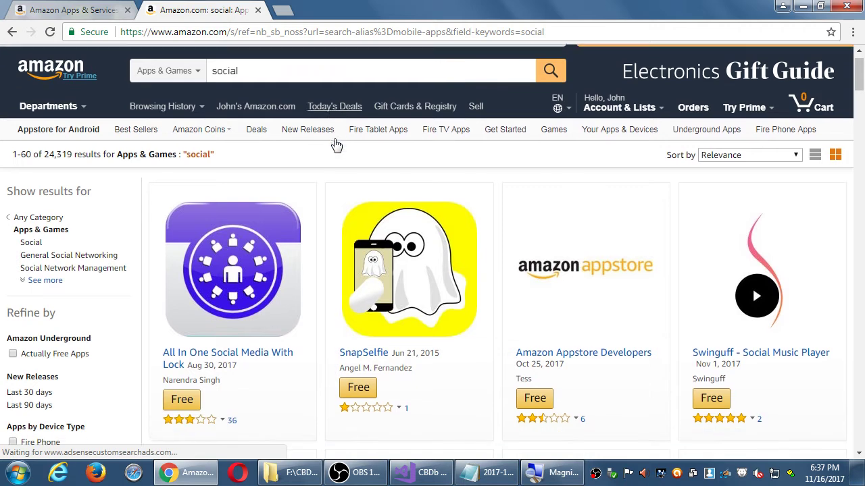
scroll(337, 145, down, 1)
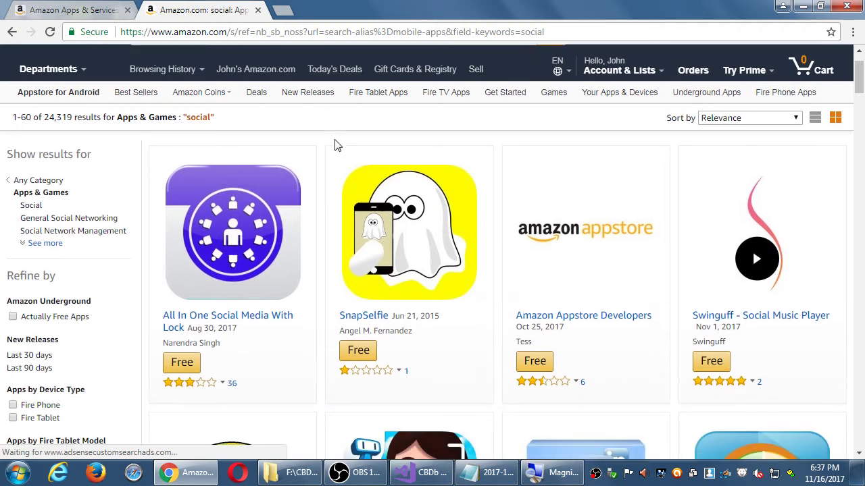
Step: Open the All In One Social Media With Lock page, then browse and close its screenshot gallery
click(230, 230)
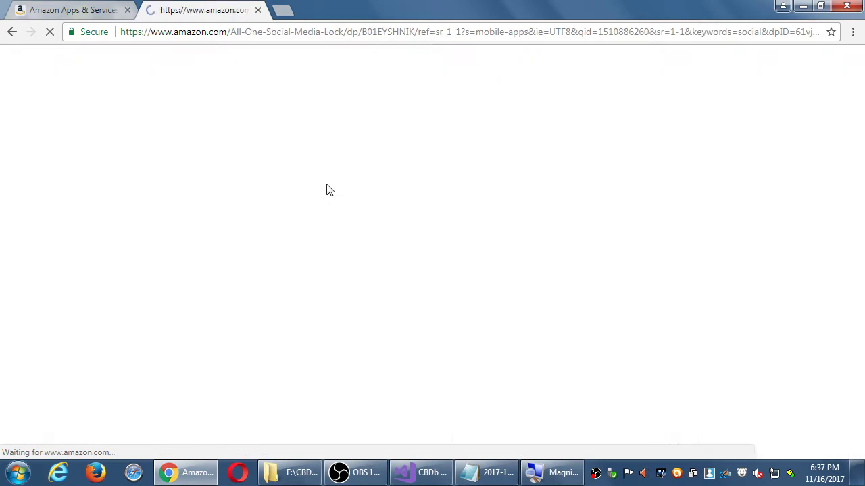
scroll(322, 251, down, 2)
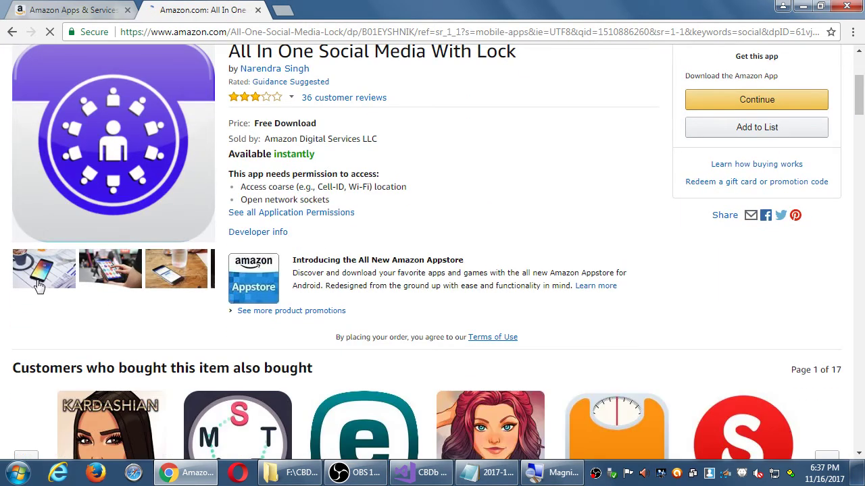
mouse_move(34, 268)
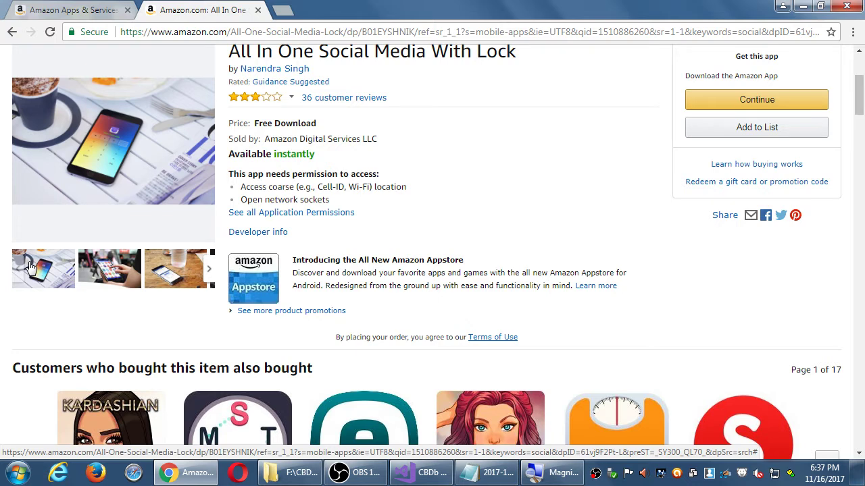
click(31, 267)
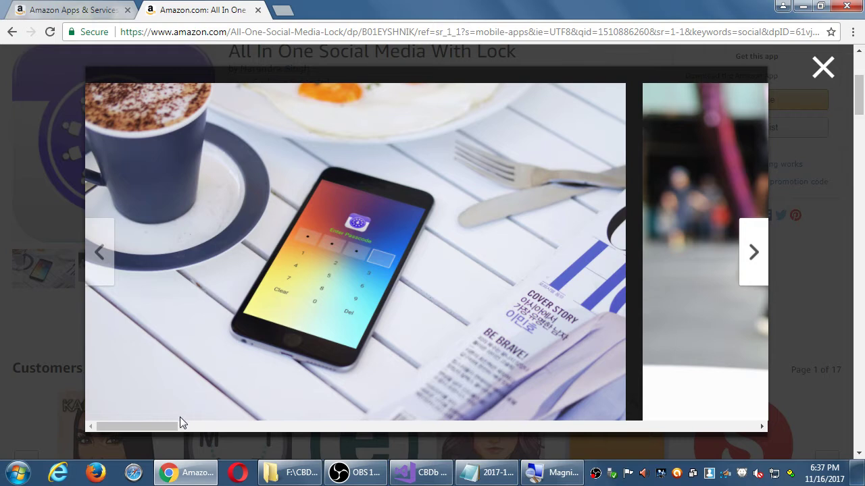
drag(169, 426, 226, 431)
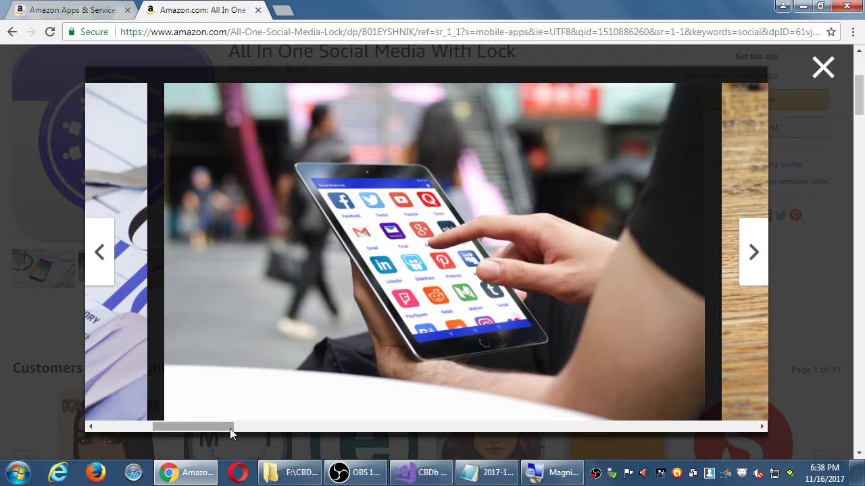
drag(230, 428, 363, 426)
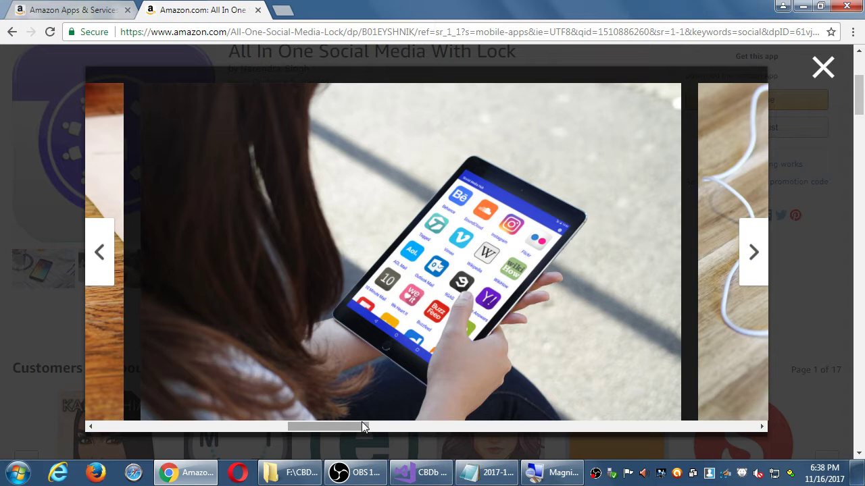
drag(361, 422, 417, 425)
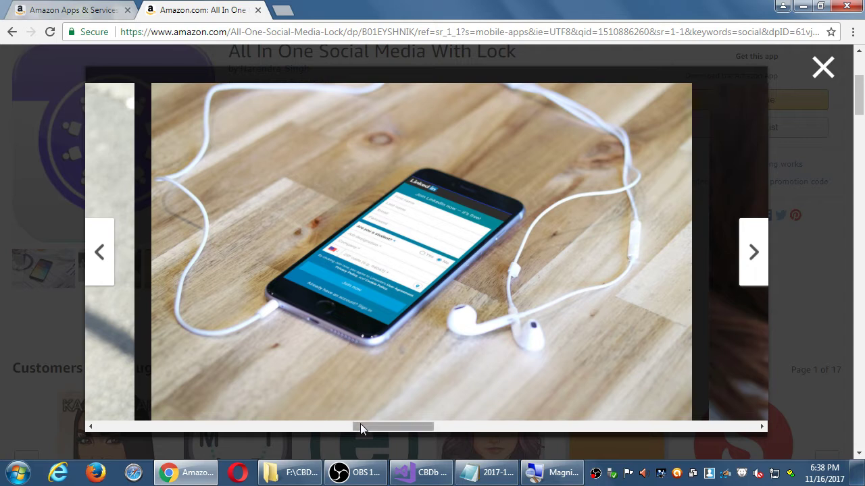
drag(373, 425, 523, 420)
click(802, 319)
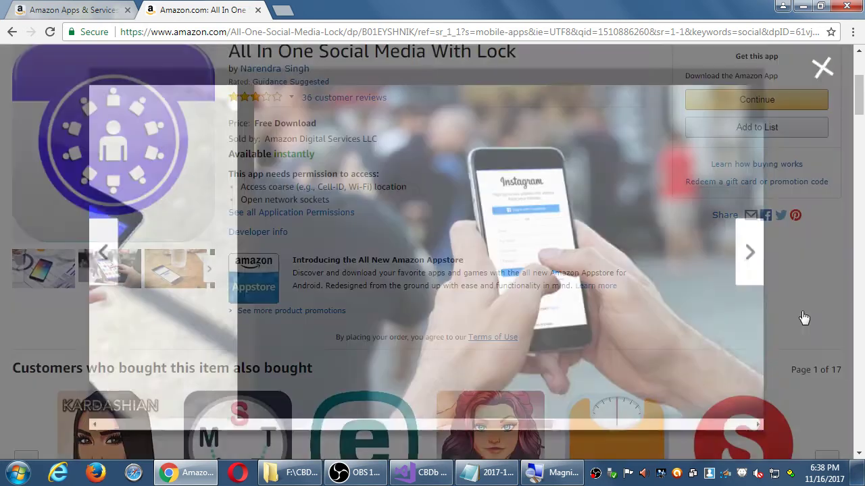
scroll(187, 214, down, 4)
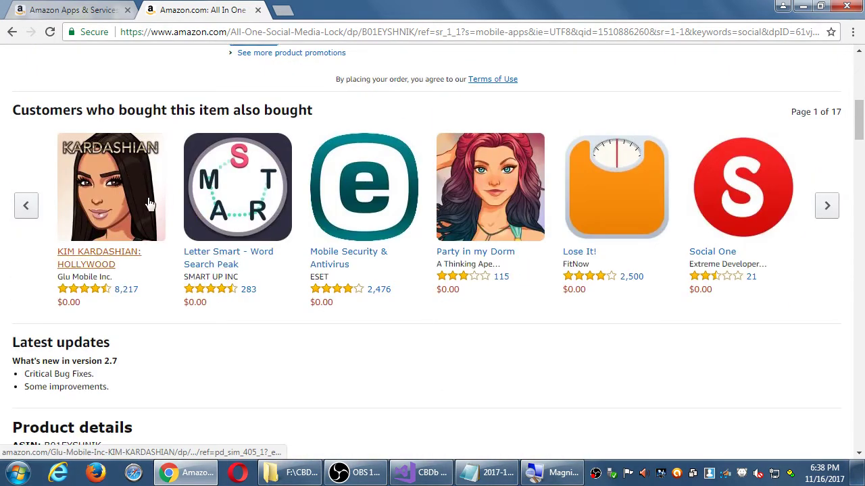
Step: Go back to the results and open the SnapSelfie app's screenshot gallery
click(11, 32)
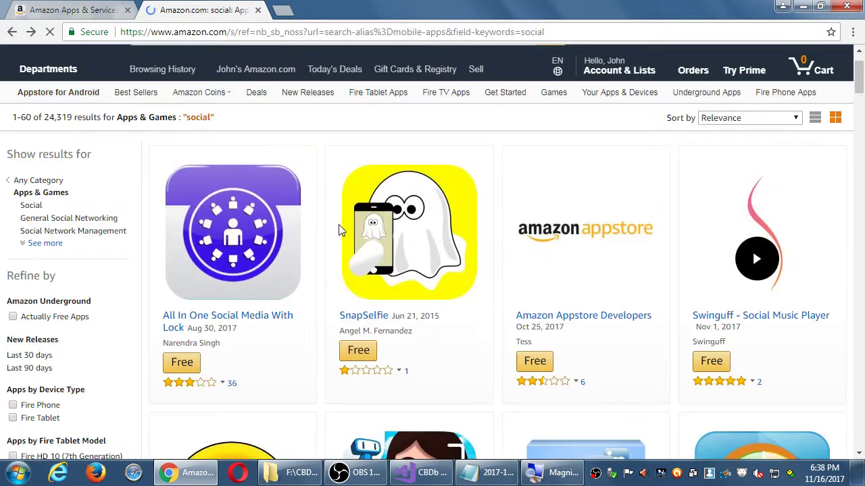
click(409, 234)
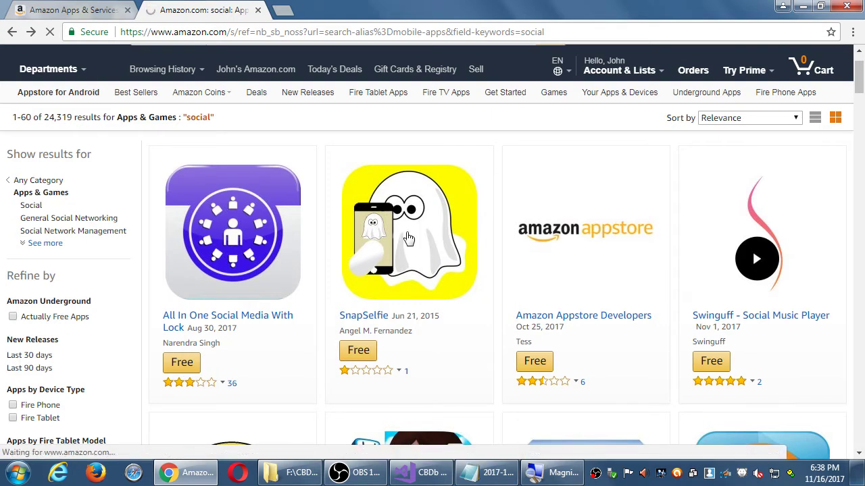
scroll(409, 238, down, 4)
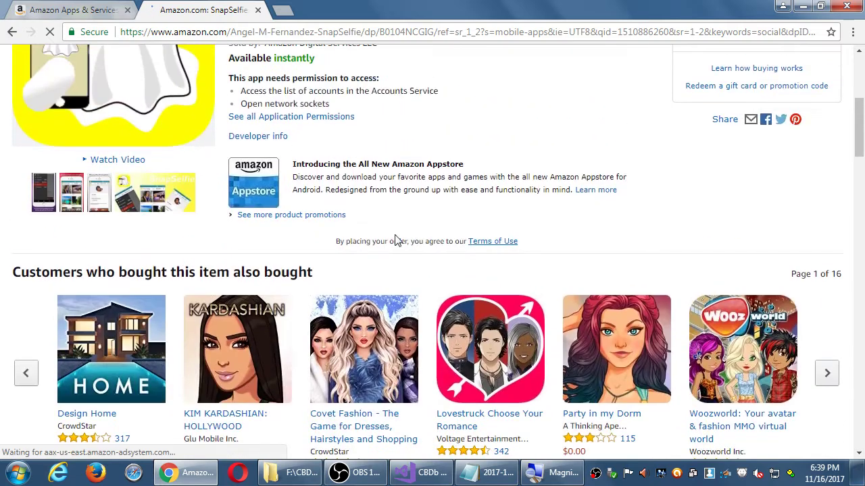
click(71, 192)
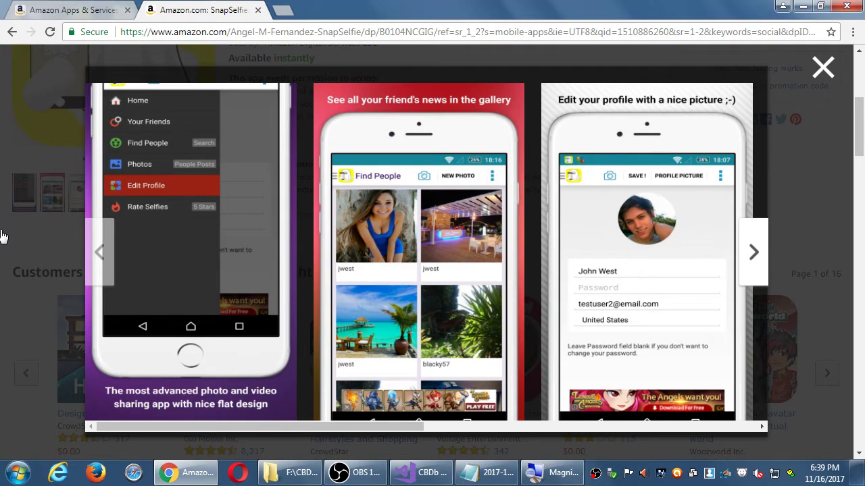
Step: Check the console's general image asset requirements, close the SnapSelfie gallery and return to results
click(49, 13)
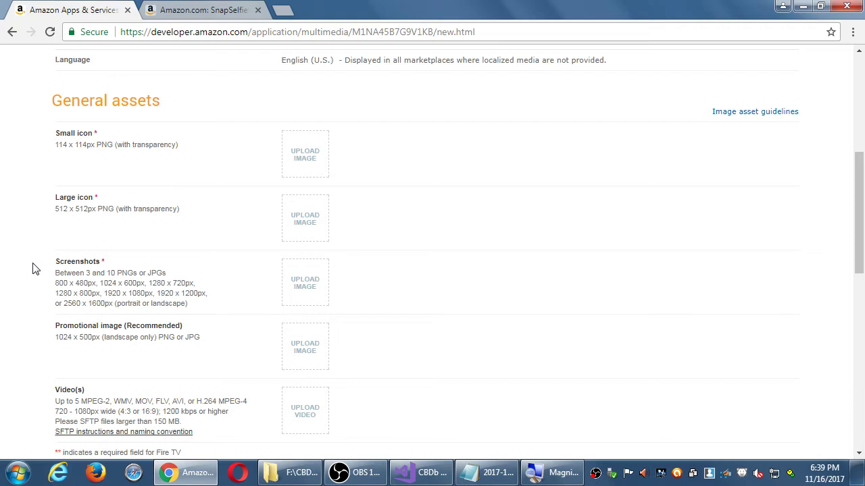
click(211, 12)
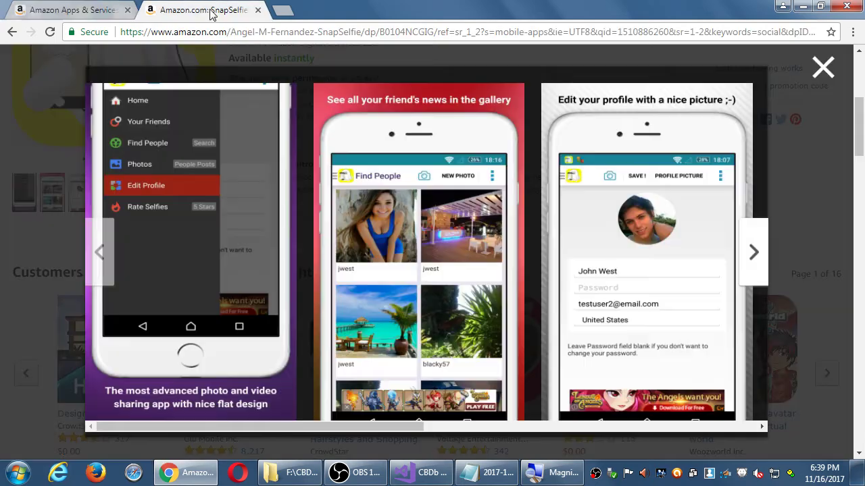
click(62, 132)
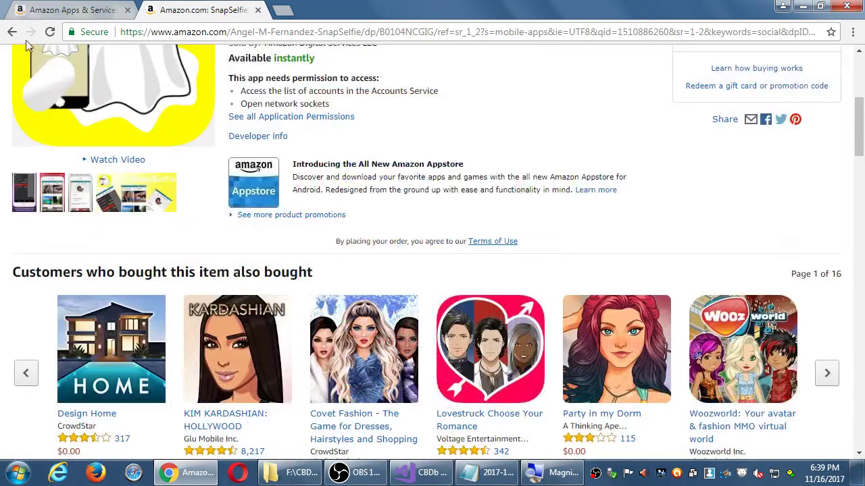
click(12, 32)
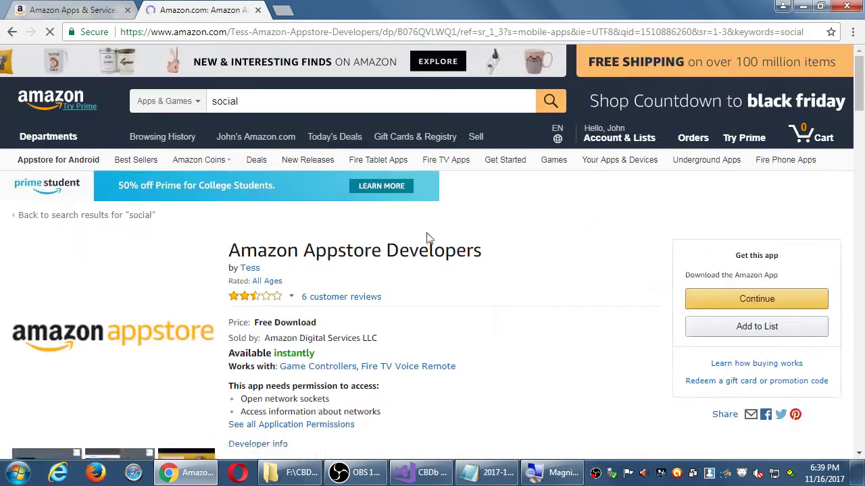
Step: Page through the Amazon Appstore Developers screenshots and video preview, then bring up the 2017-11-16.txt notes
scroll(423, 243, down, 5)
click(40, 155)
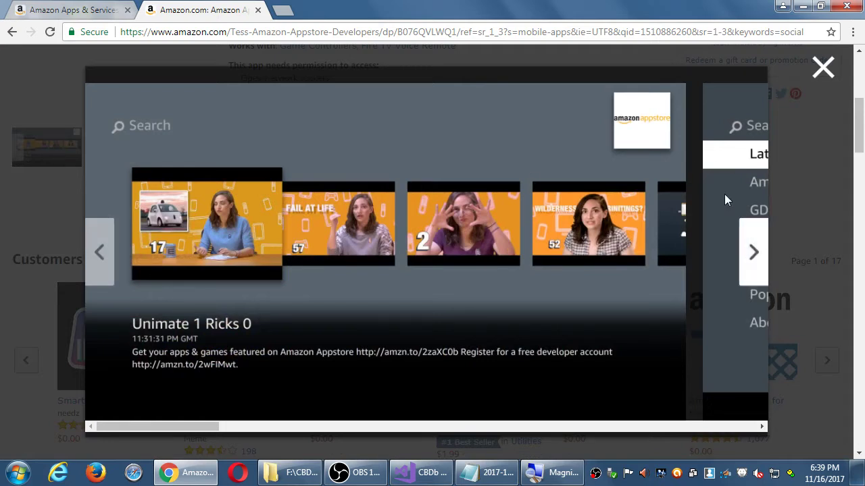
click(751, 252)
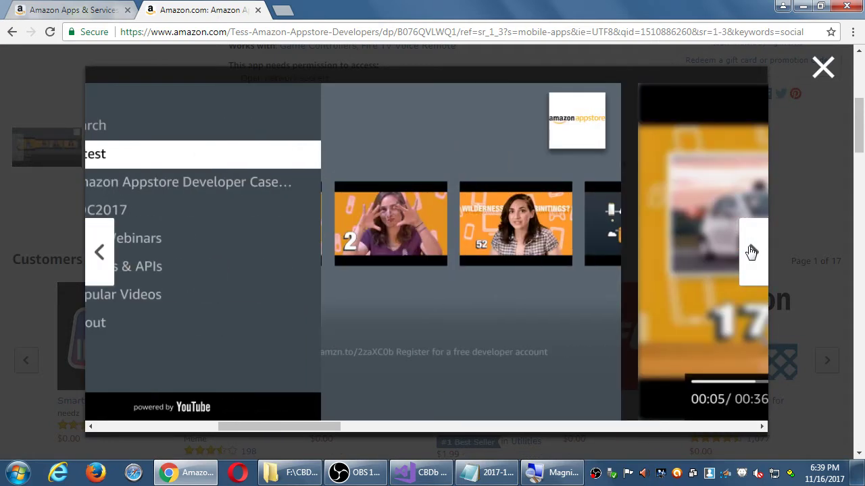
click(752, 252)
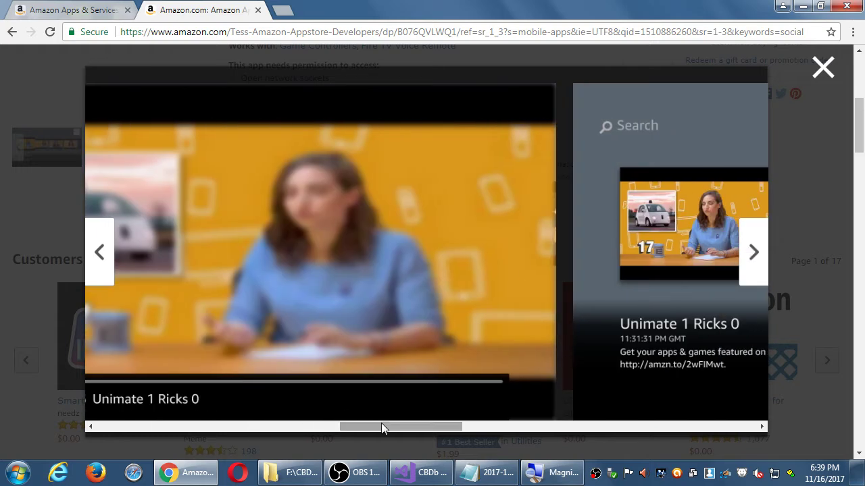
drag(381, 423, 677, 396)
click(826, 246)
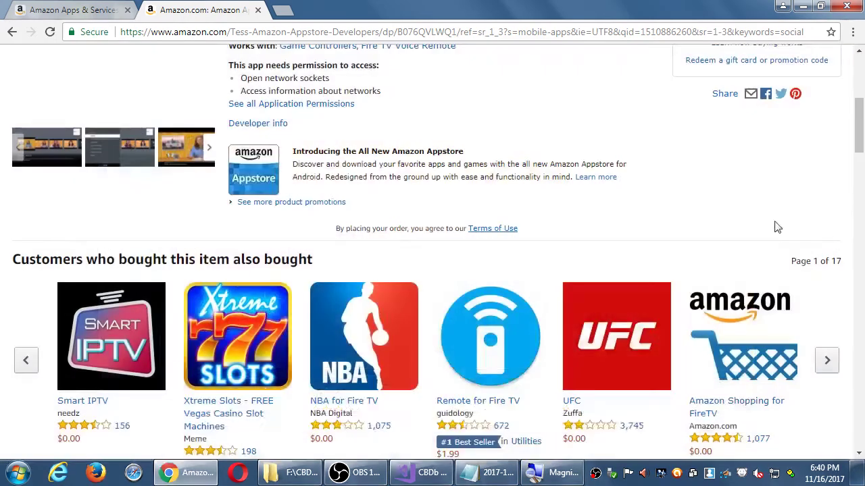
click(485, 473)
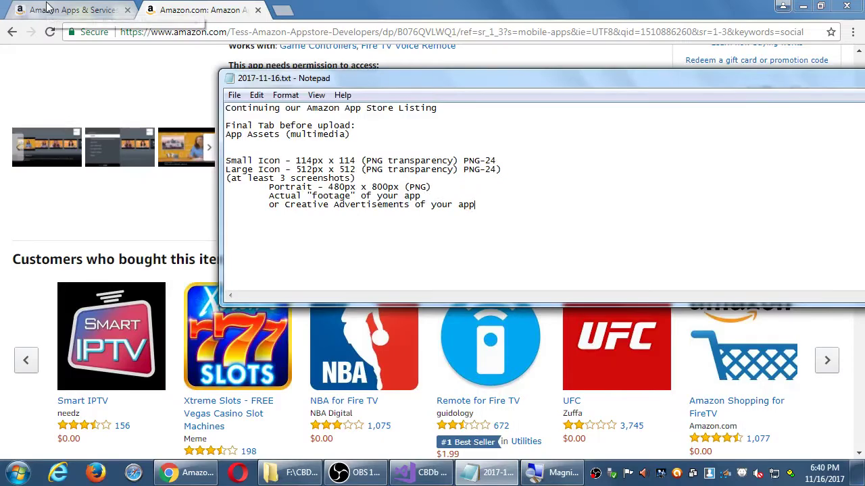
Step: Review the developer console's General assets requirements, then return to the notes
click(52, 8)
click(53, 8)
scroll(39, 283, down, 1)
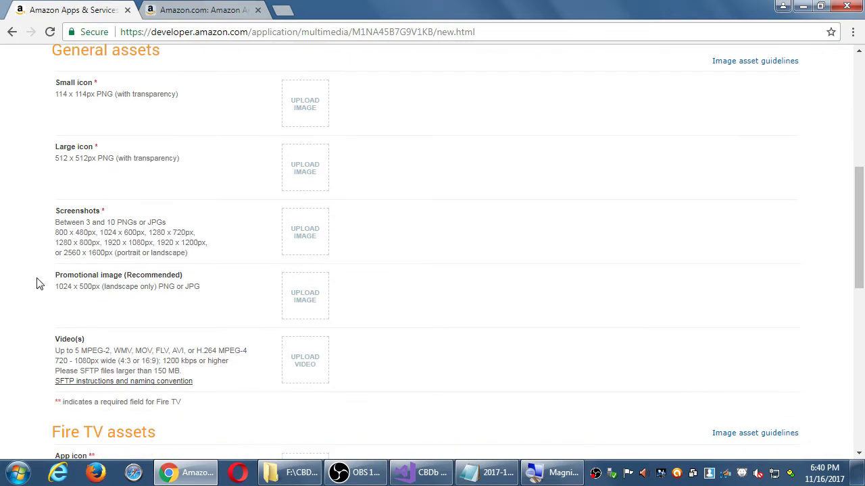
key(alt+Tab)
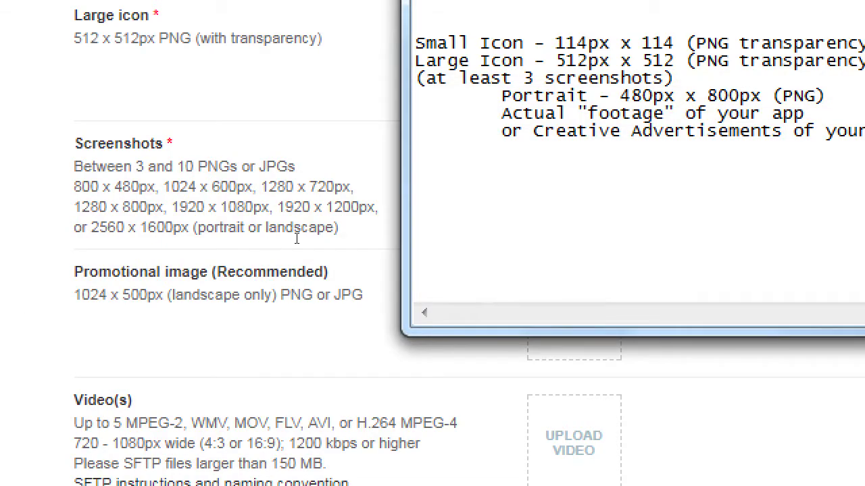
Step: Add the line 'Promotional Image - 1024 x 500 (landscape)' to the notes
text(Promotional Image - )
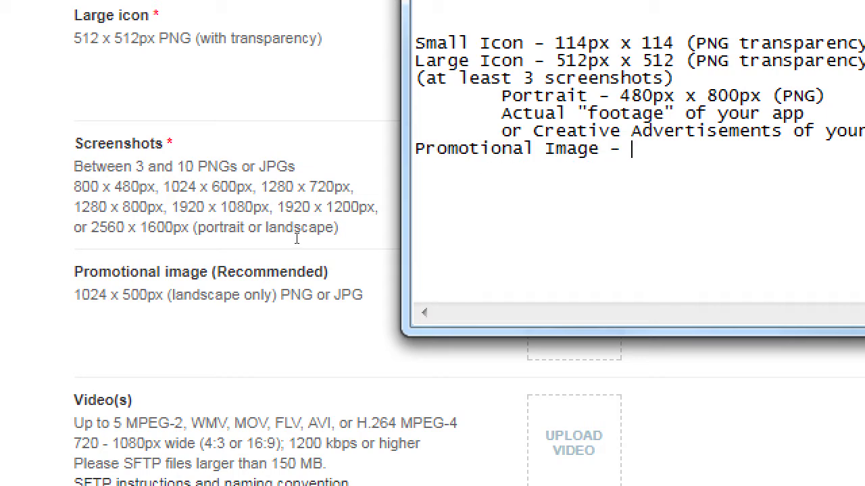
text(1024 x 500 ()
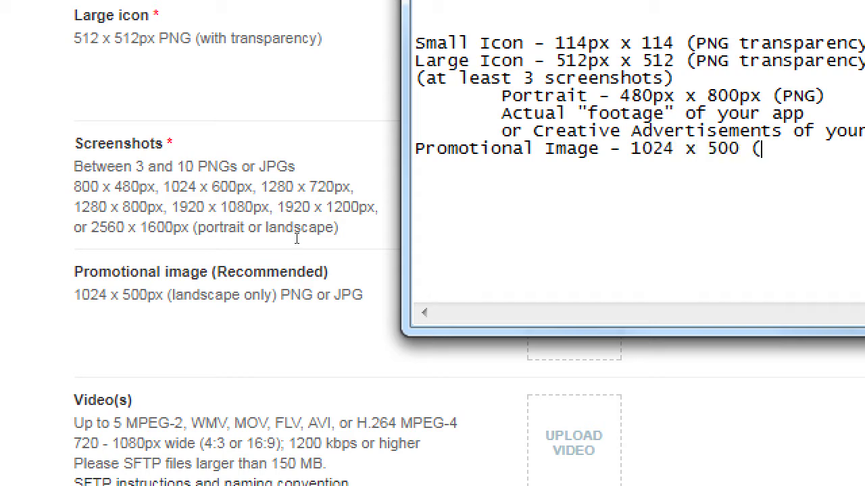
text(landscape) PNG)
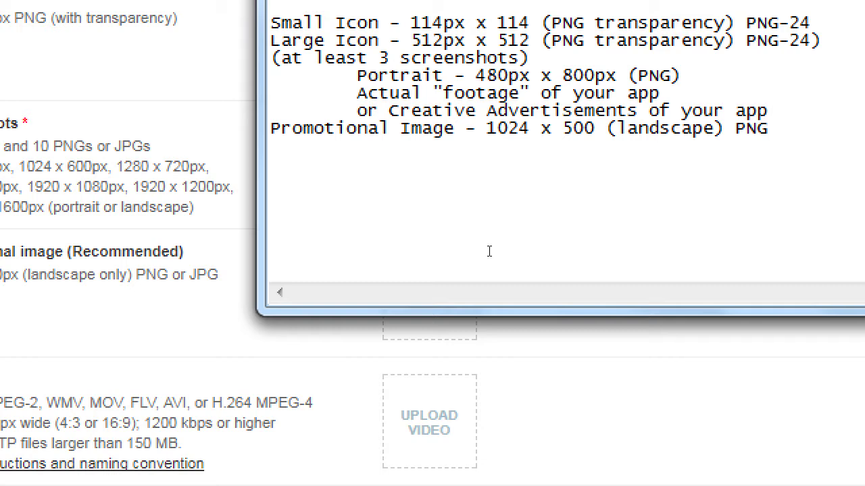
Step: Append 'no transparency' to the Portrait screenshot and Promotional Image lines
key(Up)
key(Up)
key(Up)
key(End)
text(no trans)
text(parency)
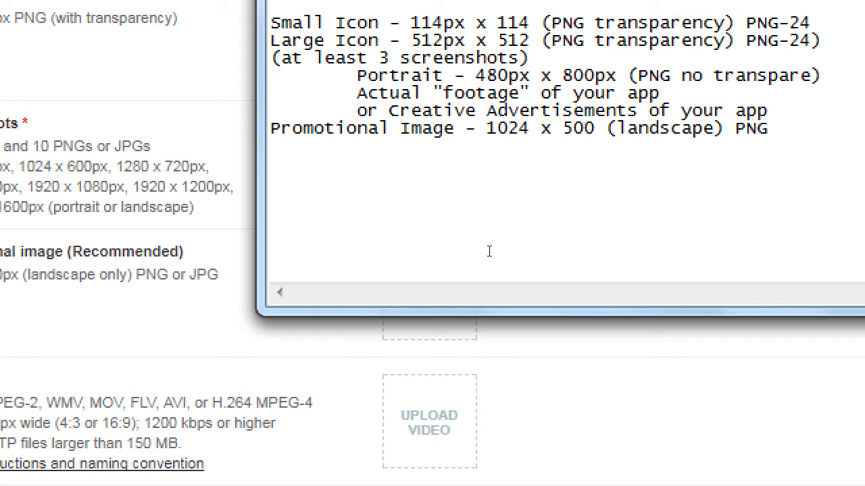
key(Down)
key(End)
text(no trans)
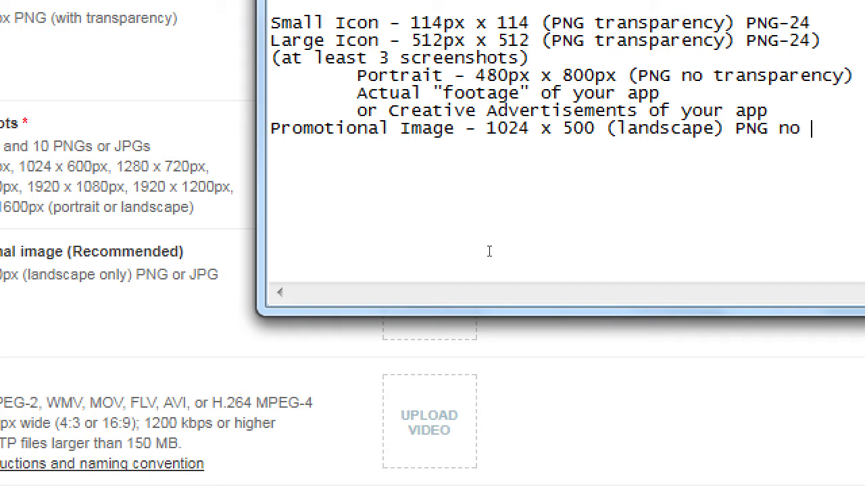
text(parency)
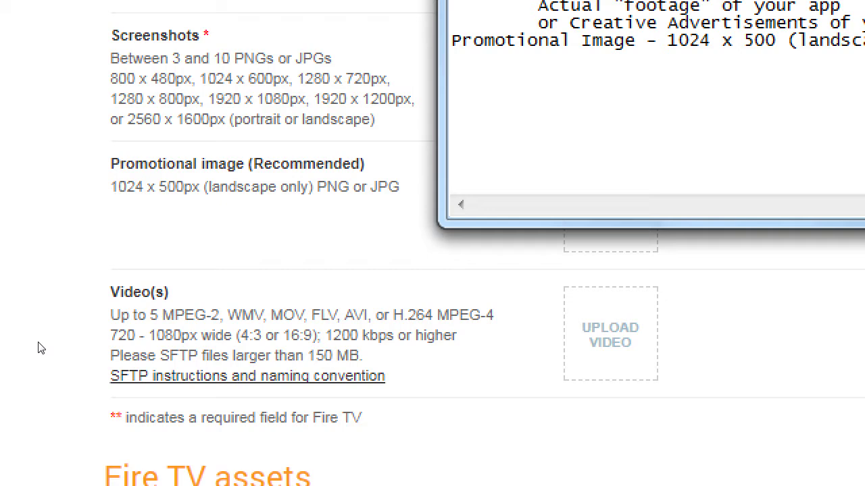
Step: Add the heading '(video - optional)' with an indented item 'A mini commercial'
text((video - optional)
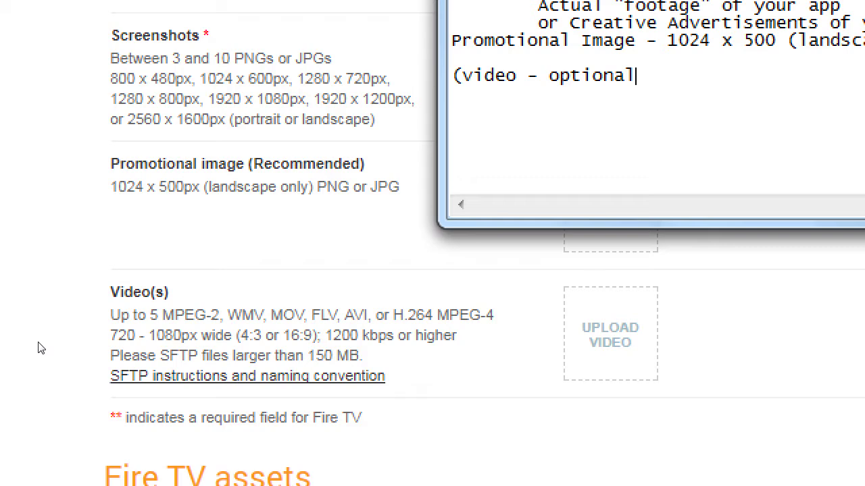
text())
key(Return)
key(Tab)
text(A mini comercial)
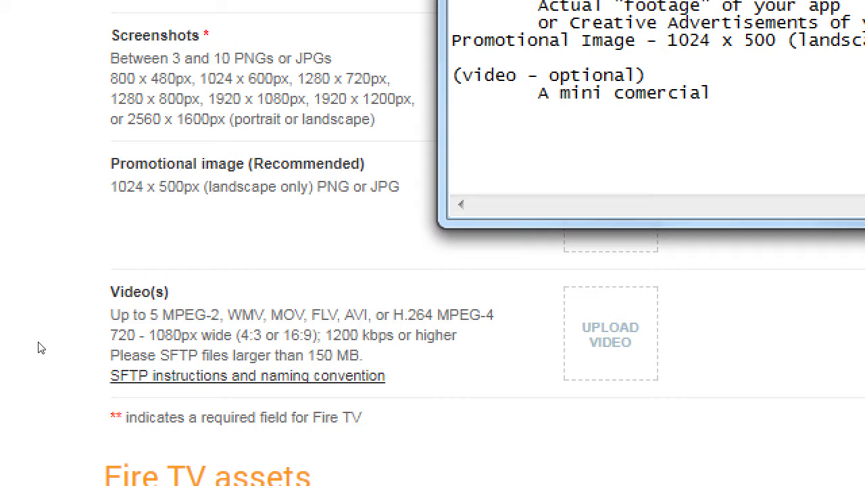
key(Left)
key(Left)
key(Left)
key(Left)
key(Left)
text(m)
key(End)
Step: List 'A how-to video' and 'Any creative video', then begin the TeamViewer note
key(Return)
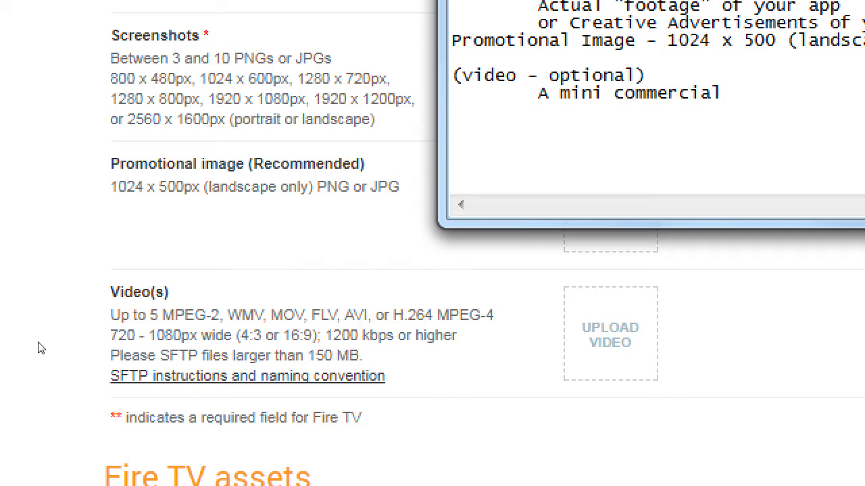
key(Tab)
text(A how-to)
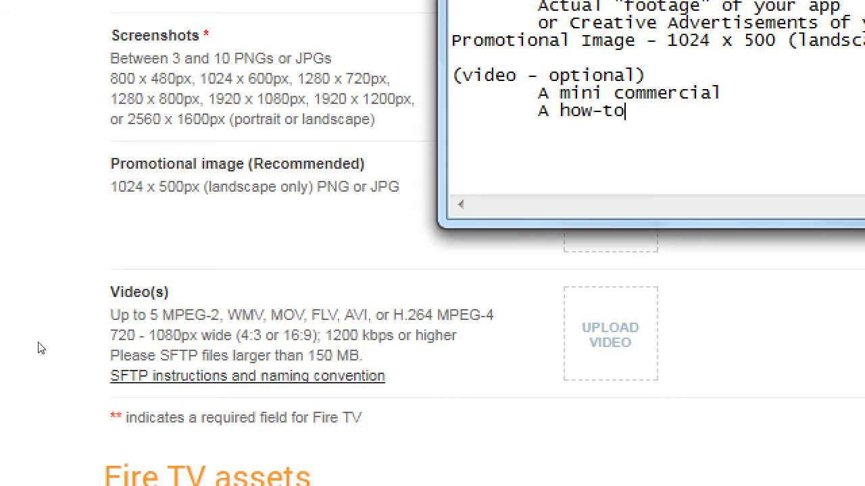
text( video)
key(Return)
key(Tab)
text(Any c)
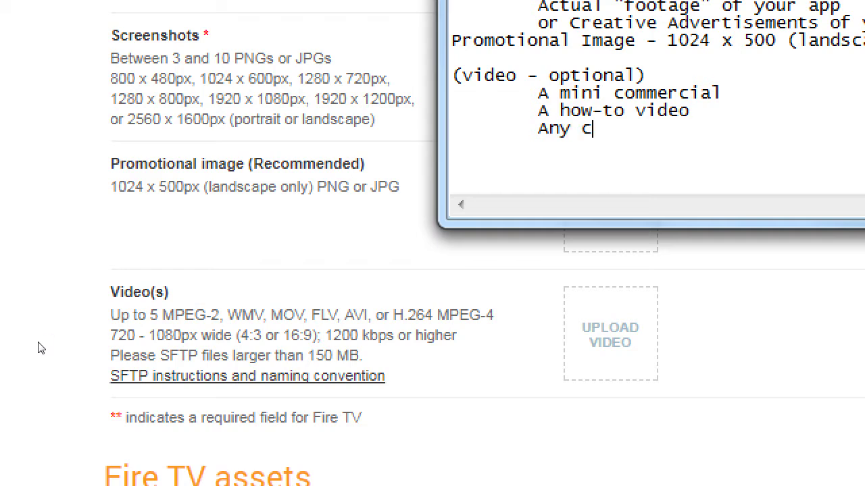
text(reative video)
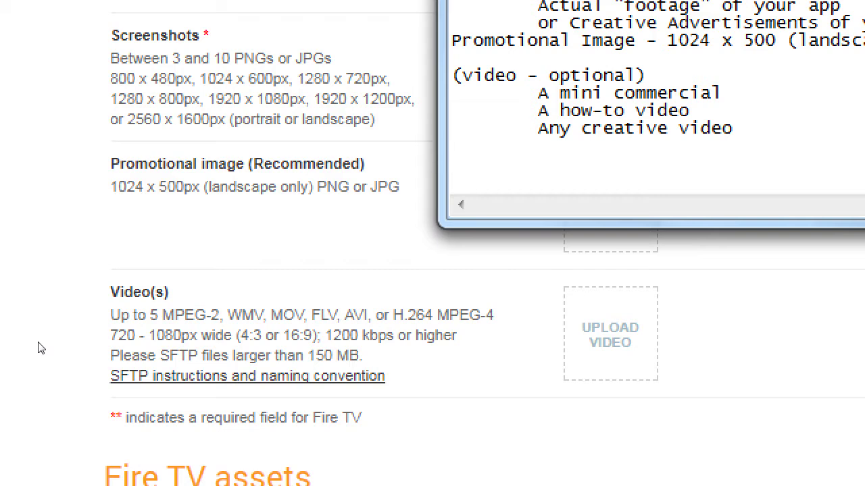
text(Use Team)
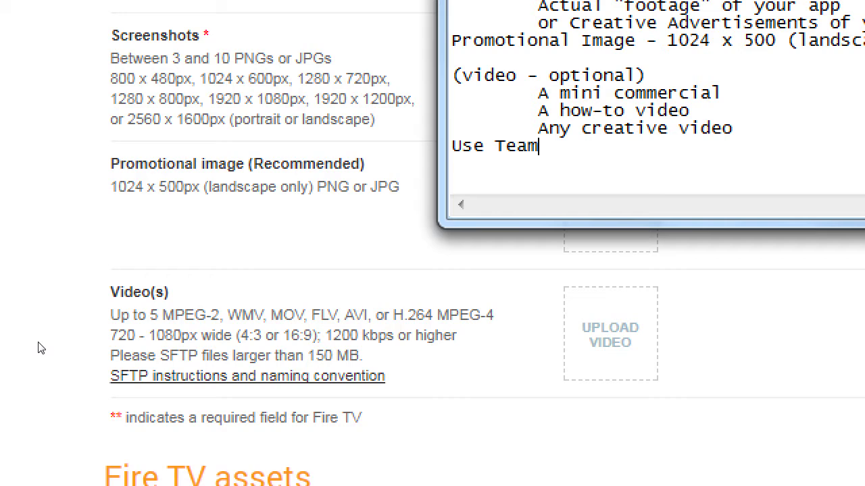
text(Viewer softw)
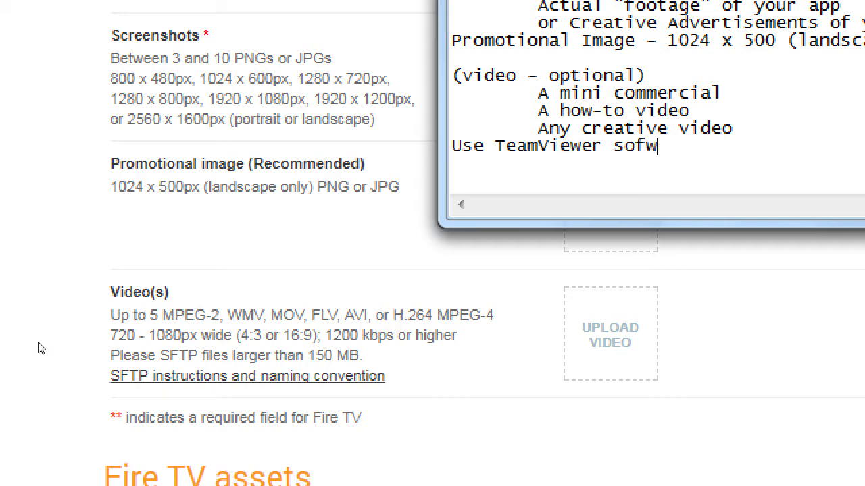
Step: Finish the note 'Use TeamViewer software to 'project' your android to your computer'
key(BackSpace)
text(tware)
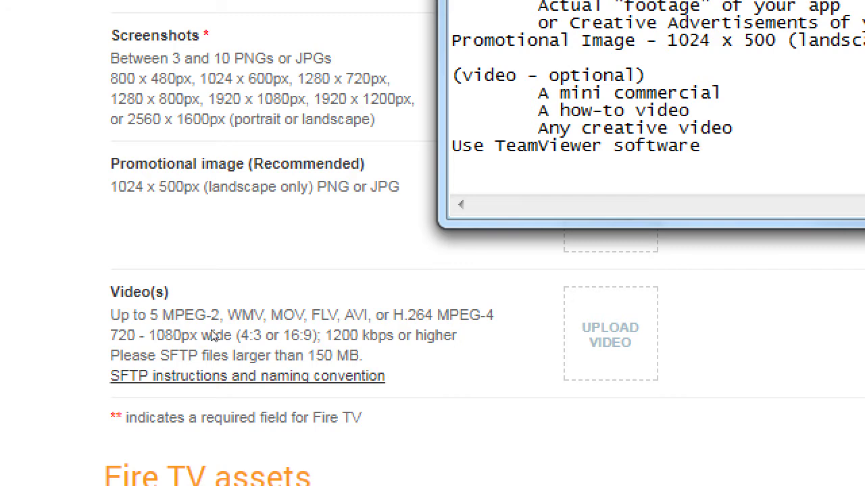
text( to p)
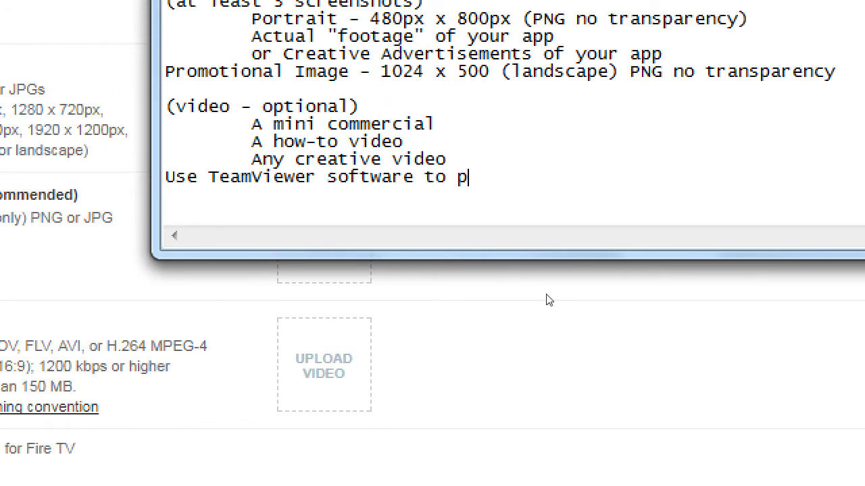
key(BackSpace)
text('project' y)
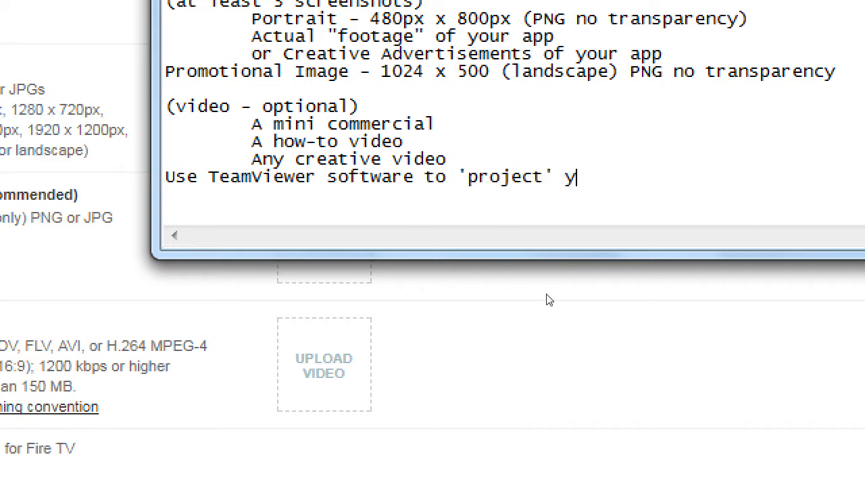
text(our android to your)
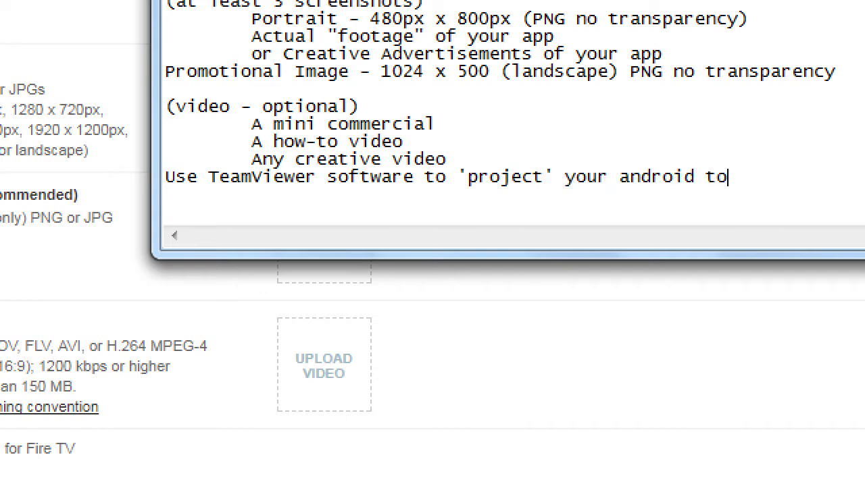
text(omputer)
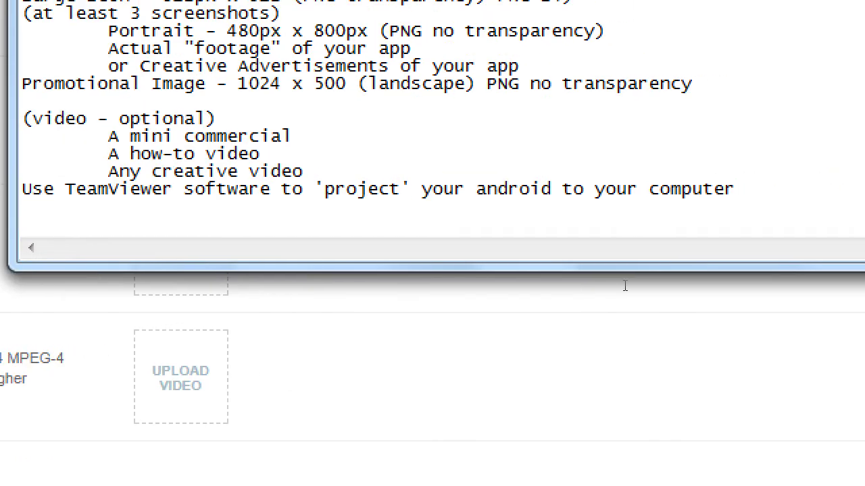
Step: Add an indented line 'Then use Open Broadcast Software to record what you do on the Android'
key(Return)
key(Tab)
text(Then use o)
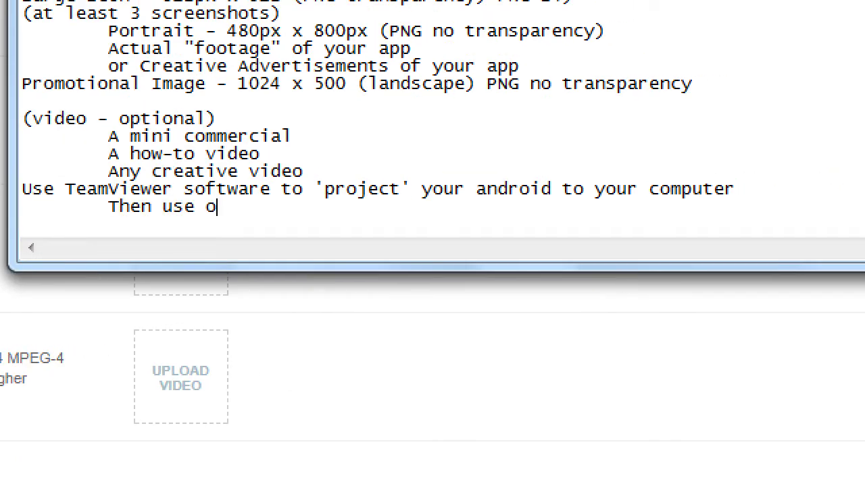
key(BackSpace)
text(Open Broa)
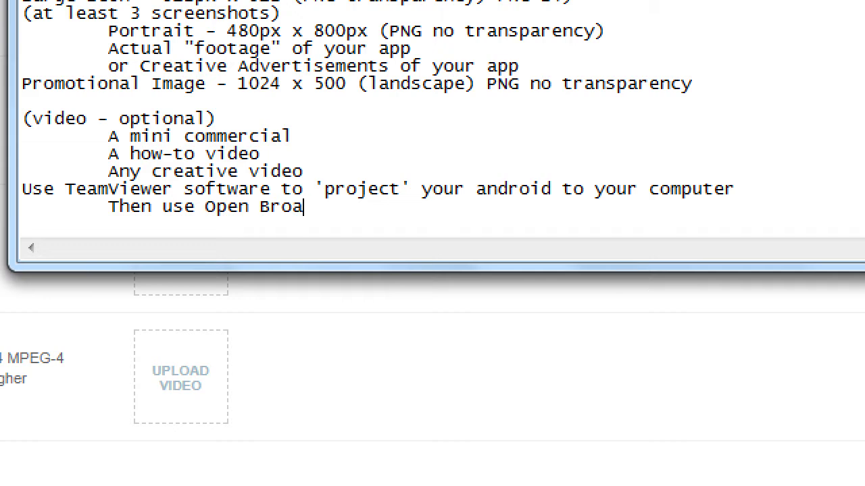
text(dcast Software)
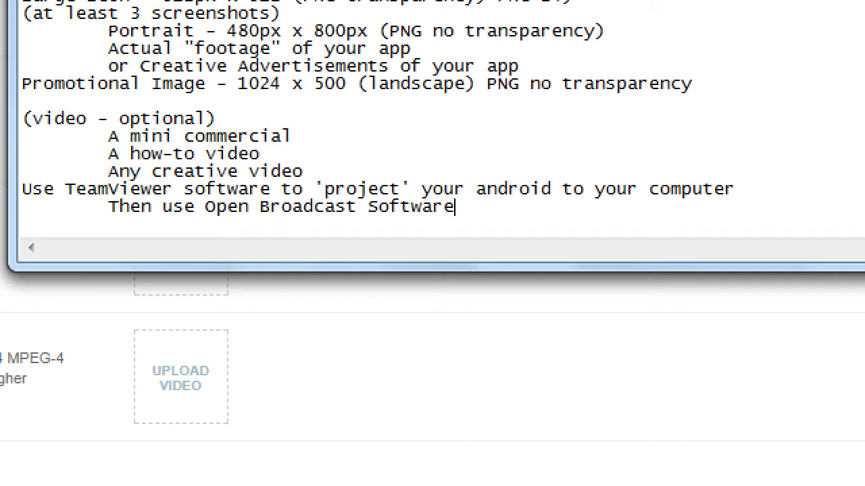
text( to record)
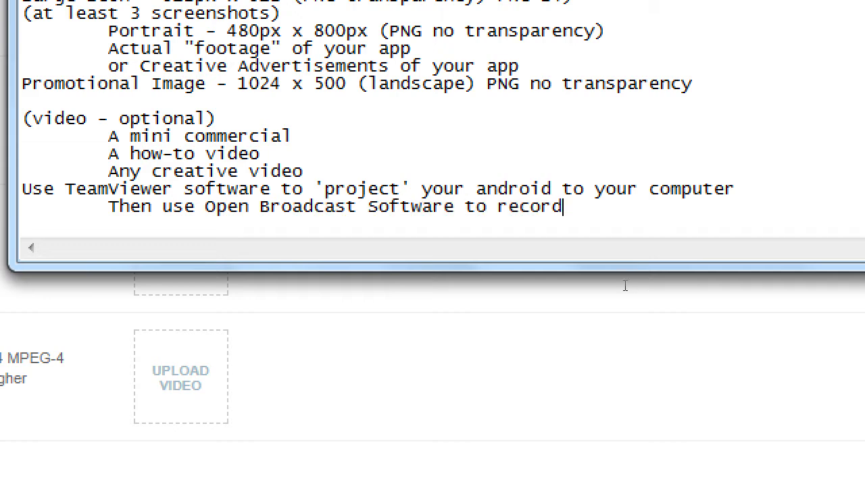
text( what you do on the Android)
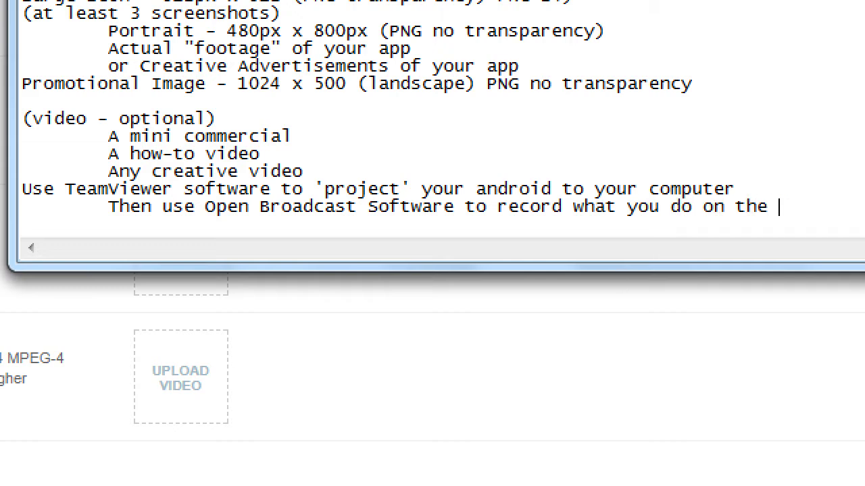
Step: Select the lowercase 'a' of android on the TeamViewer line
key(Up)
key(ctrl+Left)
key(ctrl+Left)
key(ctrl+Left)
key(ctrl+Left)
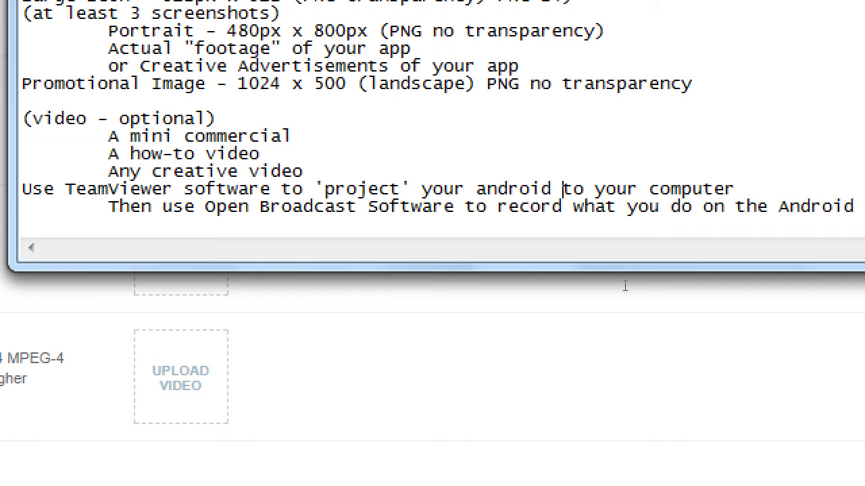
key(shift+Right)
Step: Replace the selected 'a' with 'A' so the TeamViewer note reads Android
text(A)
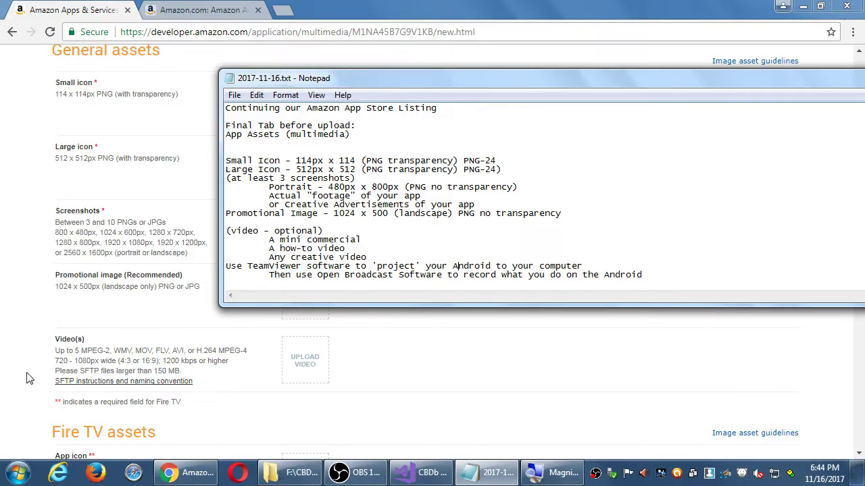
Step: Scroll the Images & Multimedia page, highlighting the Fire TV required-field note and heading
click(58, 347)
scroll(39, 360, down, 3)
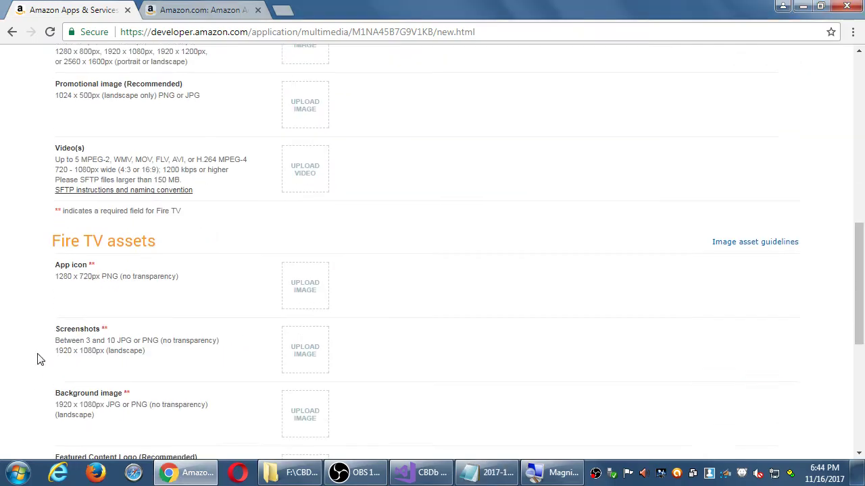
scroll(39, 359, down, 1)
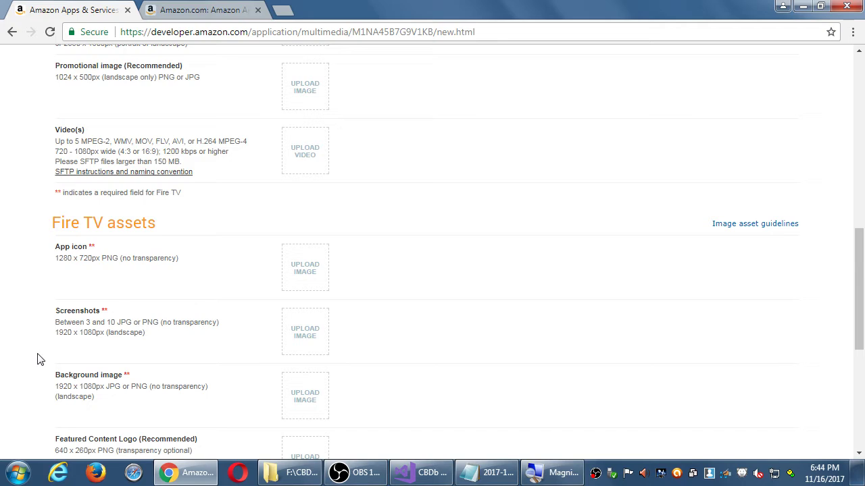
drag(67, 195, 154, 195)
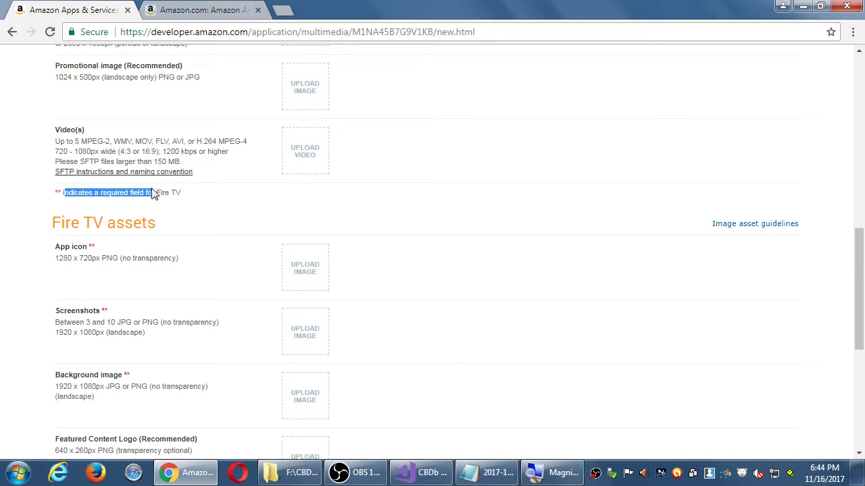
click(193, 199)
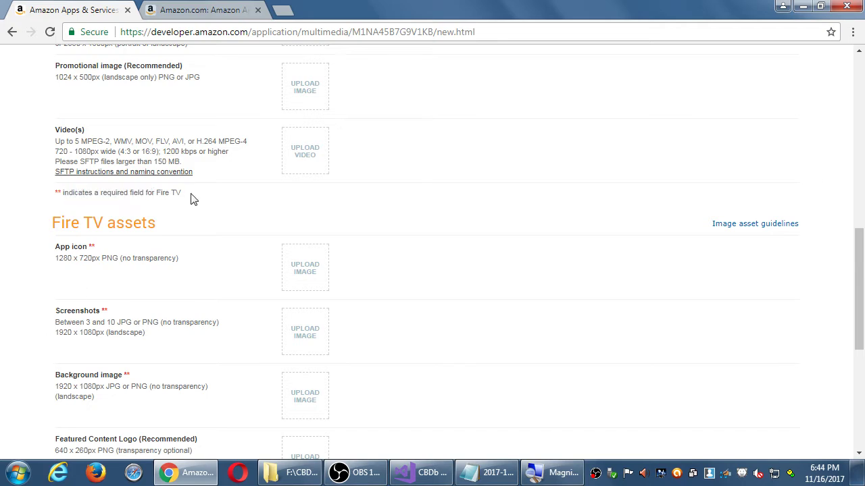
scroll(193, 199, up, 4)
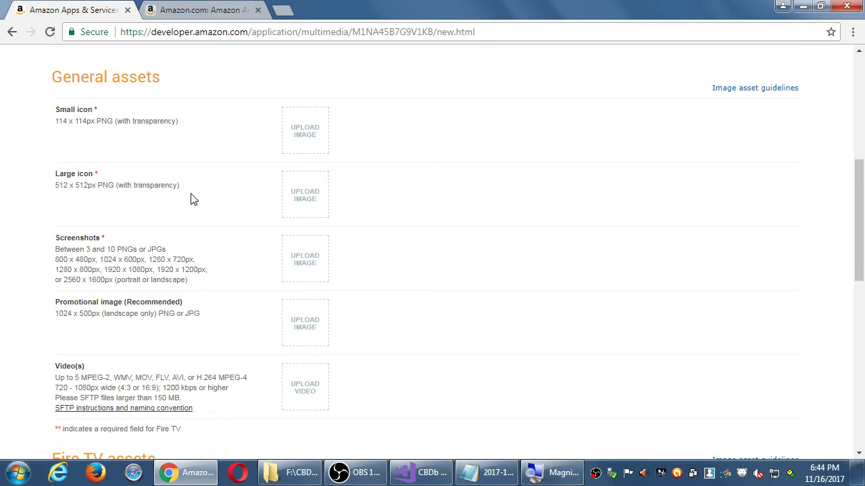
scroll(191, 197, down, 3)
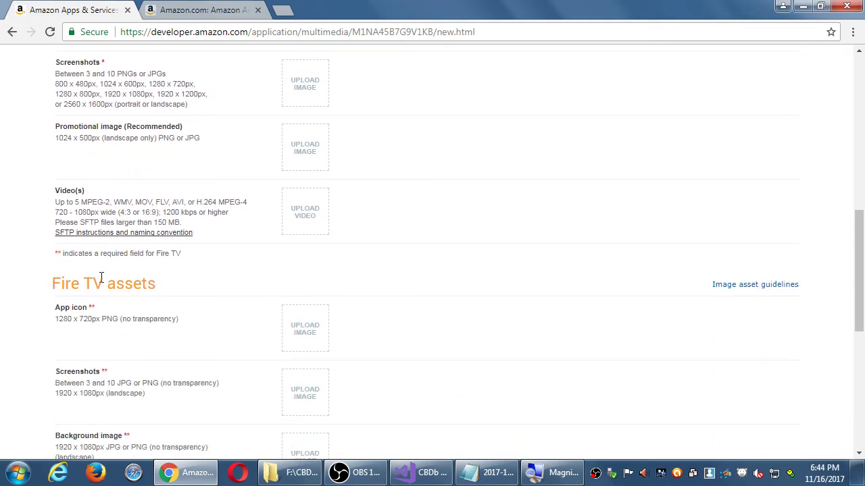
double_click(84, 282)
click(165, 278)
Step: Scroll to the General assets upload slots, then show the desktop with Win+D
scroll(166, 279, down, 1)
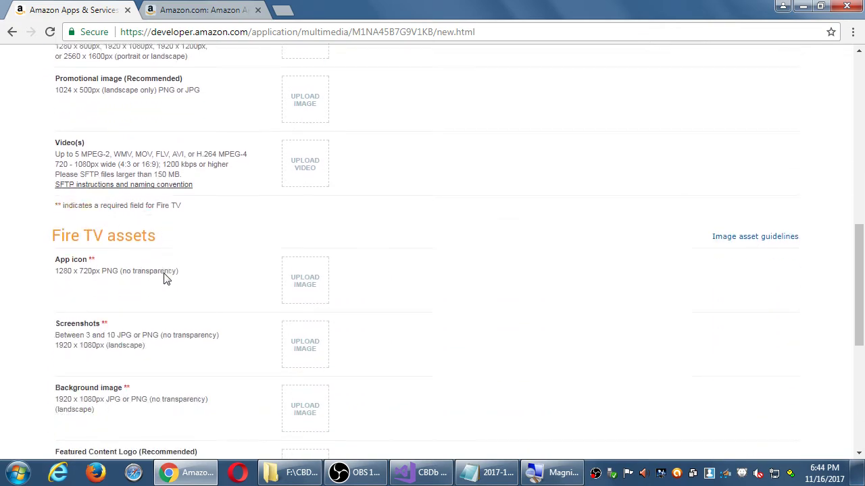
scroll(166, 279, down, 1)
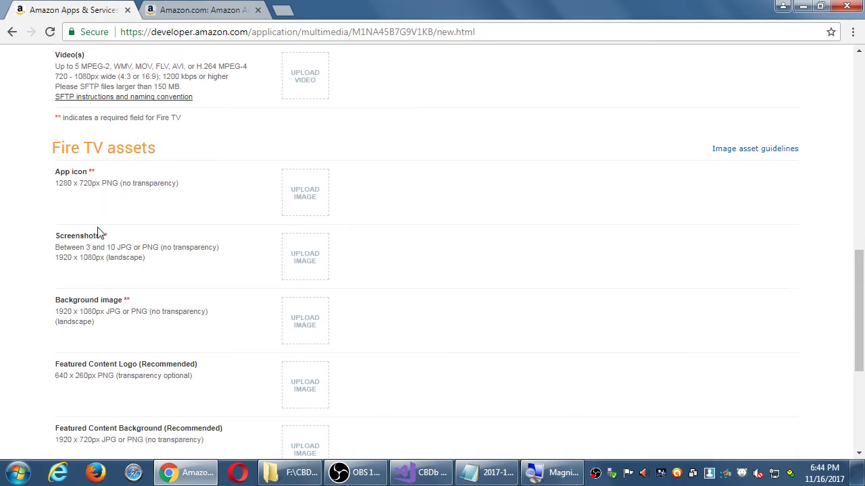
scroll(103, 173, down, 1)
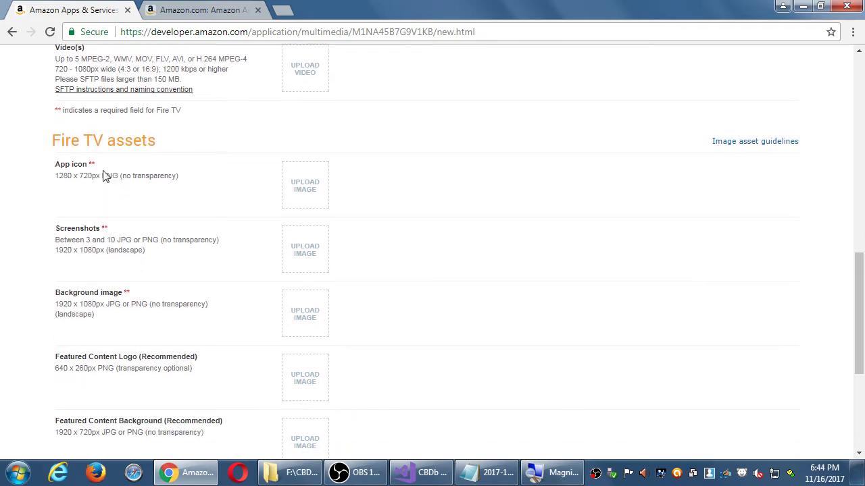
scroll(104, 174, down, 1)
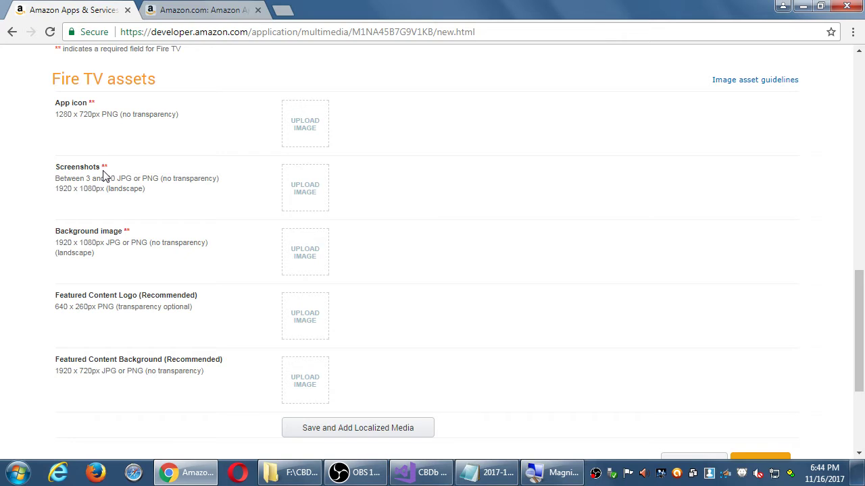
scroll(104, 176, up, 5)
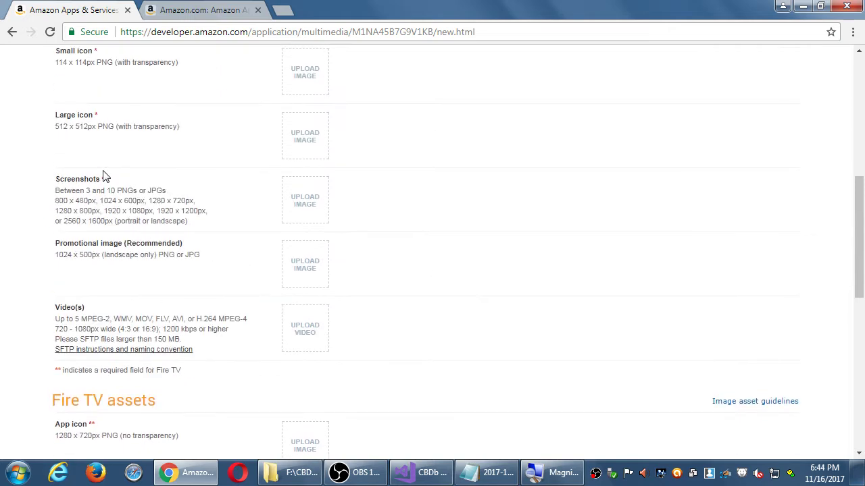
scroll(105, 176, up, 1)
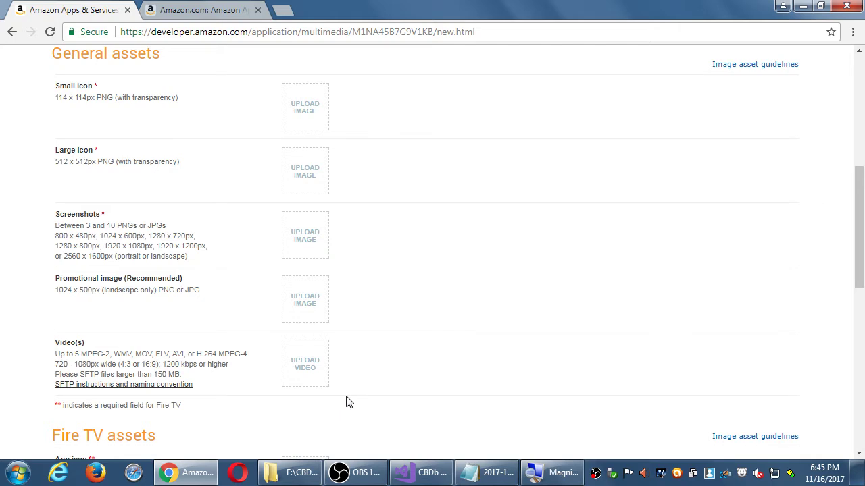
key(super+d)
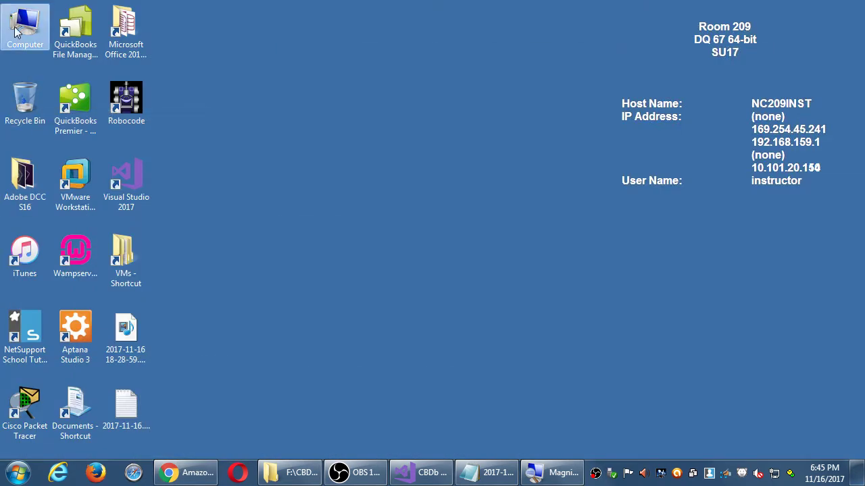
double_click(17, 31)
click(504, 272)
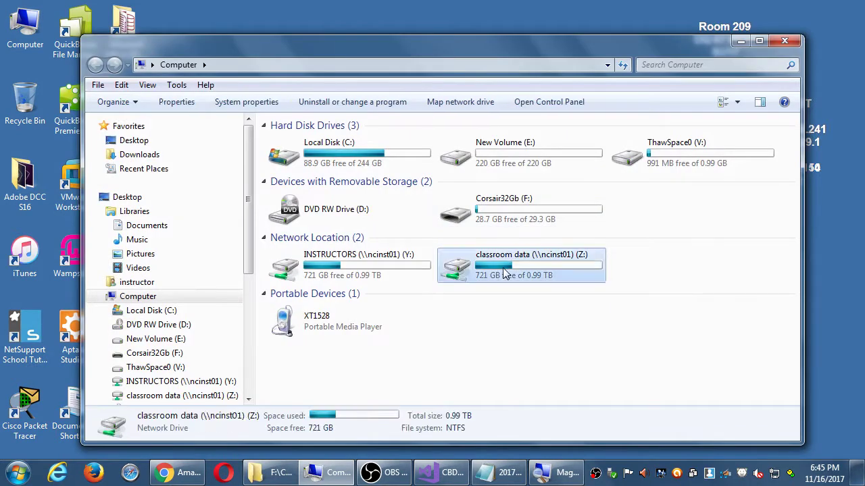
double_click(503, 273)
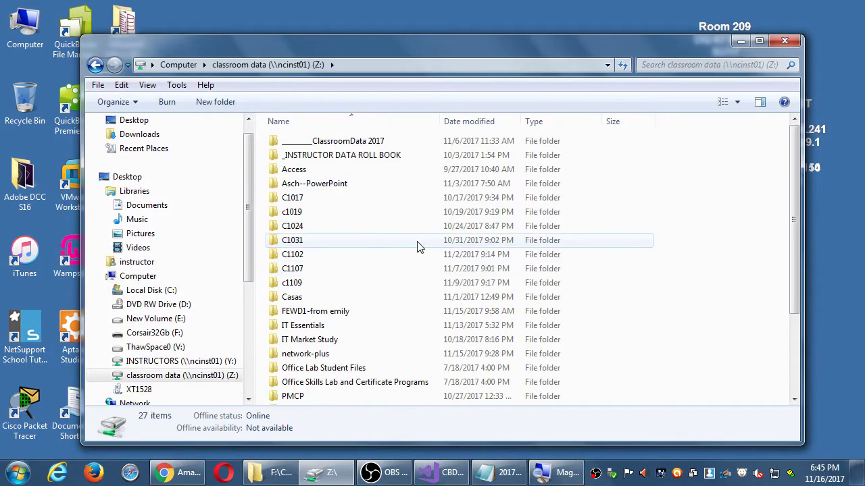
double_click(349, 141)
double_click(363, 283)
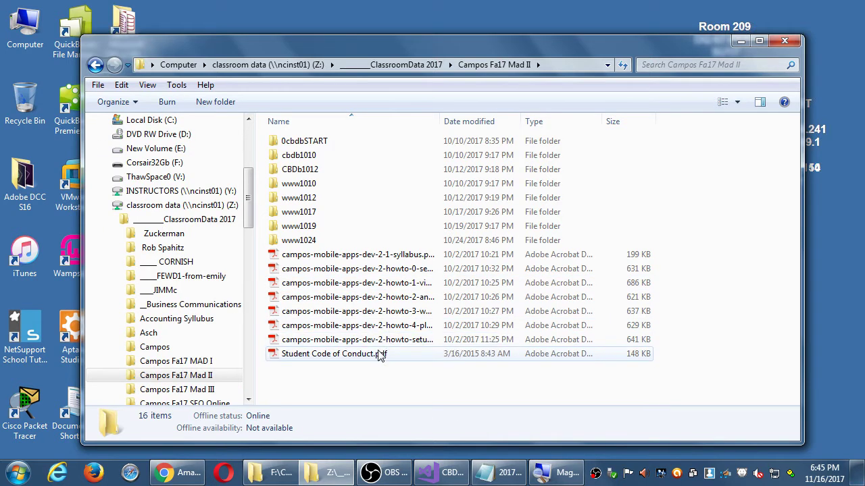
key(BackSpace)
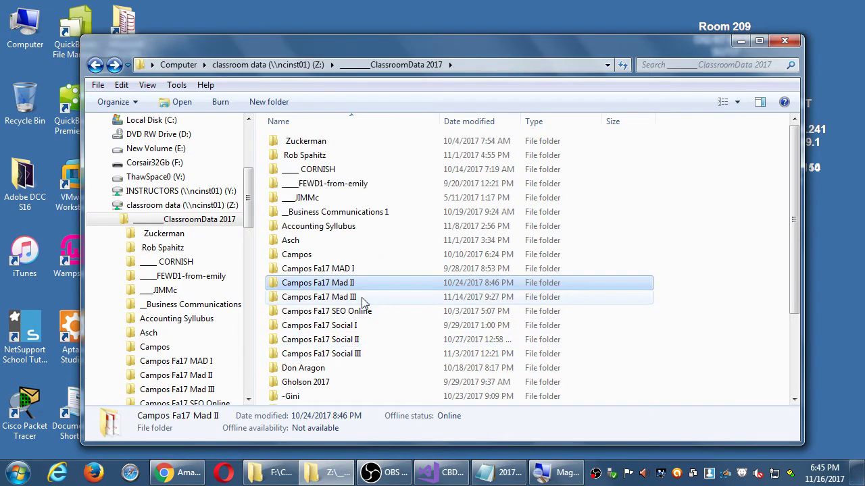
click(363, 298)
key(super+d)
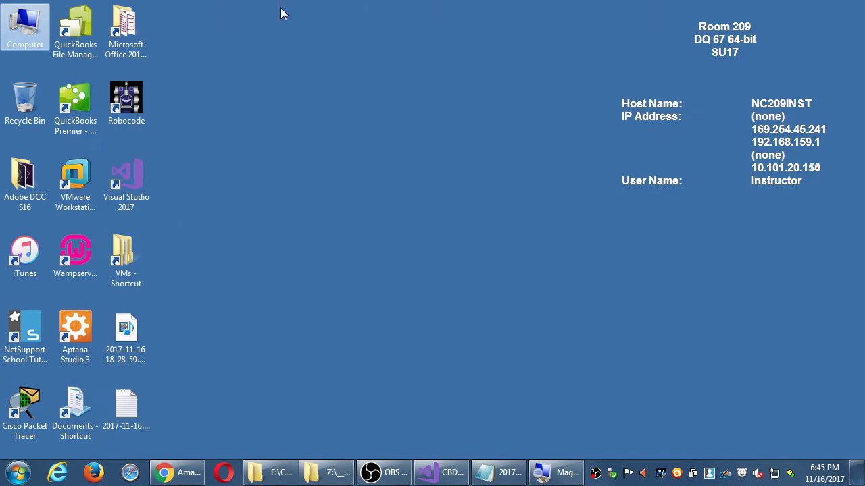
double_click(25, 27)
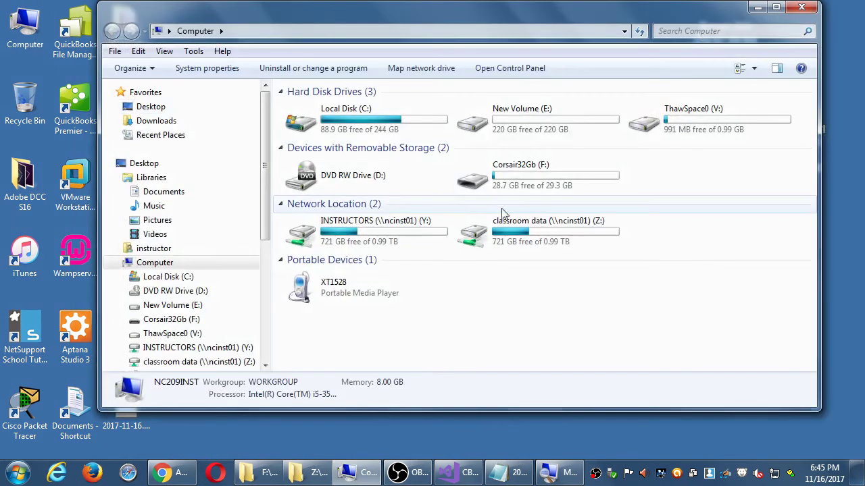
Step: Open the MAD II folder on Corsair32Gb (F:) and snap it to the left half
double_click(516, 177)
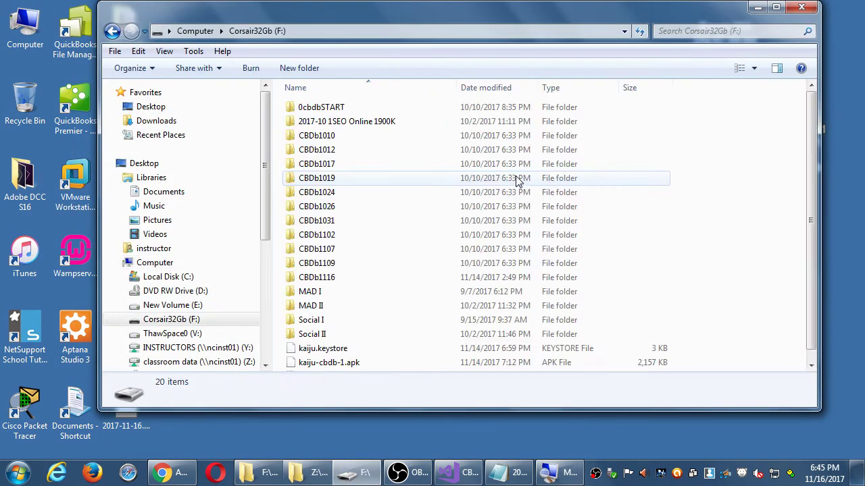
scroll(500, 250, down, 1)
scroll(496, 246, up, 1)
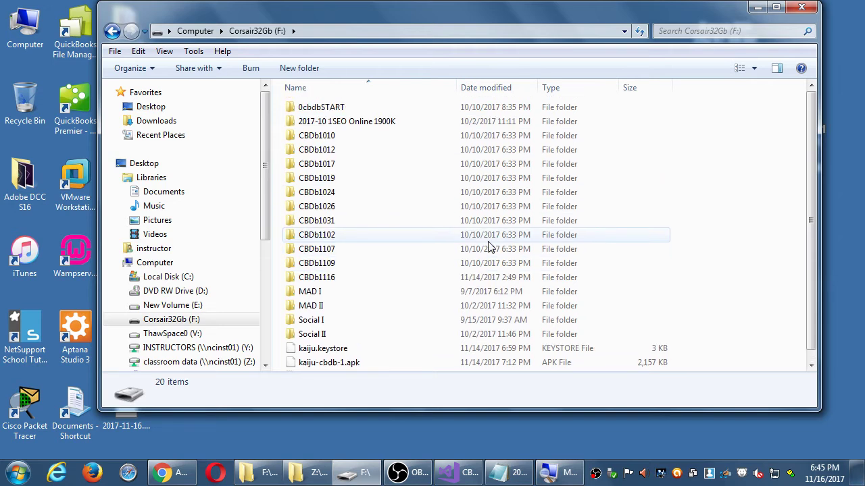
double_click(328, 311)
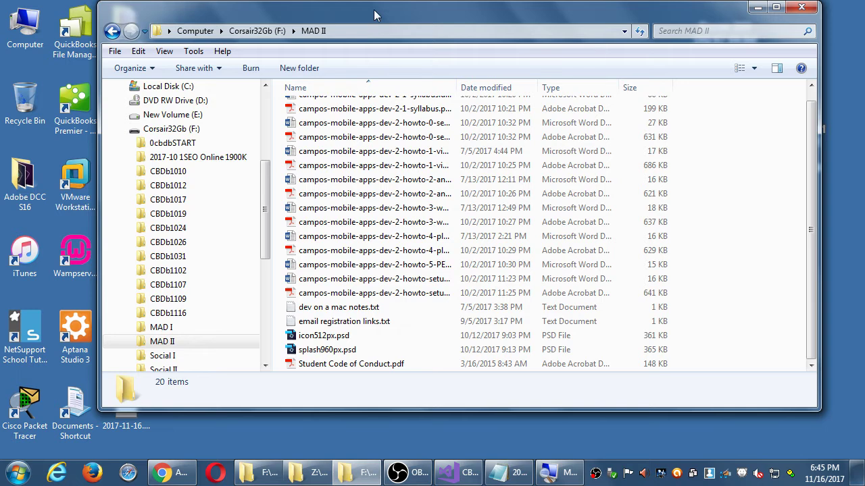
key(super+Left)
Step: Snap a second Computer window to the right half and select INSTRUCTORS (Y:)
key(super+e)
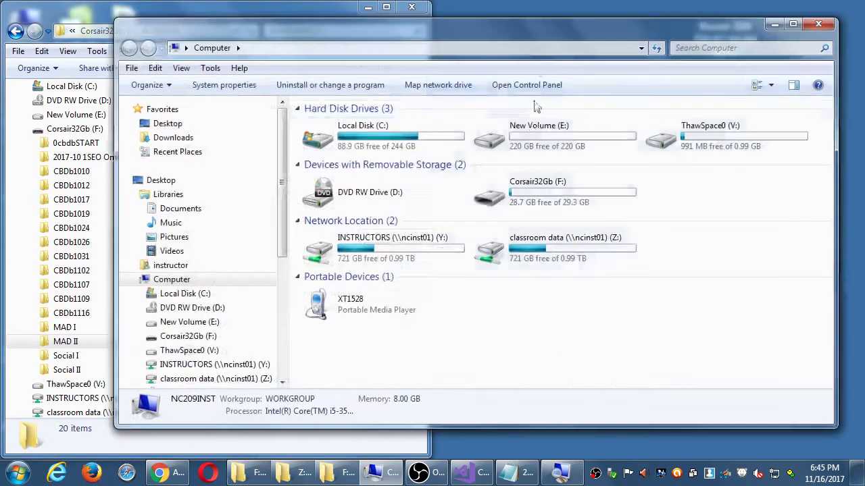
key(super+Right)
click(710, 339)
scroll(706, 342, down, 1)
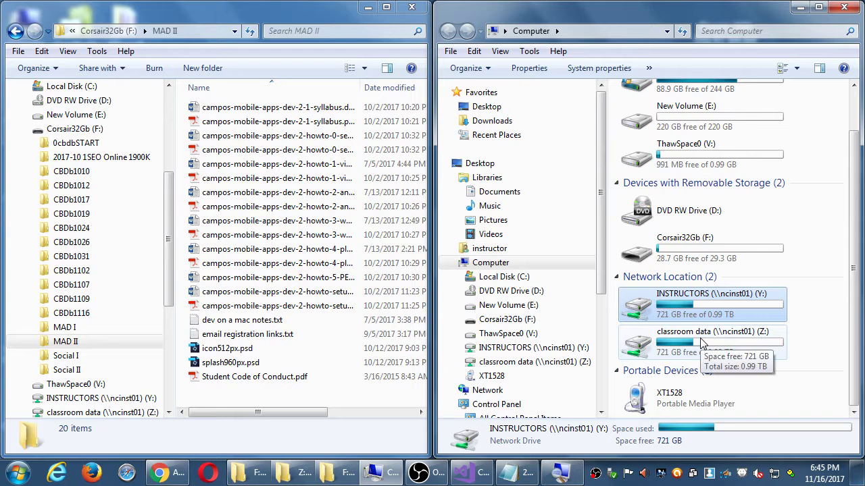
Step: Copy icon512px.psd and splash960px.psd from MAD II into Z:\ClassroomData 2017\Campos Fa17 Mad III
double_click(703, 342)
click(666, 306)
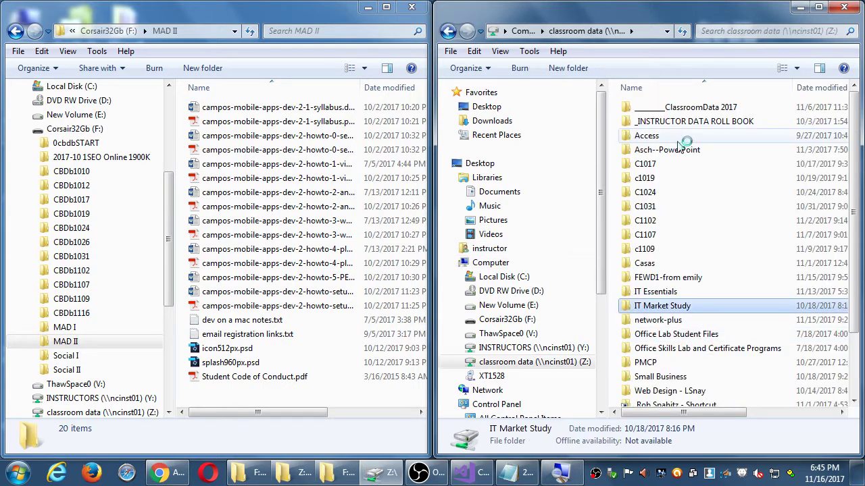
double_click(693, 108)
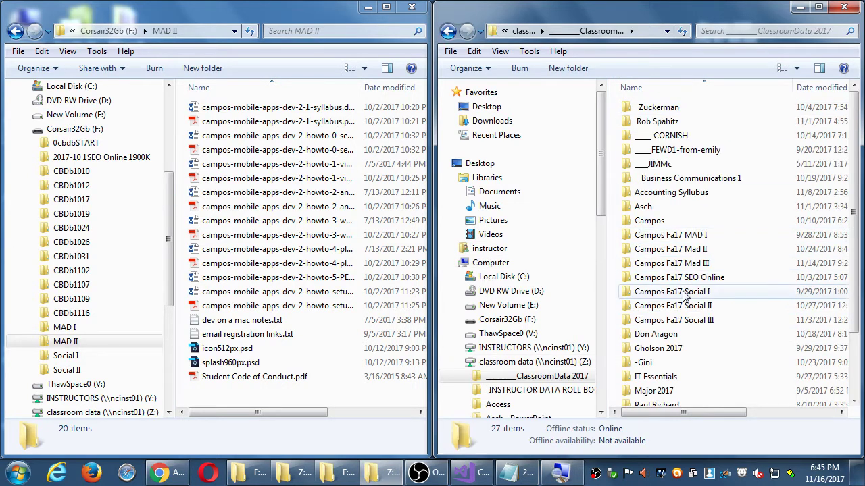
double_click(683, 263)
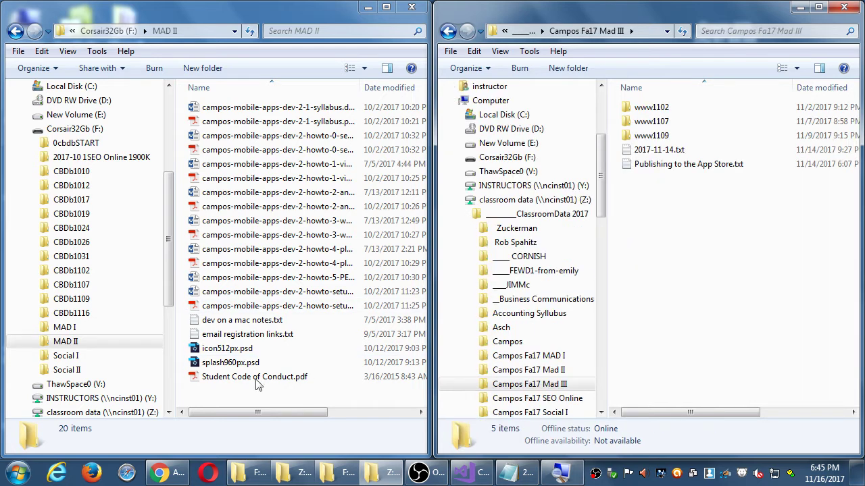
click(227, 348)
shift+click(230, 363)
drag(230, 363, 731, 263)
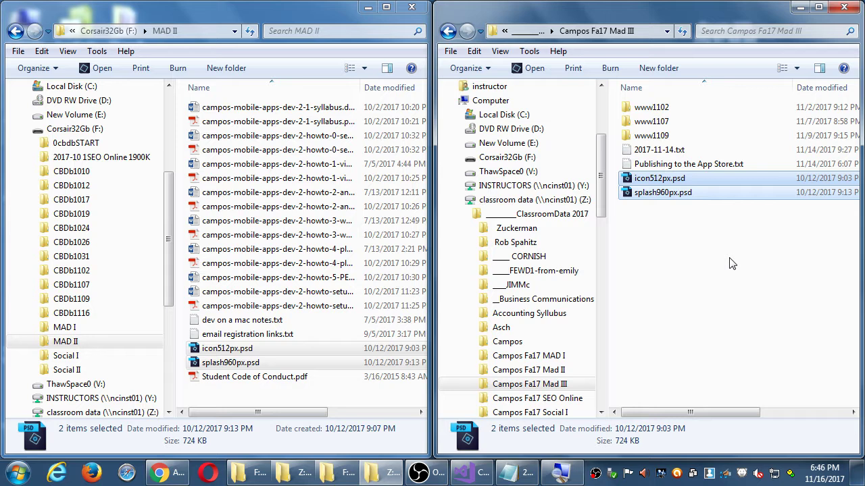
Step: Close the MAD II window, copy both PSDs onto the desktop, and open icon512px.psd
click(411, 7)
drag(479, 8, 129, 175)
click(278, 338)
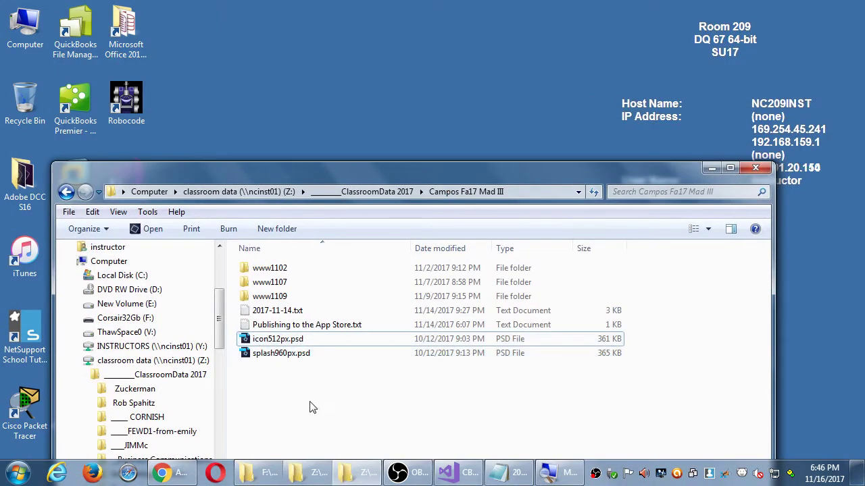
drag(284, 339, 328, 89)
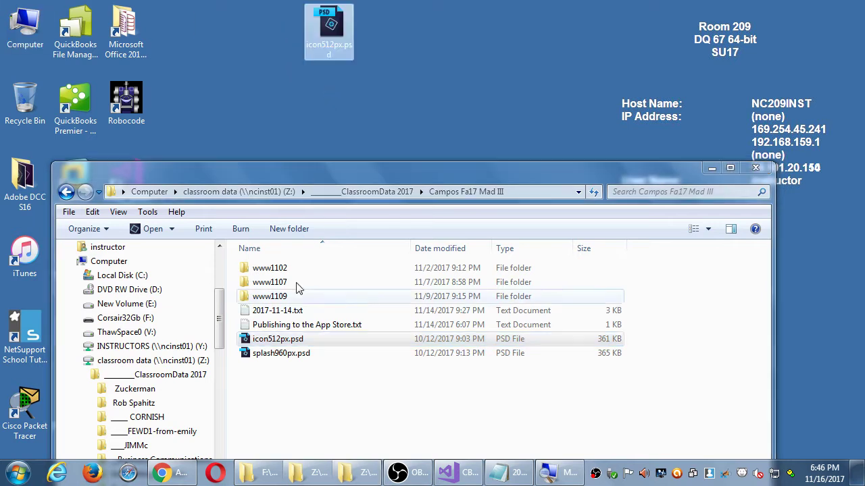
click(281, 353)
drag(284, 353, 436, 98)
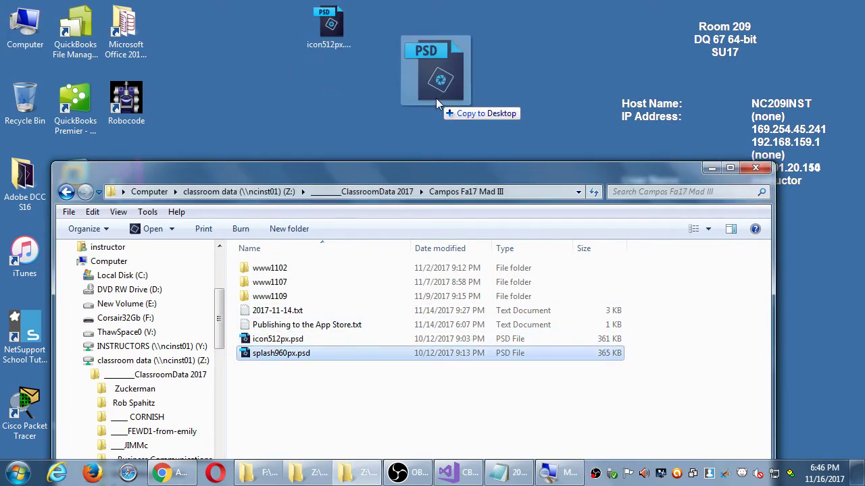
double_click(334, 26)
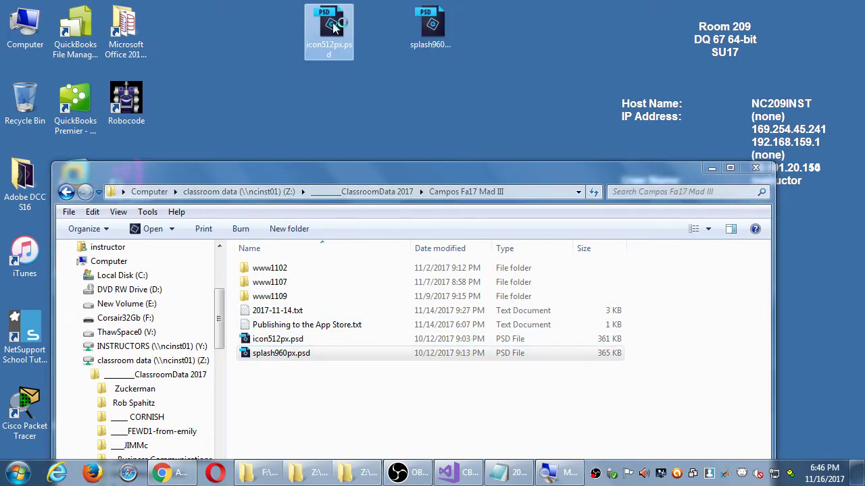
Step: Close Visual Studio, then close the Photoshop Elements window launched by icon512px.psd
click(463, 478)
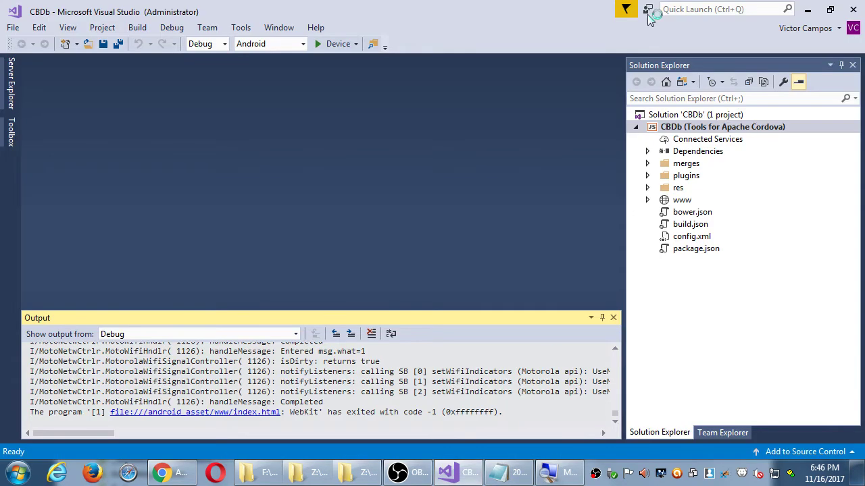
click(849, 9)
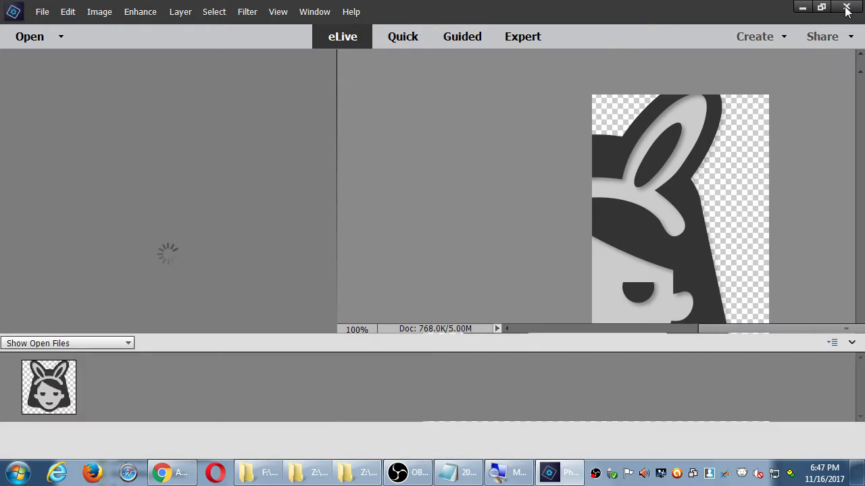
click(847, 10)
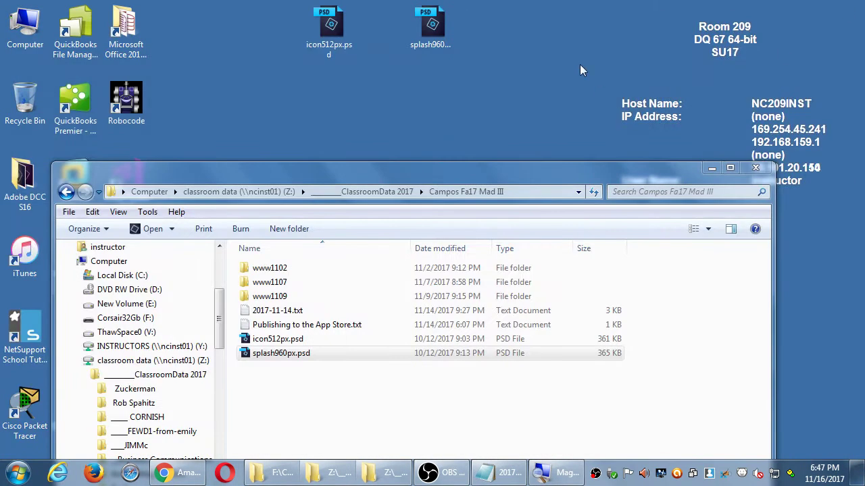
Step: Search the Start menu for 'photo' and launch Adobe Photoshop CC 2015
key(super)
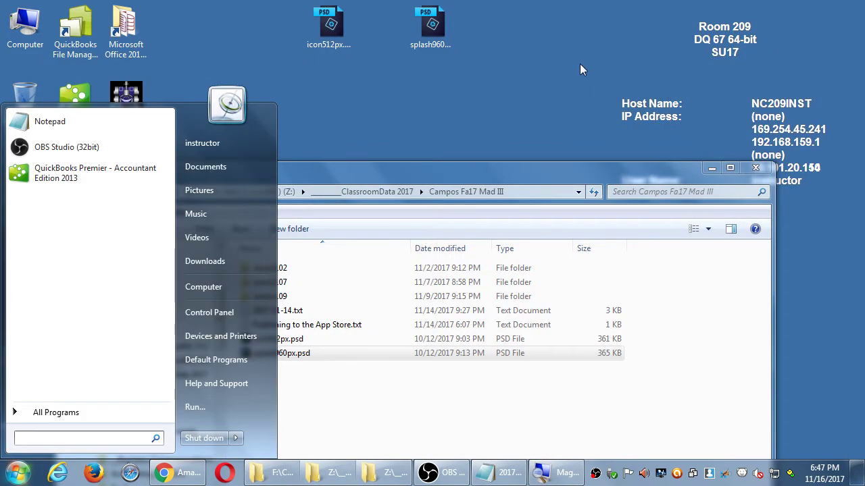
text(photo)
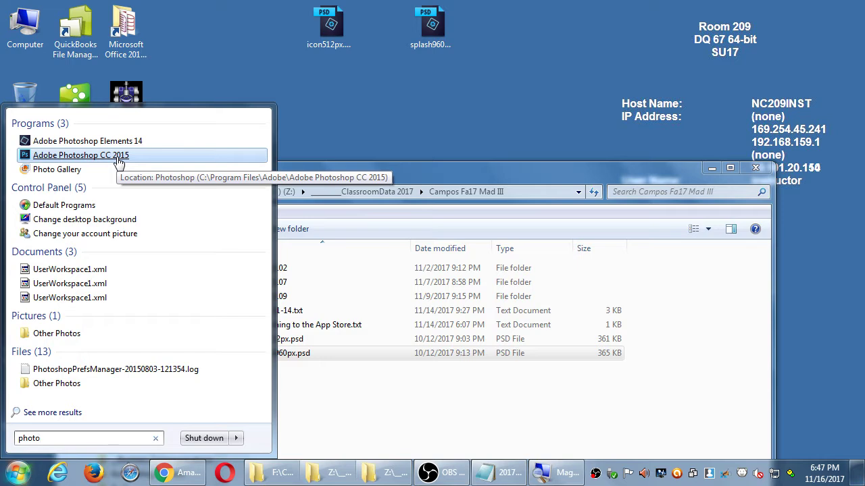
click(118, 159)
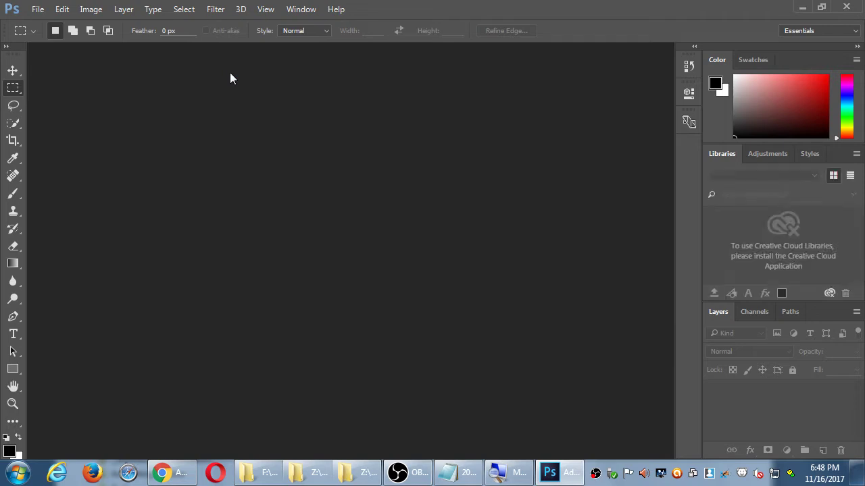
Step: Browse to the Desktop in Photoshop's Open dialog and open icon512px.psd
double_click(373, 140)
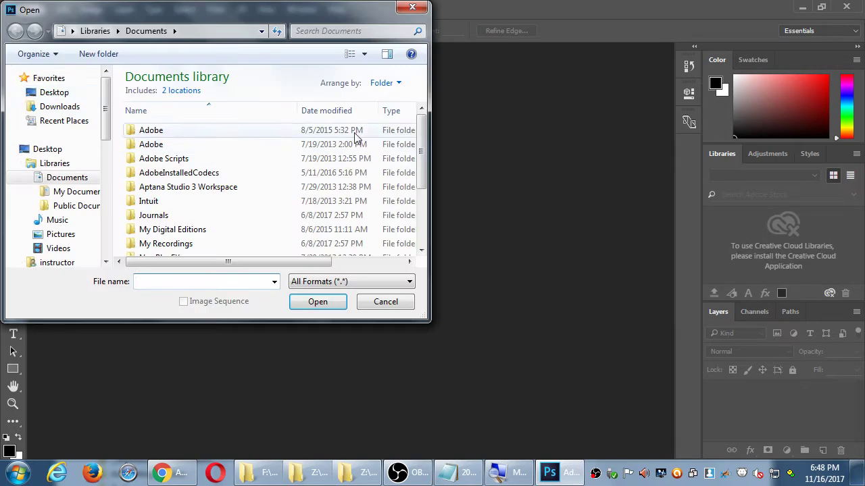
click(42, 96)
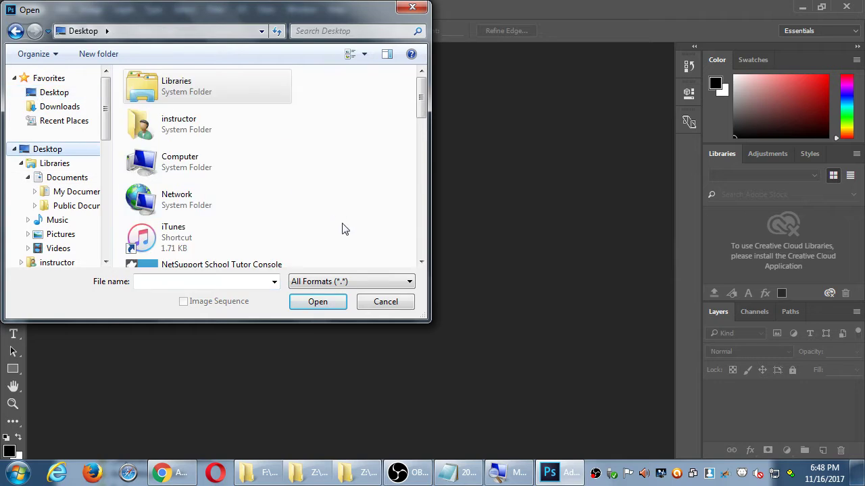
drag(430, 231, 620, 230)
scroll(610, 231, down, 5)
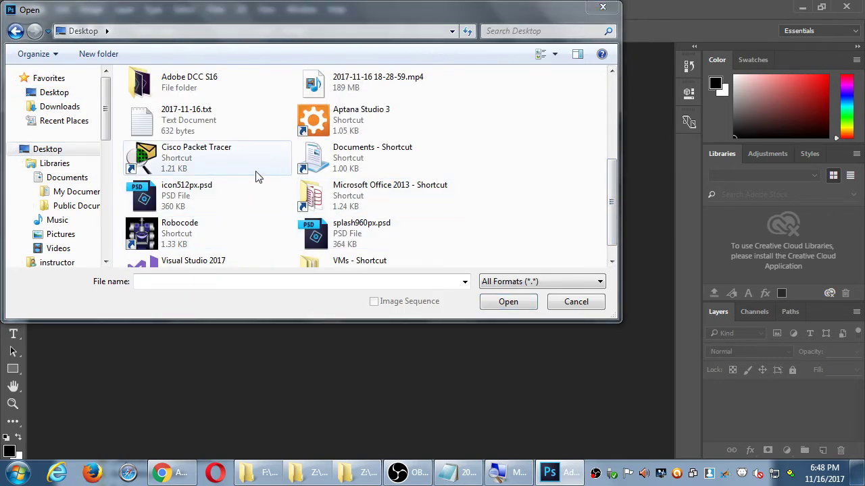
drag(610, 246, 590, 241)
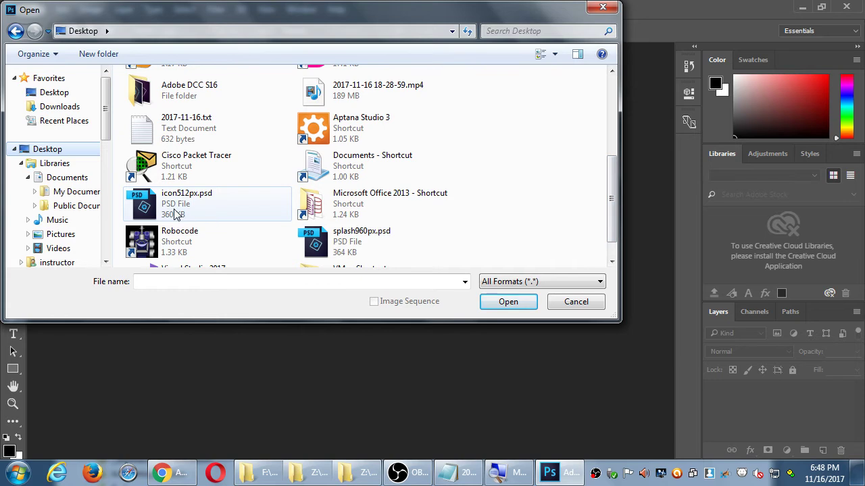
double_click(173, 215)
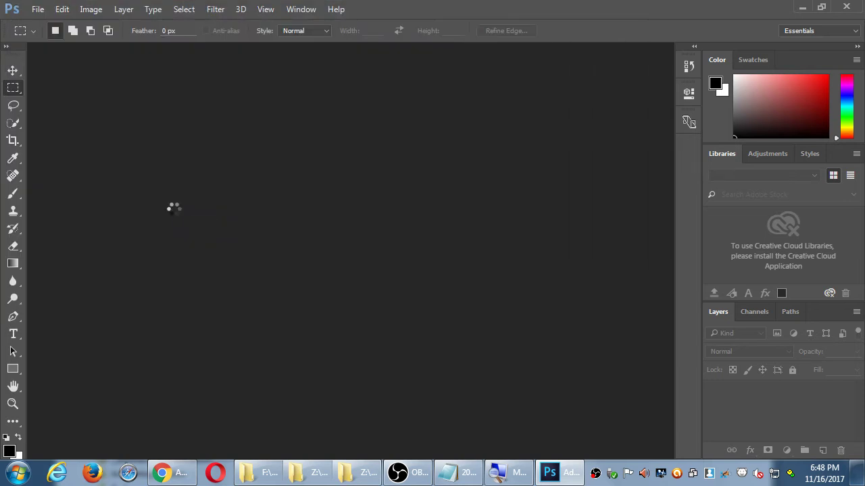
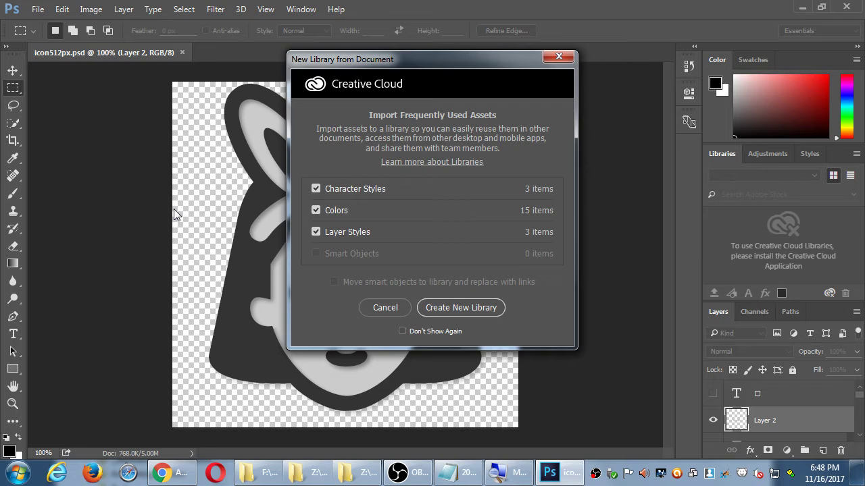
Step: Move the New Library from Document prompt aside and cancel it without creating a library
drag(408, 71, 427, 102)
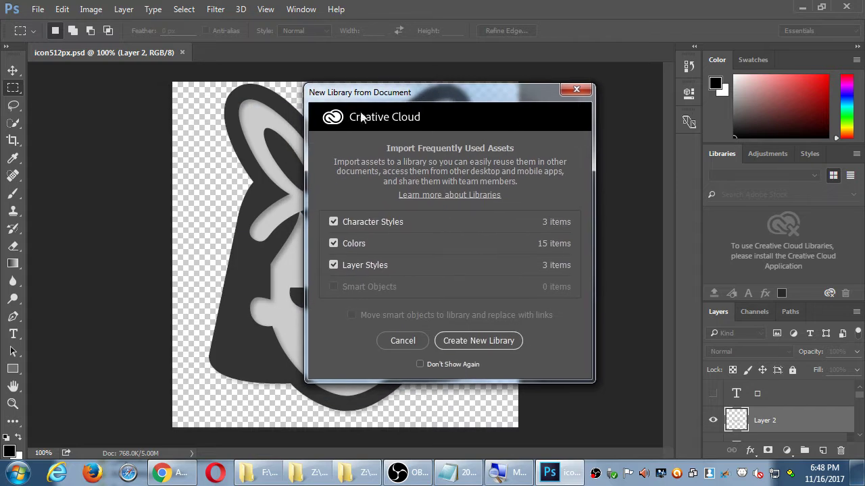
click(404, 339)
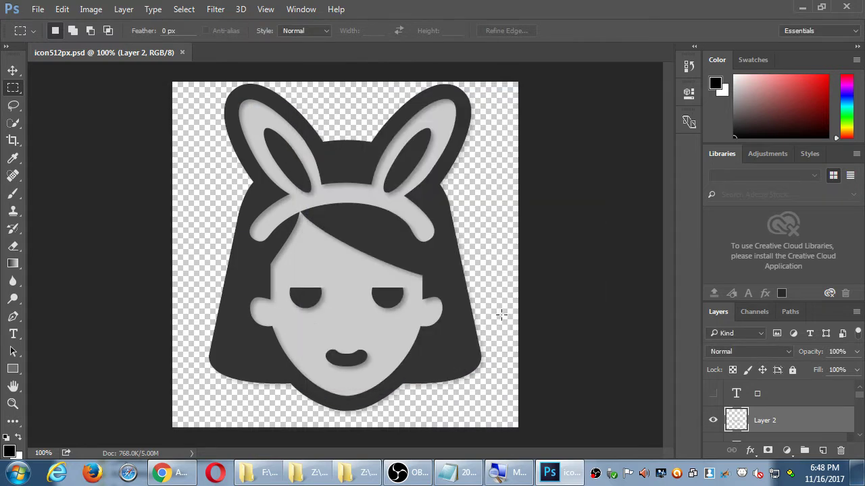
Step: Select the Hand tool and glance at the Amazon developer page before returning to Photoshop
key(h)
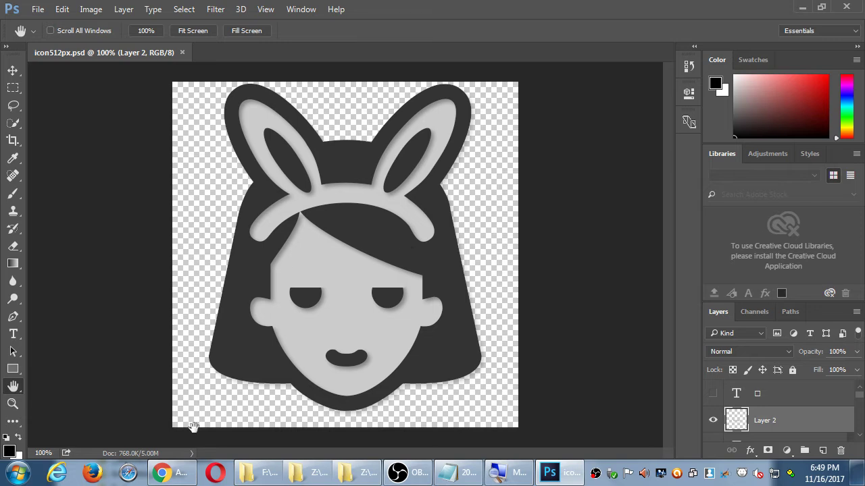
mouse_move(189, 473)
click(187, 454)
scroll(108, 237, up, 3)
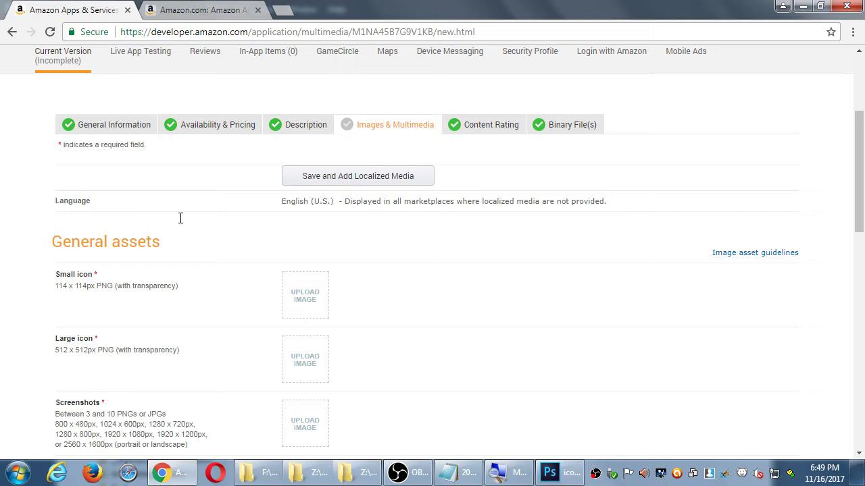
click(807, 7)
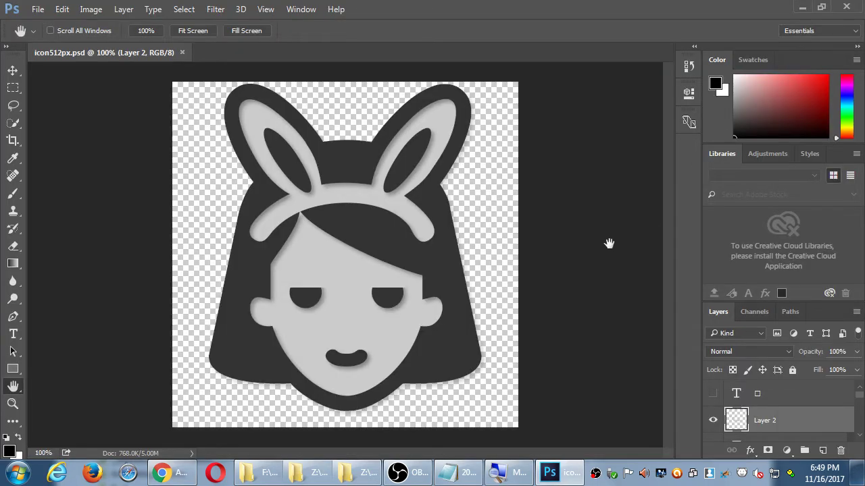
Step: Collapse the Color and Libraries panels to give the Layers list more room
double_click(717, 61)
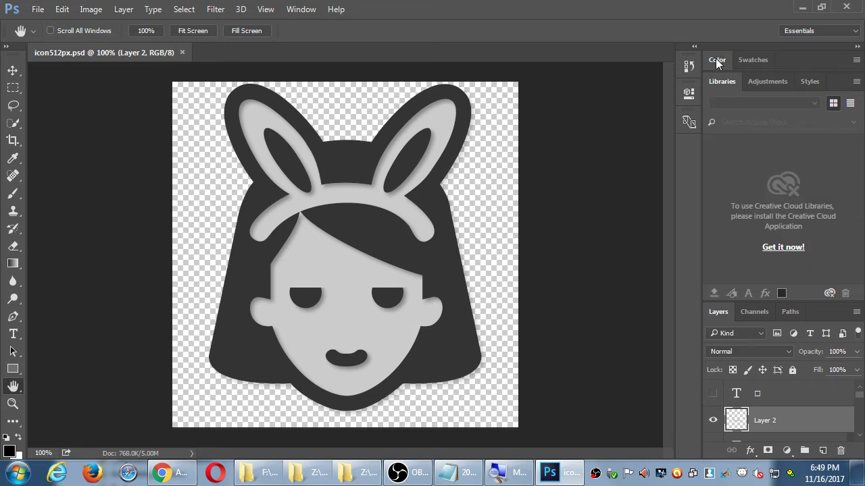
double_click(723, 81)
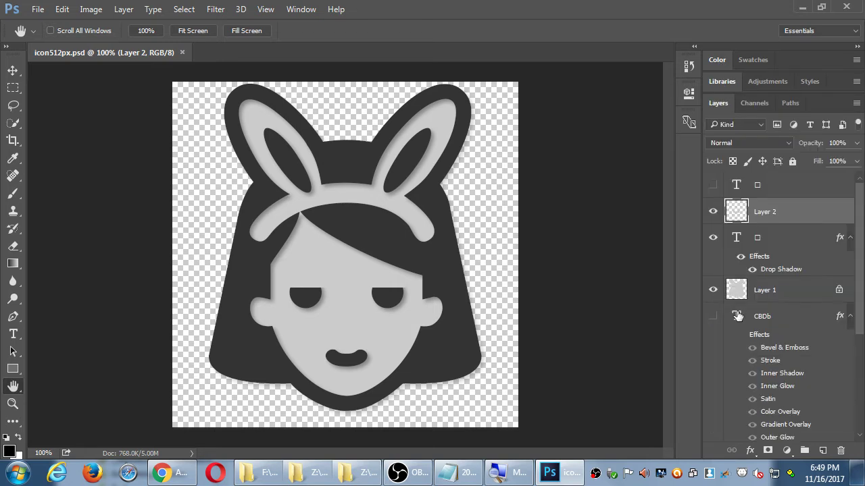
drag(858, 317, 855, 347)
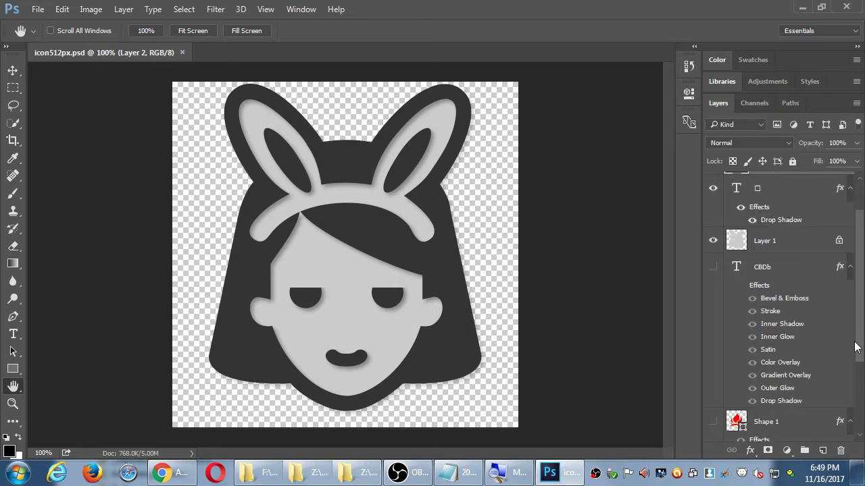
Step: Toggle CBDb, Shape 1 and Layer 2 visibility to find the closed eyes, leaving Layer 2 visible
click(714, 267)
click(713, 267)
click(849, 268)
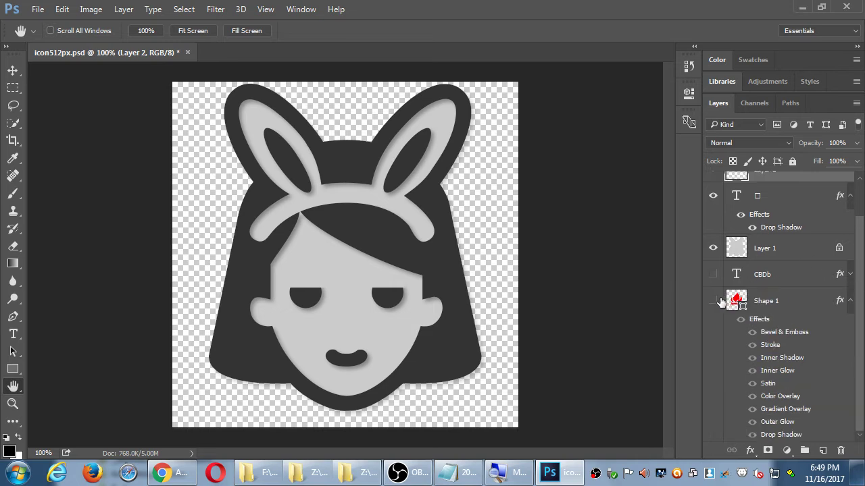
click(713, 302)
click(713, 304)
click(850, 301)
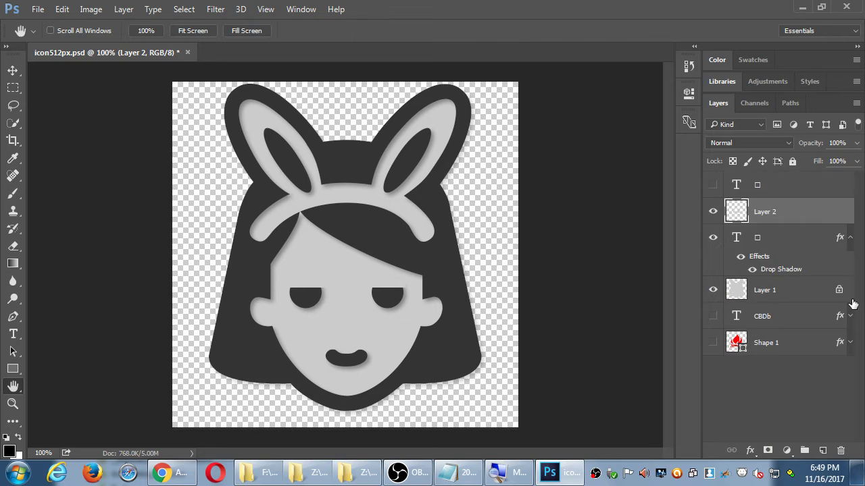
click(711, 214)
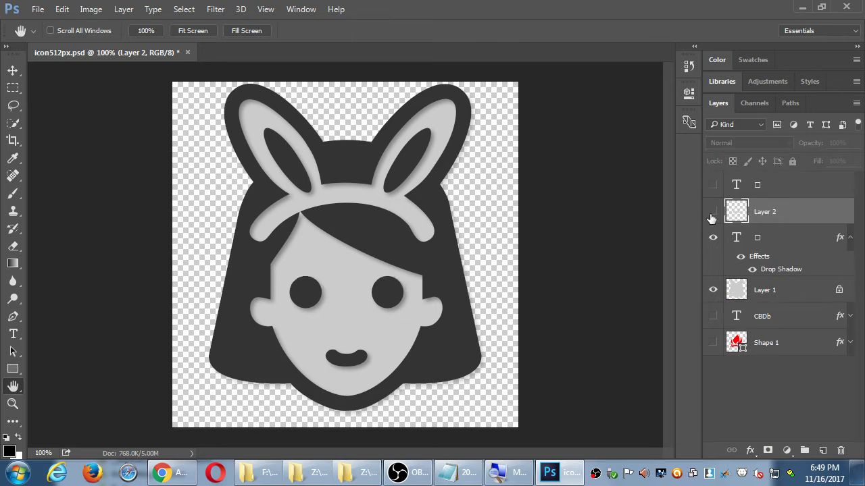
click(711, 215)
click(712, 214)
click(711, 215)
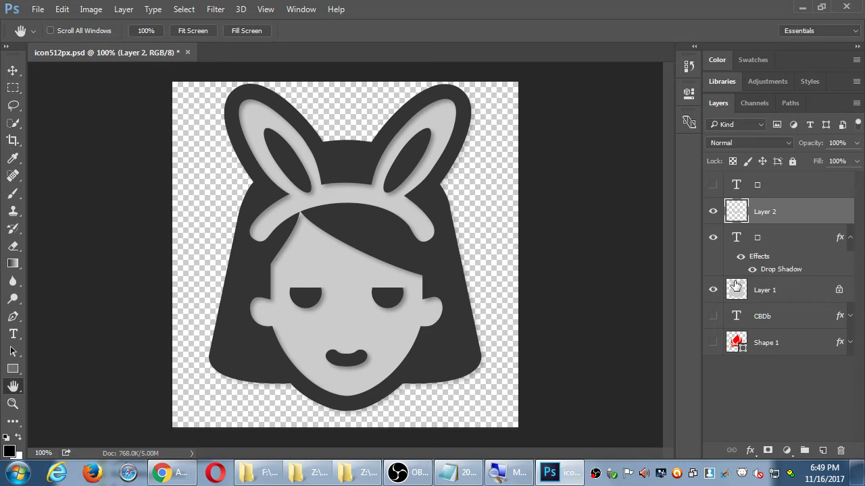
Step: Nudge Layer 2's closed-eye strokes down and paint the right eye into a closed grey lid
key(v)
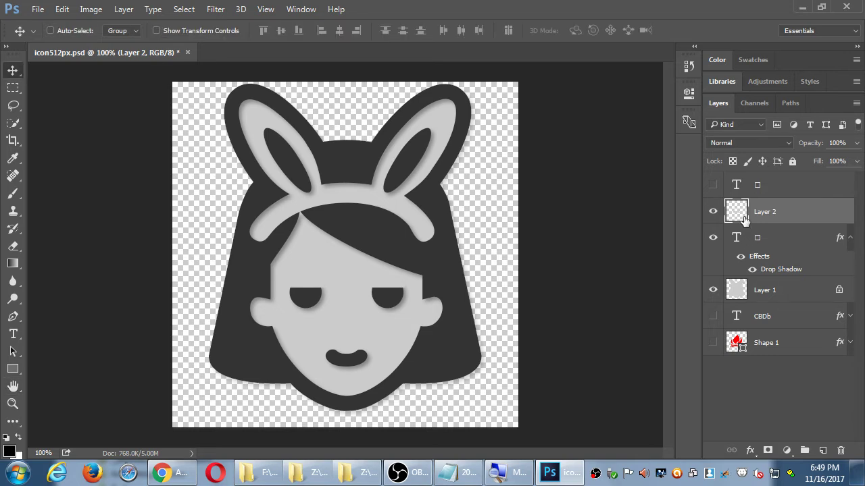
key(Down)
key(Down)
key(Down)
key(Down)
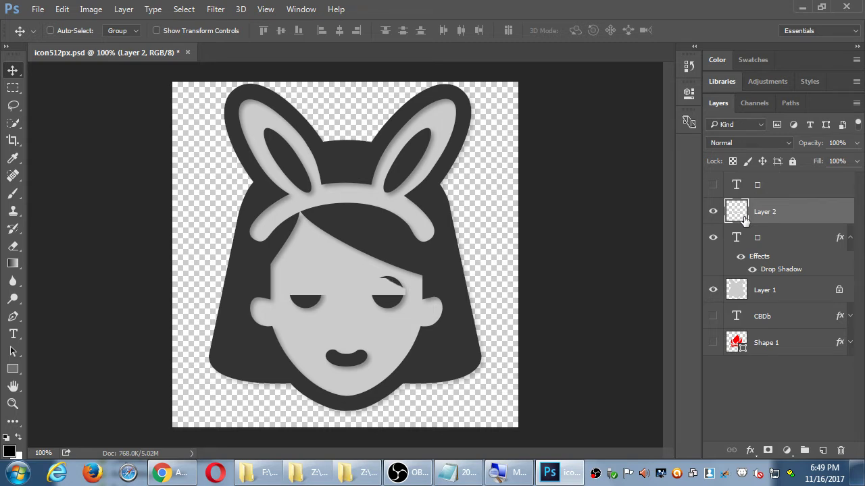
key(b)
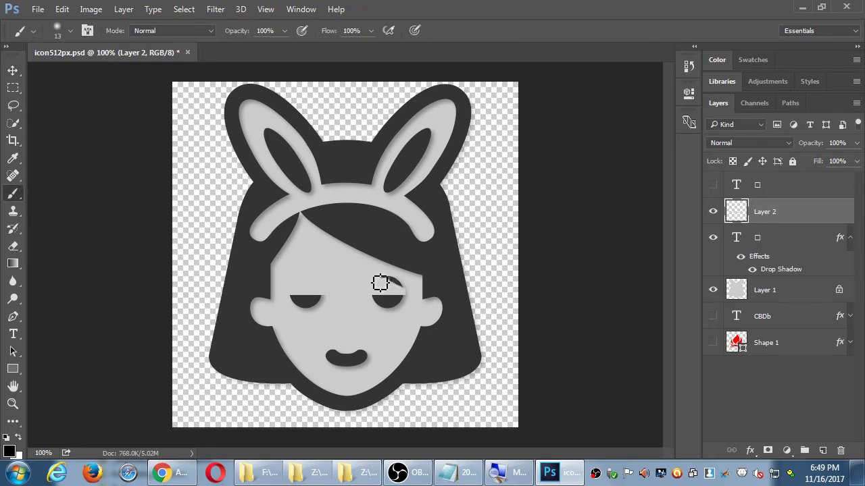
alt+click(352, 269)
mouse_move(380, 285)
mouse_down()
mouse_move(409, 299)
mouse_move(403, 289)
mouse_up()
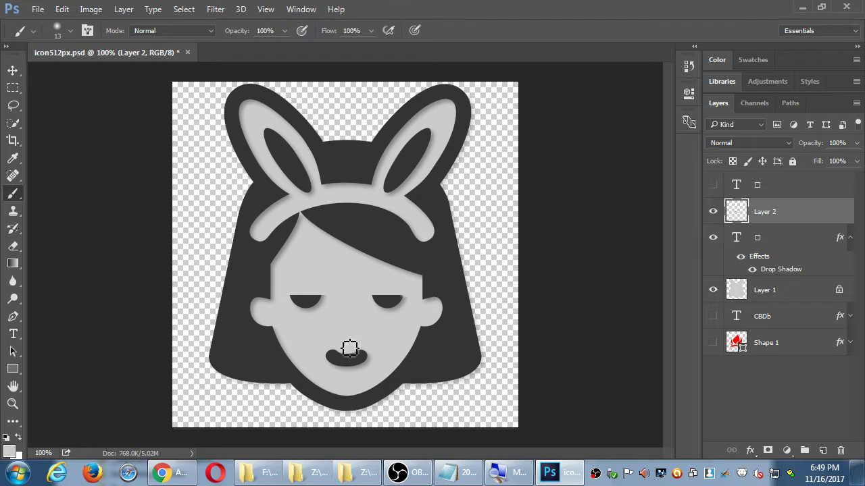
Step: Paint the mouth into a smile crescent, undo the flattening stroke, and save icon512px.psd
drag(347, 345, 317, 358)
shift+click(387, 358)
key(ctrl+z)
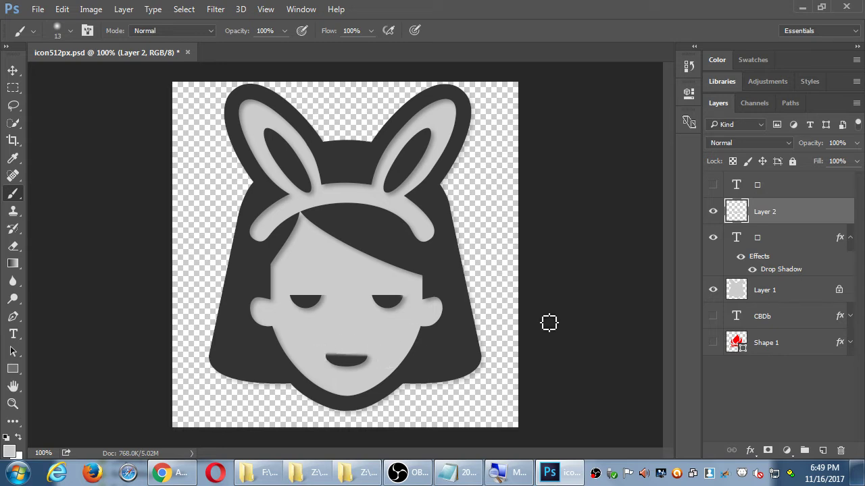
key(ctrl+s)
Step: Open Save for Web (Legacy) at 512 × 512 PNG-24 with transparency, selecting the width value
key(h)
click(37, 10)
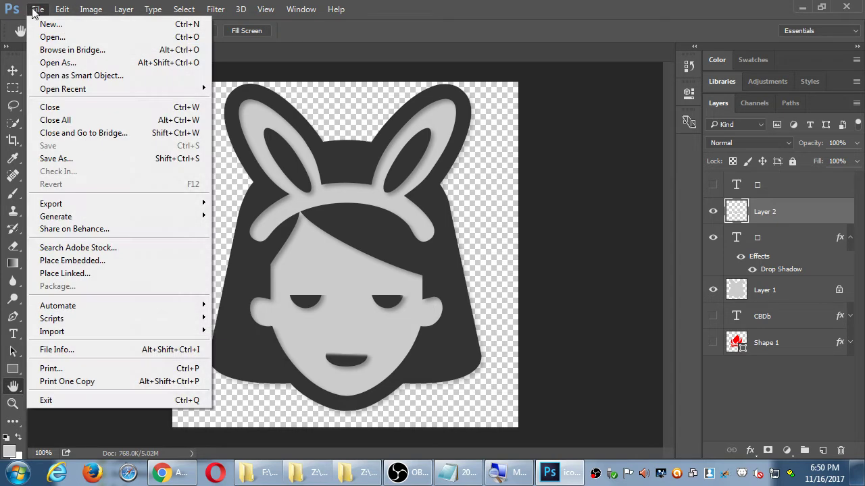
mouse_move(84, 201)
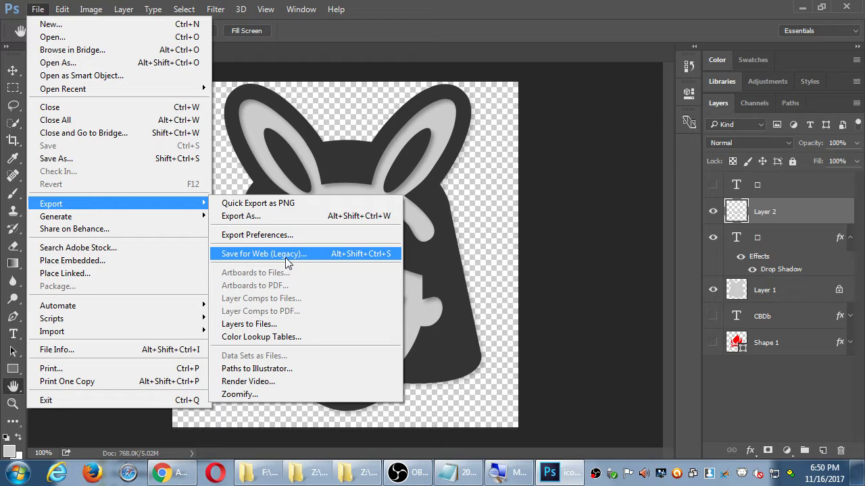
click(286, 257)
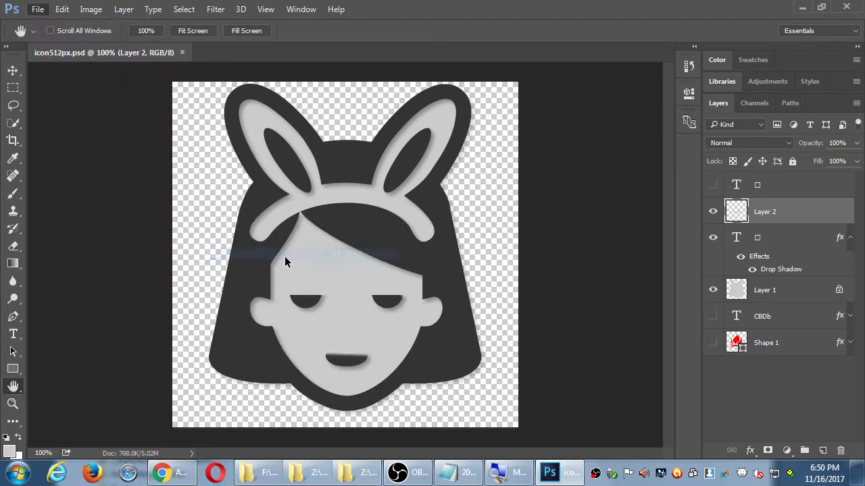
double_click(599, 367)
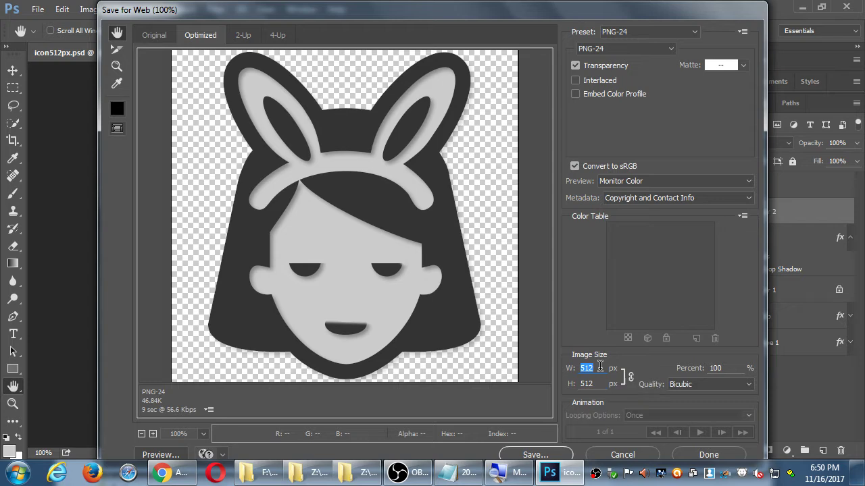
Step: Resize the transparent PNG-24 export to 114 × 114 px and start saving it
key(alt+Tab)
key(alt+Tab)
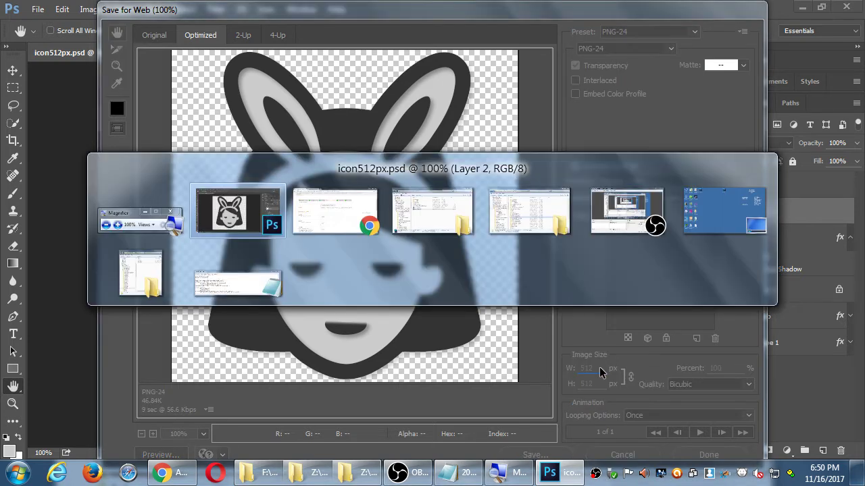
key(alt+Tab)
text(113)
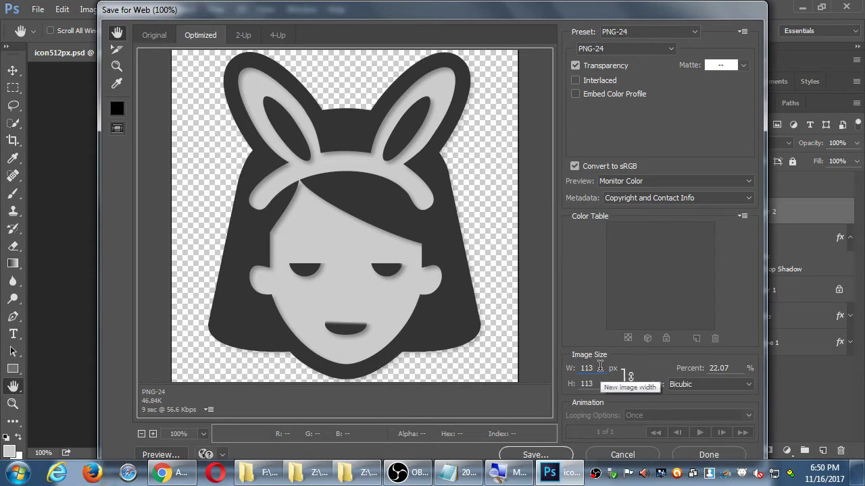
key(BackSpace)
text(4)
key(Tab)
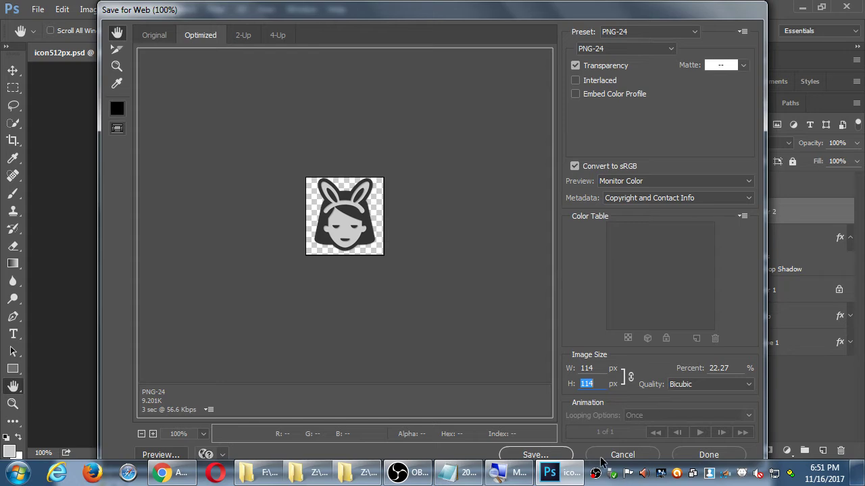
click(553, 458)
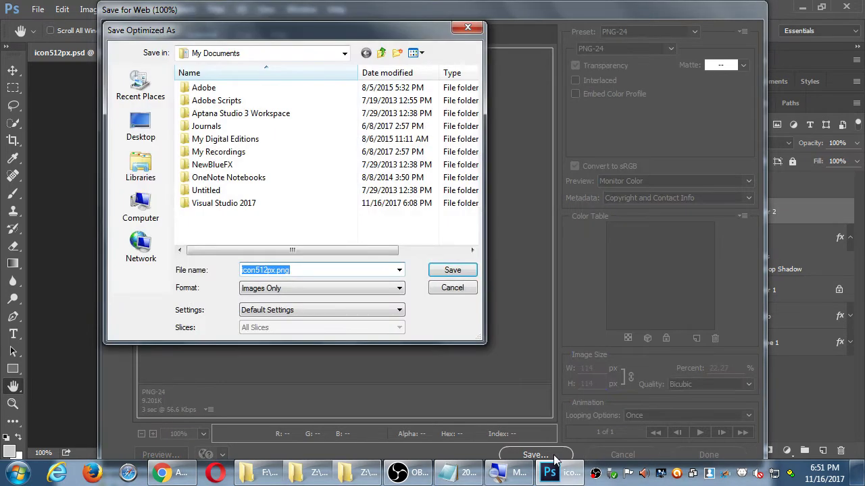
Step: Create and open a new MAD III folder on the Corsair32Gb (F:) drive
click(136, 210)
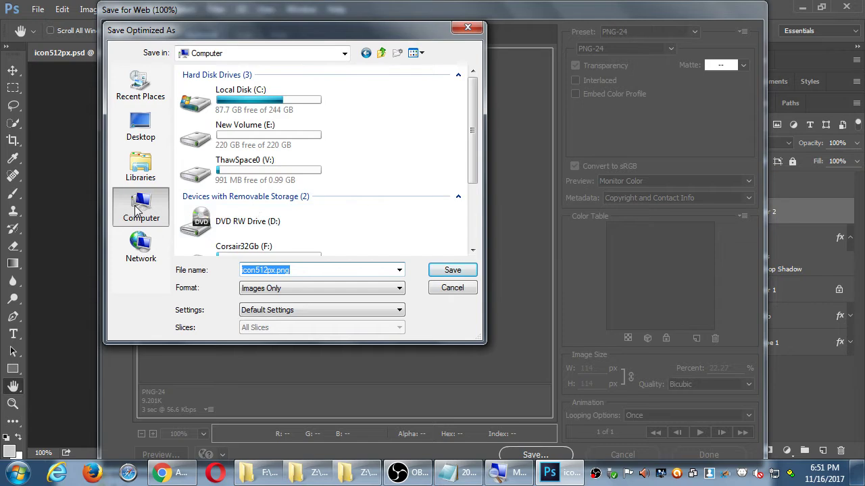
click(159, 138)
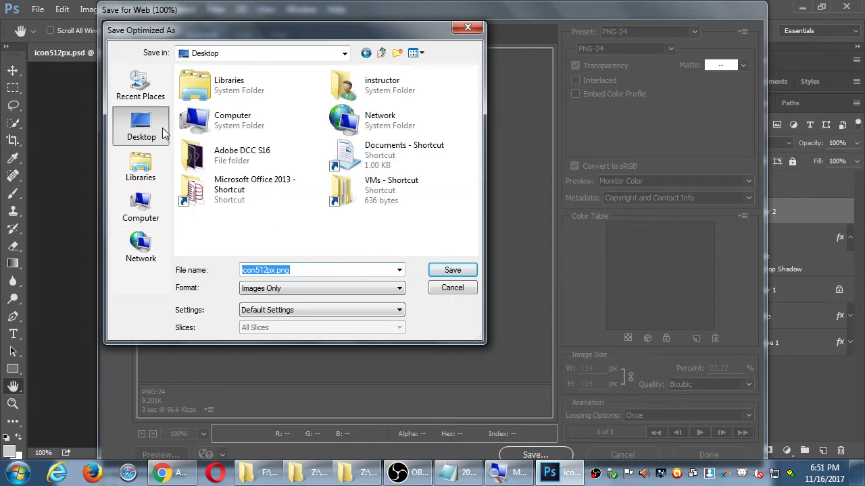
click(138, 204)
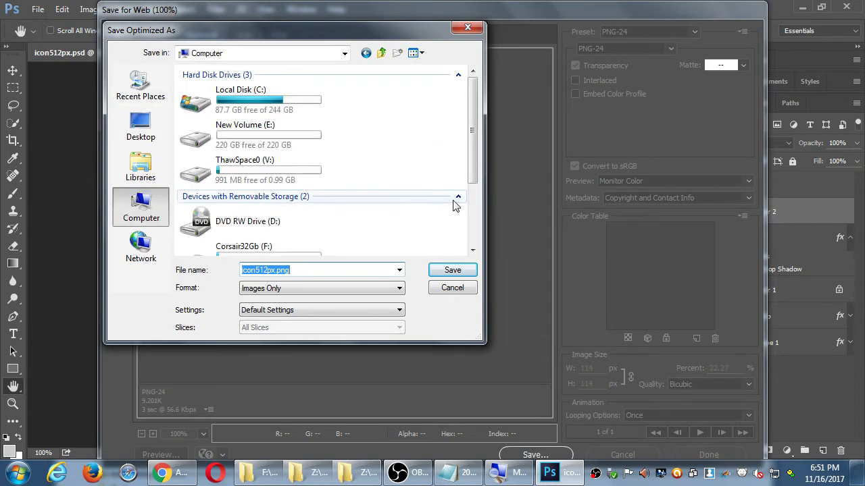
double_click(269, 254)
scroll(246, 201, down, 3)
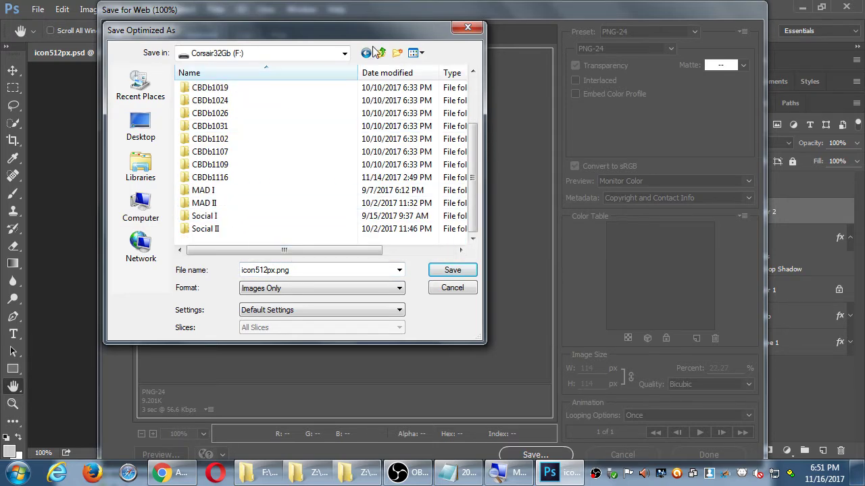
click(400, 50)
text(MAD III)
key(Return)
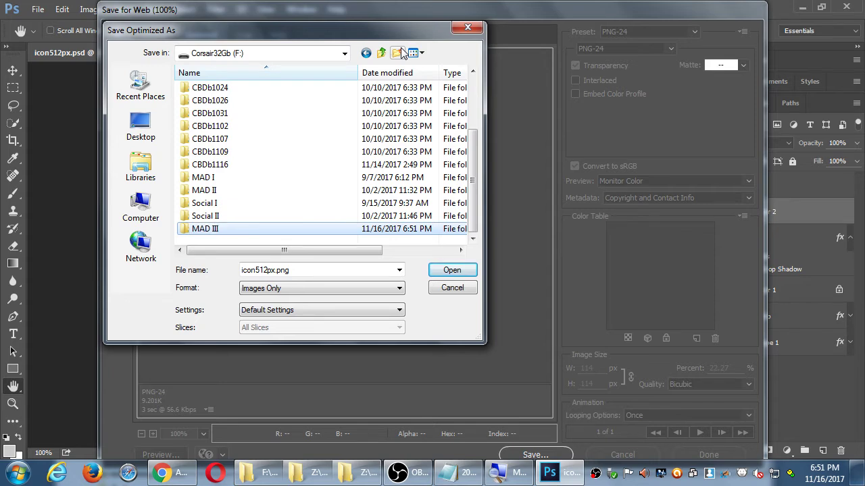
double_click(217, 229)
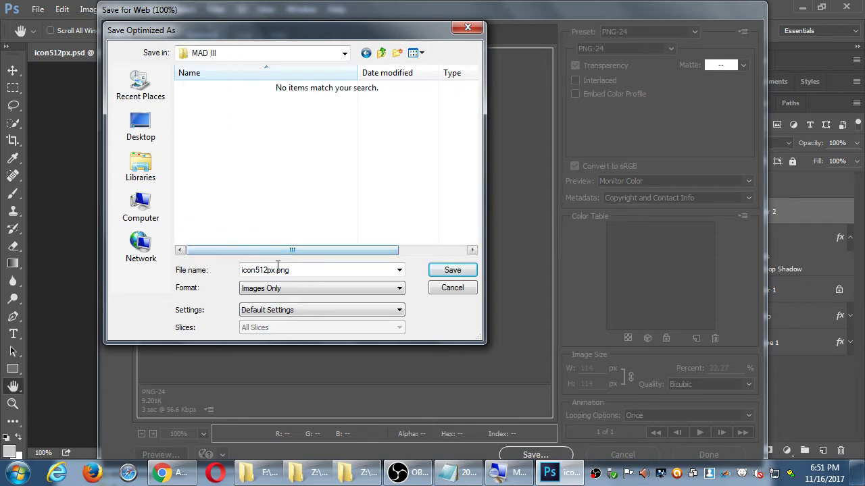
Step: Save the export there as icon114px.png
click(328, 271)
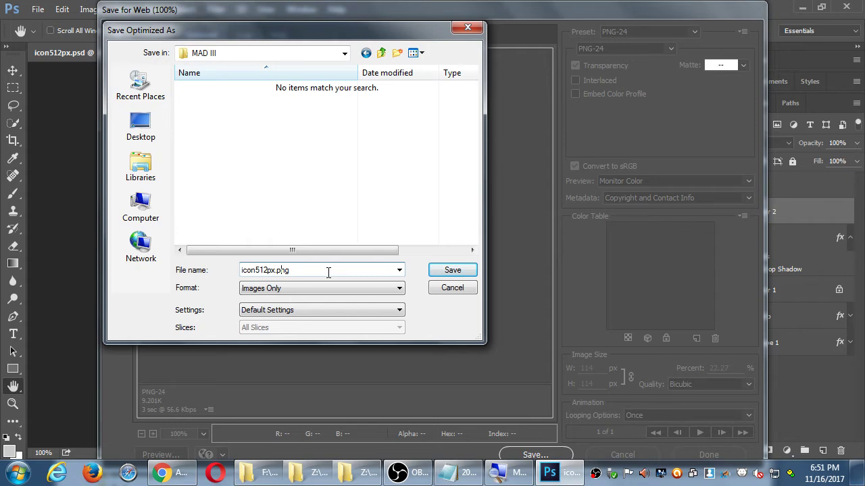
key(BackSpace)
key(BackSpace)
key(BackSpace)
text(114)
key(Return)
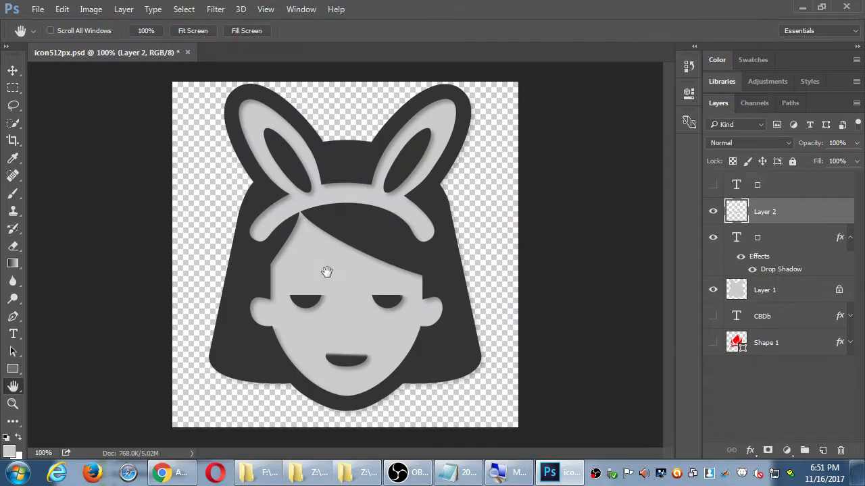
Step: In the browser's Images & Multimedia page, start an image upload for the Small icon
click(188, 481)
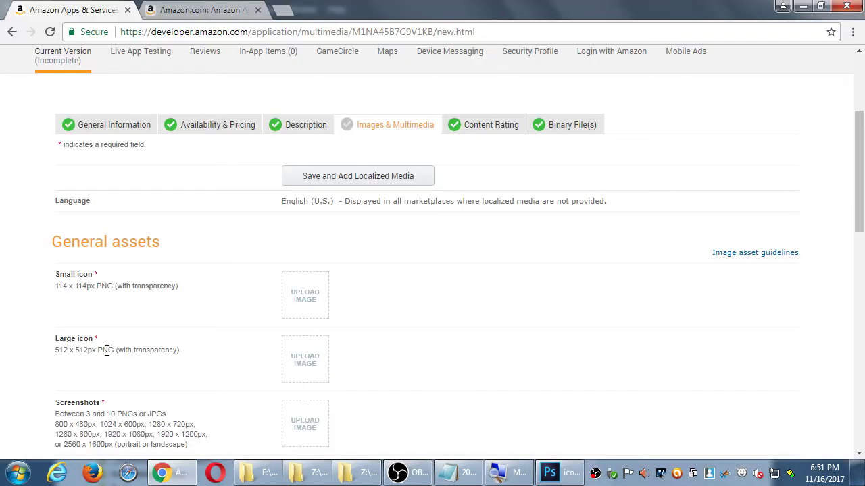
scroll(158, 322, down, 1)
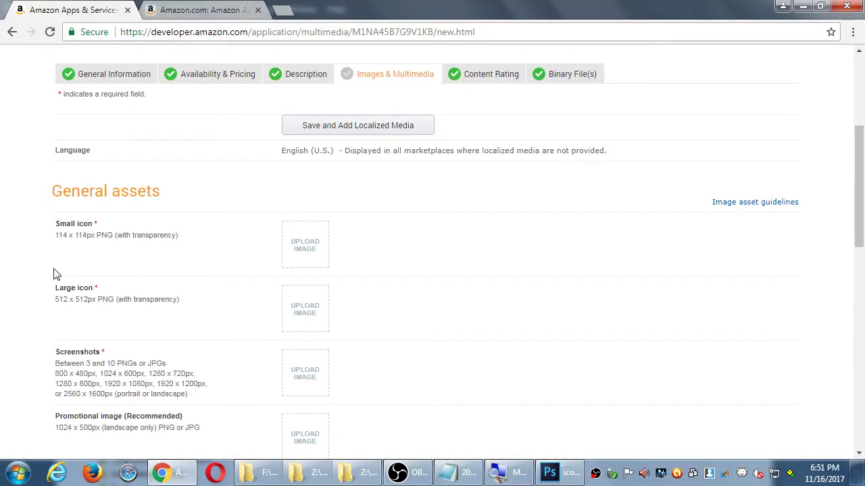
click(311, 254)
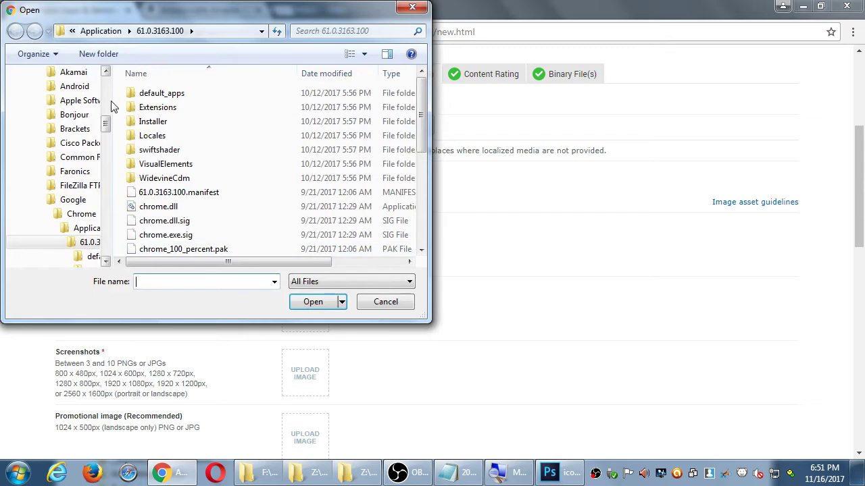
Step: Pick the icon PNG from F:\MAD III for the Small icon upload
drag(107, 124, 106, 81)
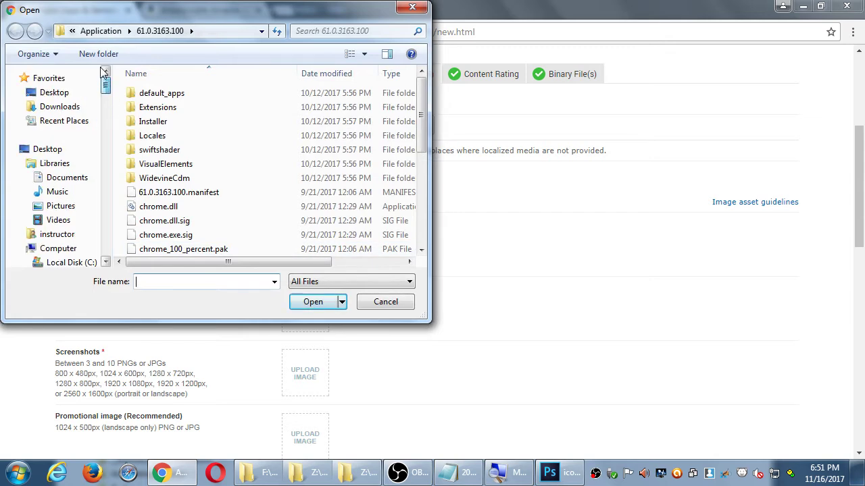
click(53, 250)
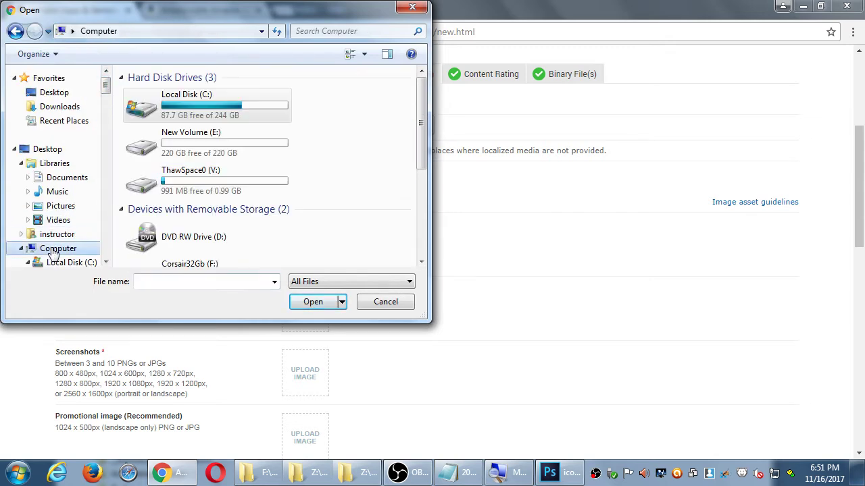
scroll(406, 189, down, 5)
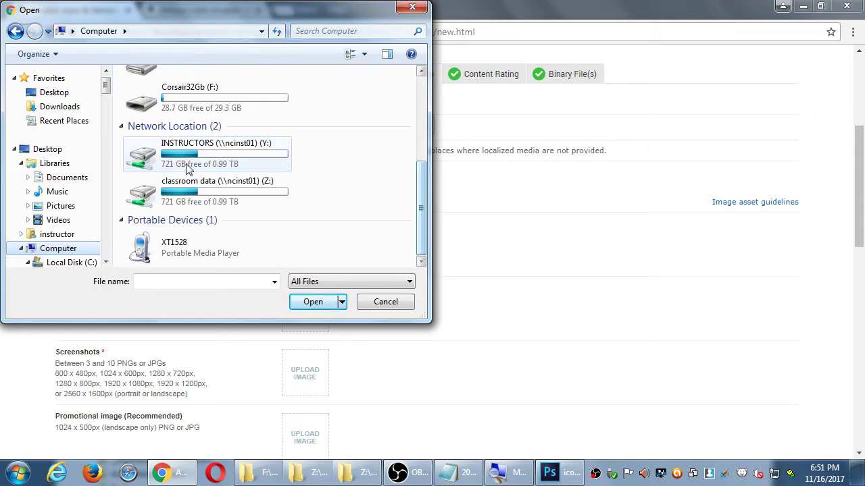
double_click(168, 108)
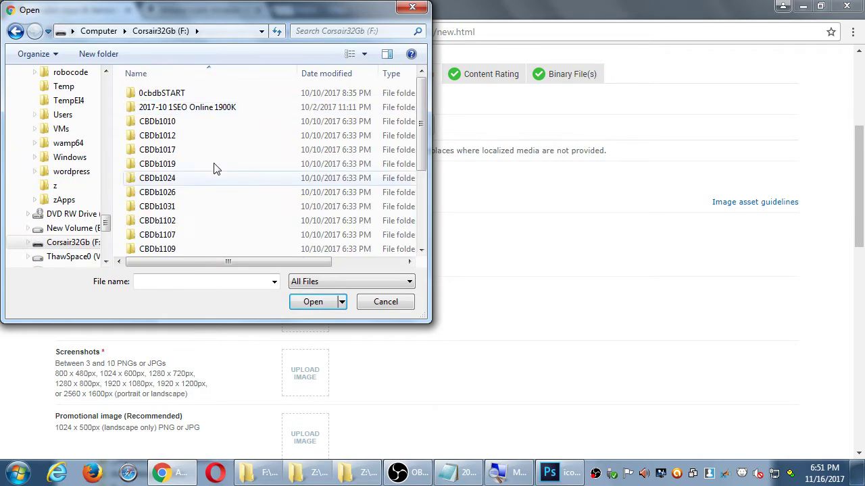
scroll(243, 220, down, 3)
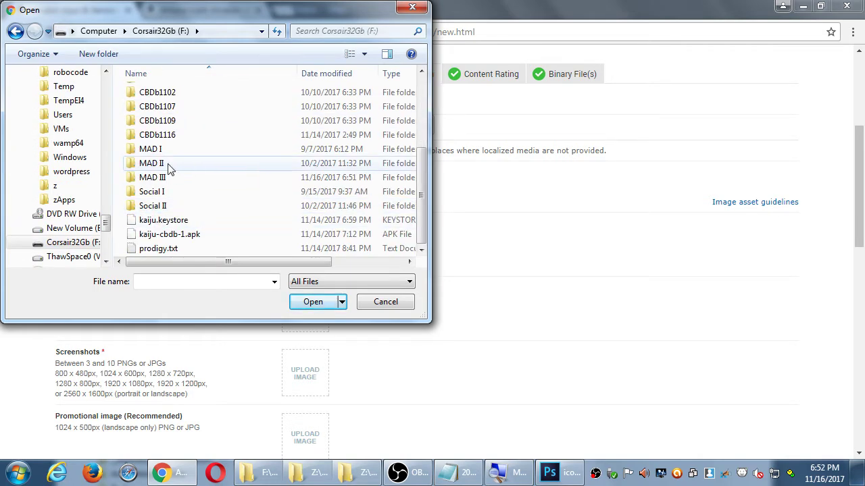
double_click(162, 178)
double_click(175, 101)
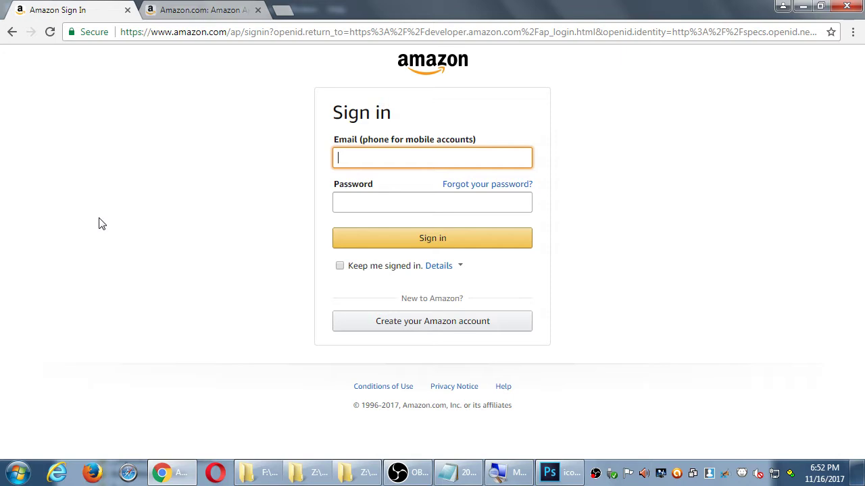
Step: Sign back in to the Amazon Developer Console with the saved e-mail and account password
text(kai)
key(Down)
key(Return)
key(Tab)
text(*******)
key(Return)
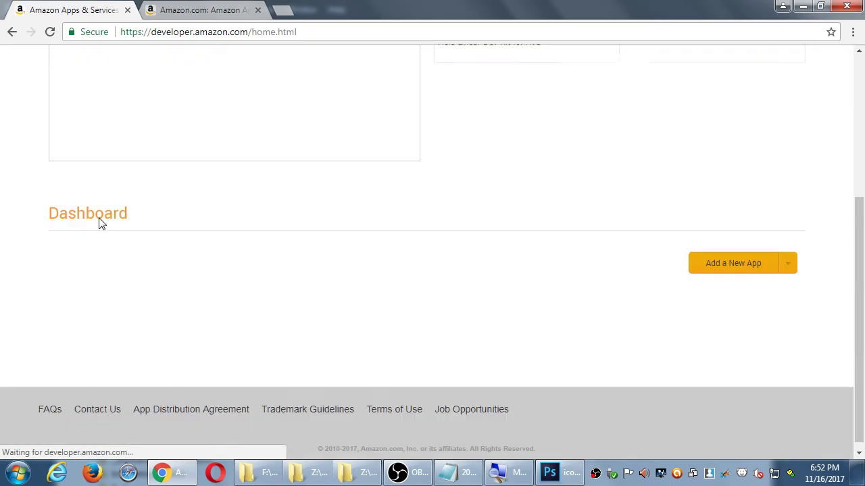
Step: Open the Kaiju CBDB listing's Images & Multimedia section and scroll to General assets
click(111, 365)
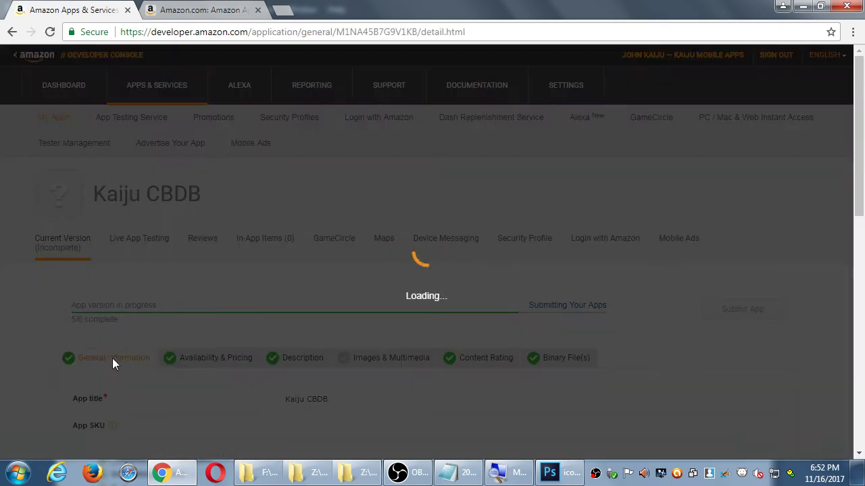
click(361, 360)
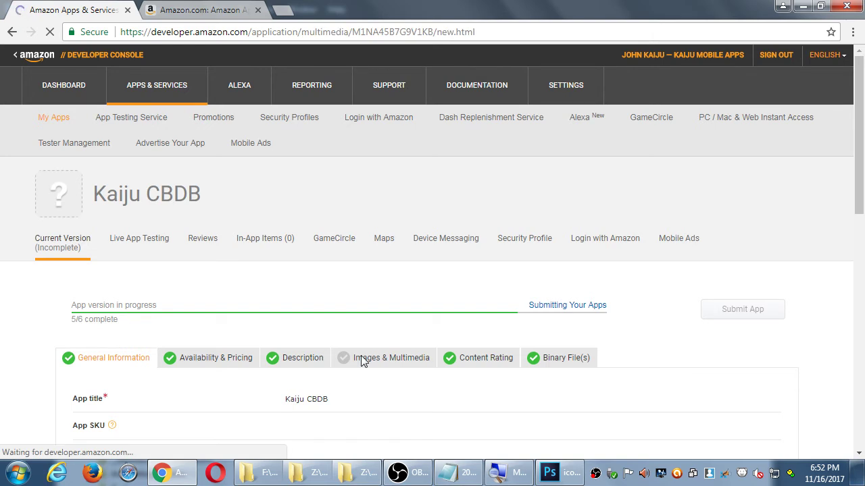
scroll(361, 359, down, 3)
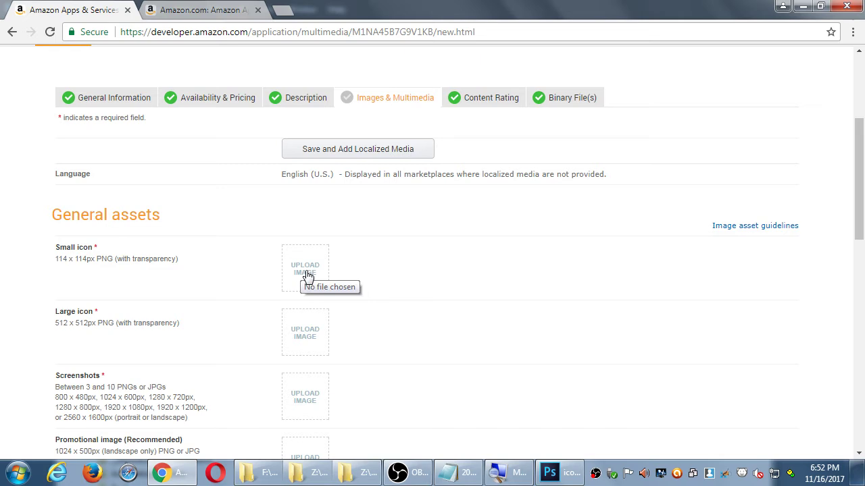
scroll(308, 275, down, 10)
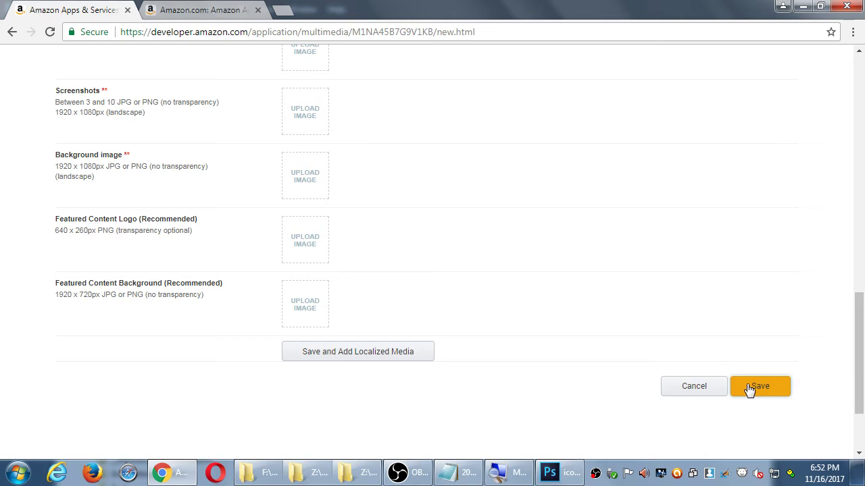
scroll(749, 390, up, 7)
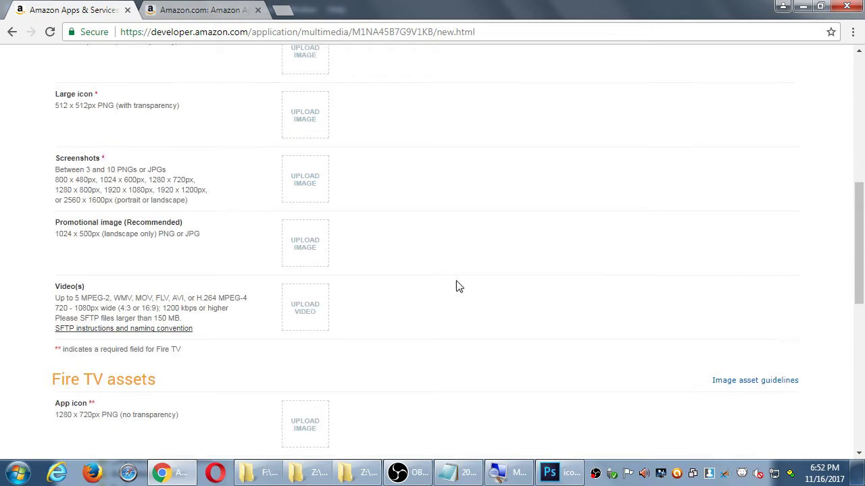
Step: Upload icon114px.png as the Small icon and save the multimedia form
click(309, 197)
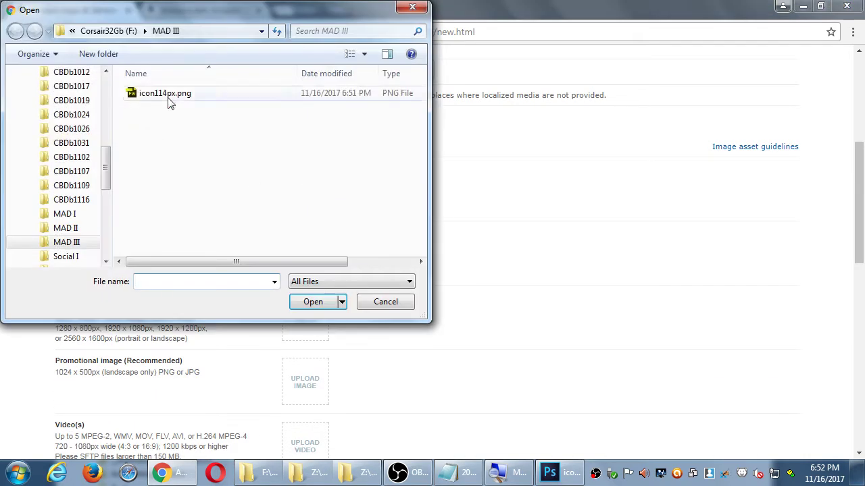
click(155, 93)
double_click(155, 93)
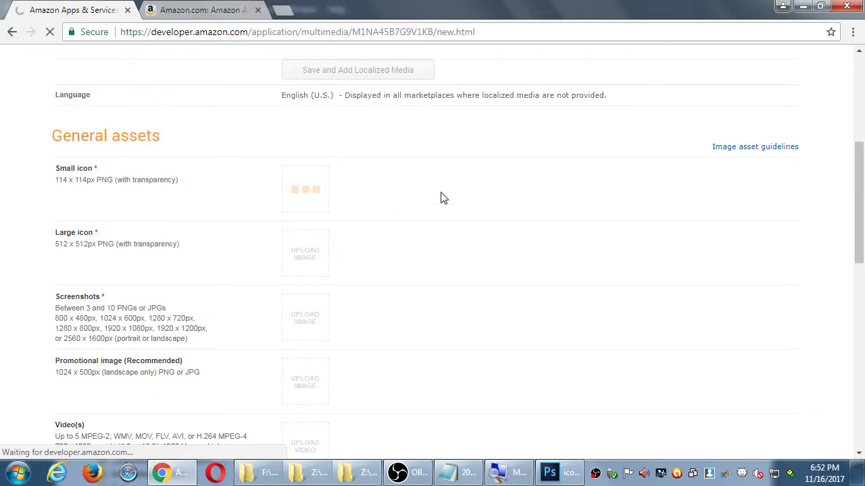
scroll(507, 212, down, 7)
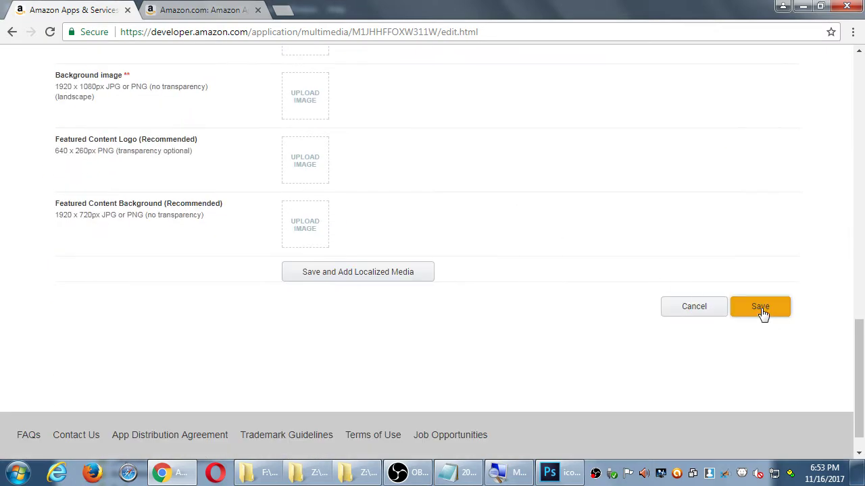
click(762, 313)
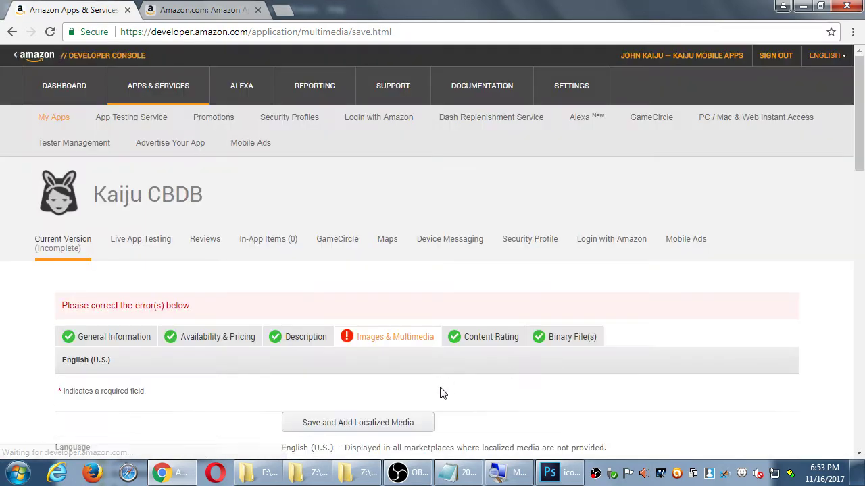
Step: Review the remaining empty upload slots, then return to the Photoshop icon document
scroll(441, 395, down, 2)
scroll(442, 396, down, 4)
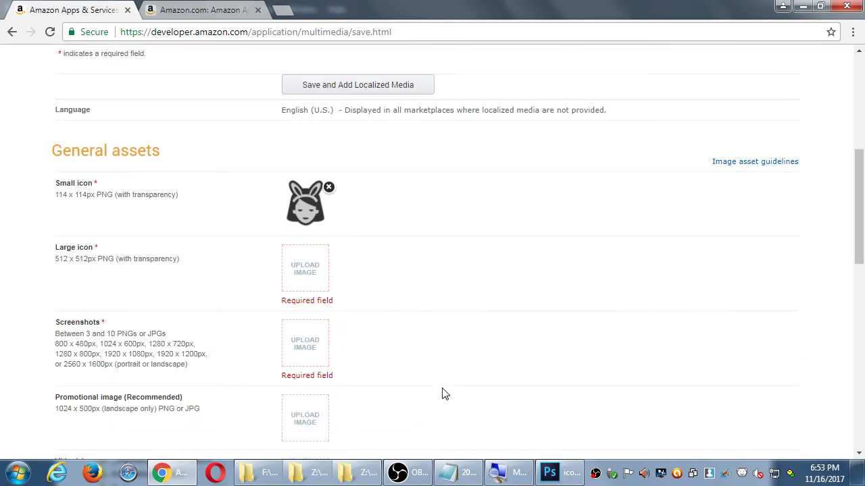
scroll(261, 216, down, 2)
scroll(419, 238, up, 1)
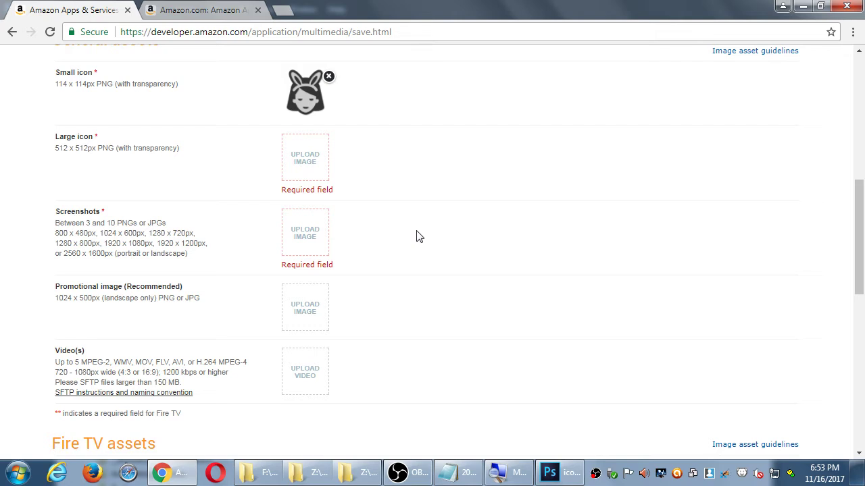
click(558, 473)
Step: Export the 512×512 icon via Save for Web (Legacy) as transparent PNG-24 icon512px.png
click(37, 10)
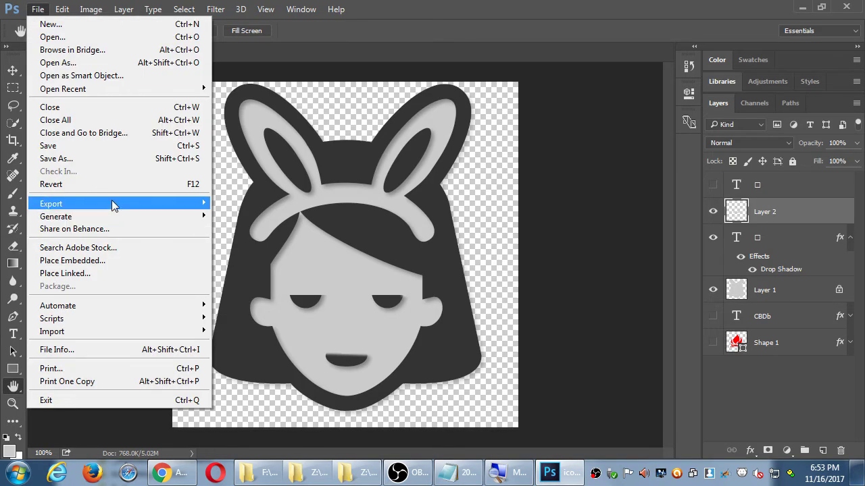
mouse_move(111, 200)
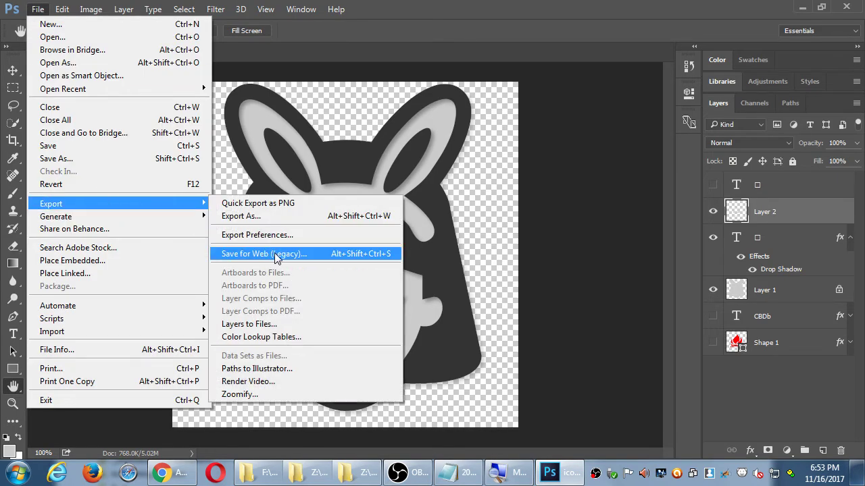
click(264, 254)
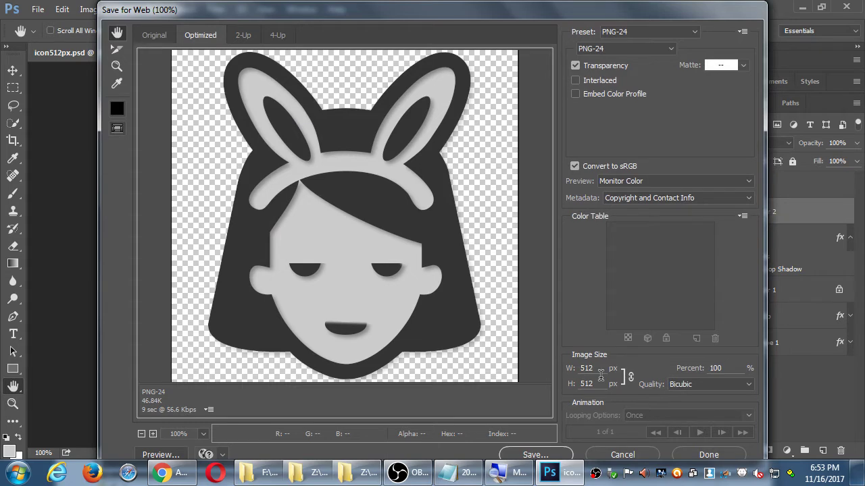
click(622, 455)
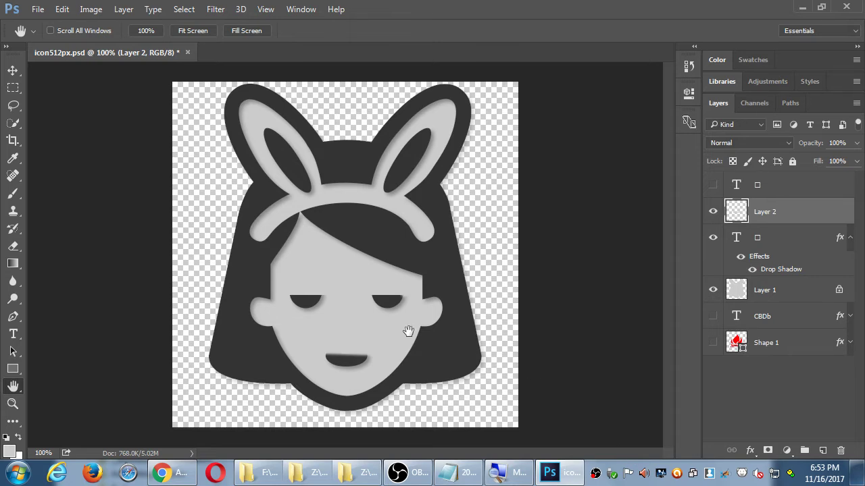
key(ctrl+alt+shift+s)
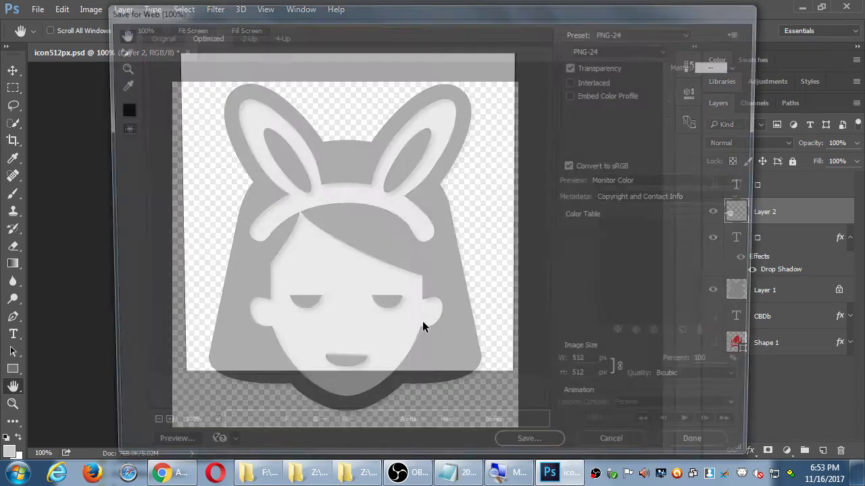
click(552, 457)
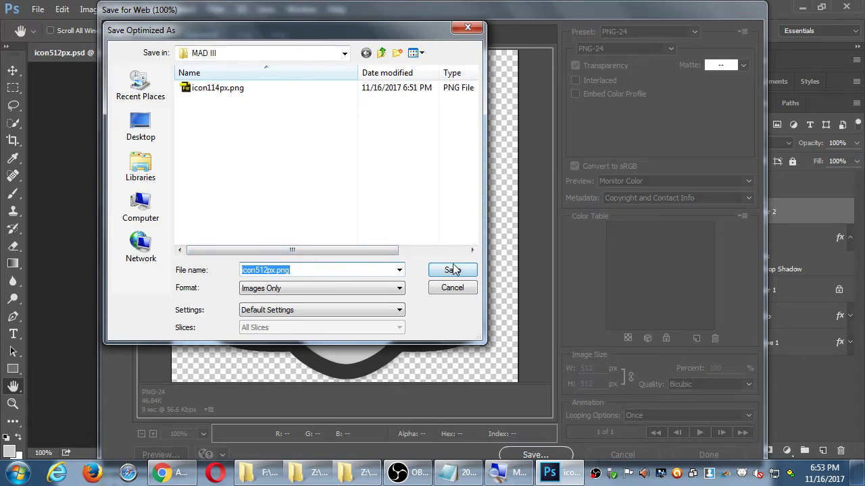
click(452, 271)
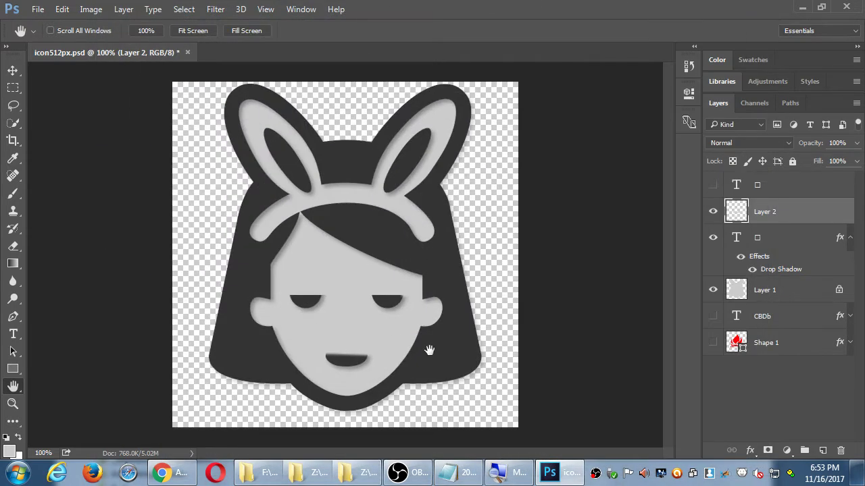
Step: Upload icon512px.png from the MAD III folder into the Amazon listing's Large icon slot
click(177, 472)
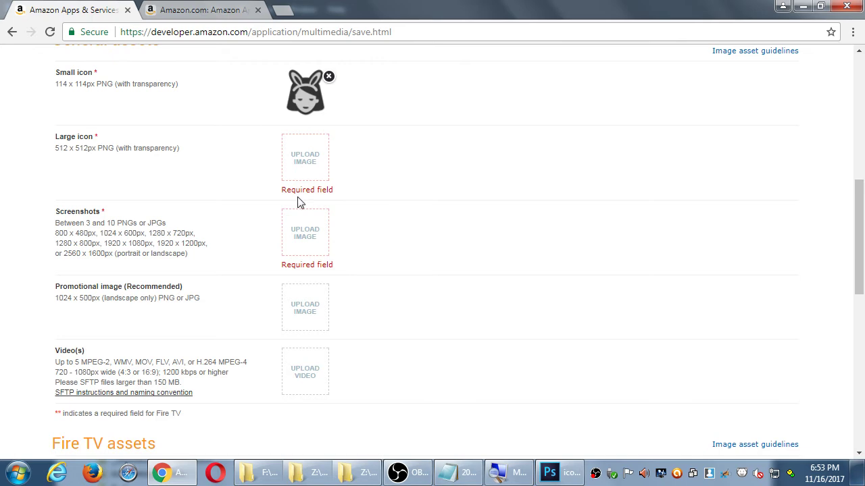
click(303, 150)
click(169, 113)
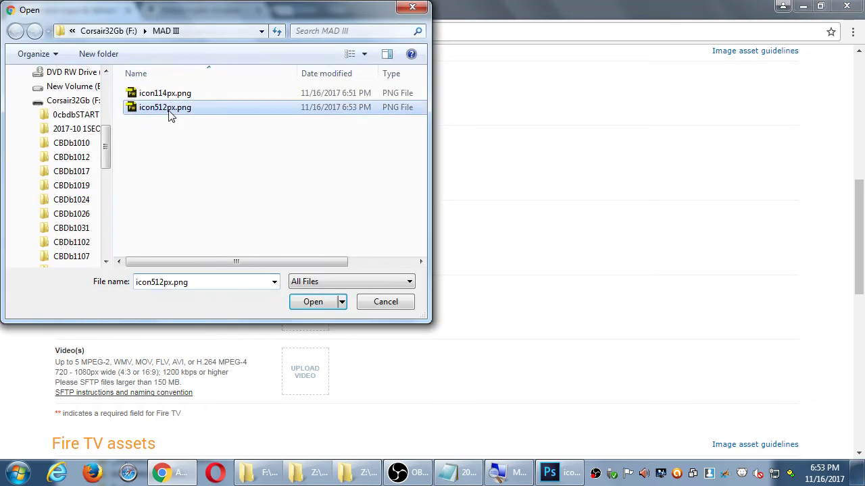
double_click(170, 114)
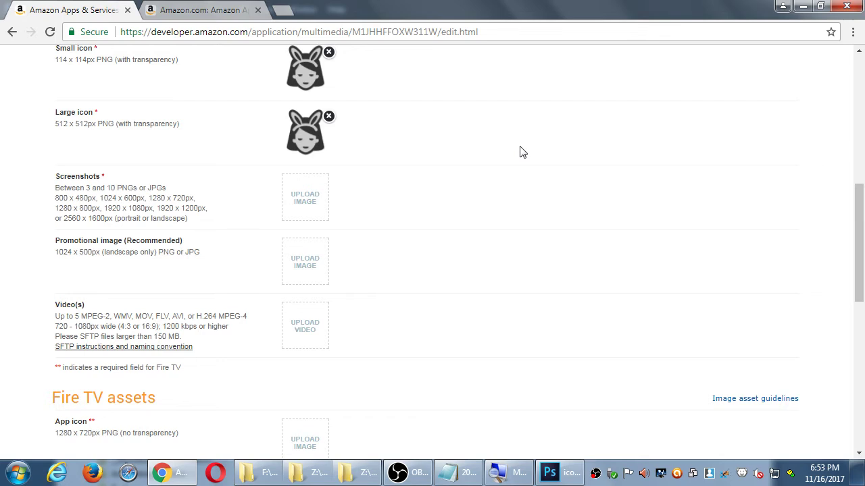
scroll(520, 152, up, 2)
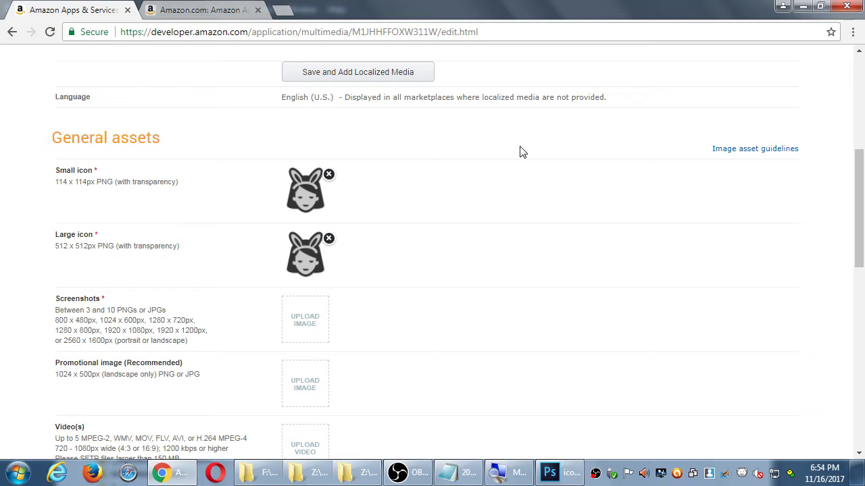
click(448, 472)
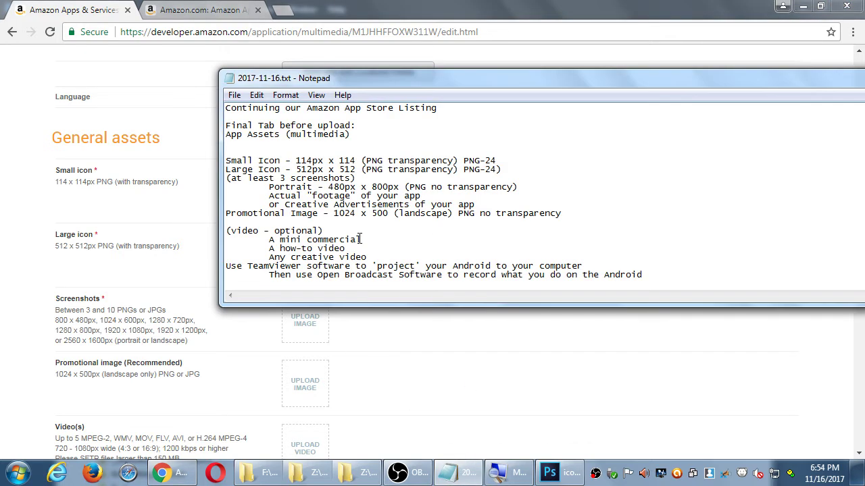
Step: Type the heading 'How to create Screenshots in Android:' on the last line of the notes
scroll(360, 238, down, 1)
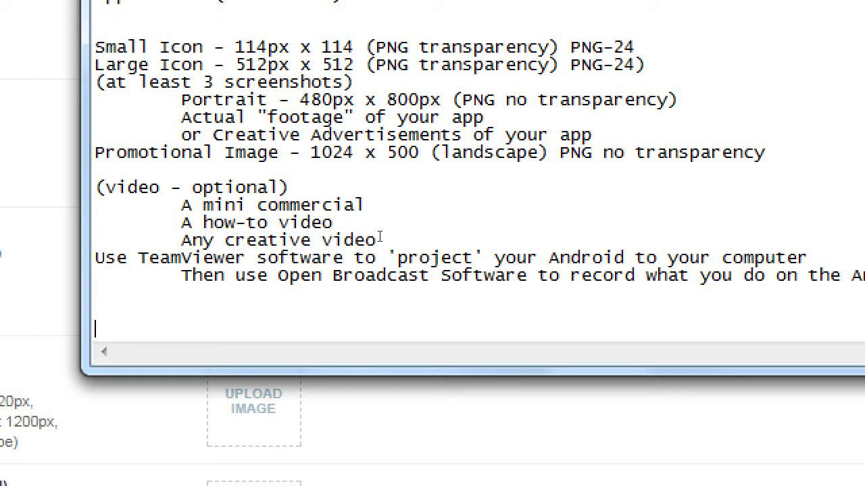
text(Screenshots)
key(Home)
text(How to crea)
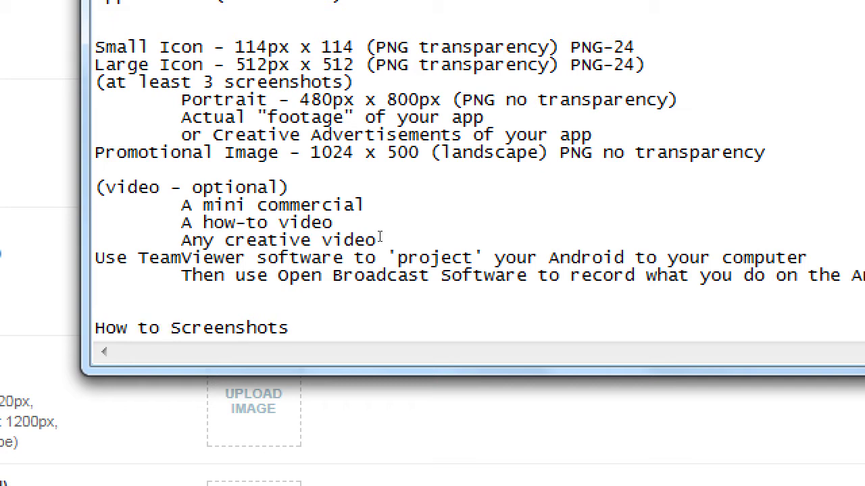
text(te)
key(End)
text(i)
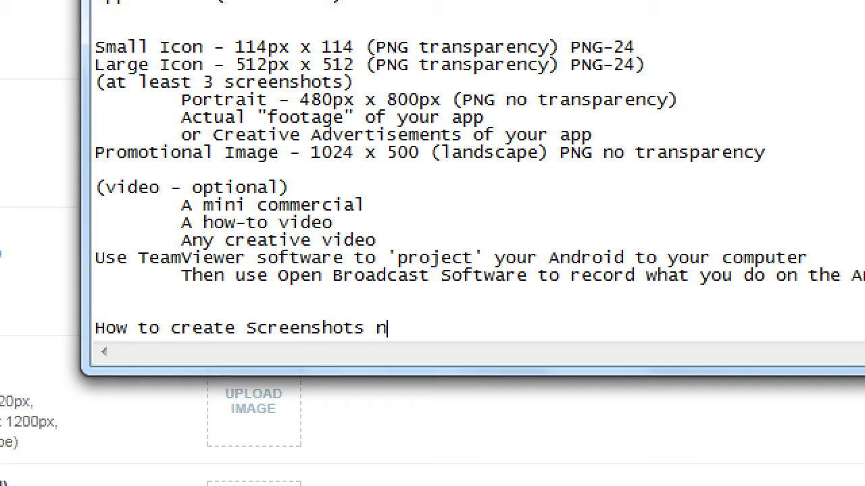
text(n Android:)
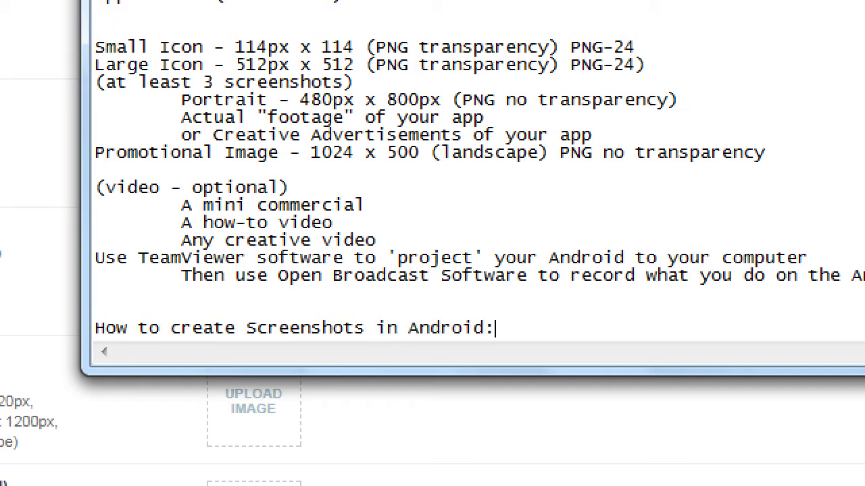
Step: Start an unindented new line beneath the heading reading 'Built in capture:'
key(Return)
key(Tab)
key(BackSpace)
text(Built in capture:)
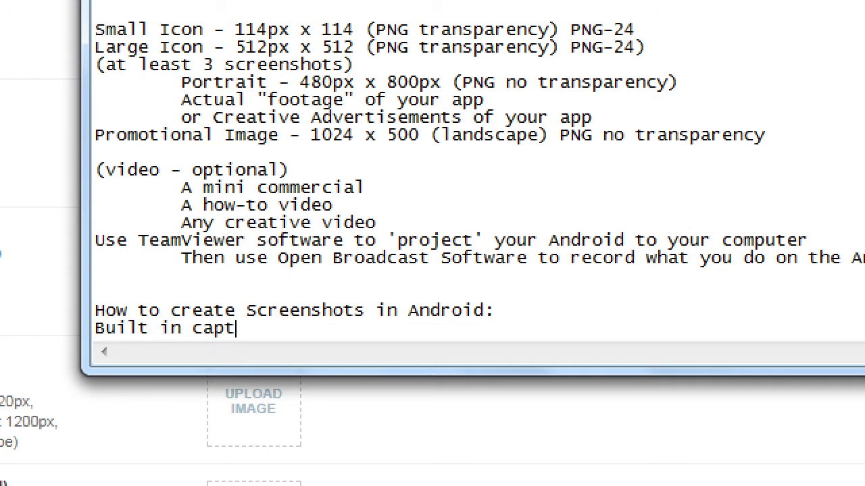
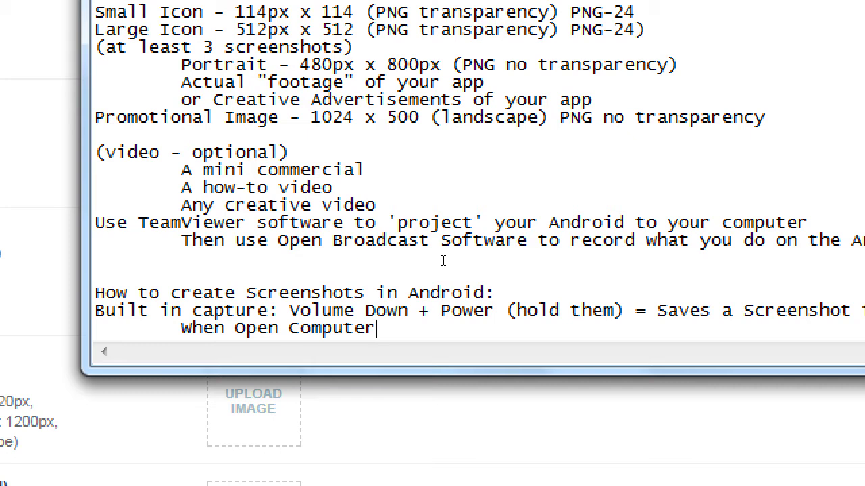
Step: Finish the Notepad note with 'browse to the device's folders and get the file', then show the desktop
text(, browse)
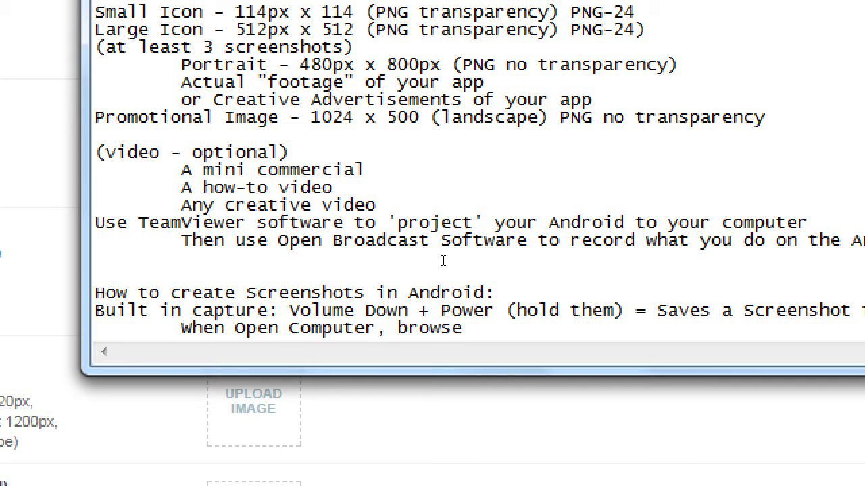
text( to the device's folders)
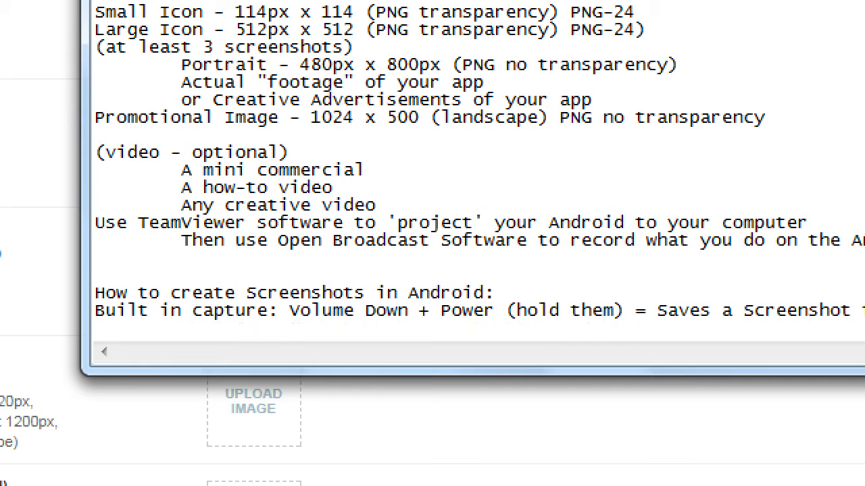
text( and get the file)
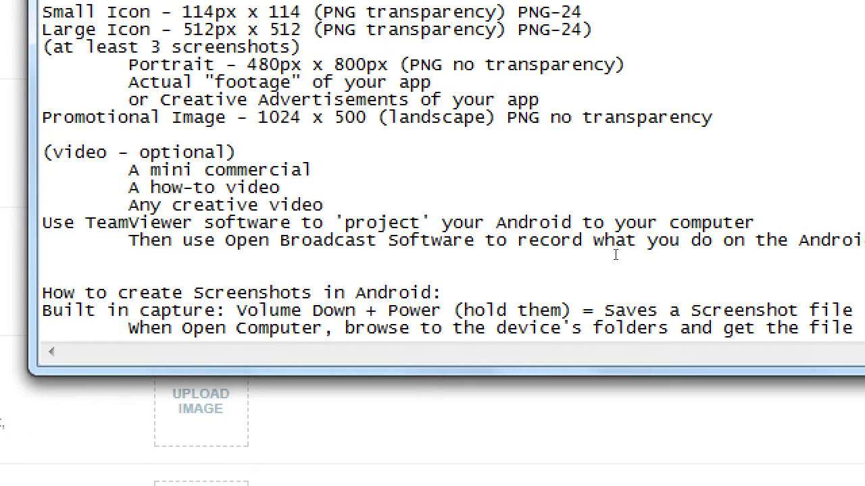
key(Return)
key(Return)
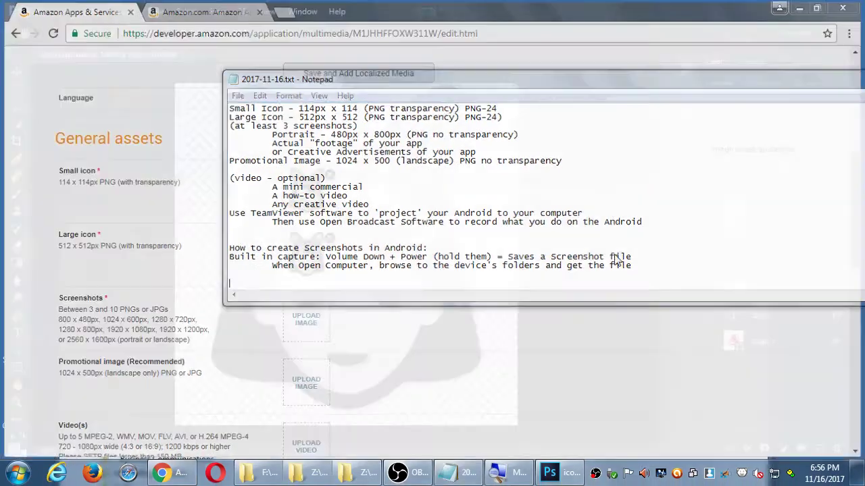
key(super+d)
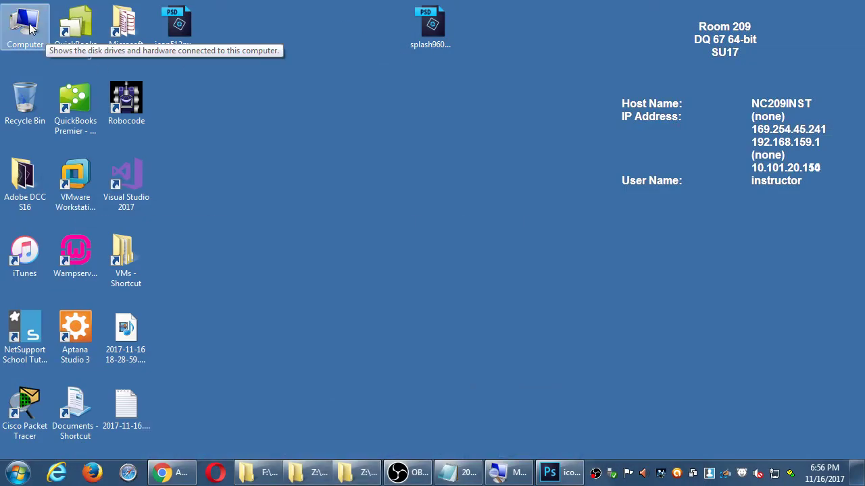
Step: Open Computer to list the connected phone XT1528 and dismiss its AutoPlay prompt
double_click(29, 27)
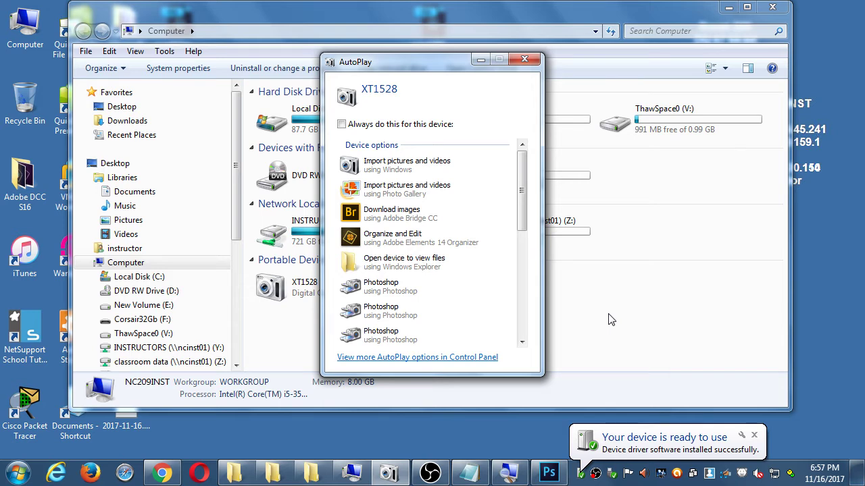
click(524, 59)
Step: Browse the phone XT1528's Internal storage Pictures, DCIM and Camera folders
double_click(304, 289)
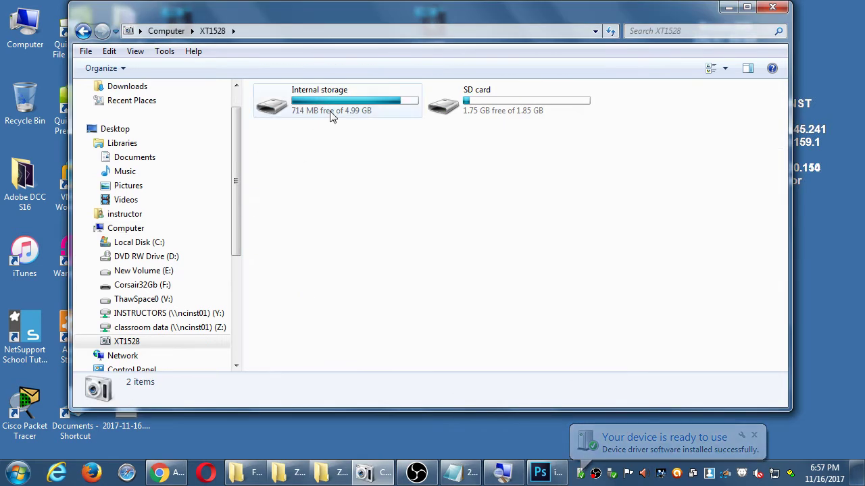
double_click(399, 106)
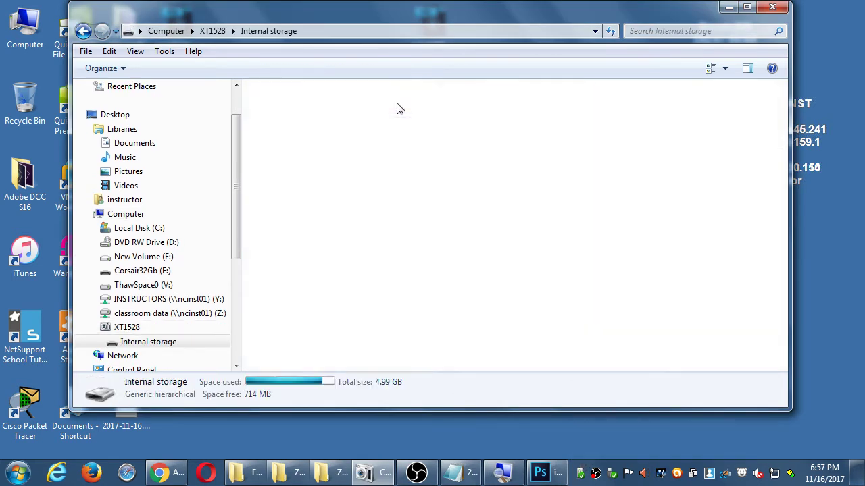
double_click(443, 100)
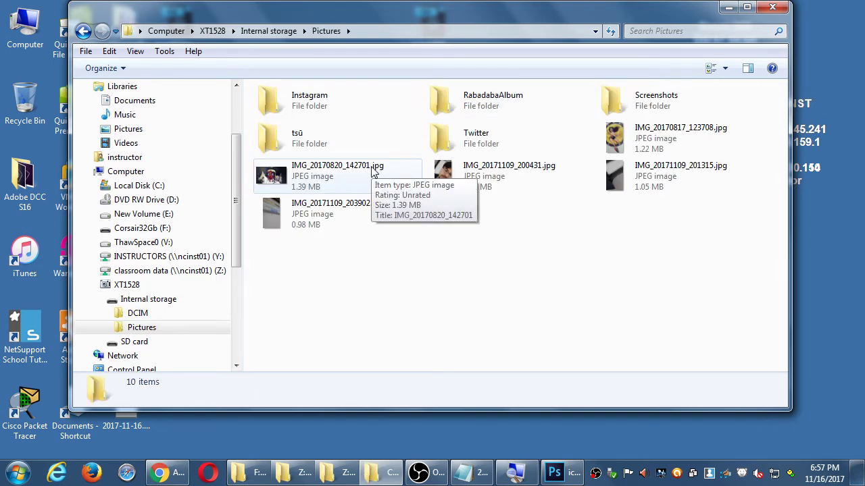
key(BackSpace)
click(319, 114)
double_click(319, 113)
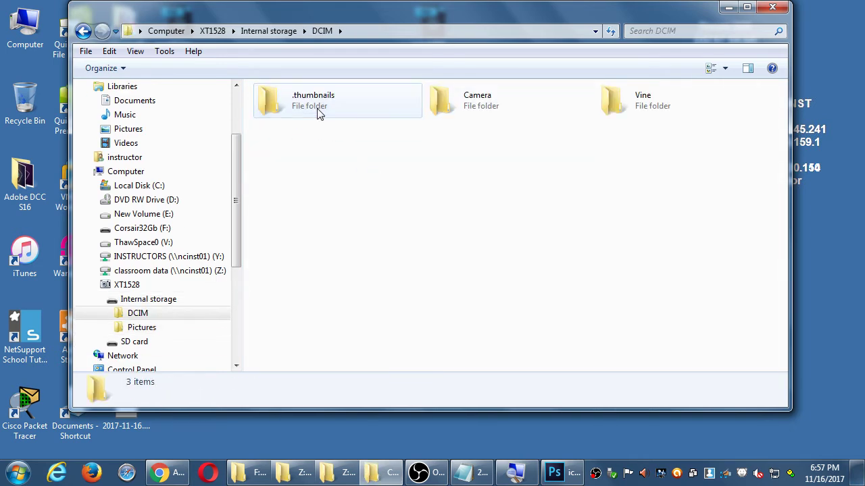
double_click(434, 107)
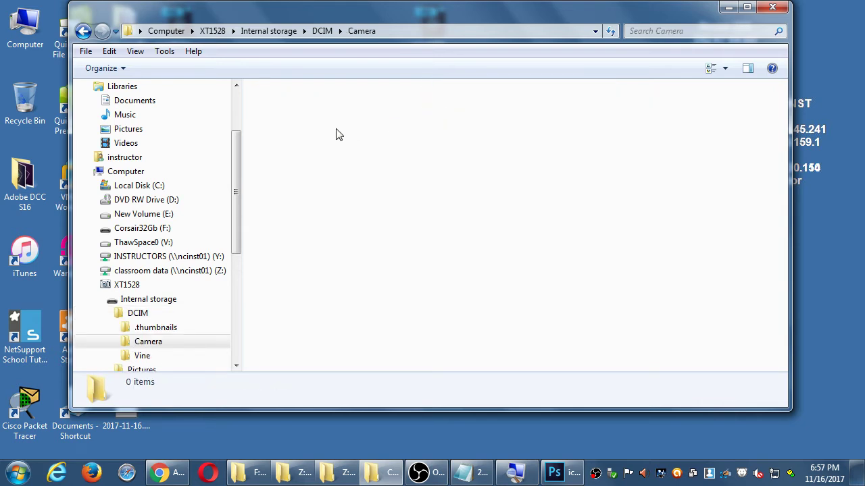
key(BackSpace)
key(BackSpace)
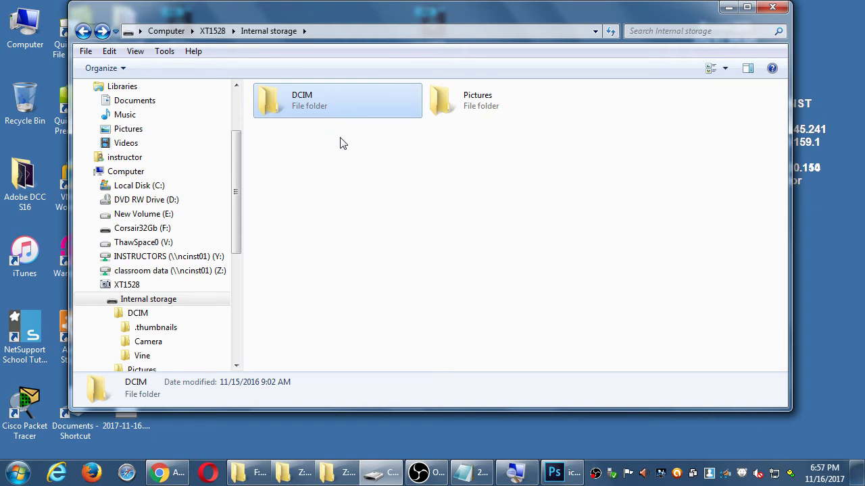
key(BackSpace)
Step: Open the phone SD card's Pictures > Screenshots folder
double_click(457, 101)
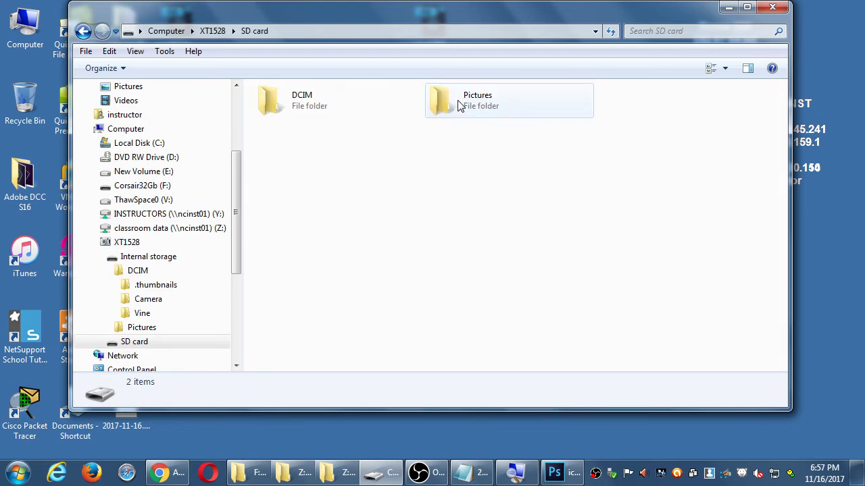
double_click(318, 108)
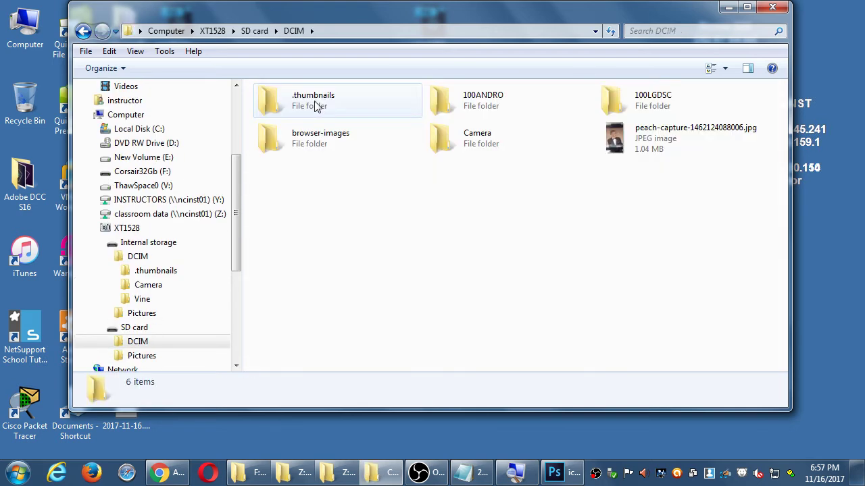
key(BackSpace)
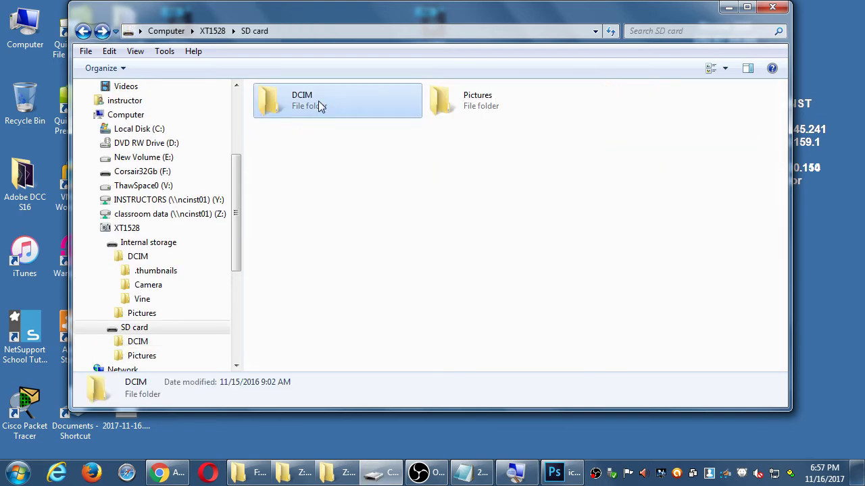
double_click(444, 99)
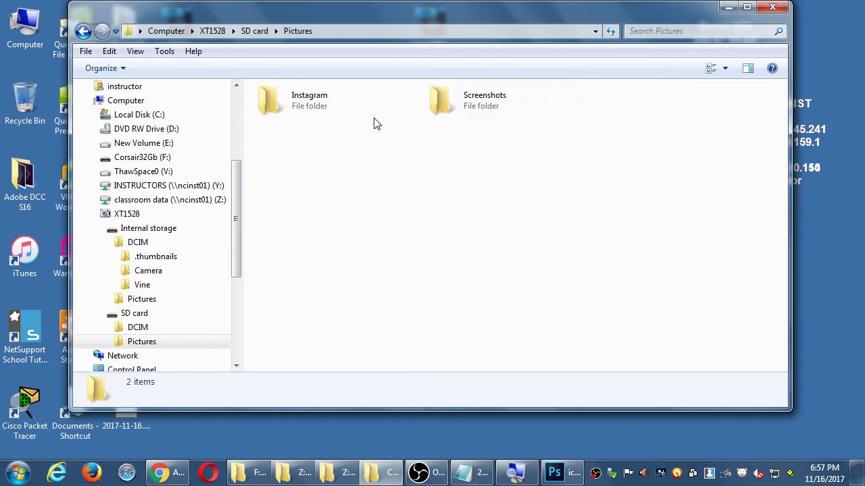
double_click(442, 100)
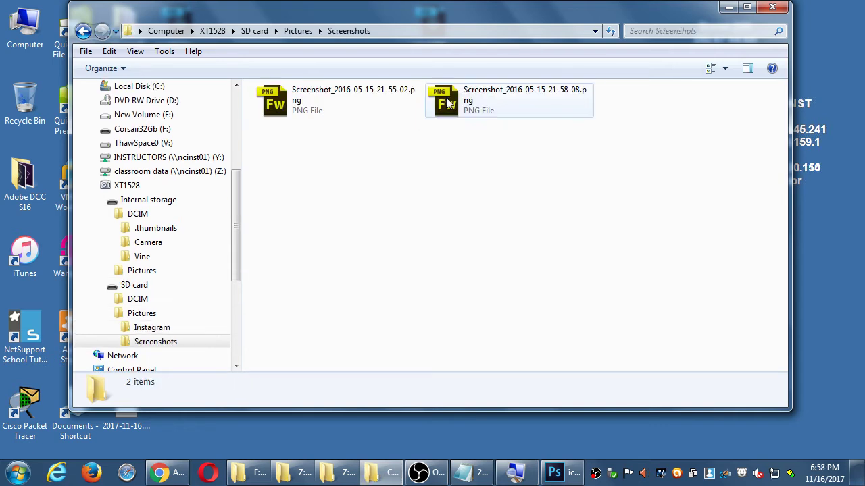
Step: Show the screenshots as large icons, copy two to the desktop, then delete those copies
click(725, 68)
click(749, 39)
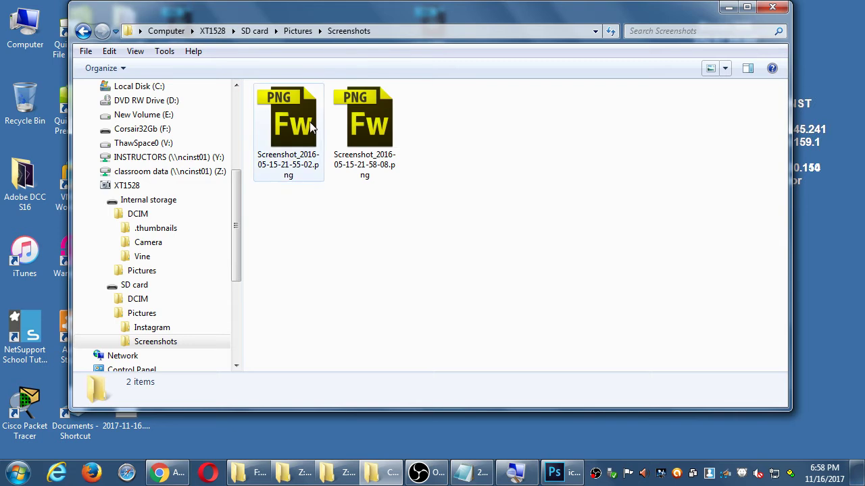
drag(364, 124, 817, 271)
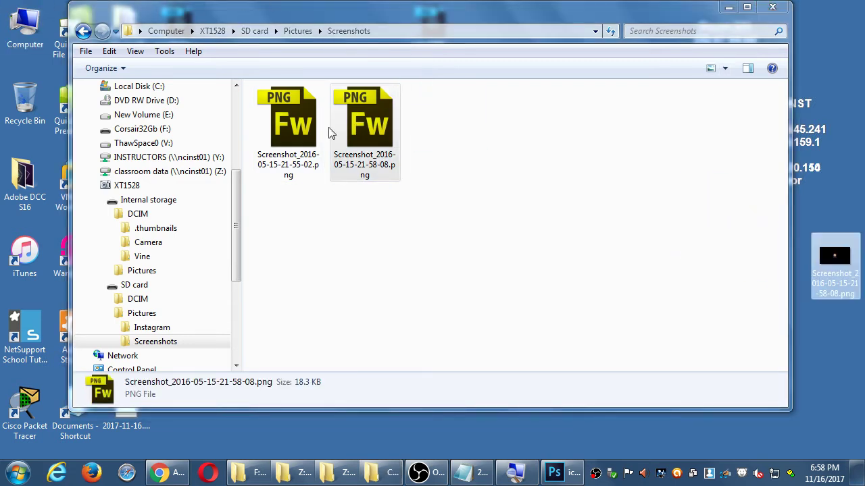
drag(314, 128, 826, 113)
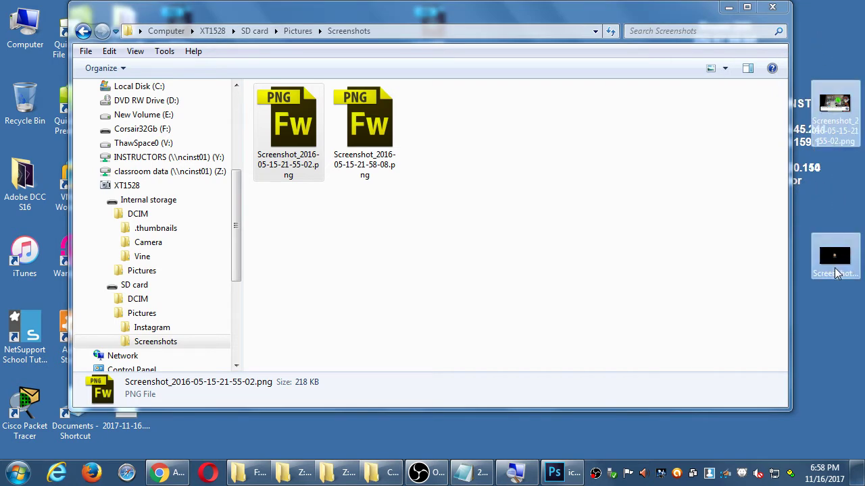
key(Delete)
key(Return)
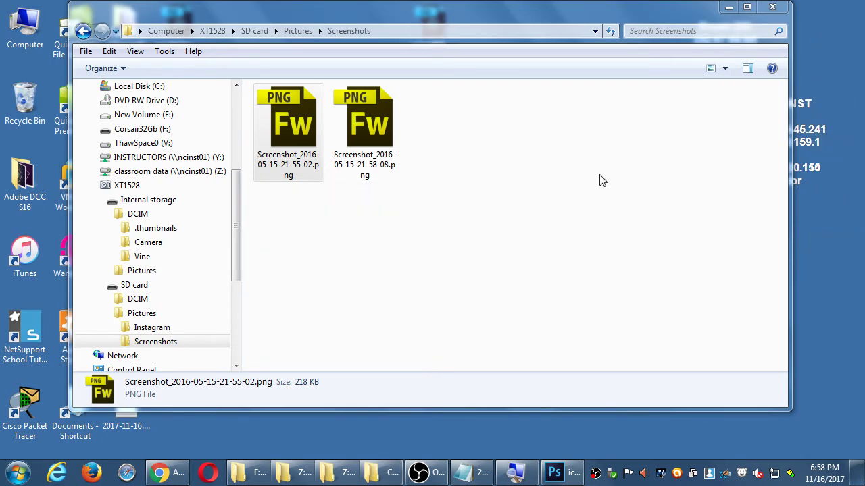
click(297, 31)
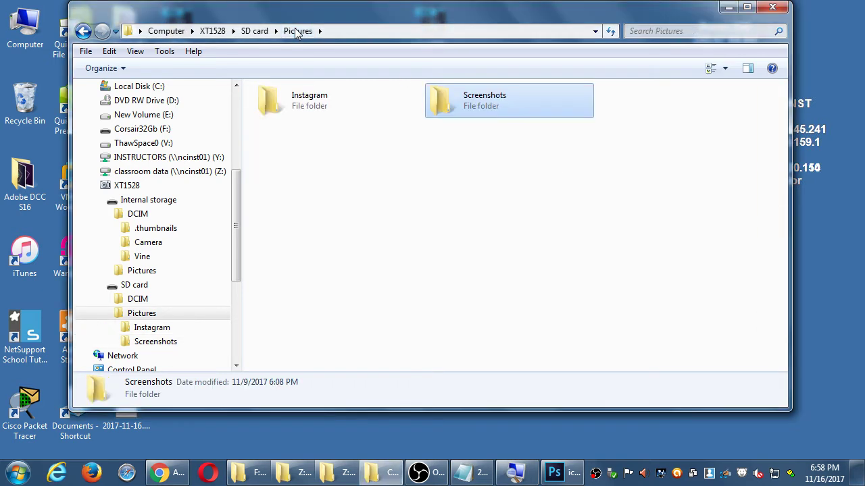
click(250, 33)
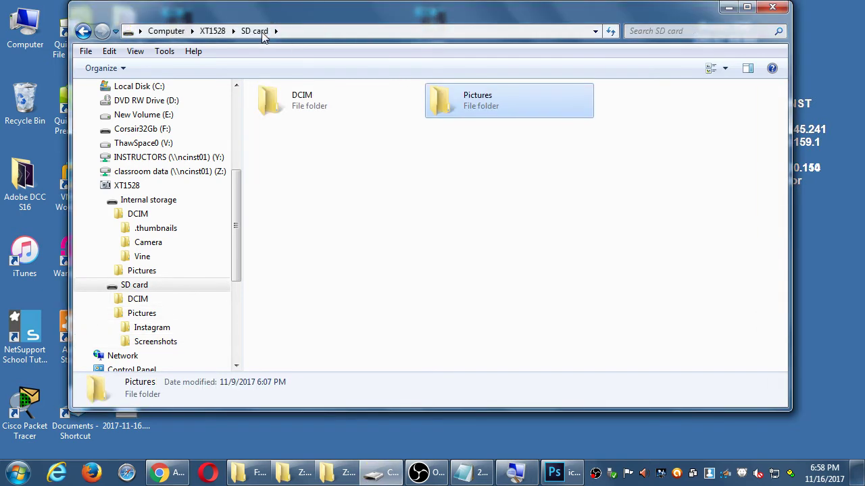
click(213, 31)
double_click(287, 108)
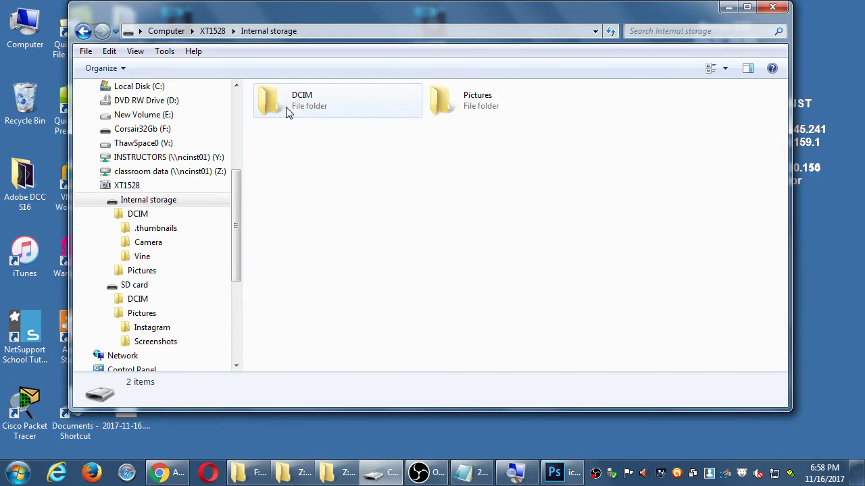
double_click(321, 112)
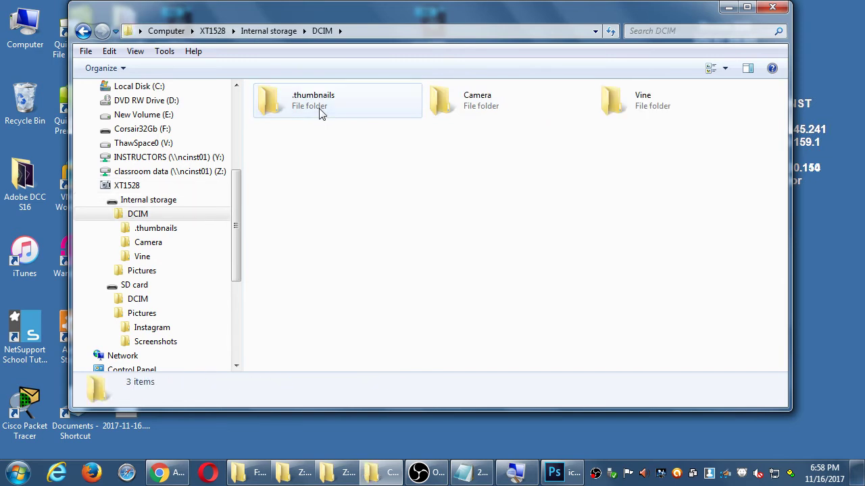
double_click(449, 110)
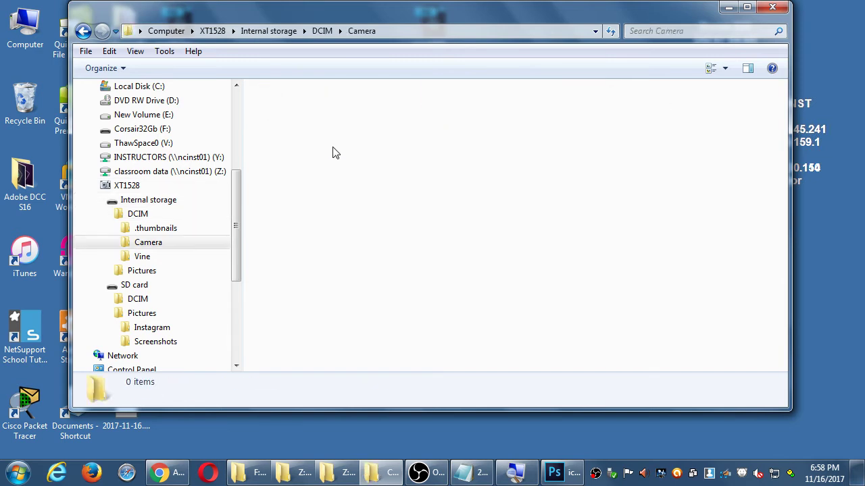
key(BackSpace)
key(BackSpace)
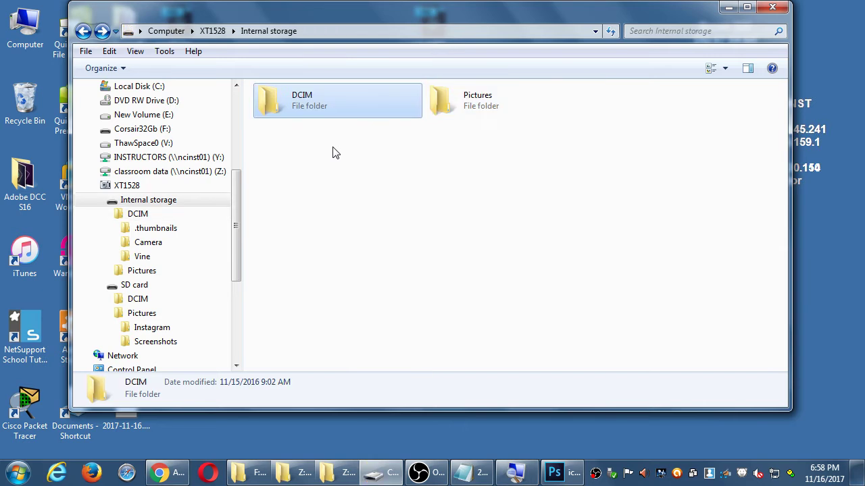
double_click(447, 101)
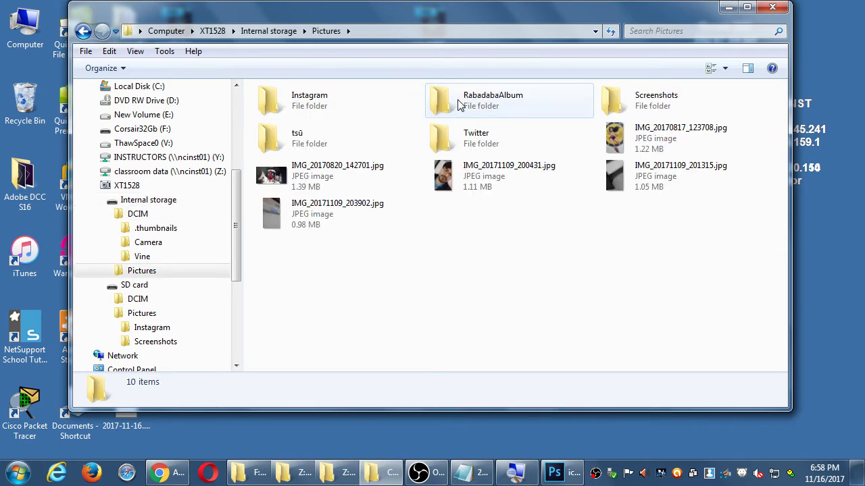
double_click(623, 107)
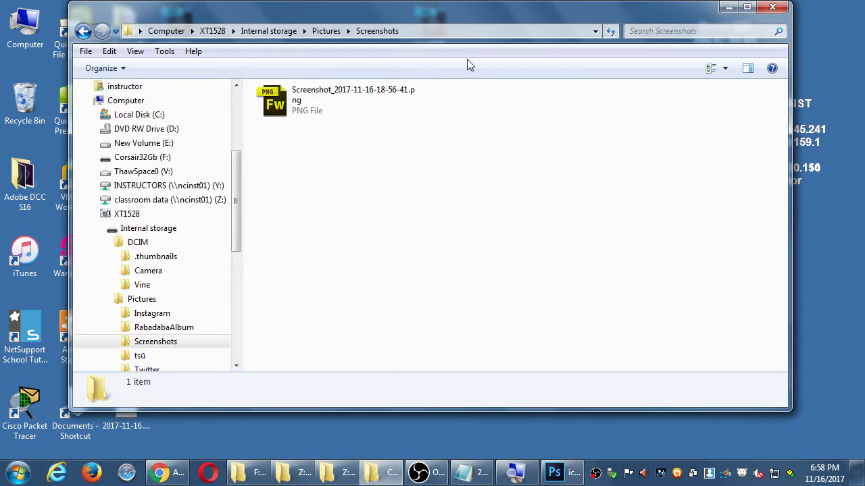
drag(348, 100, 836, 118)
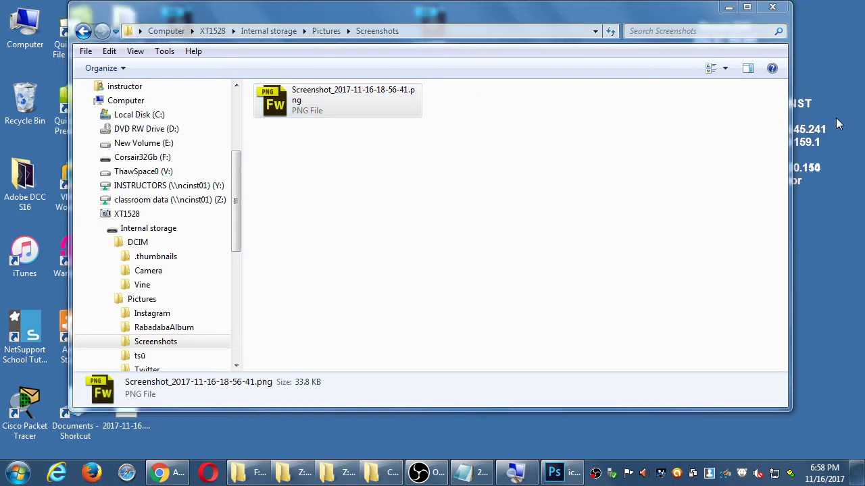
key(alt+F4)
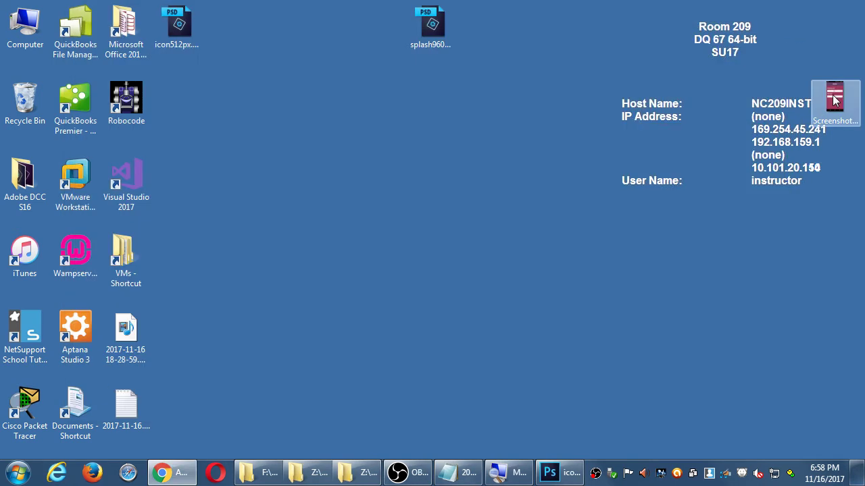
right_click(835, 98)
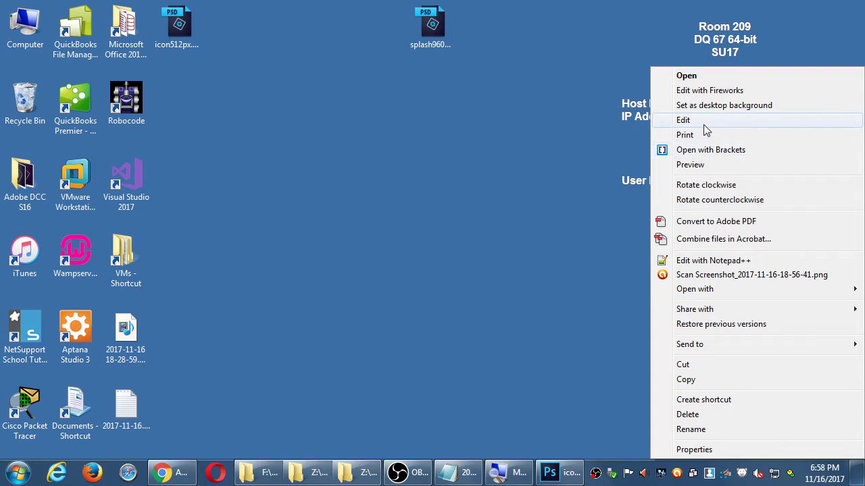
click(703, 125)
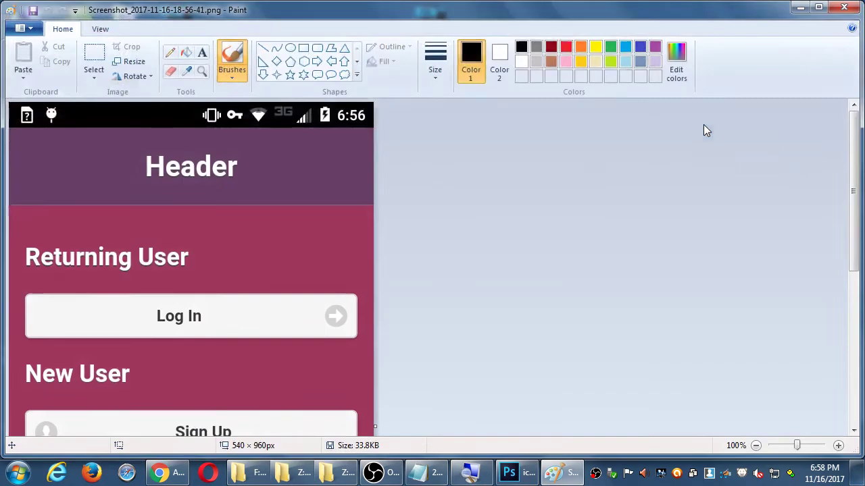
drag(853, 131, 848, 119)
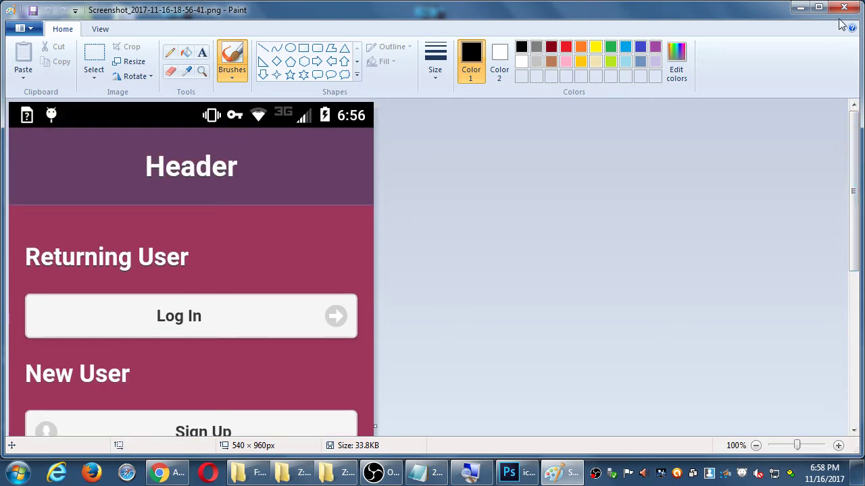
click(848, 9)
right_click(840, 116)
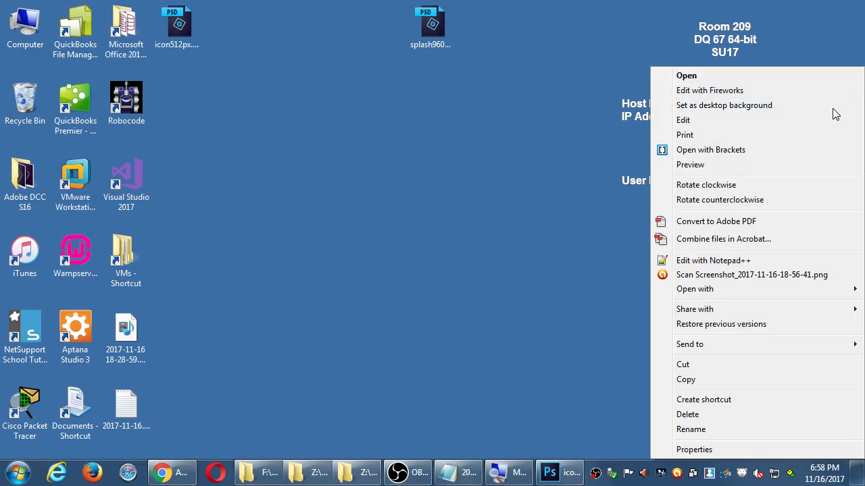
click(739, 451)
click(701, 143)
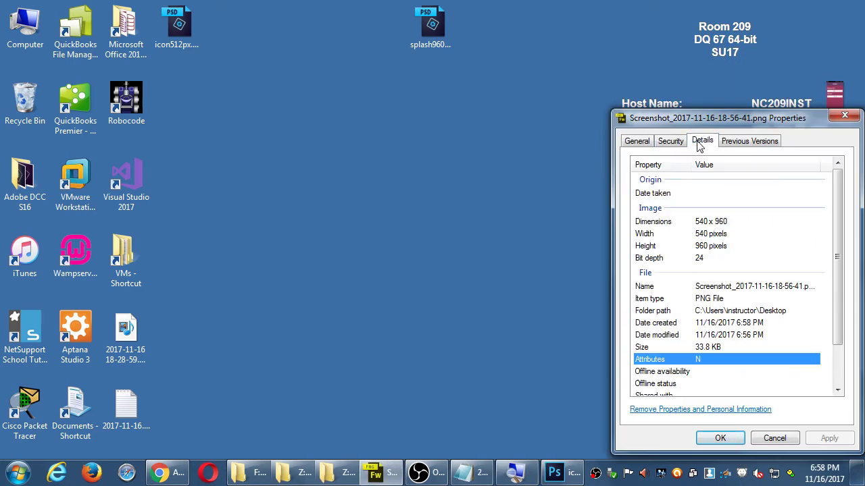
drag(709, 117, 593, 95)
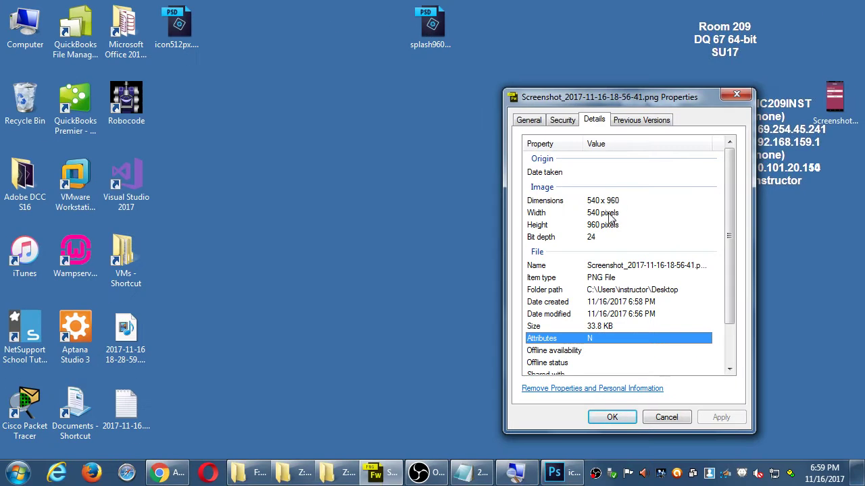
click(180, 478)
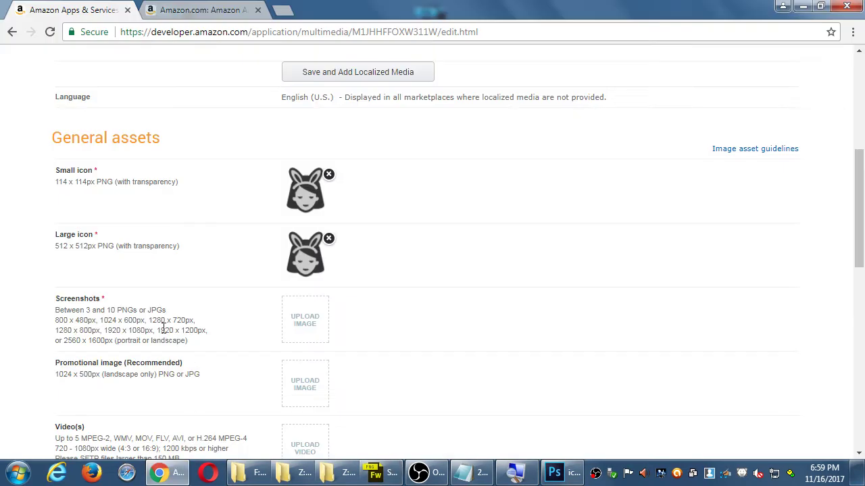
scroll(54, 321, down, 1)
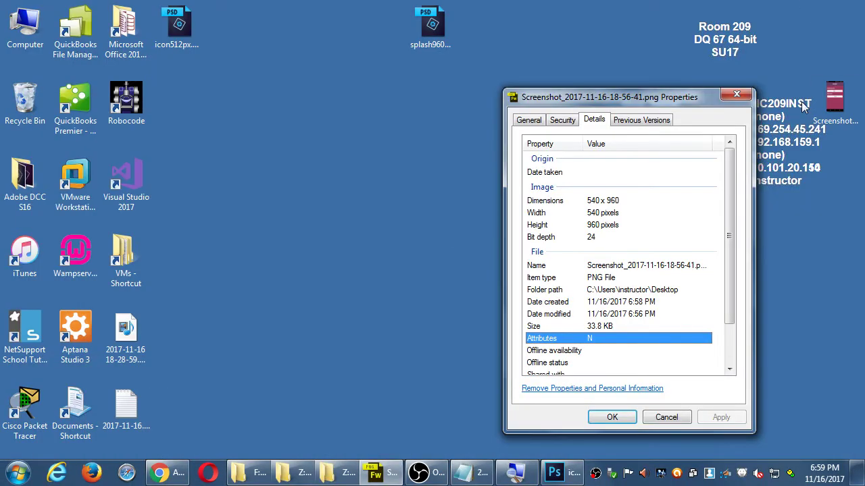
click(736, 94)
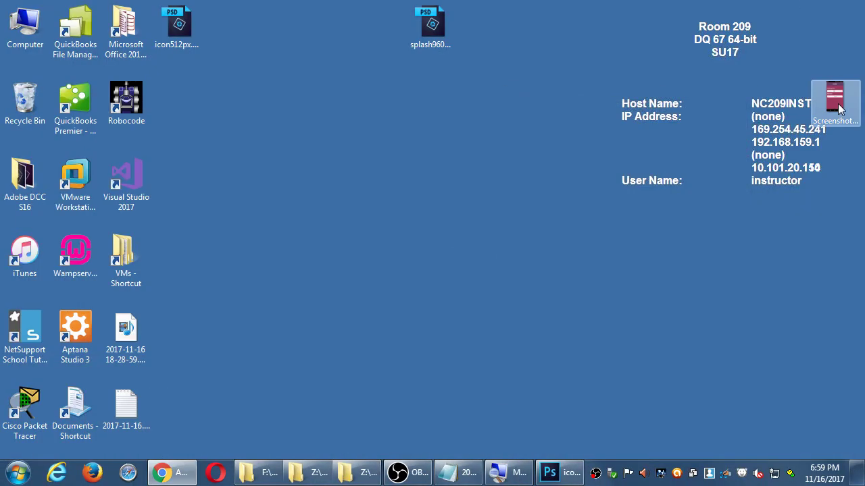
Step: Close icon512px.psd in Photoshop without saving changes
click(559, 472)
click(187, 52)
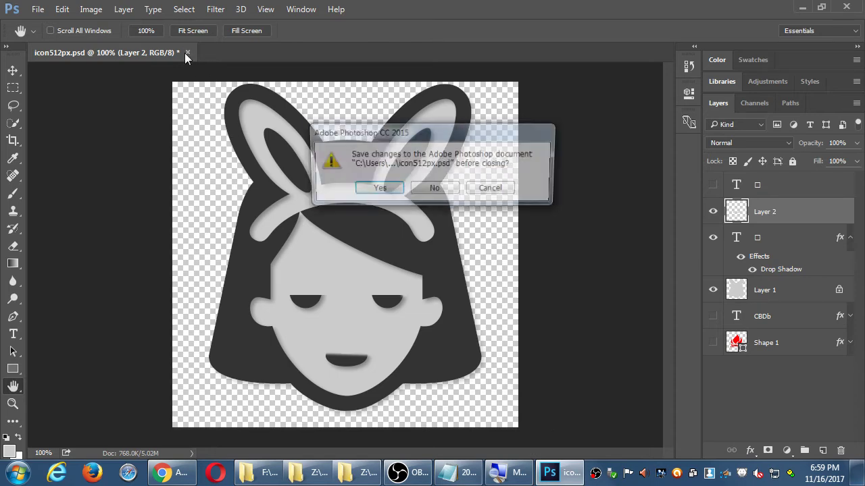
key(n)
Step: Open the desktop screenshot PNG in Photoshop and maximise the window again
drag(459, 7, 336, 22)
drag(841, 105, 305, 224)
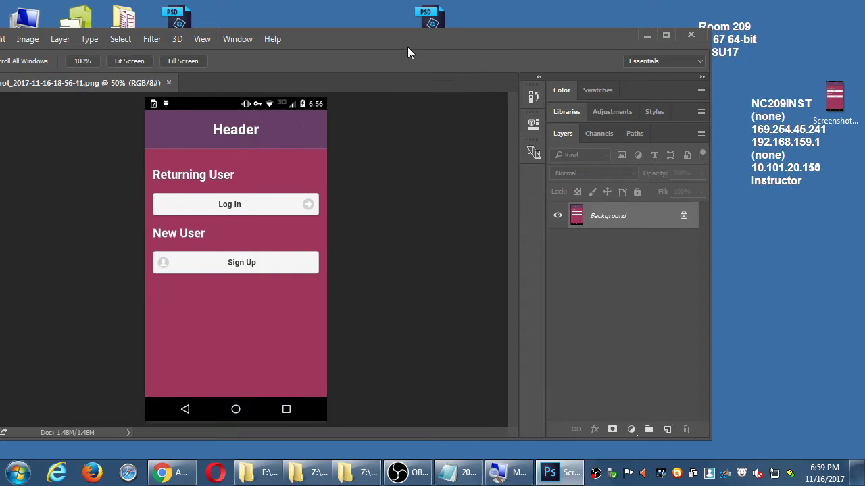
drag(407, 47, 571, 5)
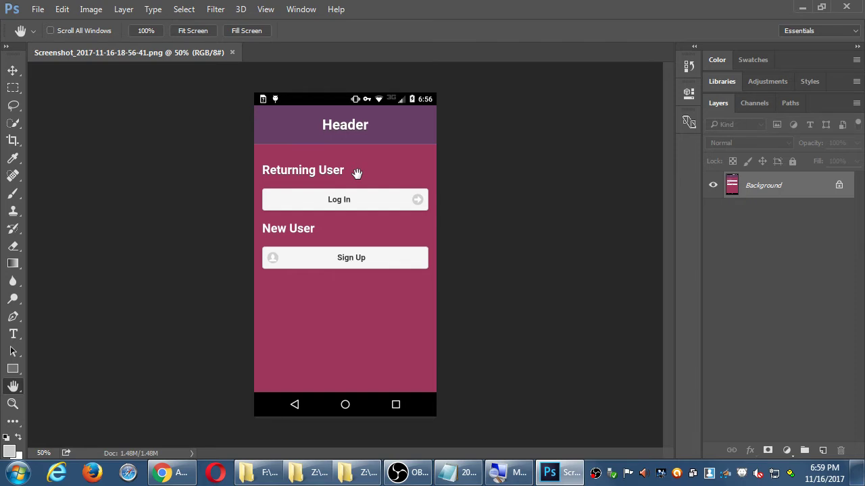
click(39, 12)
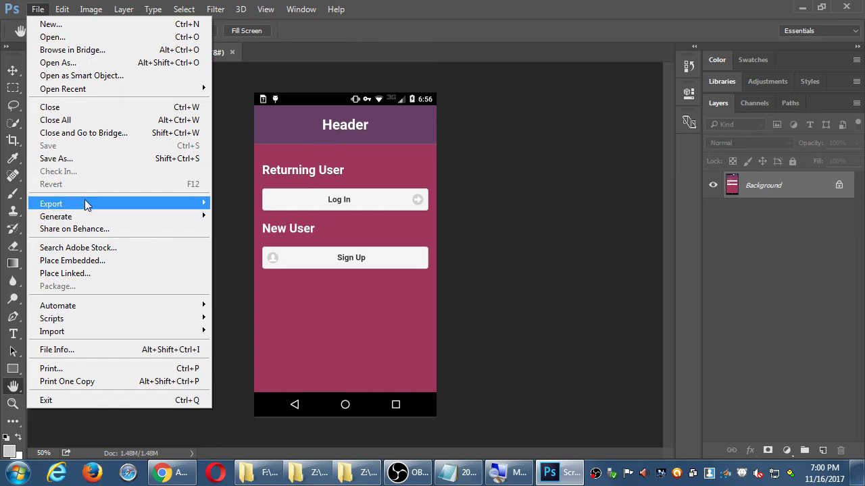
Step: Open Save for Web (Legacy) for the screenshot and check the Amazon developer page requirements
mouse_move(87, 205)
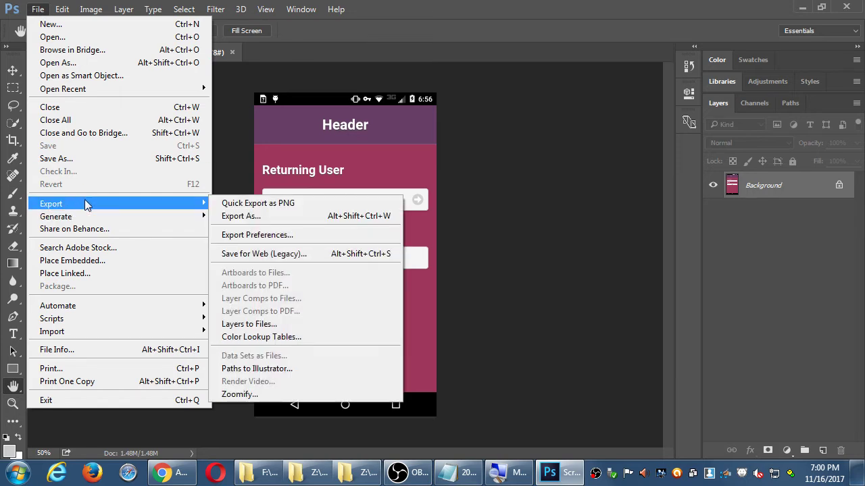
click(263, 255)
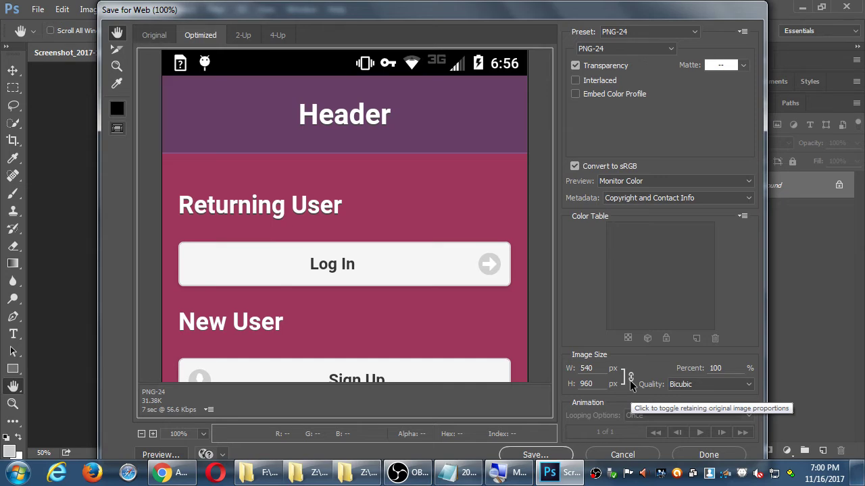
key(alt+Tab)
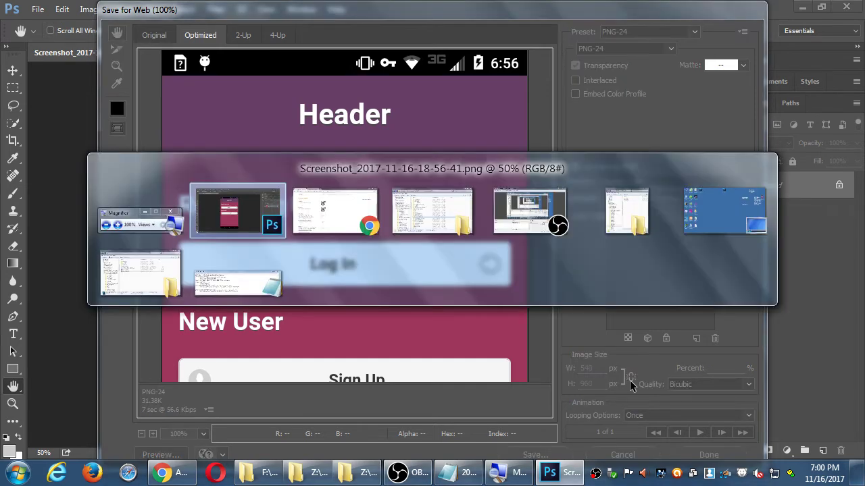
key(alt+Tab)
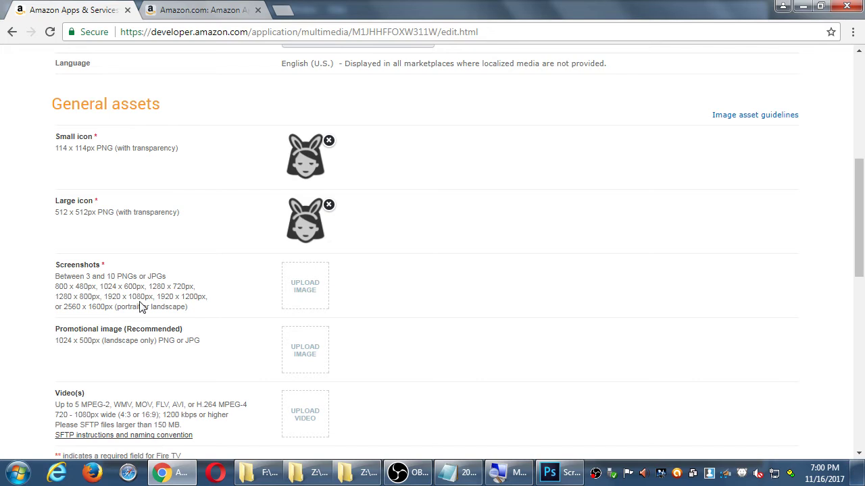
key(alt+Tab)
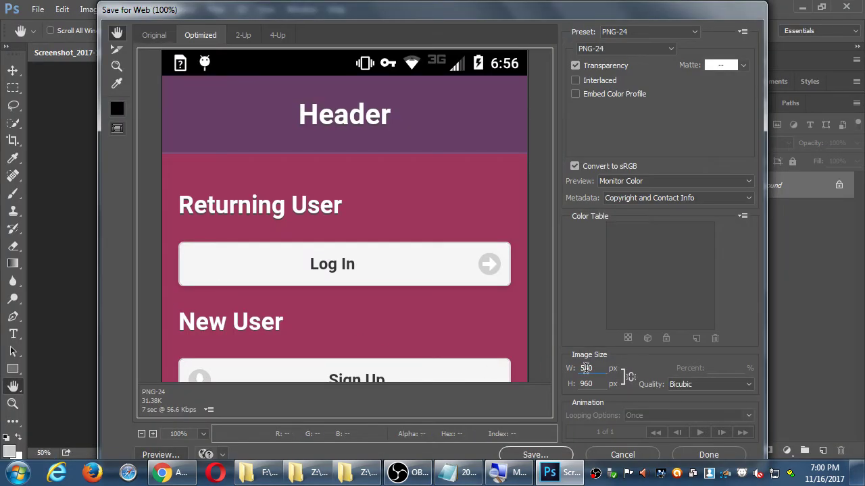
Step: Preview the PNG-24 export resized to 480 × 800 px, then cancel it
double_click(586, 368)
text(400)
key(Tab)
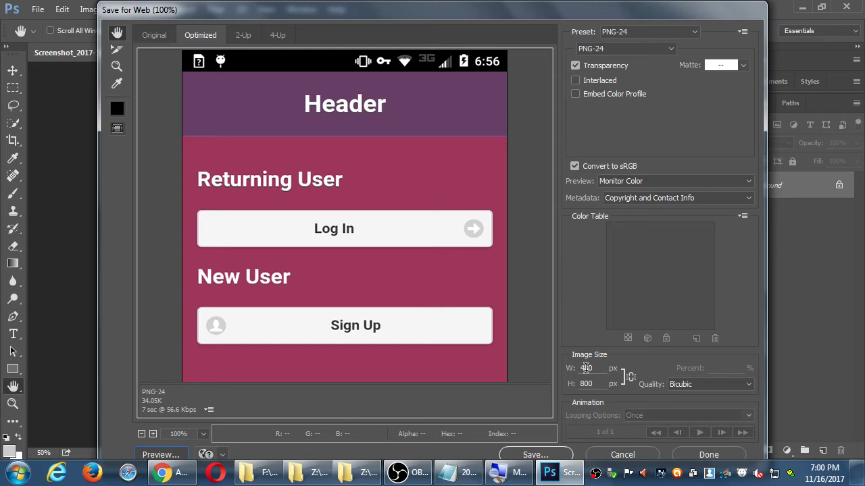
scroll(466, 297, down, 5)
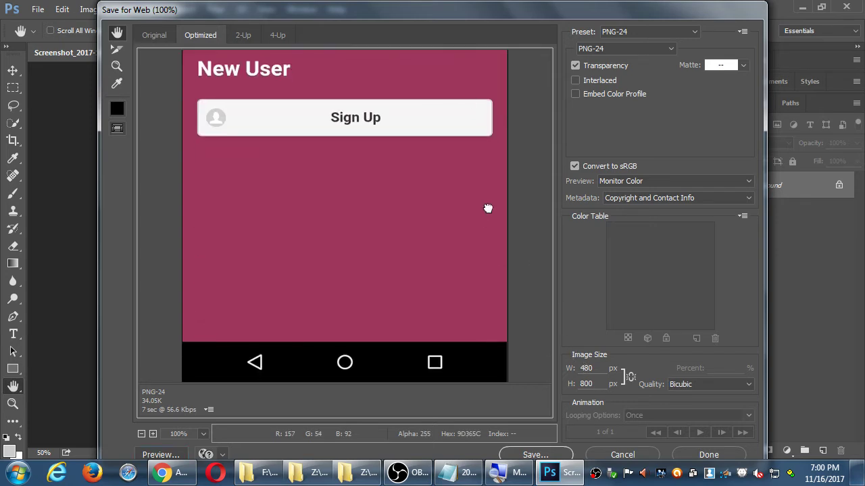
scroll(467, 218, up, 4)
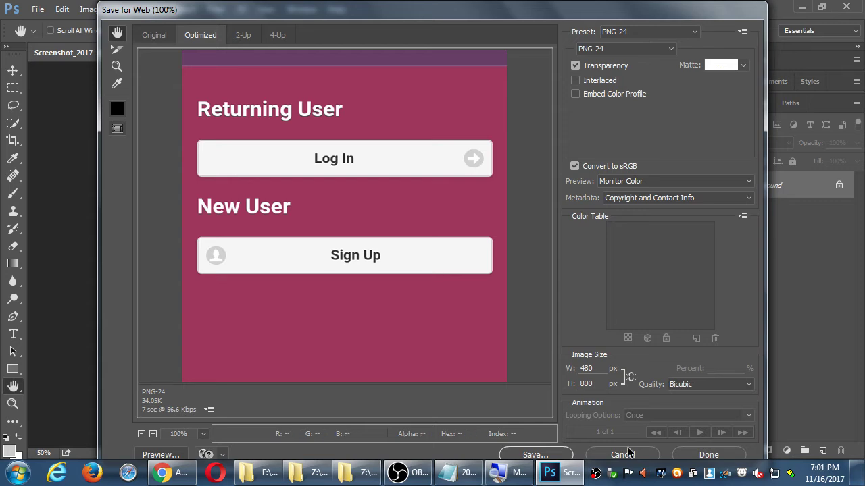
click(620, 454)
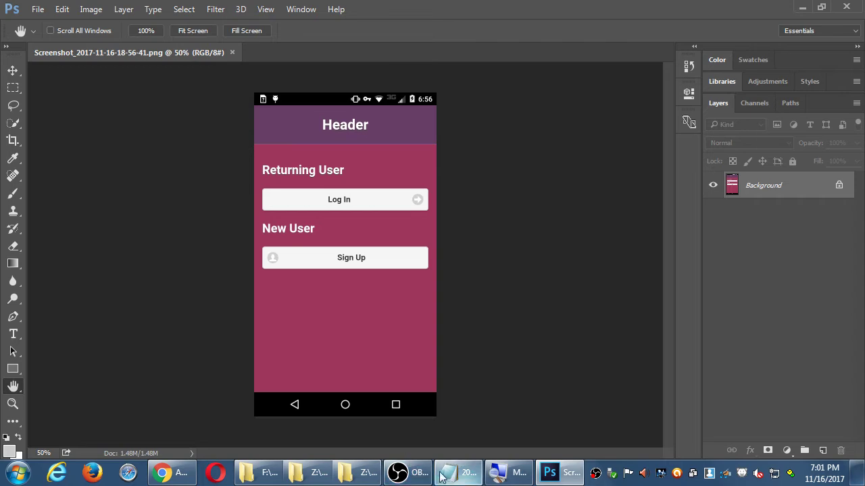
Step: Add the line 'Use Google Chrome Remote Debug' to the Notepad notes, then return to Chrome
click(453, 474)
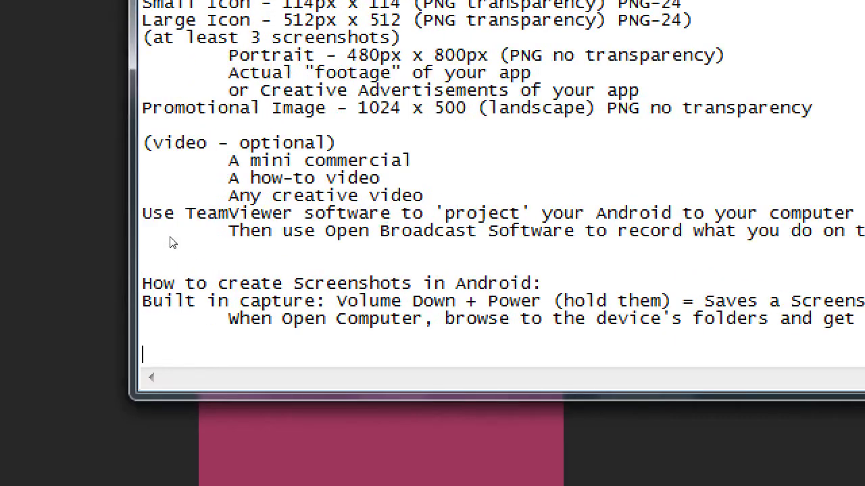
text(Use Google Chrome )
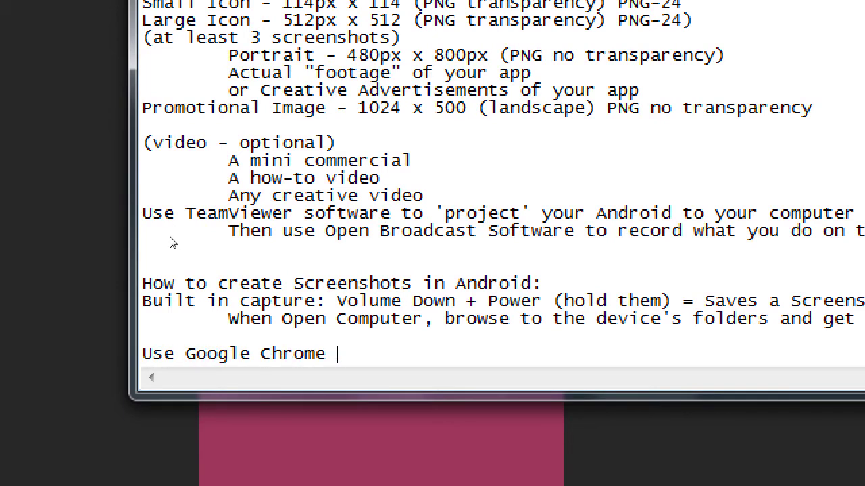
text(Remote Deb)
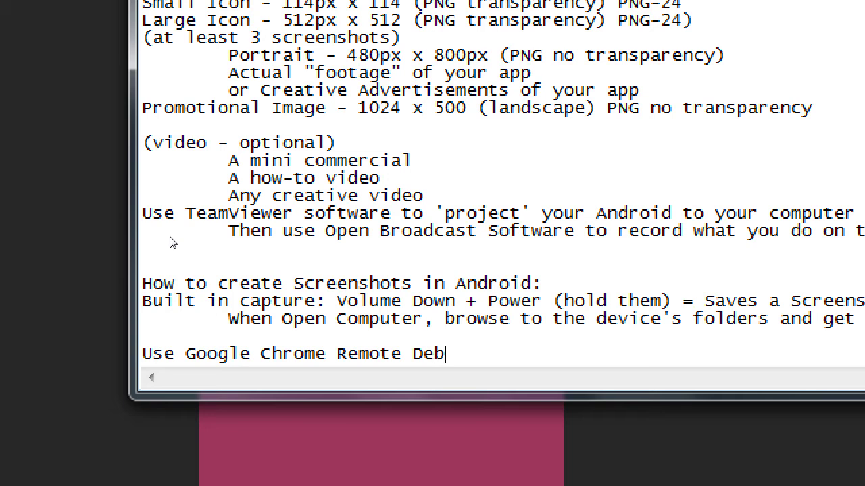
text(ug)
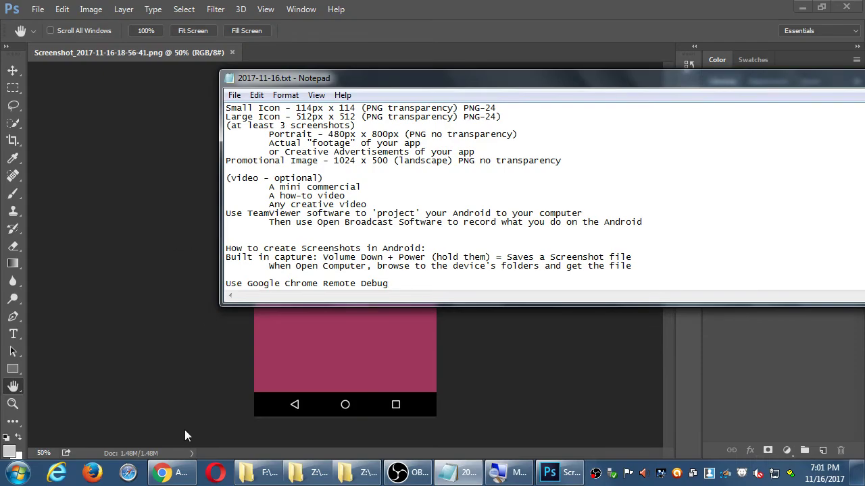
click(171, 472)
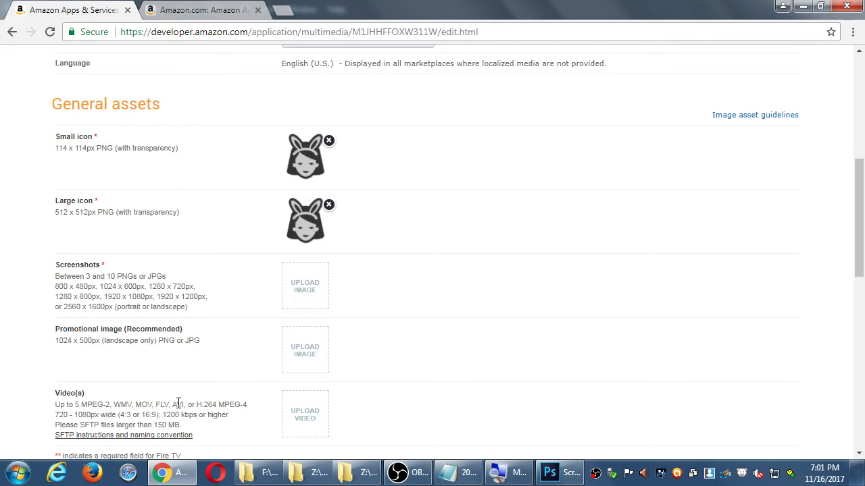
Step: Open a new Chrome tab with developer tools, hiding the console drawer
key(ctrl+t)
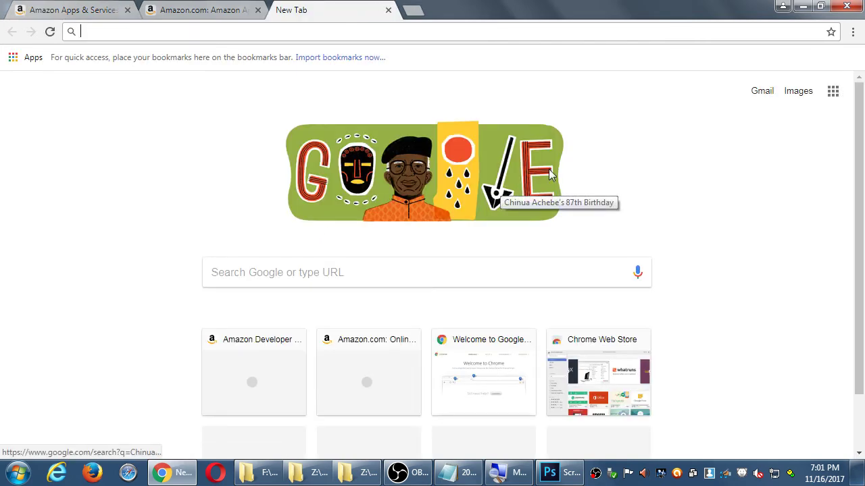
key(ctrl+shift+i)
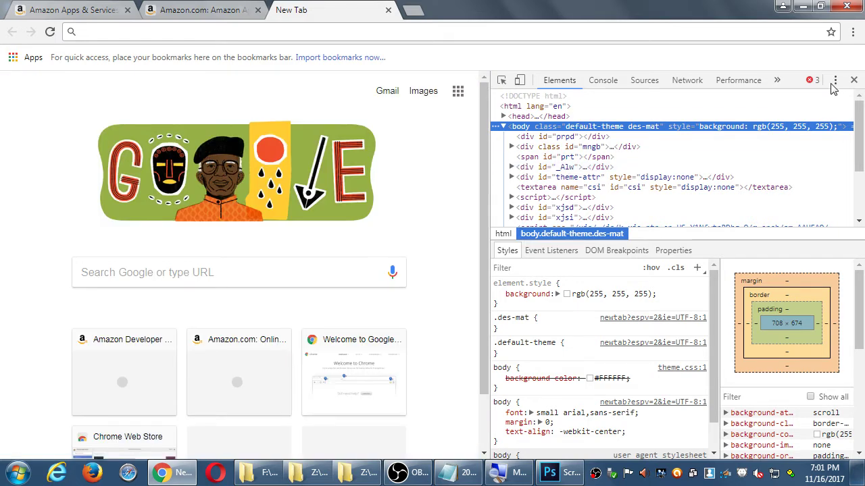
click(835, 82)
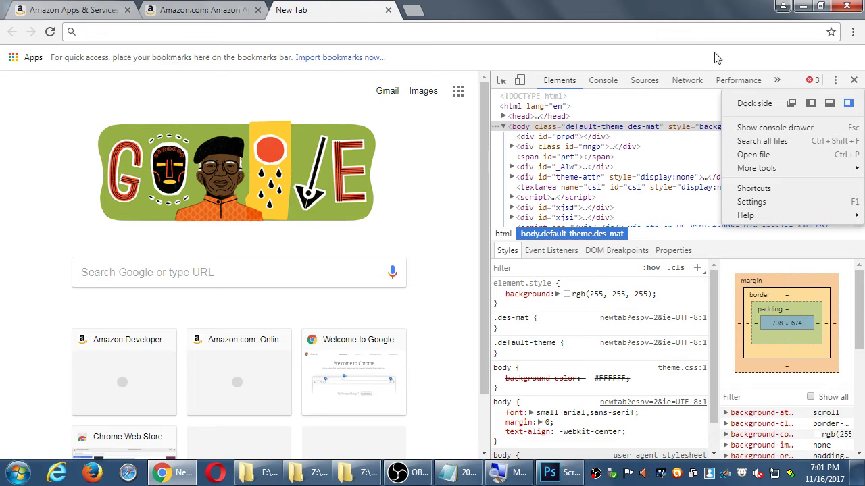
key(Escape)
key(F12)
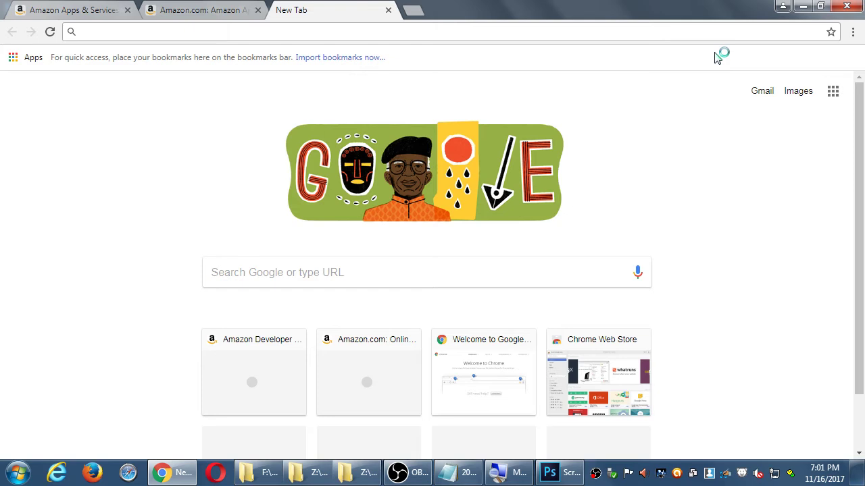
key(F12)
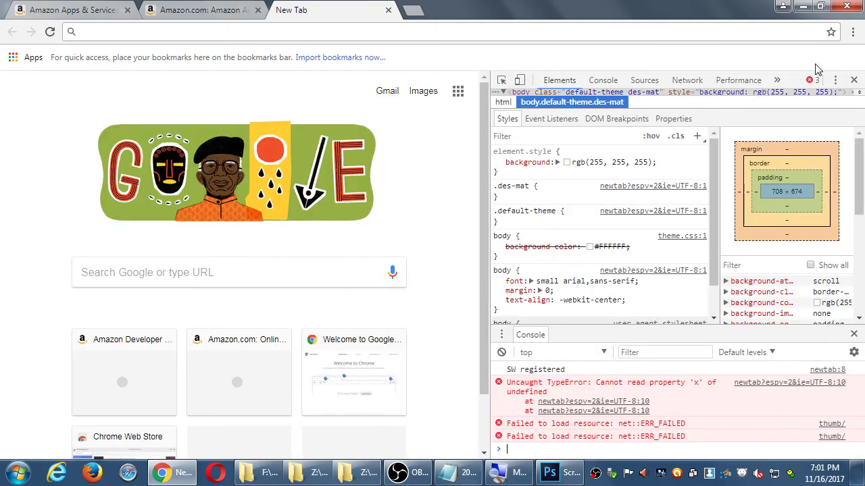
key(Escape)
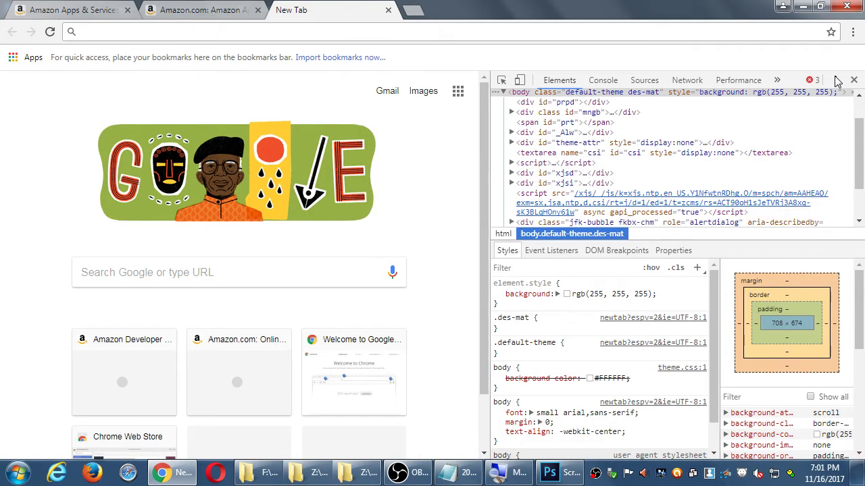
Step: Open Remote devices, select the XT1528 phone and inspect the app's WebView
click(835, 81)
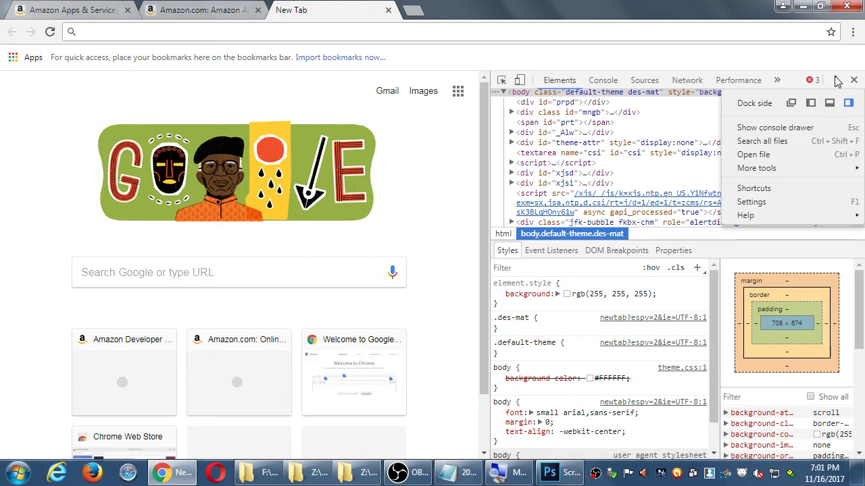
mouse_move(780, 171)
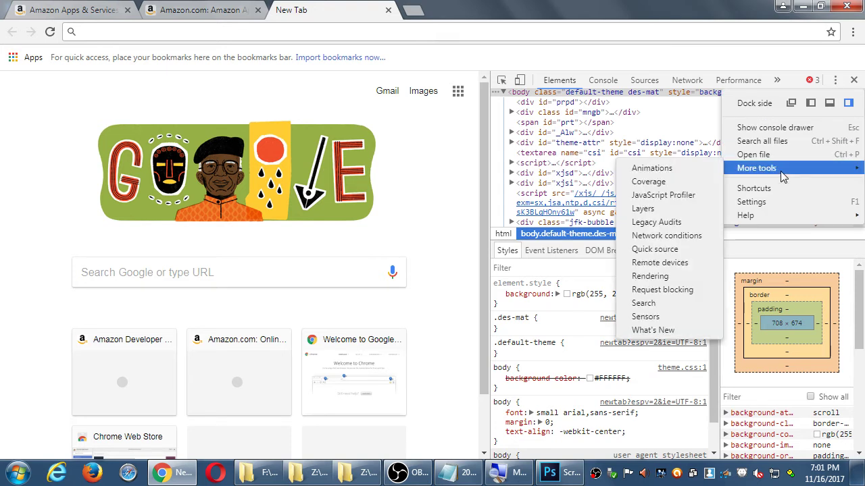
click(682, 264)
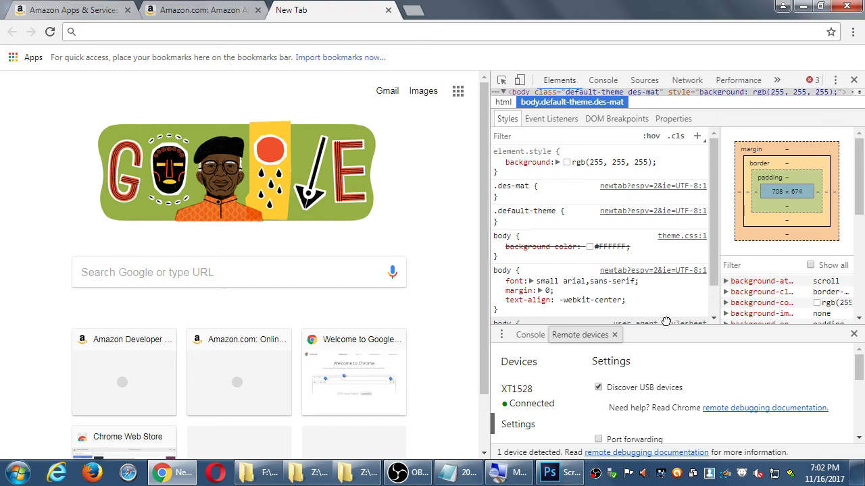
drag(631, 329, 629, 295)
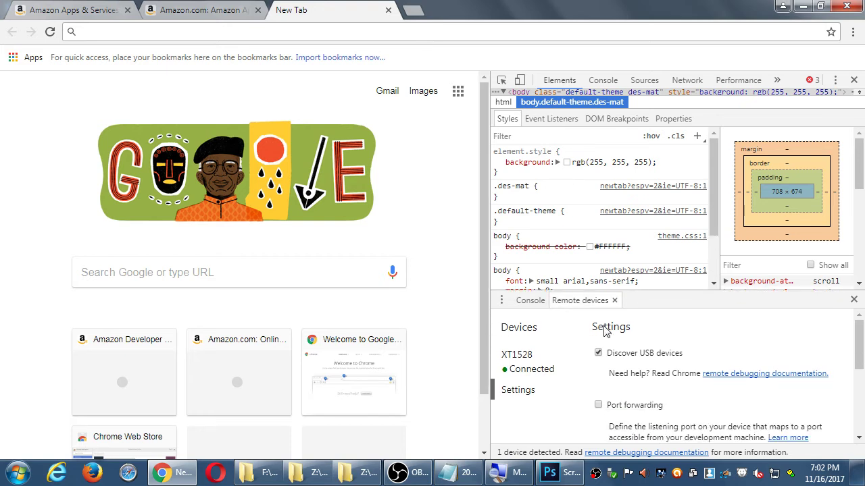
click(515, 369)
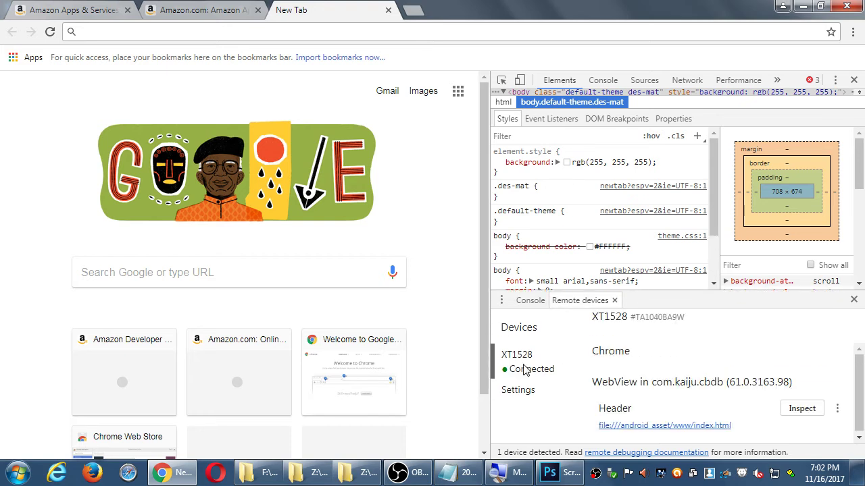
scroll(818, 415, down, 1)
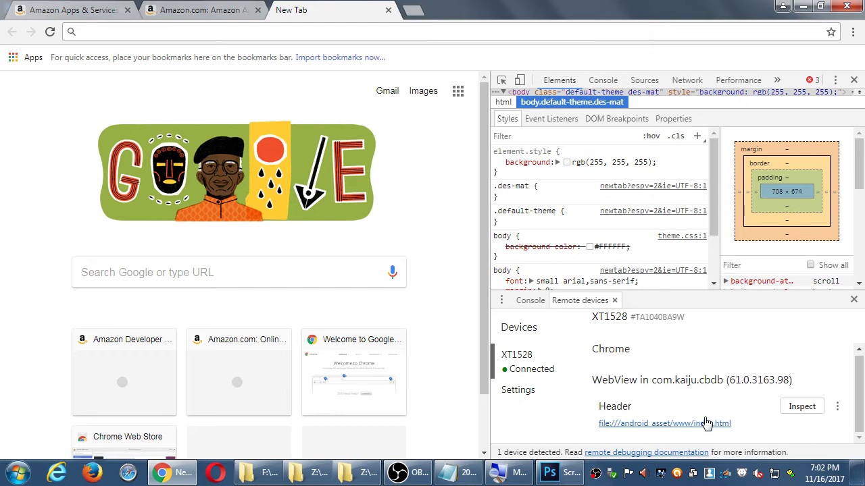
click(799, 407)
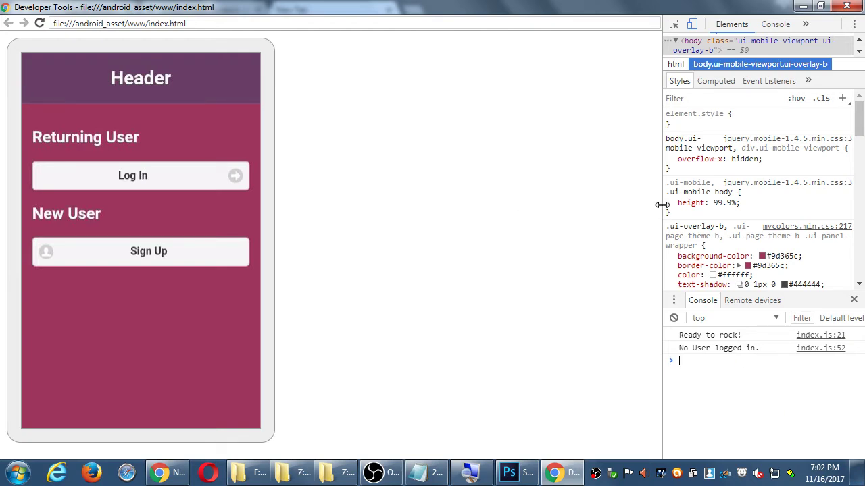
Step: Widen the inspection window's developer pane to reveal the box-model panel beside Styles
drag(662, 210, 467, 215)
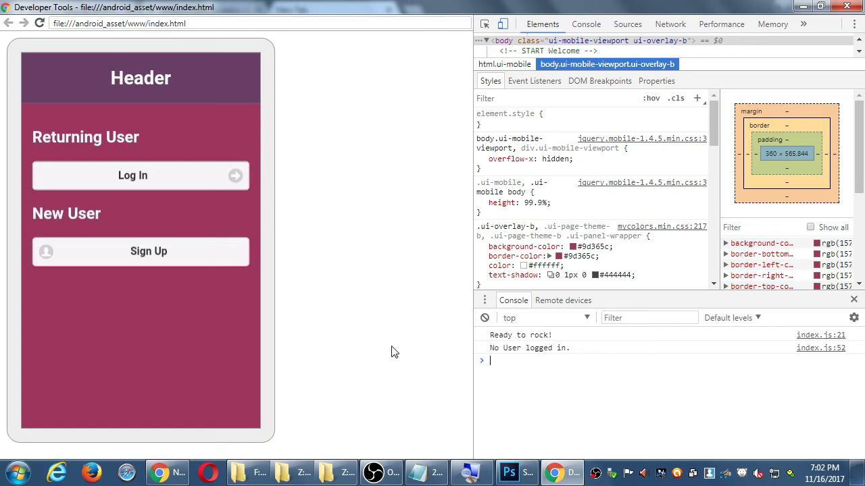
Step: Continue the Remote Debug note with 'to see the screen', plus indented Print Screen and Photoshop paste steps
click(420, 474)
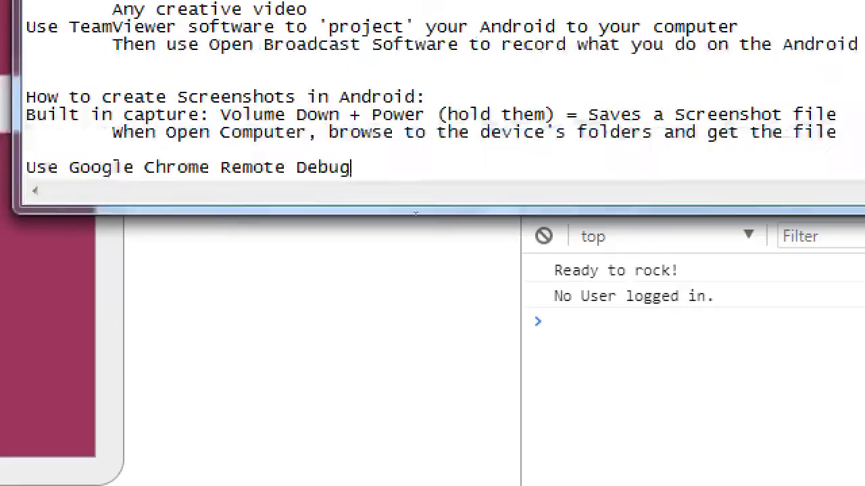
text(t)
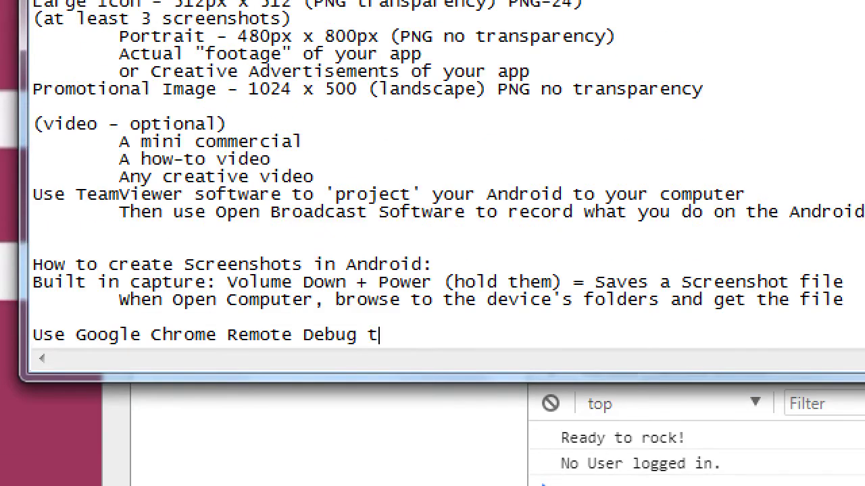
text(o see the screen)
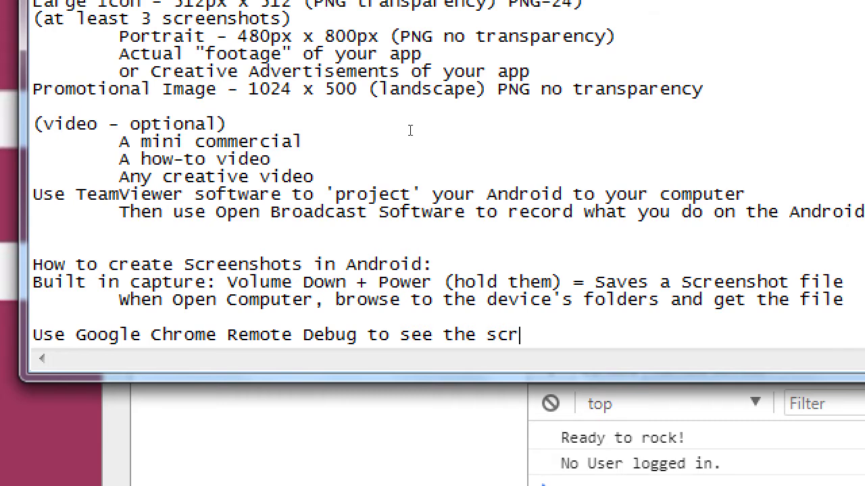
key(Return)
key(Tab)
text(Then press)
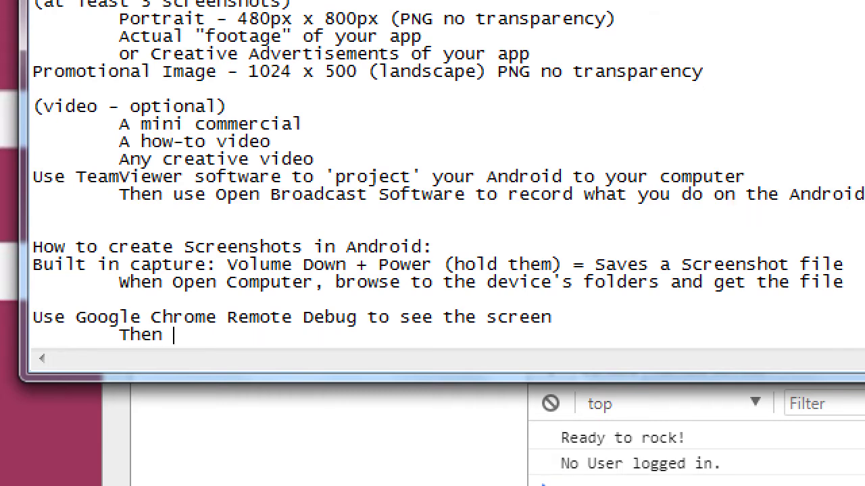
text(t Sc)
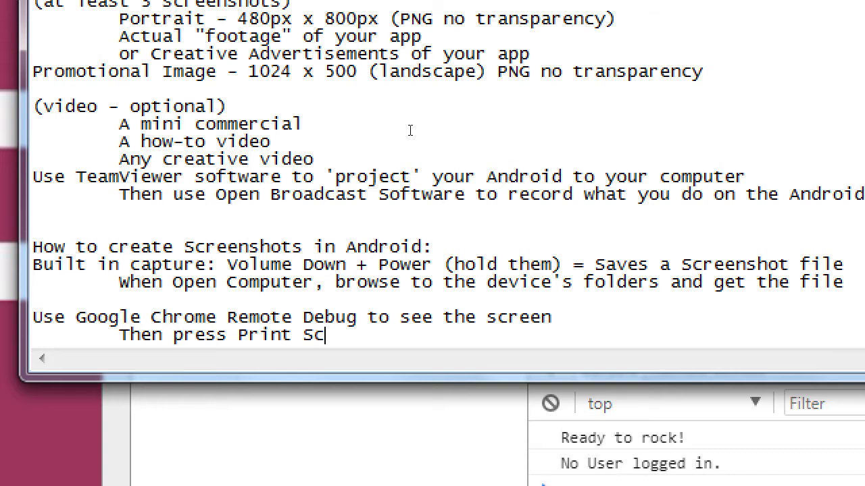
text(reen on your keyboard)
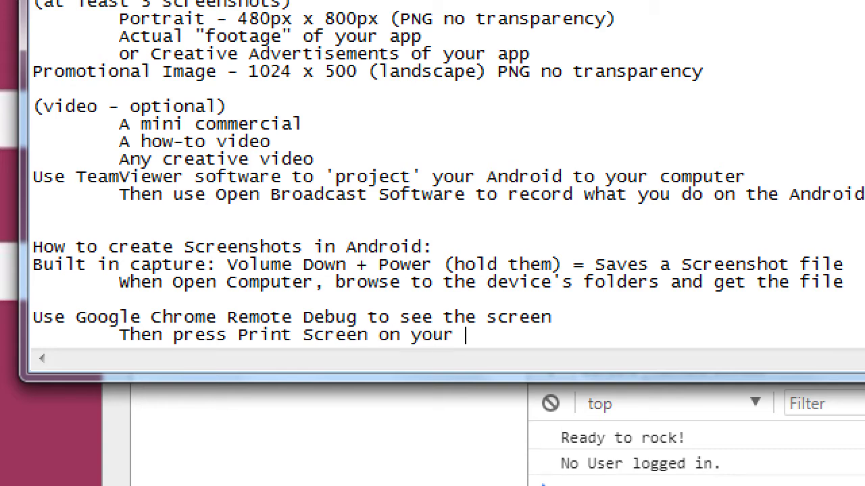
key(Return)
key(Tab)
text(Then In p)
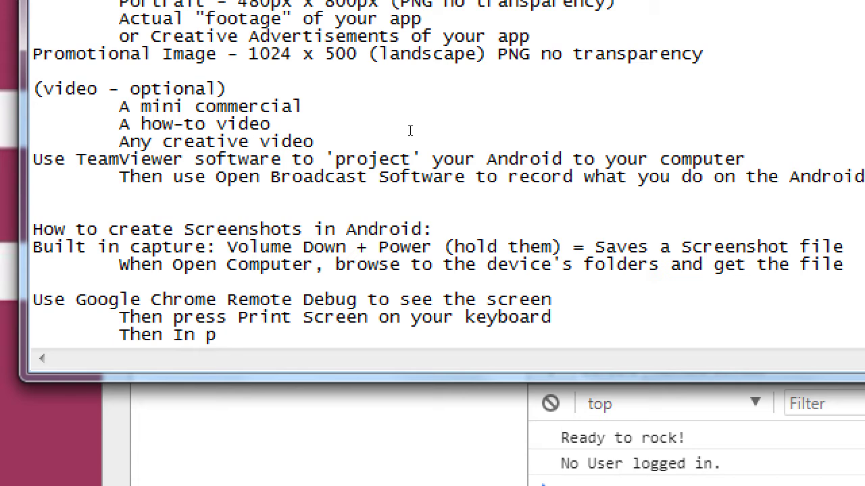
key(BackSpace)
key(BackSpace)
key(BackSpace)
key(BackSpace)
text(in Photsh)
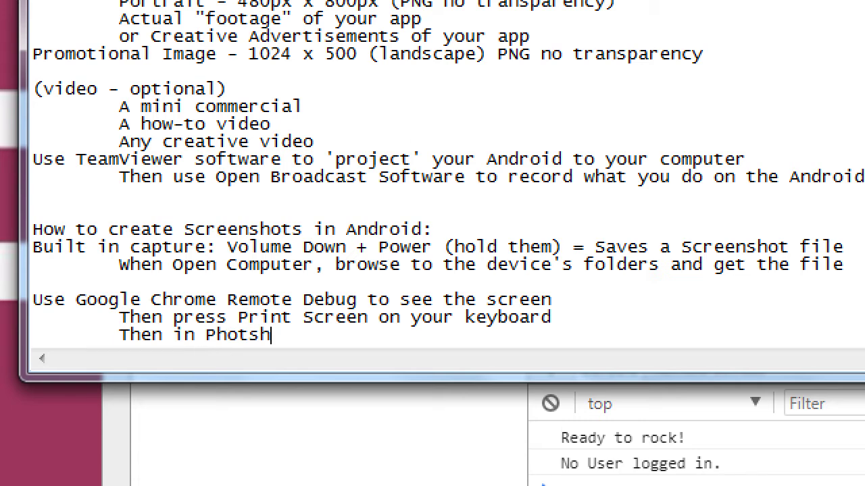
text(op, Paste the gr)
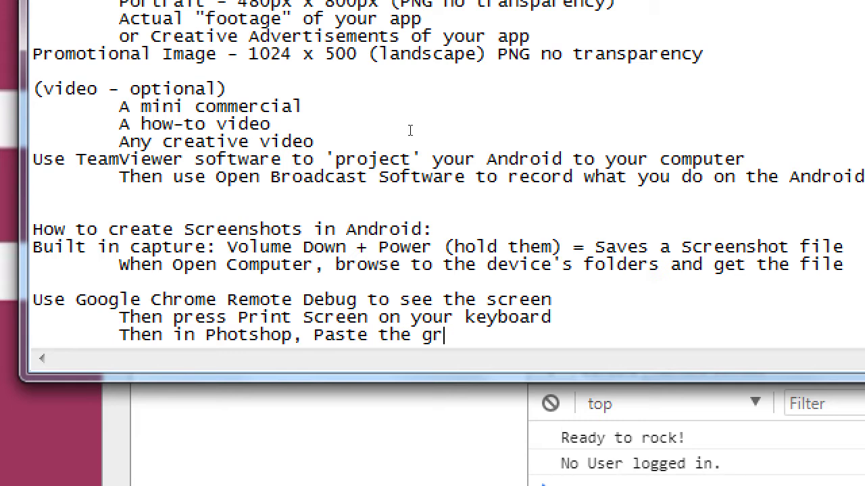
text(aphic)
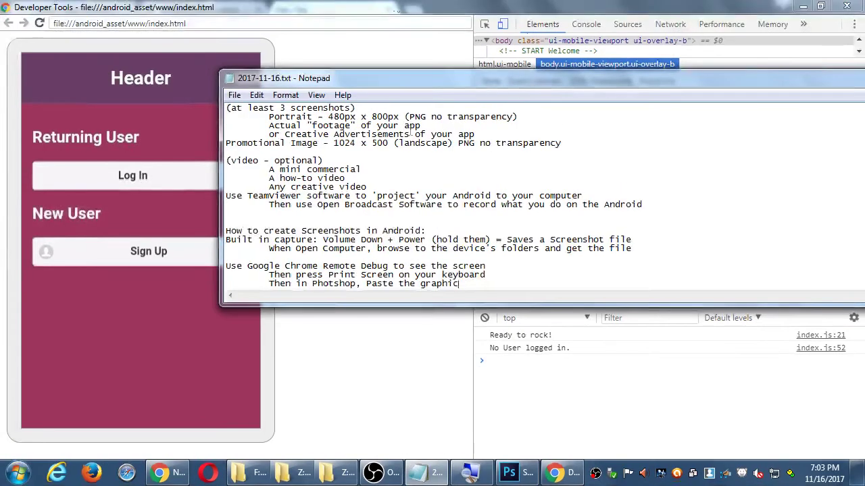
Step: Create a Clipboard-preset document and paste the Chrome inspection capture into it as Layer 1
click(331, 5)
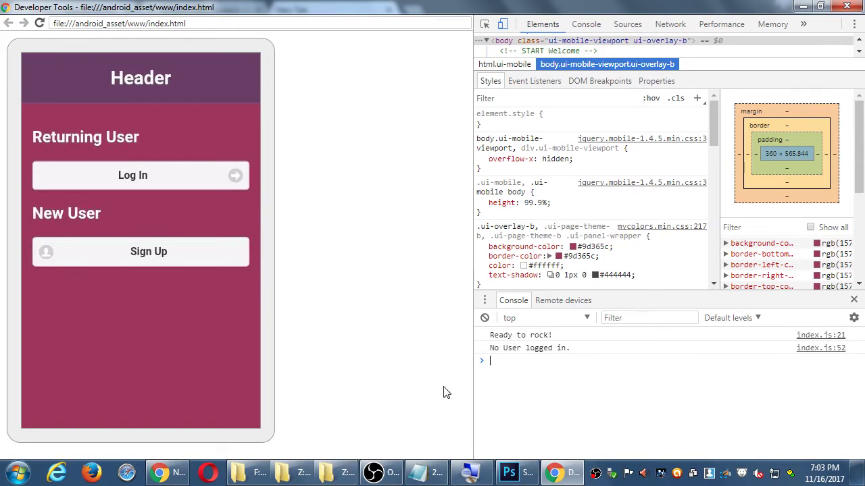
click(509, 472)
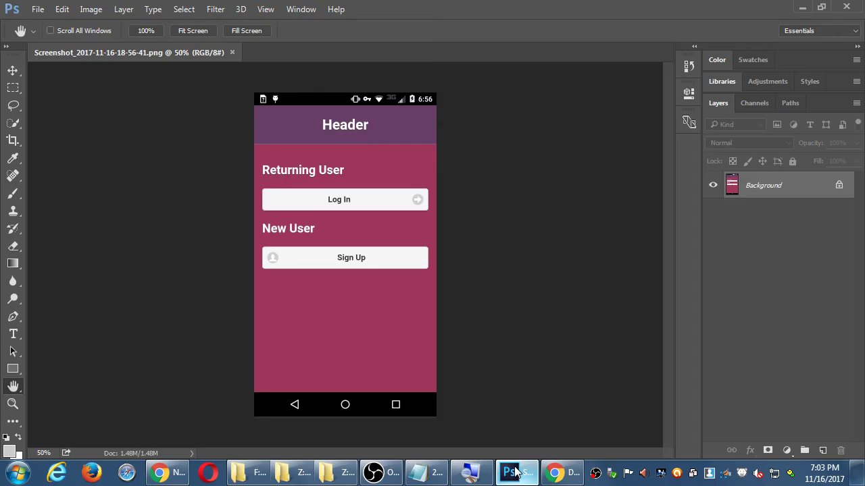
click(38, 9)
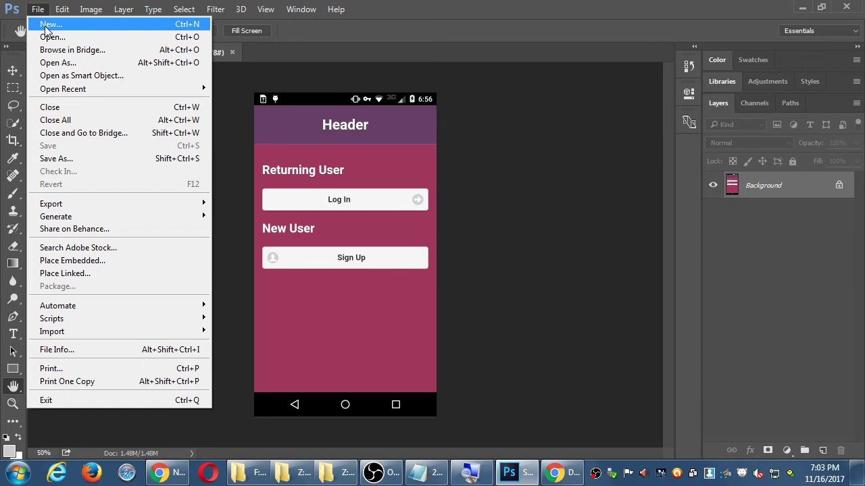
click(45, 25)
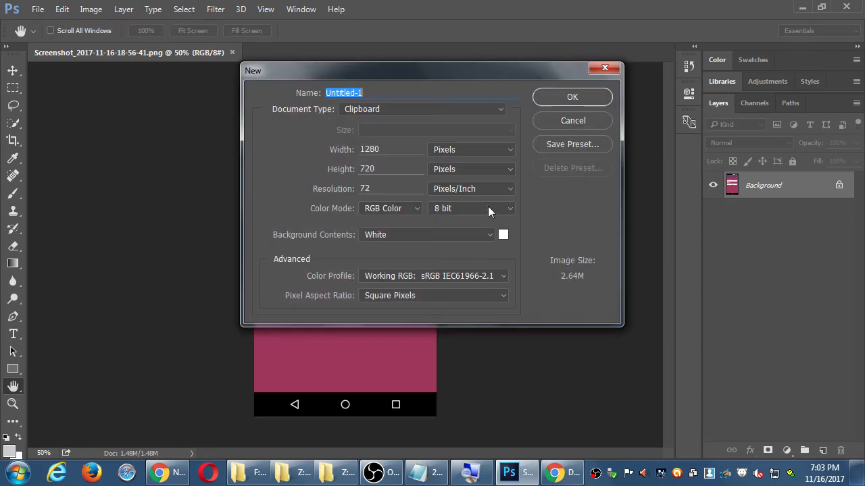
click(567, 99)
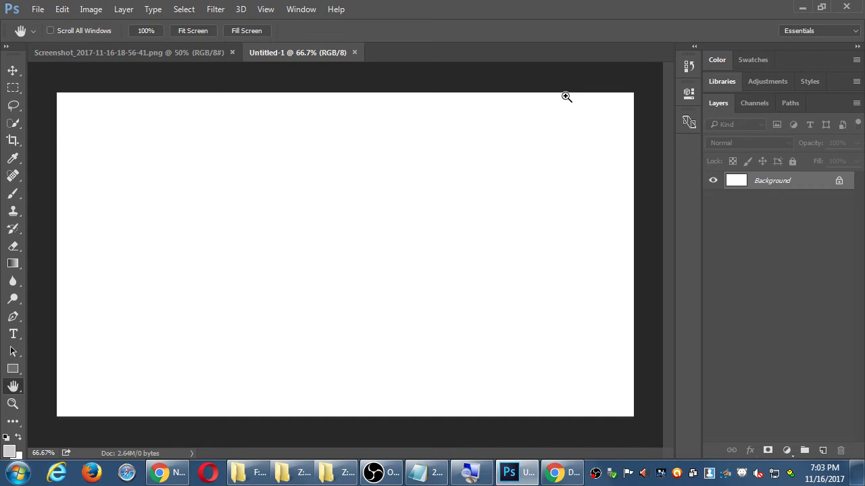
key(ctrl+v)
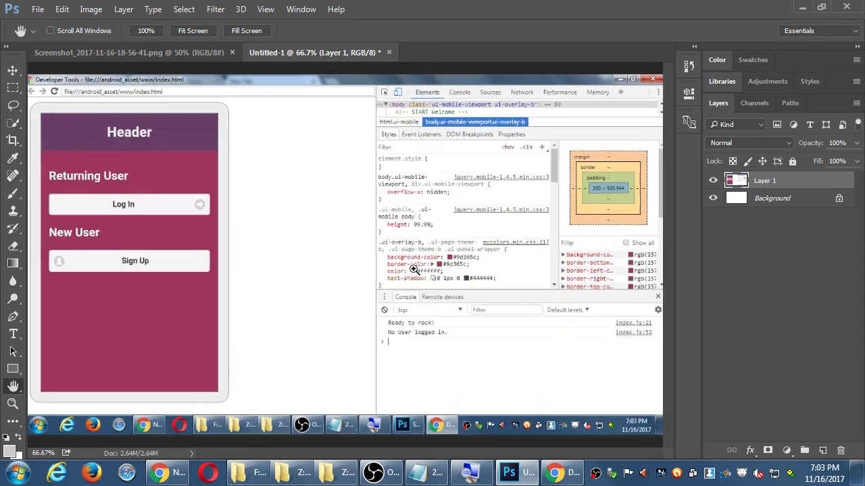
scroll(413, 269, up, 1)
scroll(413, 269, down, 1)
Step: Crop Untitled-1 to the app's login screen, dropping the developer tools
key(c)
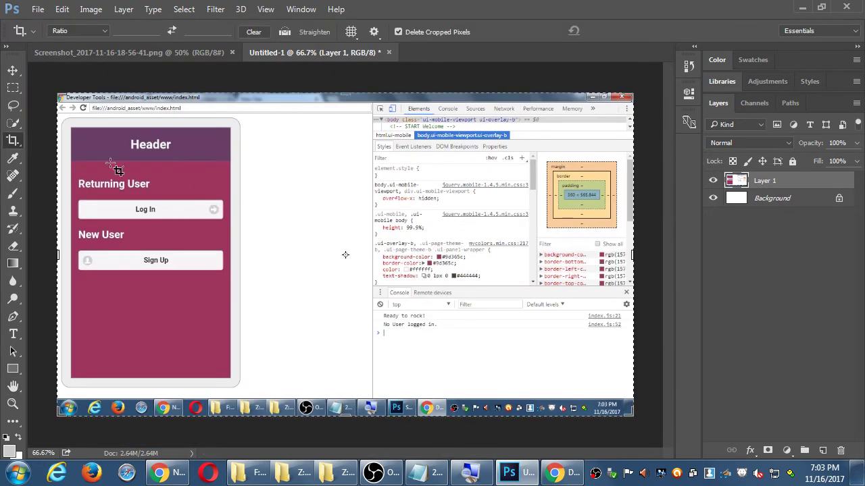
drag(74, 130, 230, 380)
key(Return)
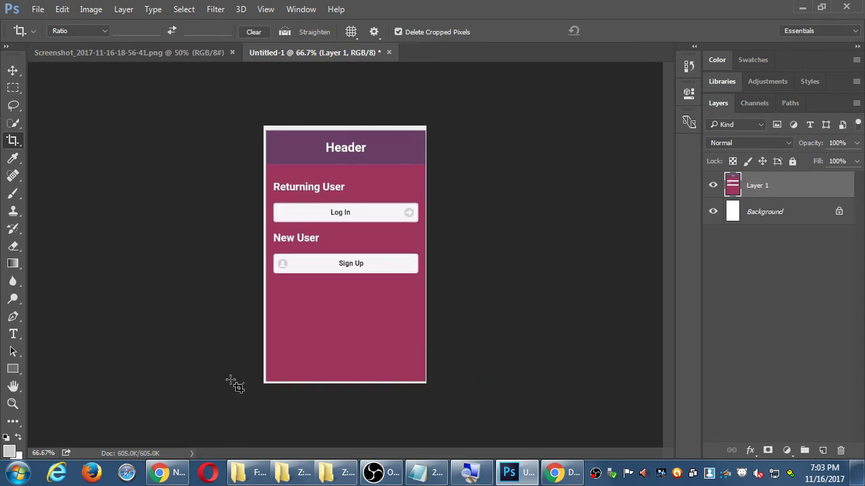
Step: Switch to the Hand tool, then the Crop tool, and bring up the Start menu search
key(h)
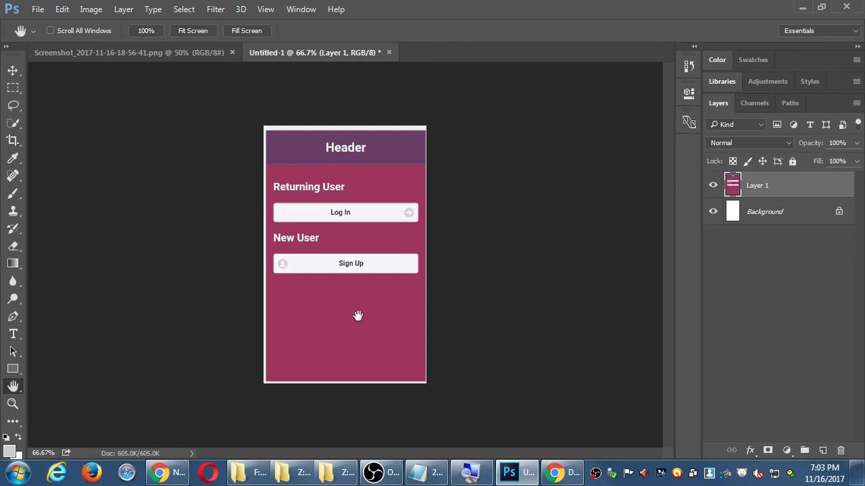
key(c)
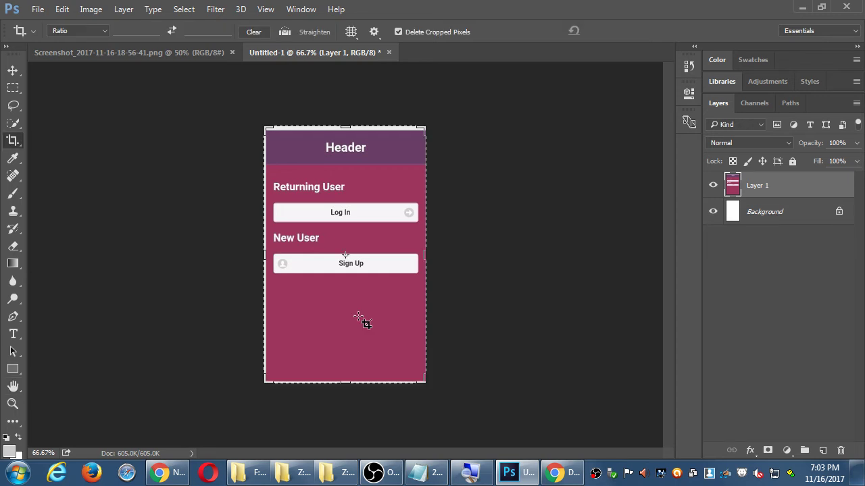
key(super)
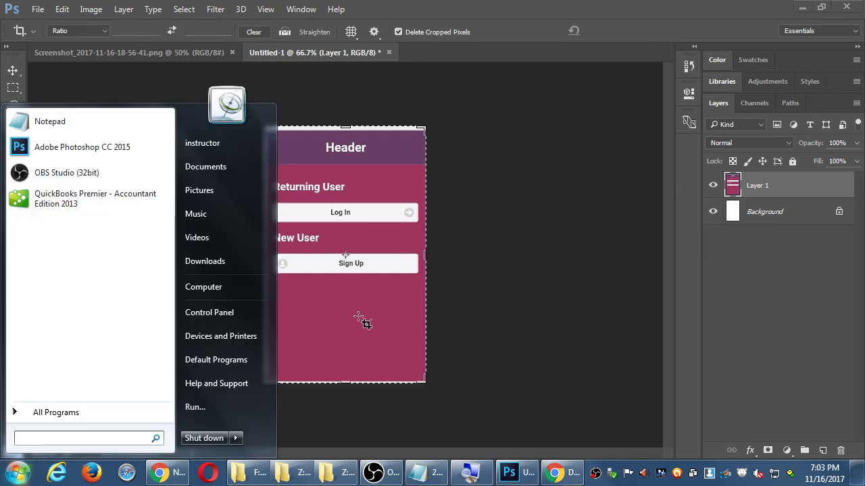
Step: Dismiss the program search, cancel the new crop, and undo the earlier crop
text(sni)
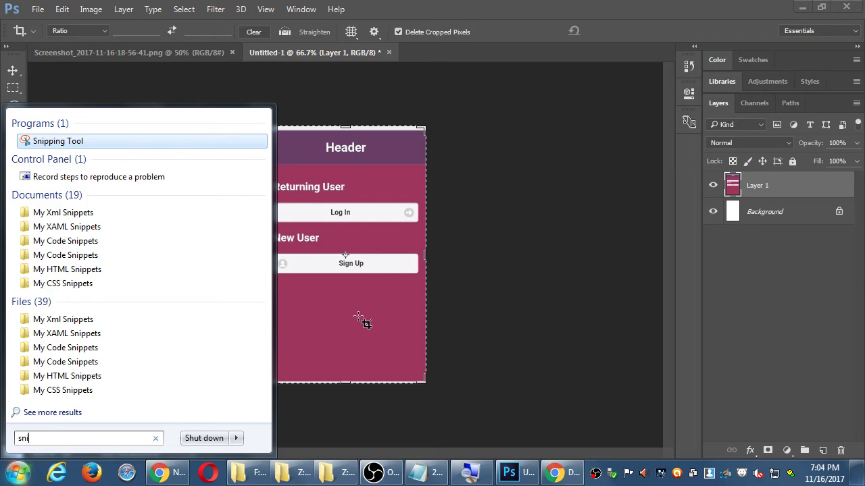
key(Escape)
key(Escape)
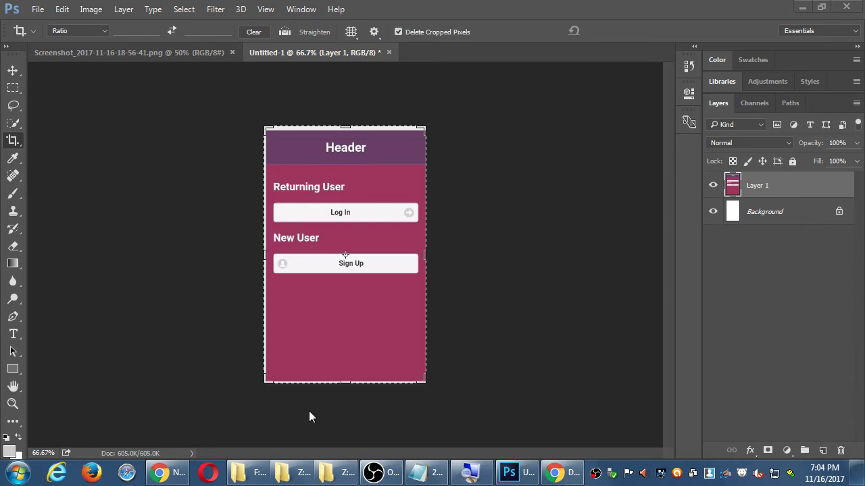
key(super)
key(super)
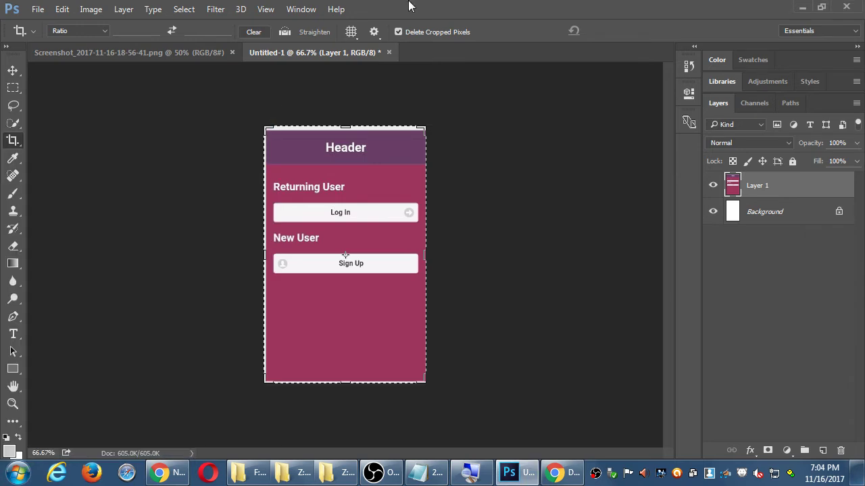
key(c)
key(Escape)
key(h)
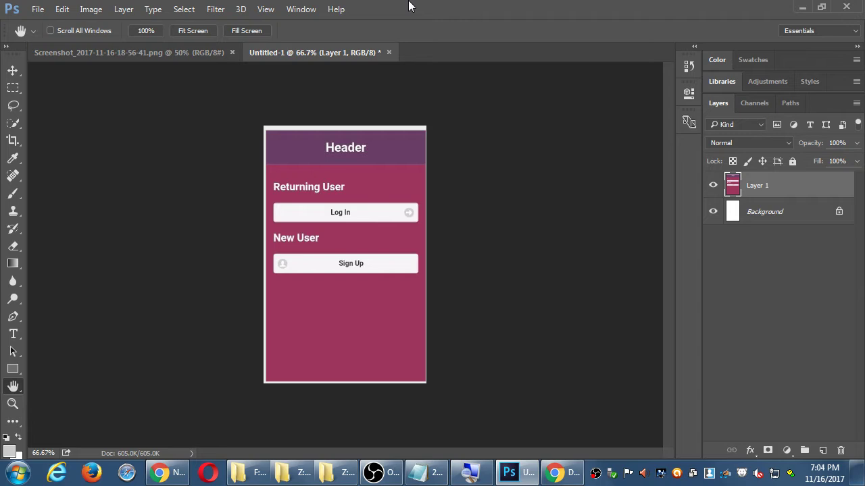
key(ctrl+z)
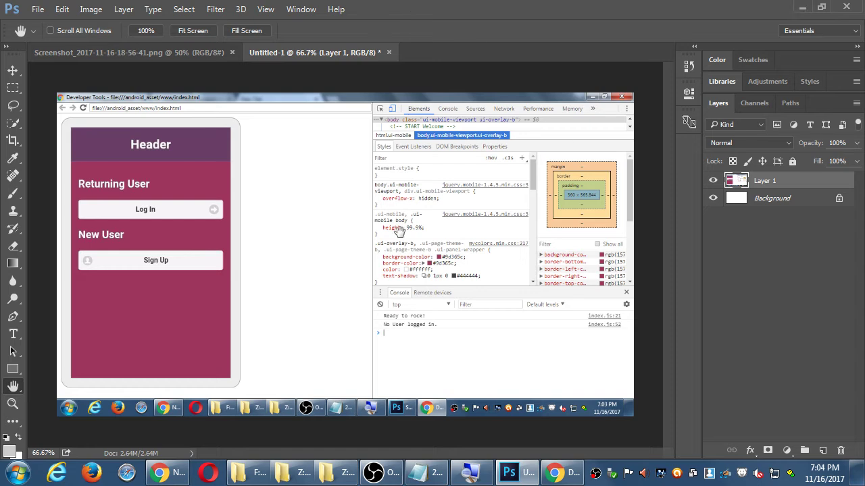
Step: Add the indented note 'Then crop as necessary, and then resize and save'
click(427, 473)
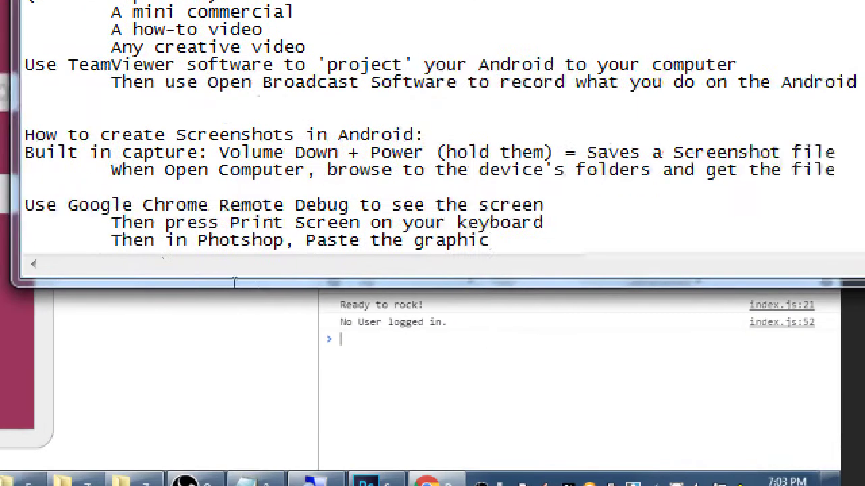
key(Return)
key(Tab)
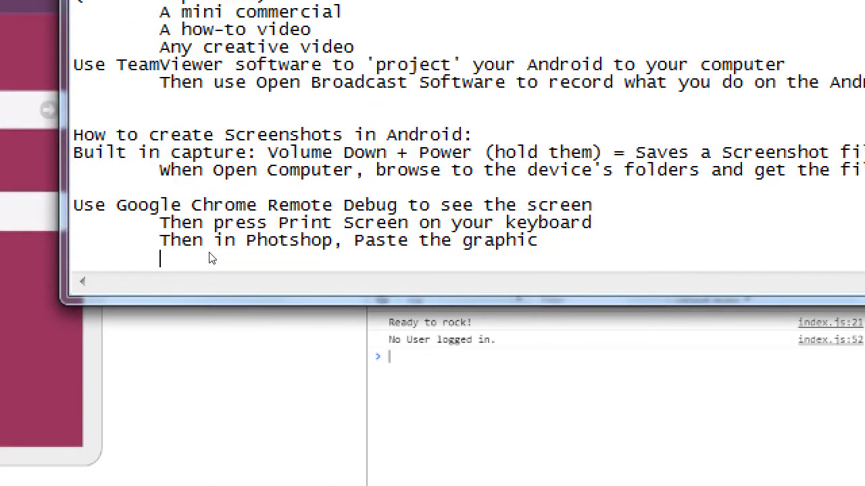
text(Then crop as necessary)
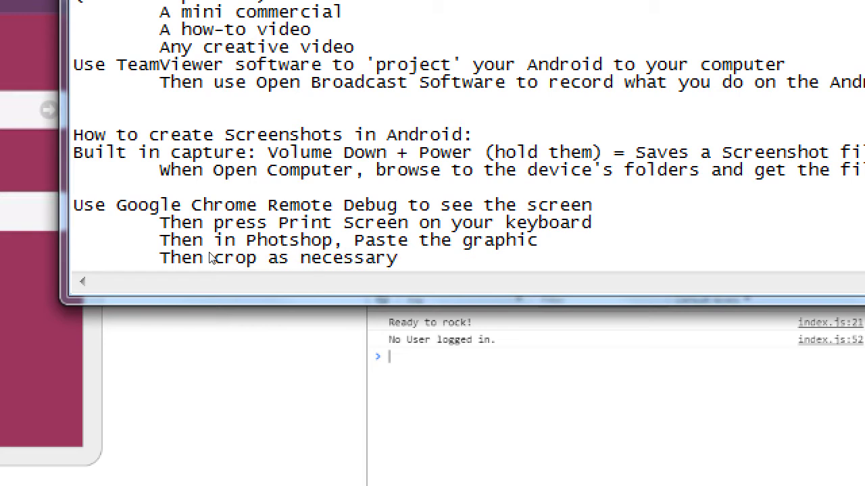
text(, and then re)
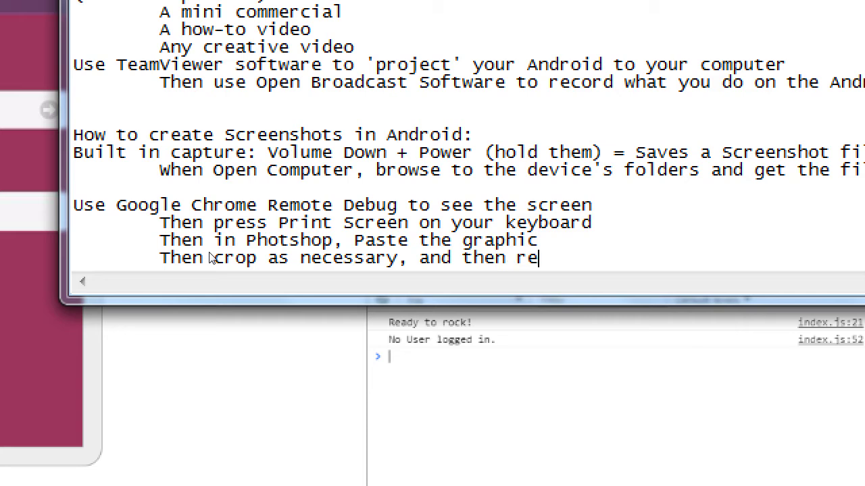
text(size and save)
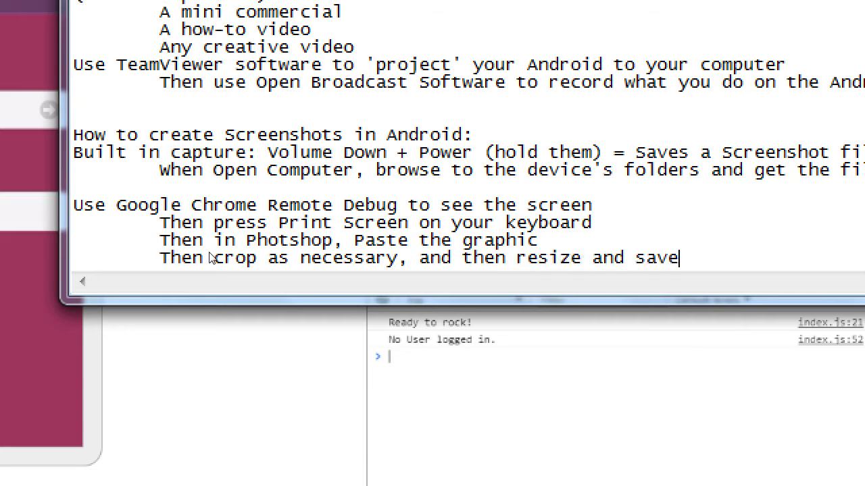
Step: Add a 'Use Windows Snipping Tool' section with steps 'First - Google Chrome Remote Debug' and 'Use Snipping Tool'
key(Return)
key(Return)
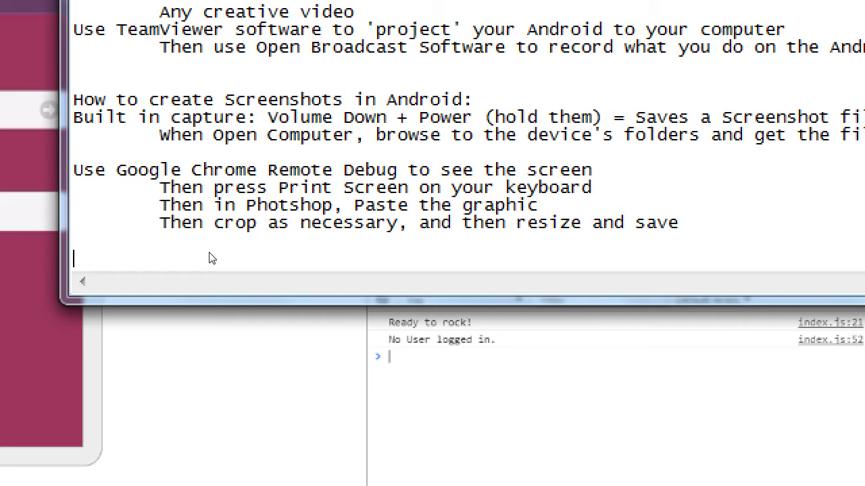
text(Use Windows Snip)
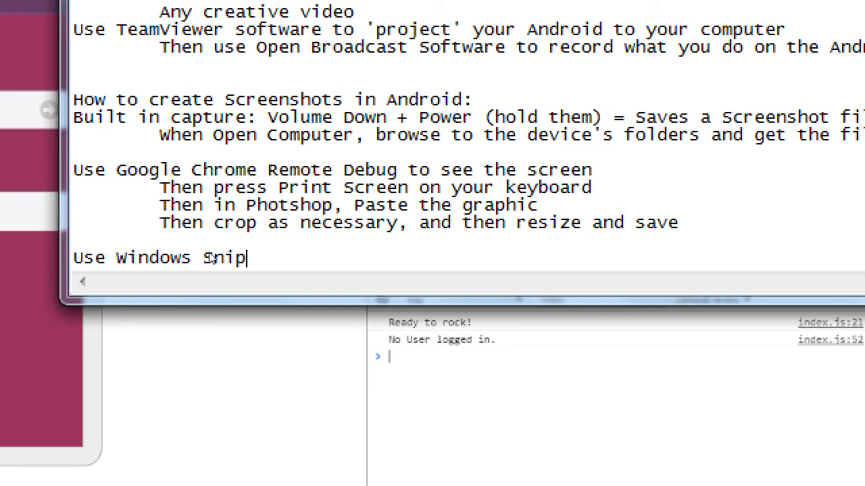
text(ping Tool)
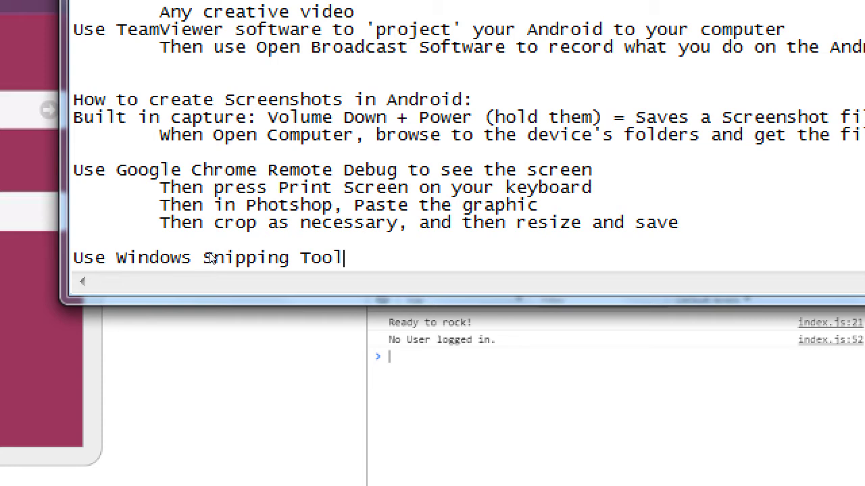
key(Return)
key(Tab)
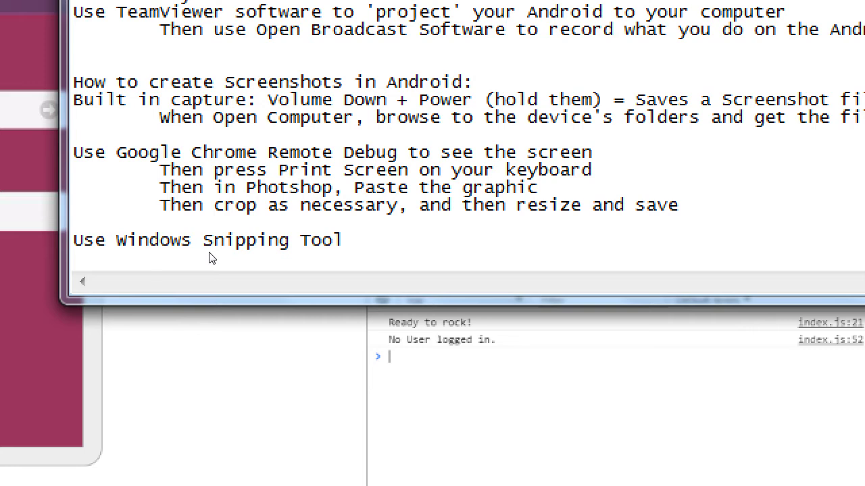
text(G)
key(BackSpace)
text(First - Google Chrome )
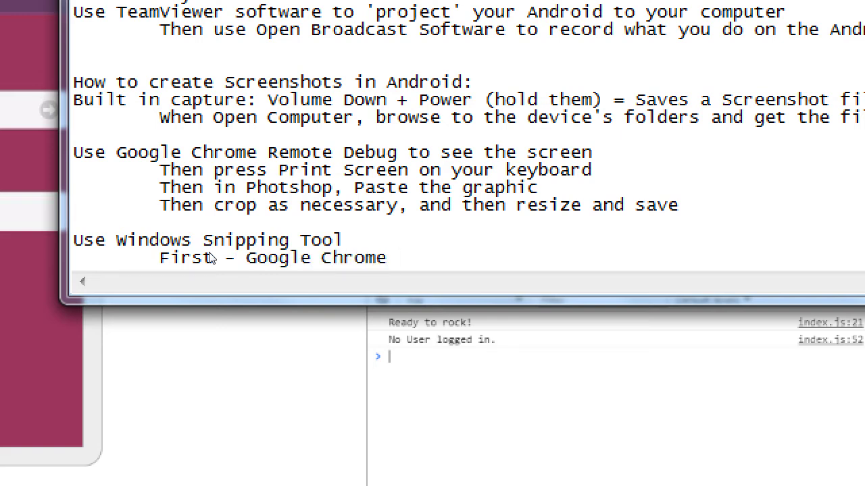
text(Remote Debut)
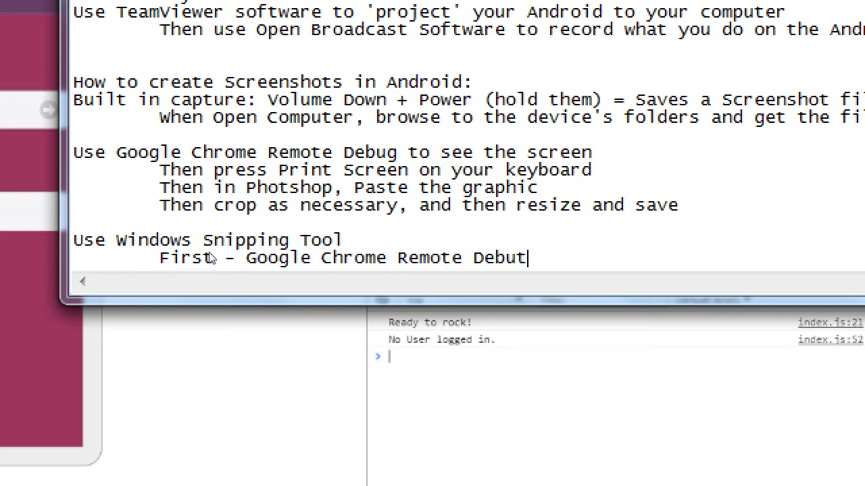
key(BackSpace)
text(g)
key(Return)
key(Tab)
text(Use )
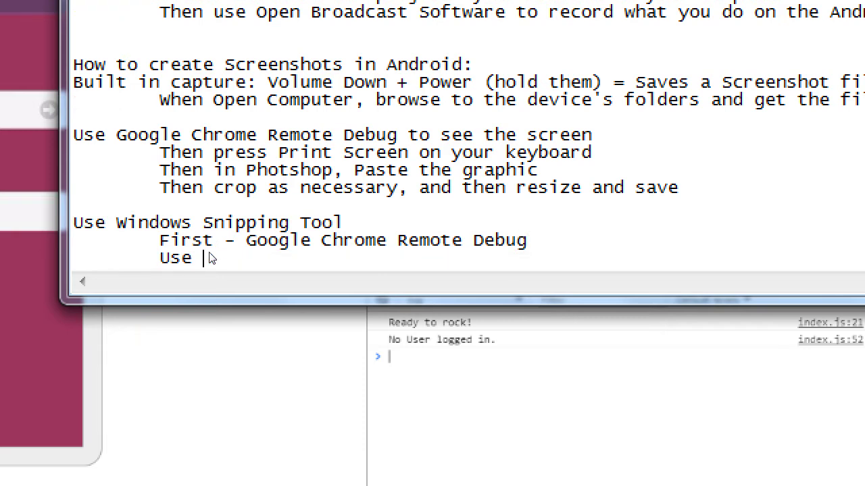
text(Snipping T)
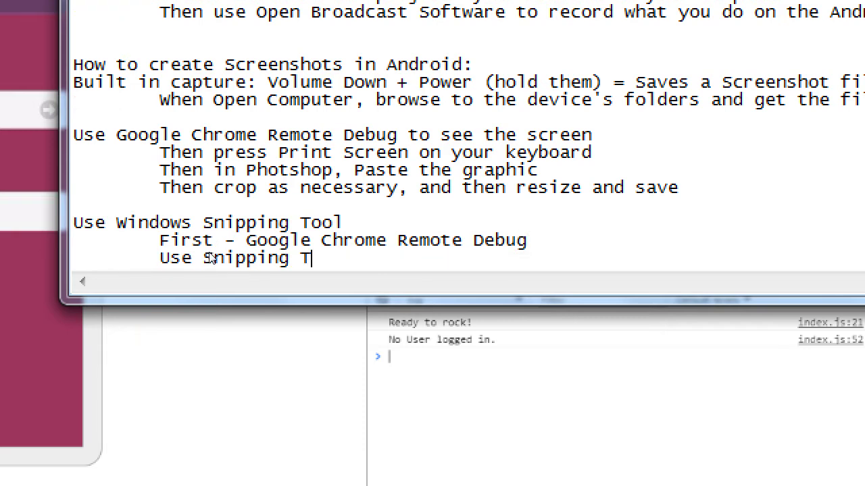
text(ool)
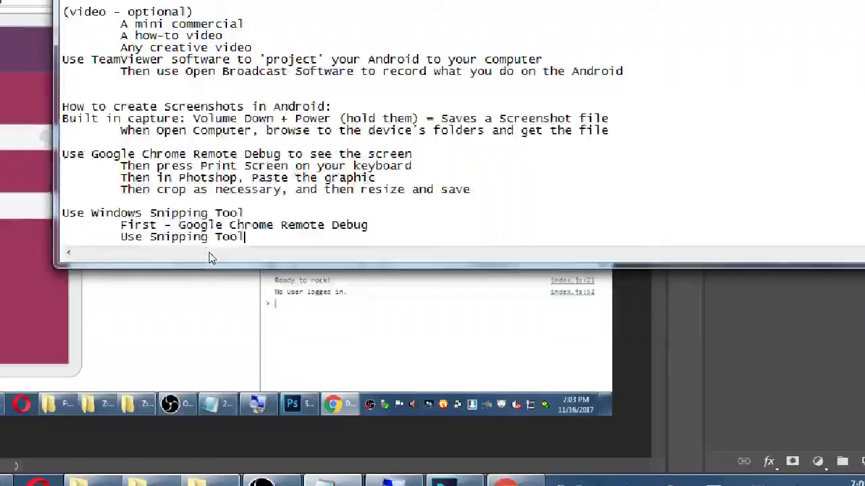
Step: Launch Snipping Tool by searching 'snip' and cancel its immediate capture
key(super)
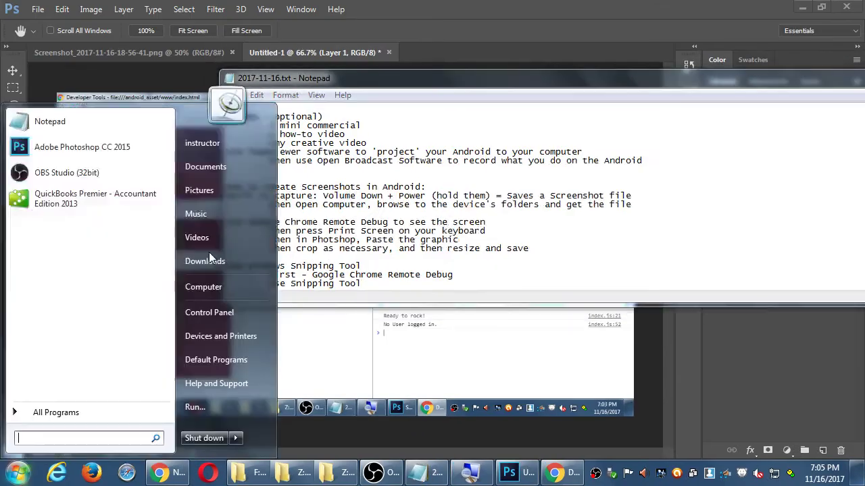
text(snip)
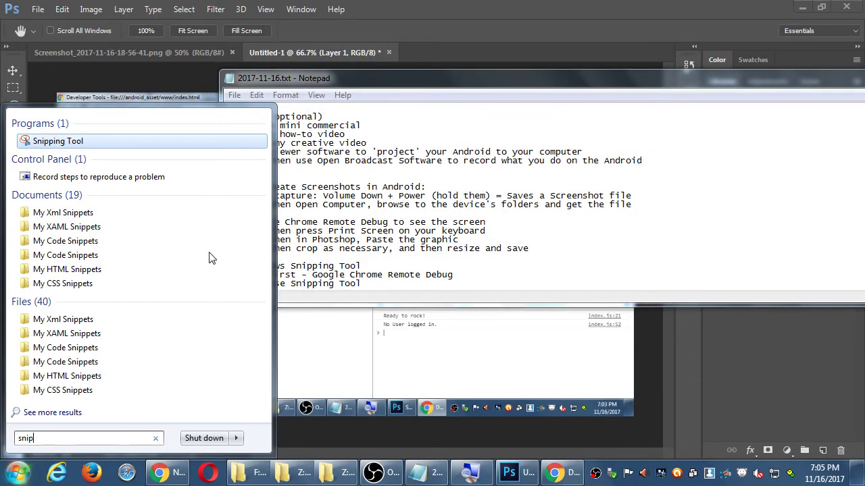
key(Return)
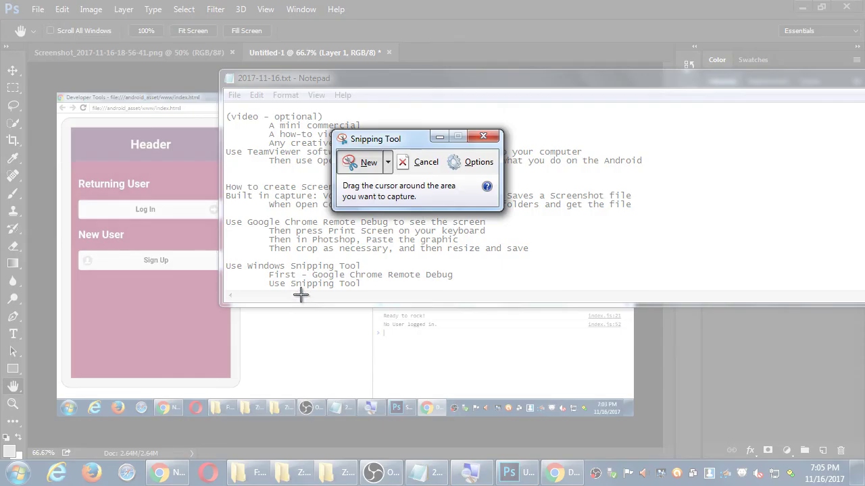
key(Escape)
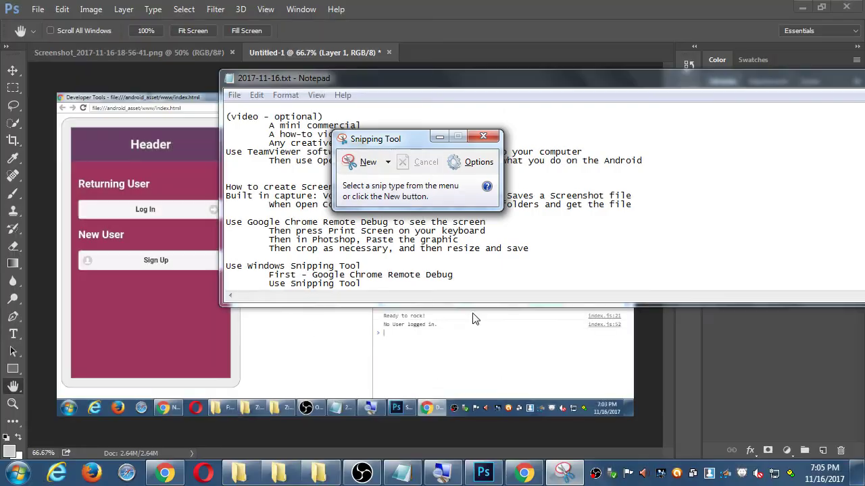
Step: Snip the phone app preview from the Chrome DevTools window and start saving it
click(522, 466)
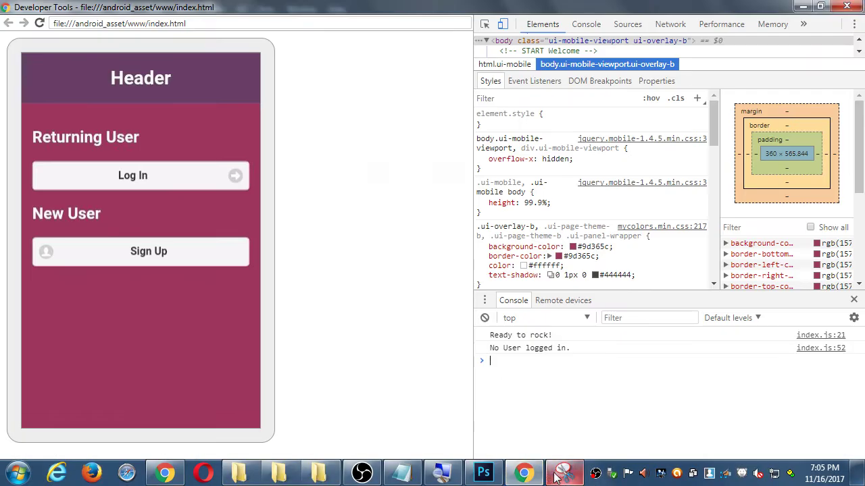
drag(385, 141, 432, 137)
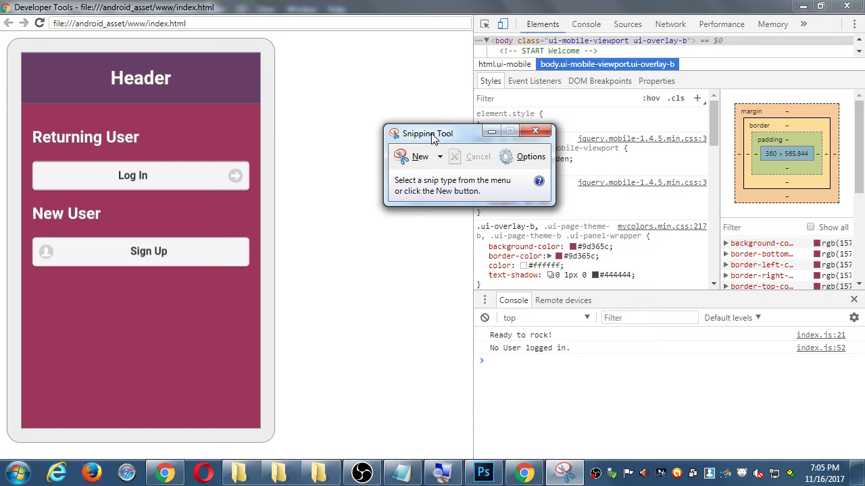
click(406, 156)
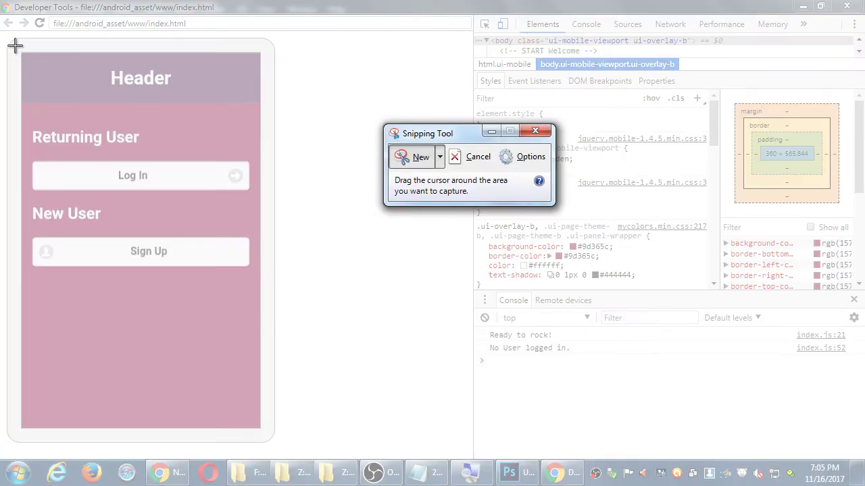
drag(15, 45, 268, 438)
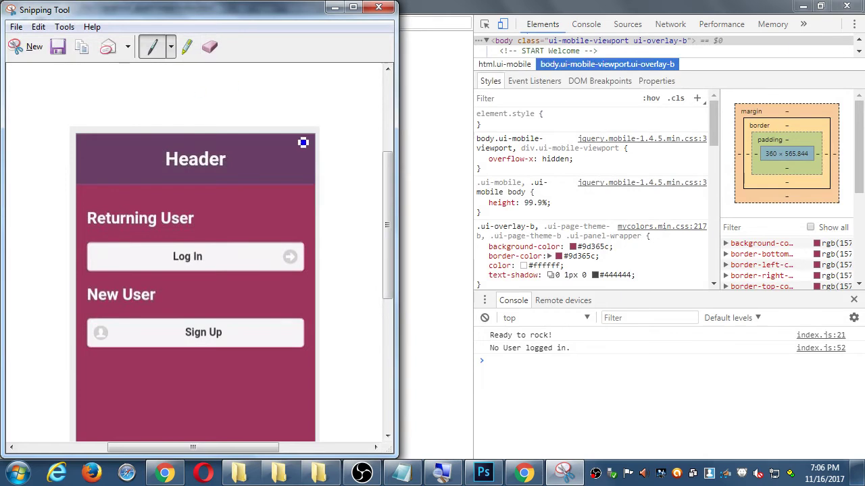
click(59, 46)
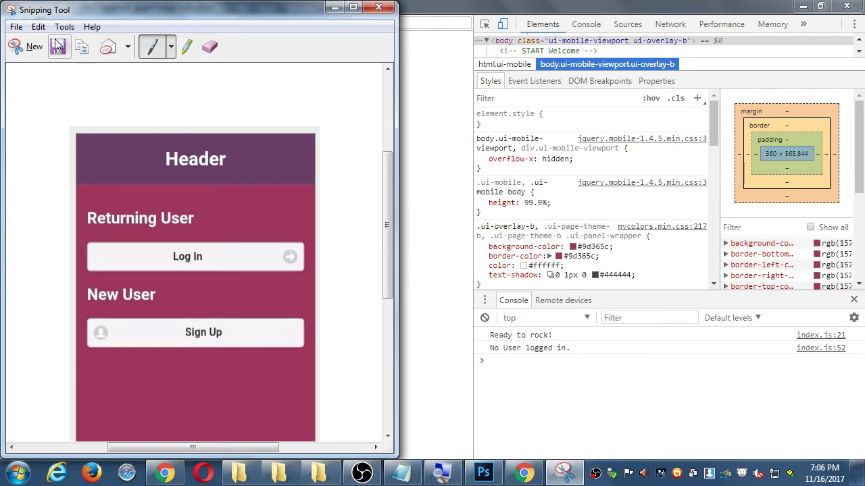
click(58, 46)
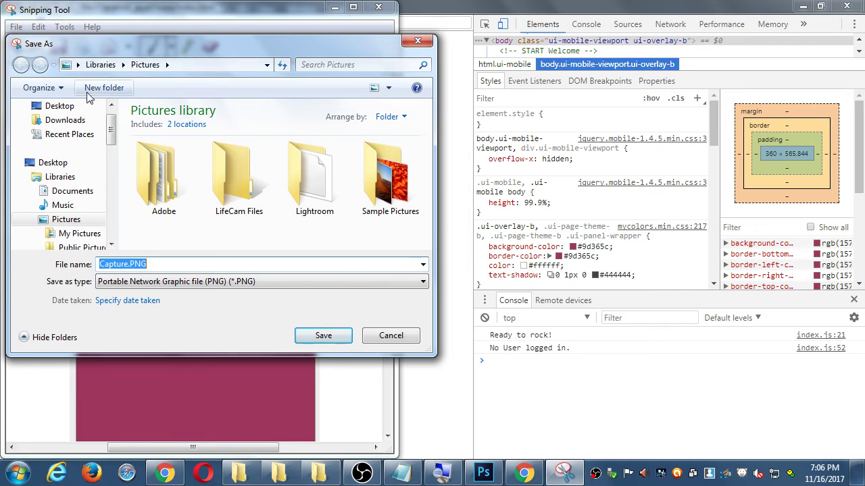
Step: Save the snip to the Desktop as Capture.PNG and reveal the desktop
click(67, 106)
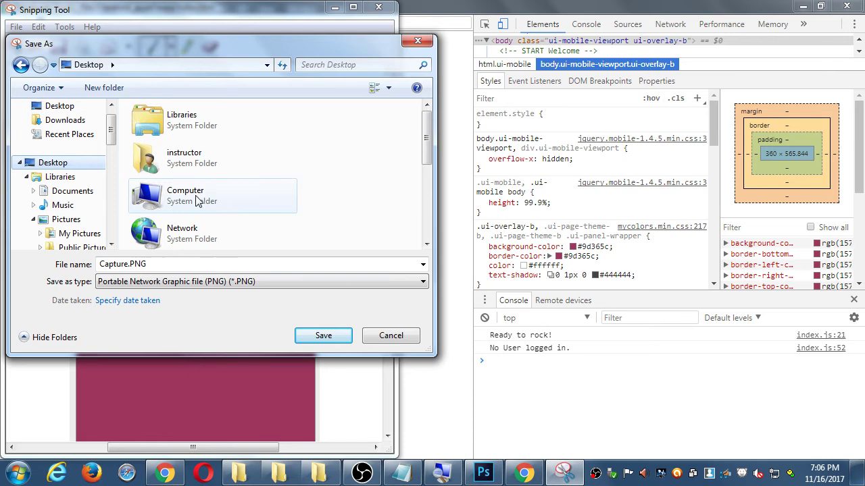
click(331, 334)
key(super+d)
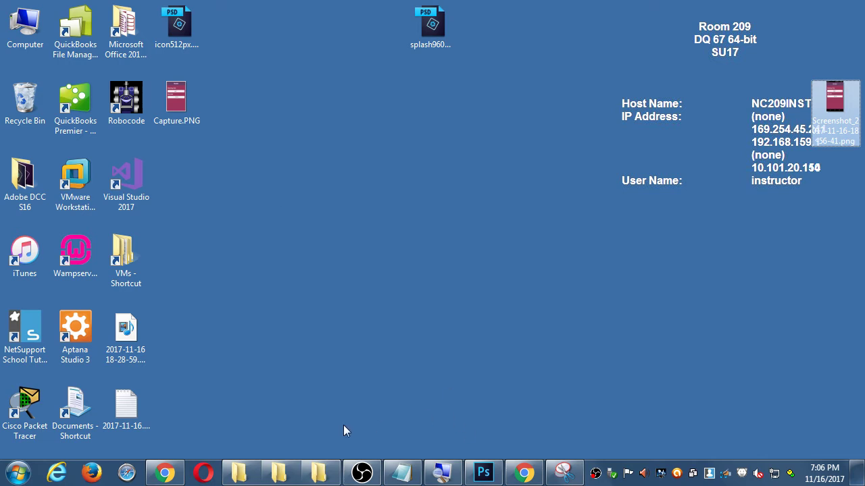
Step: Append the line 'Use the Android Monitor App to take a screenshot' to the notes
click(402, 472)
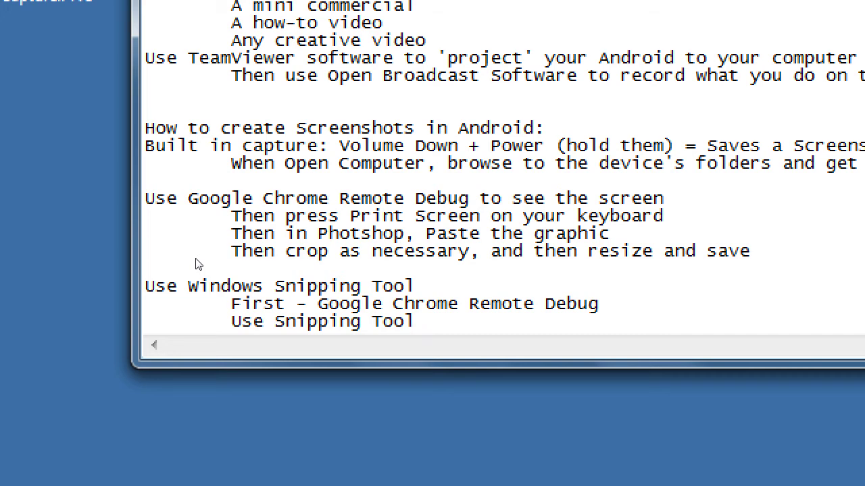
key(Return)
key(Return)
text(U)
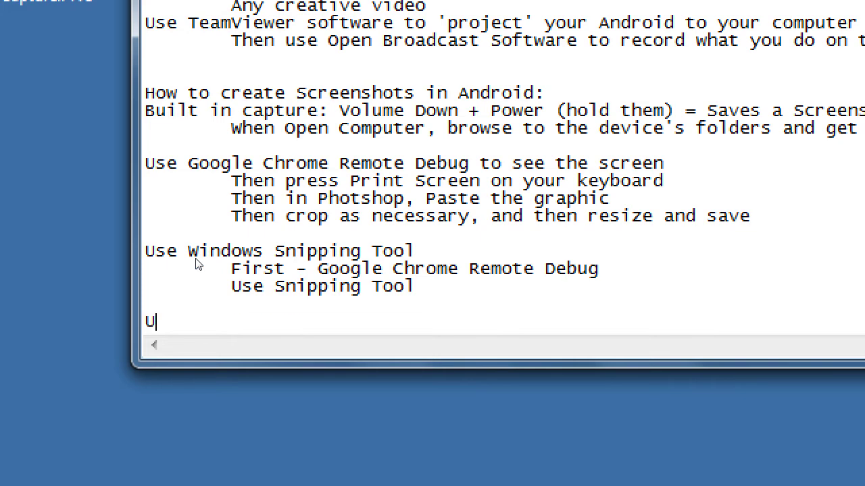
text(se the Android Mo)
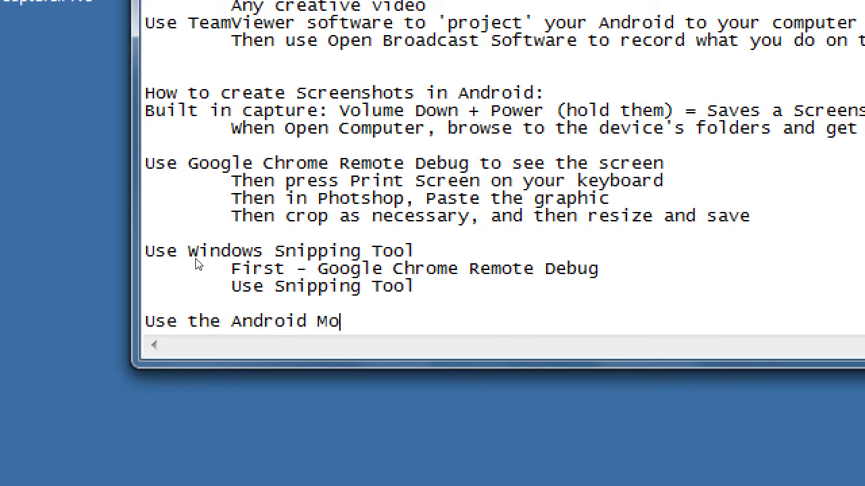
text(nitor App to )
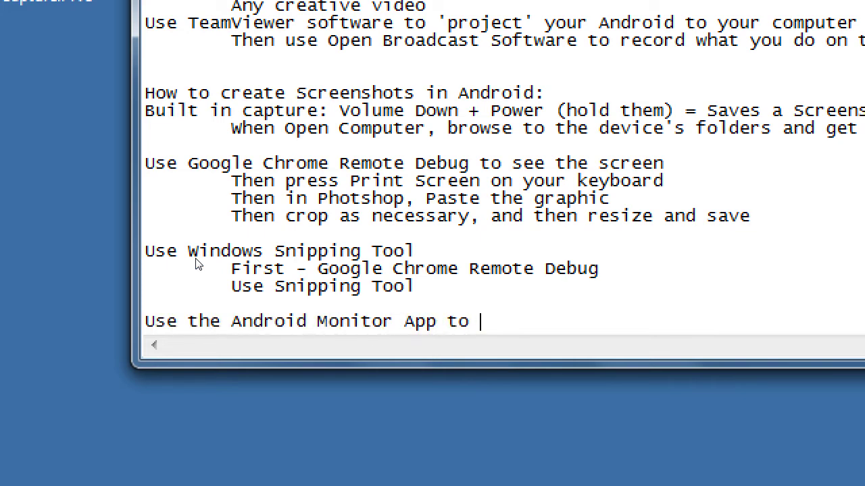
text(take a scr)
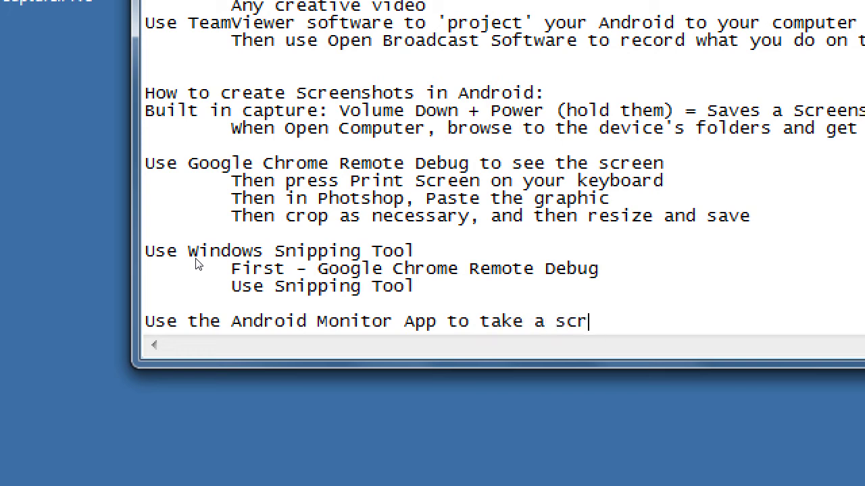
text(eenshot)
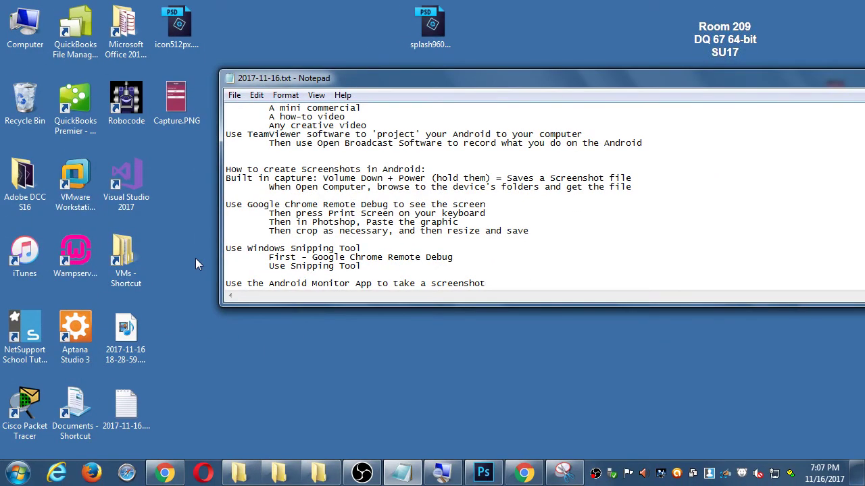
Step: Browse from Computer into Local Disk (C:) and Program Files looking for the Android folder
key(super+d)
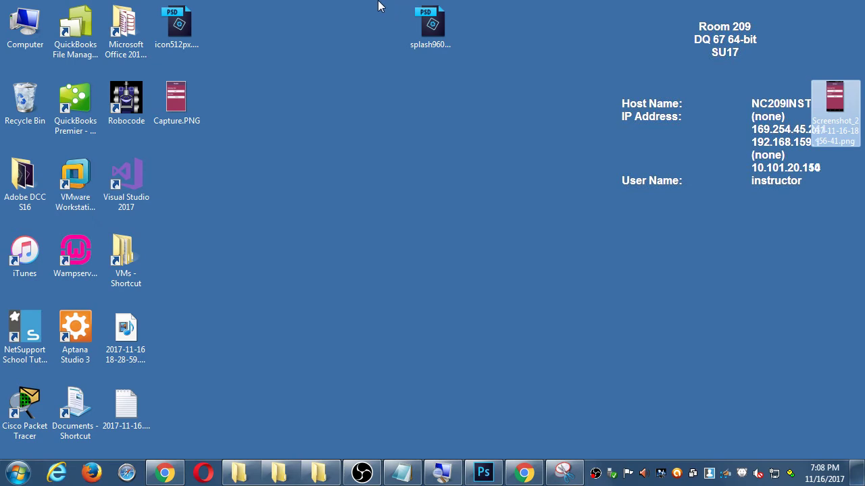
click(338, 125)
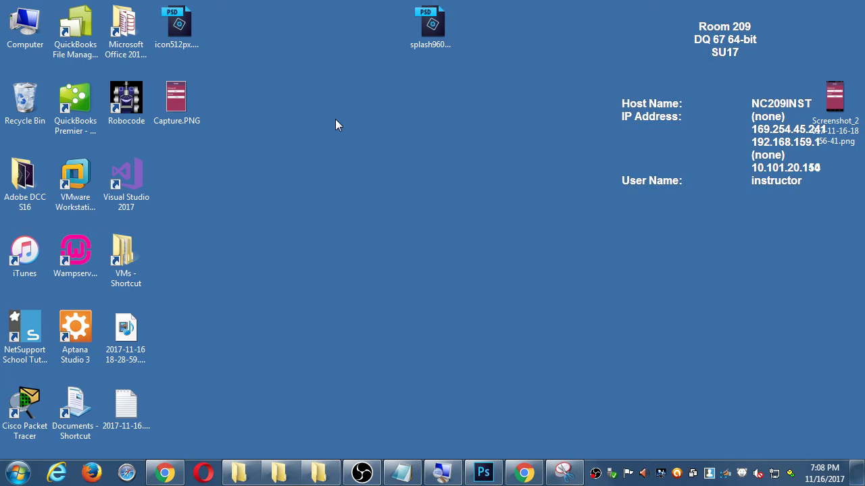
double_click(25, 27)
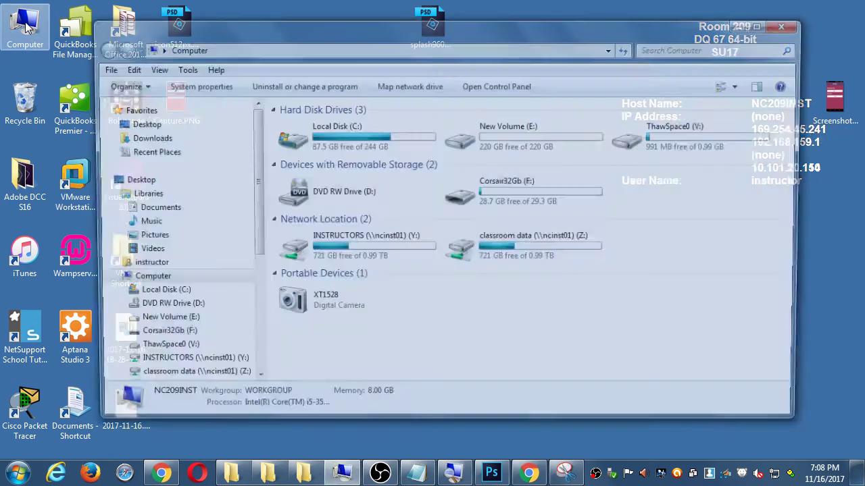
double_click(360, 146)
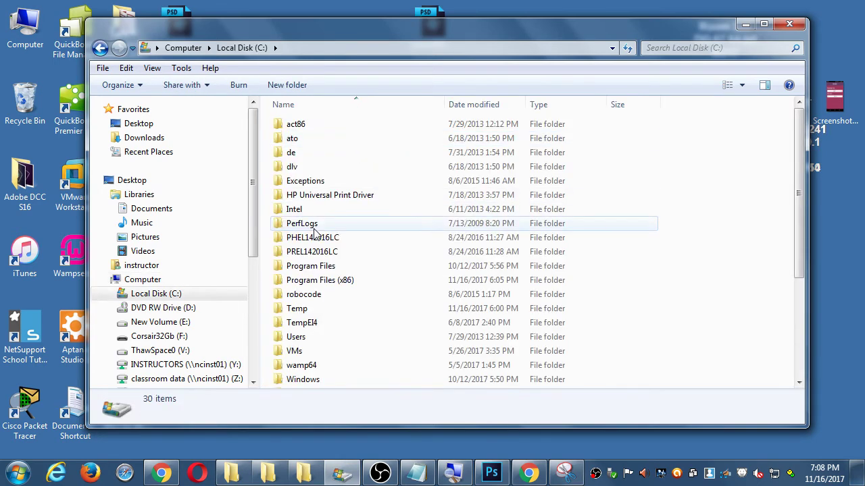
double_click(334, 267)
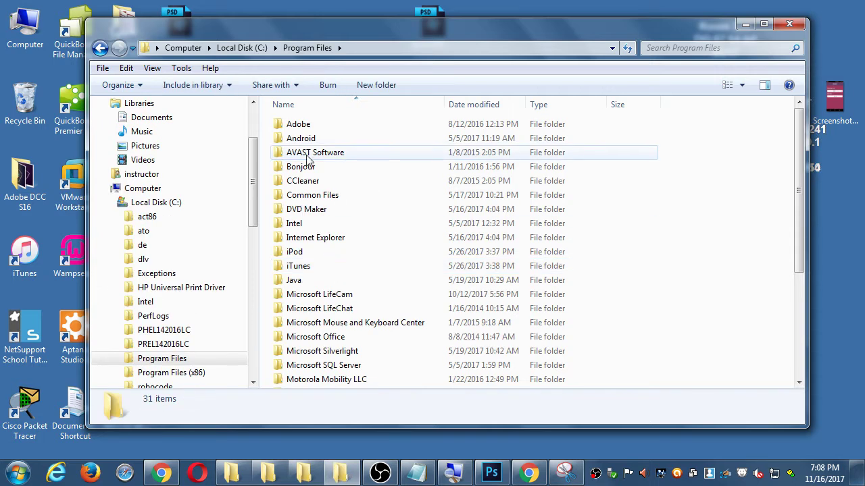
click(281, 142)
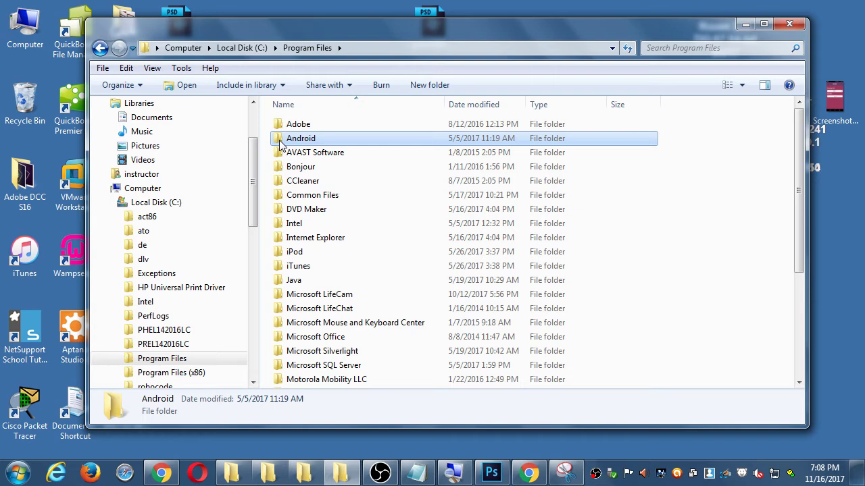
double_click(281, 142)
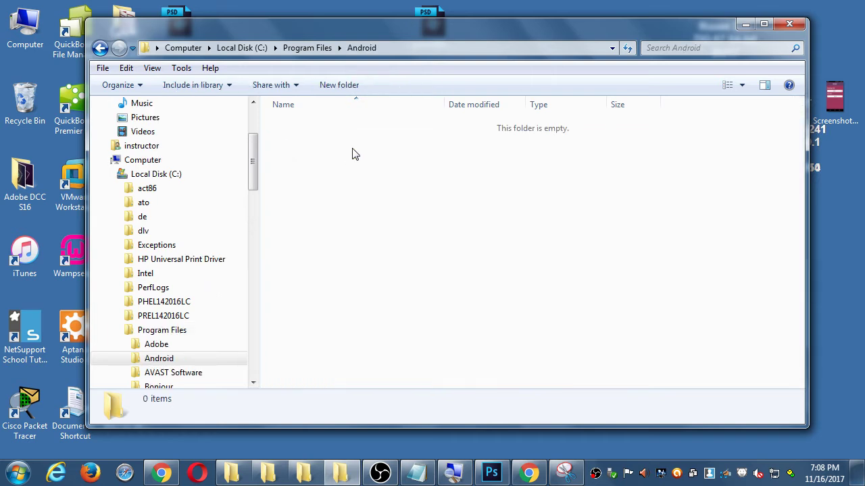
key(BackSpace)
key(BackSpace)
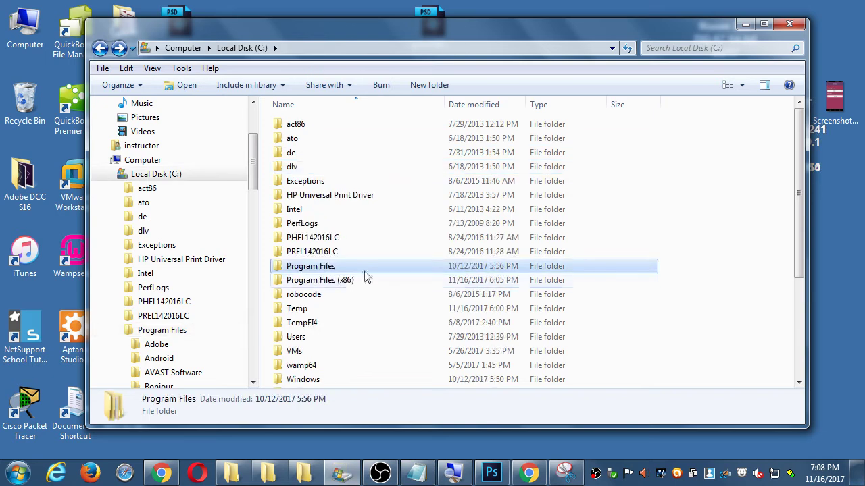
Step: Open Program Files (x86)\Android\android-sdk\tools and select monitor.bat
double_click(350, 281)
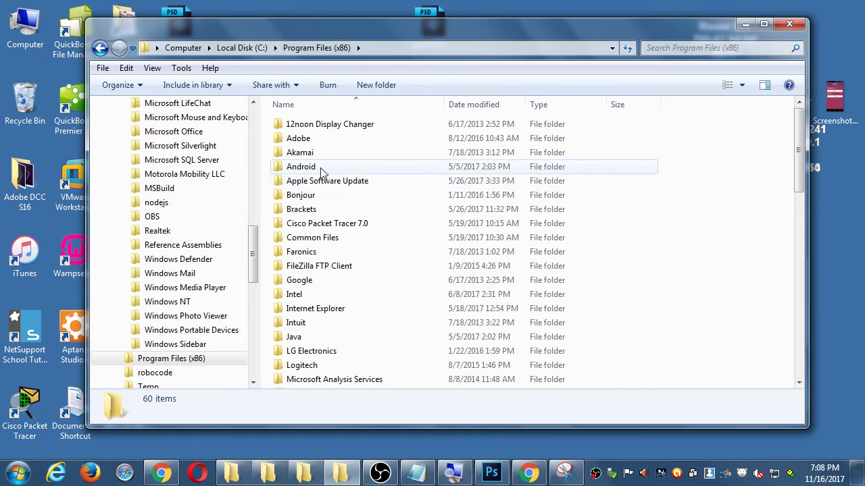
key(BackSpace)
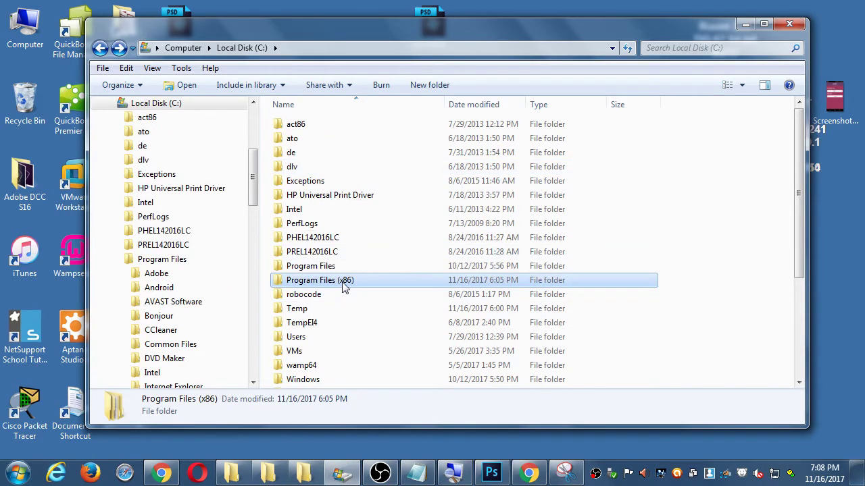
double_click(344, 281)
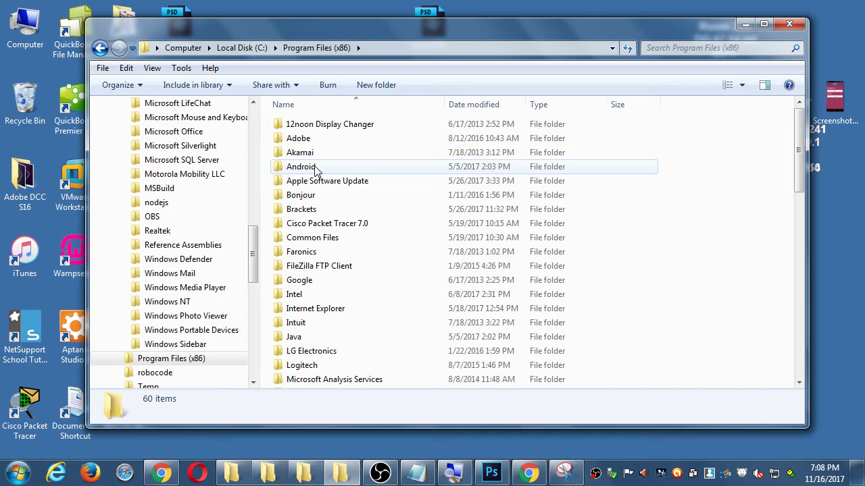
double_click(300, 167)
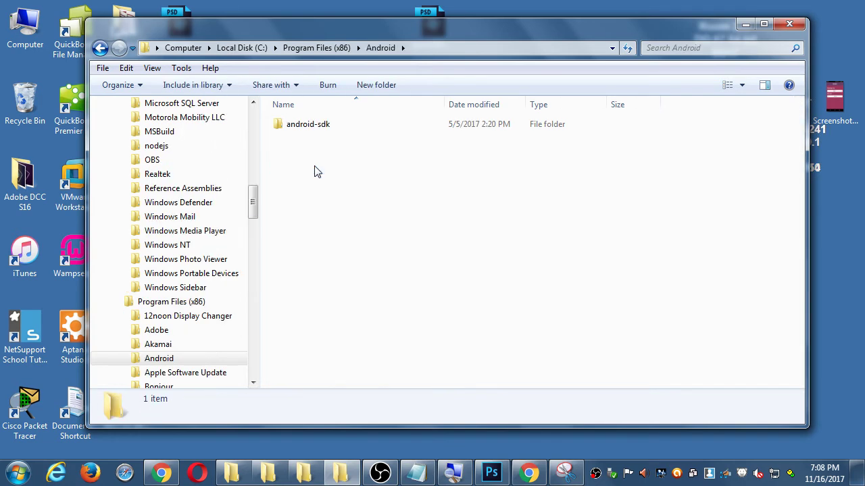
double_click(322, 131)
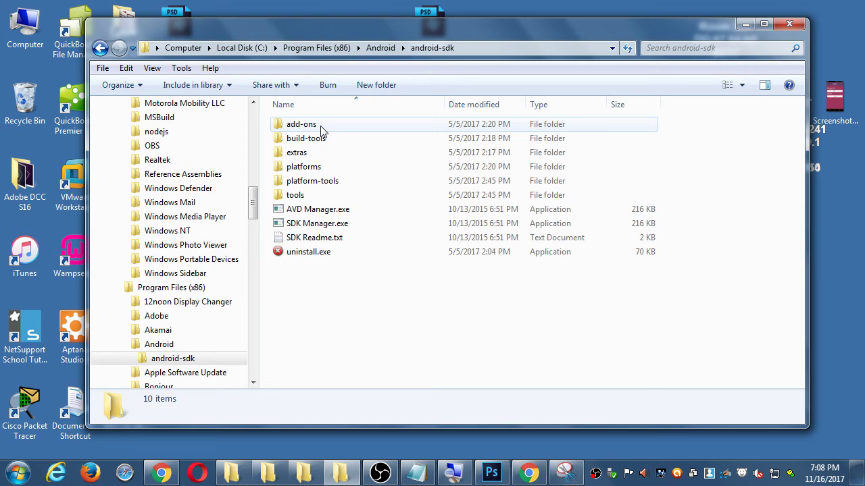
double_click(306, 198)
drag(368, 27, 676, 34)
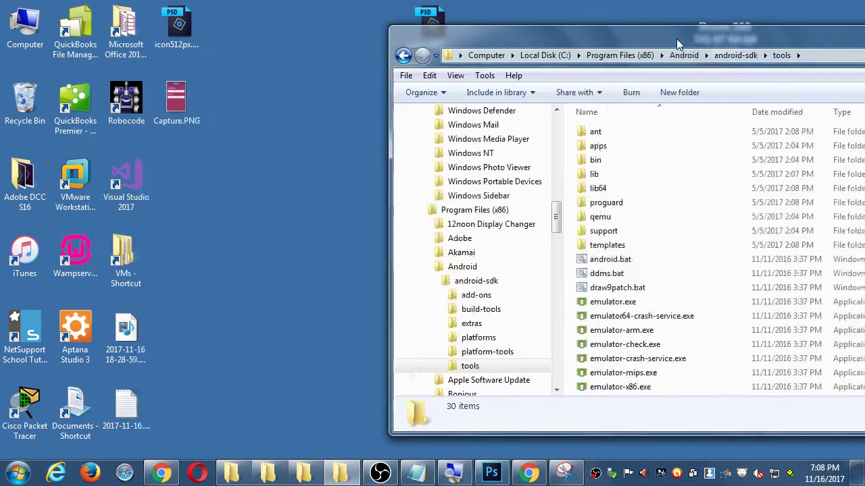
scroll(678, 280, down, 4)
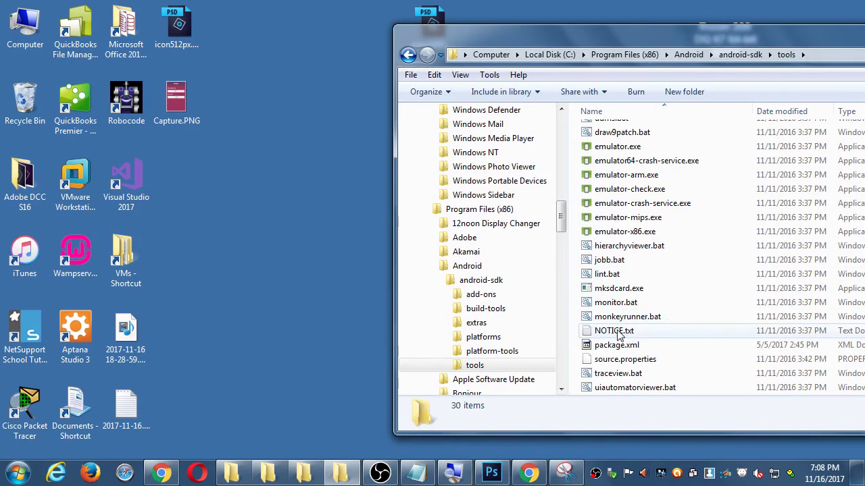
click(601, 304)
drag(540, 37, 743, 30)
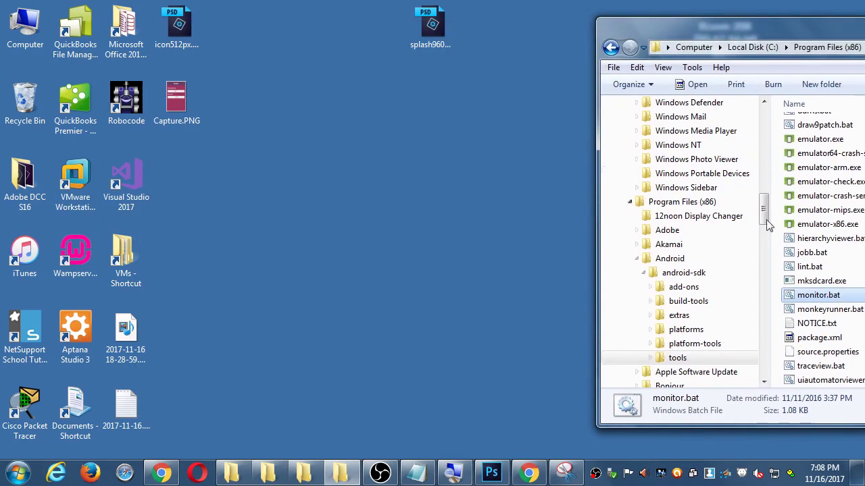
Step: Run monitor.bat, minimize Explorer, and accept the Android SDK usage-statistics notice with Proceed
double_click(792, 298)
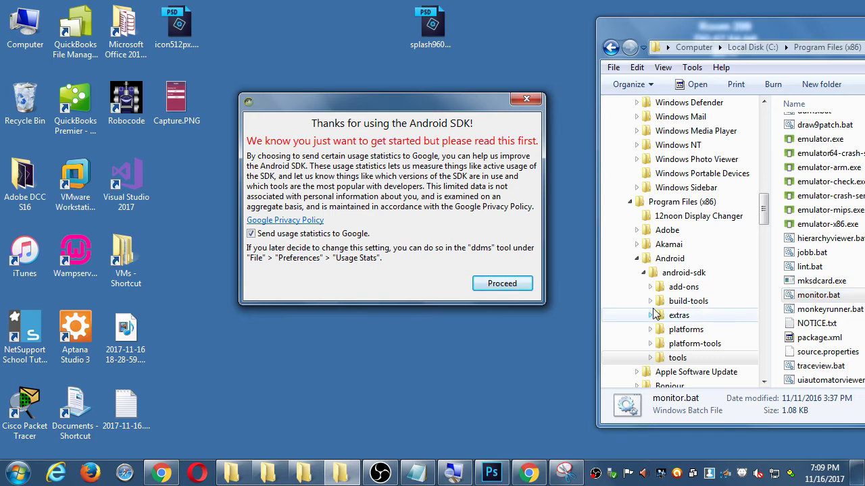
drag(283, 35, 137, 49)
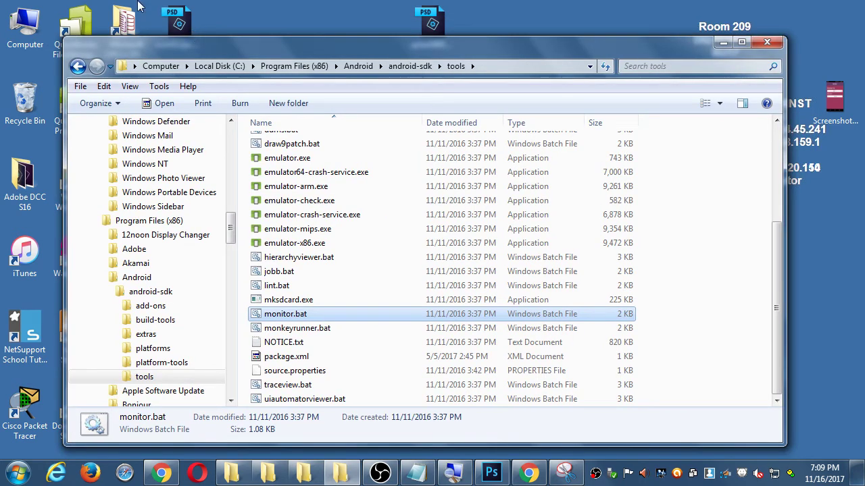
click(722, 43)
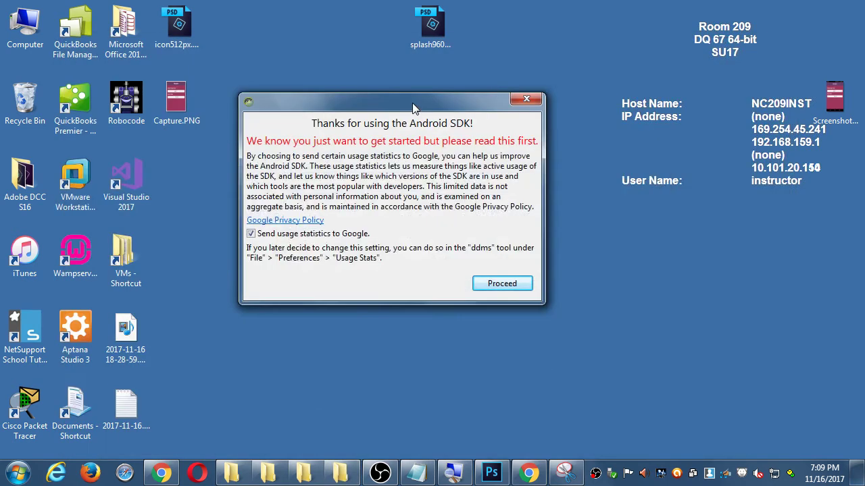
drag(411, 154, 388, 46)
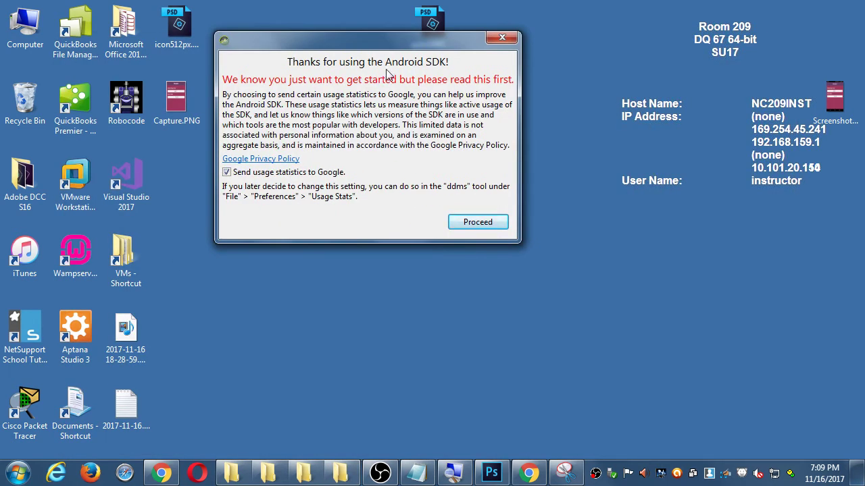
click(495, 223)
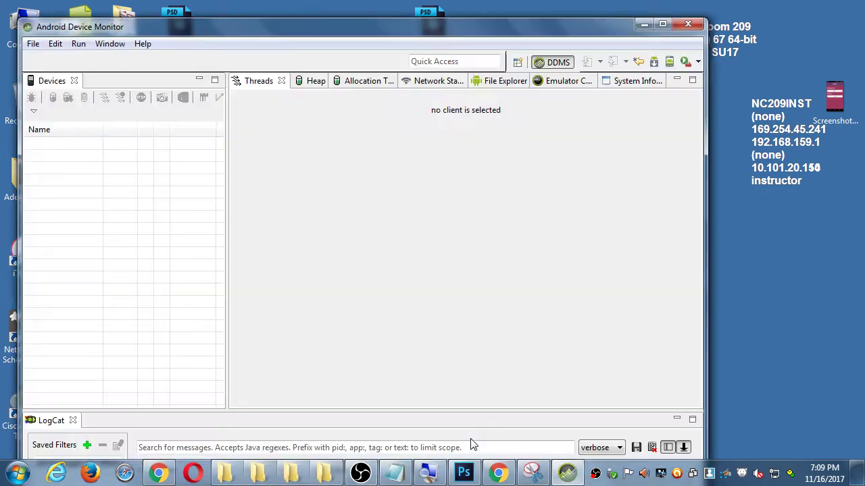
drag(386, 33, 397, 4)
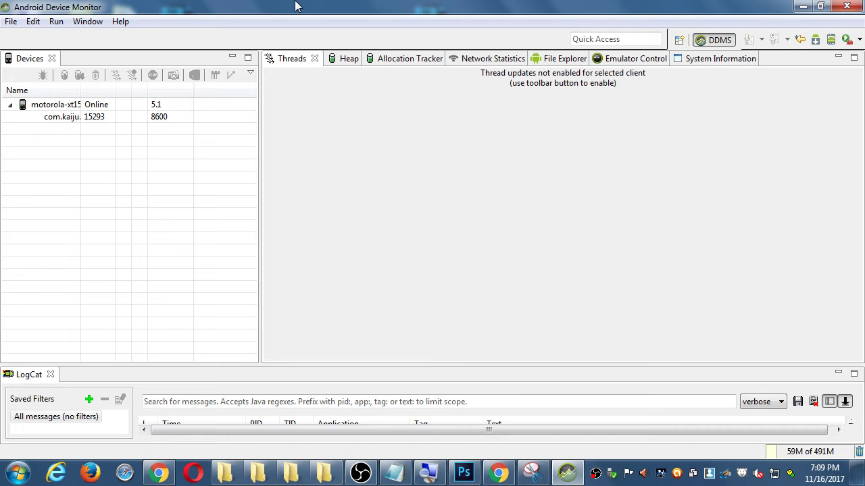
click(59, 107)
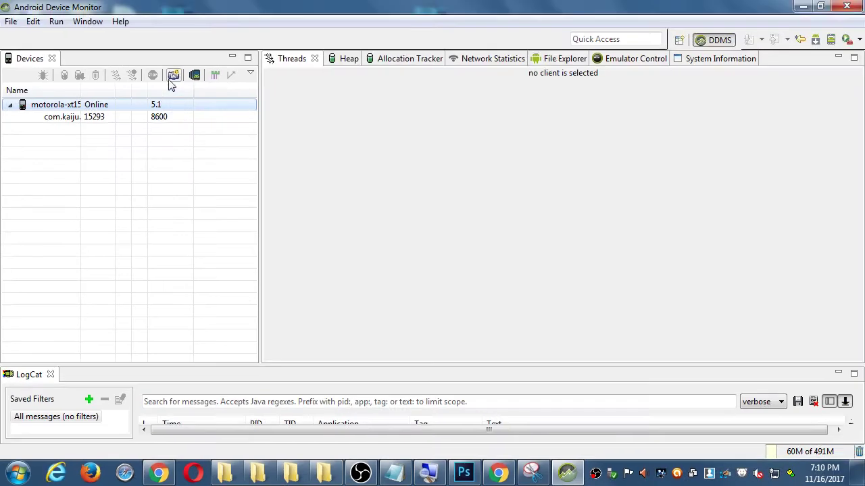
click(173, 75)
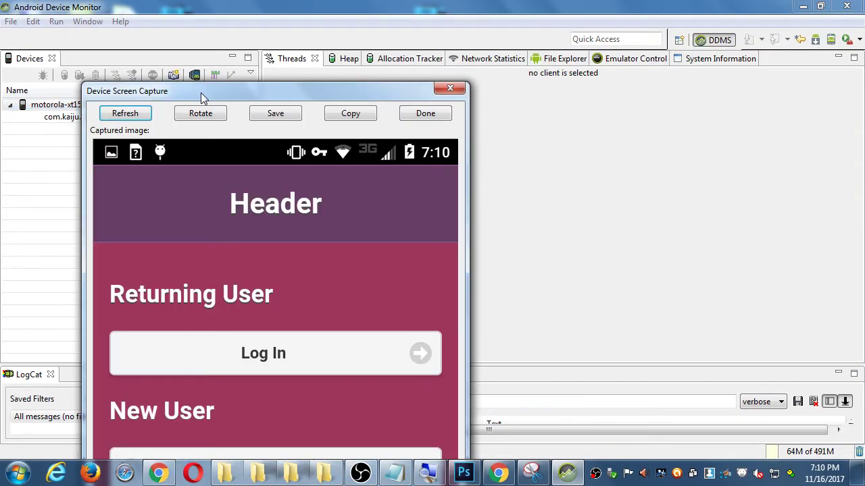
drag(198, 92, 194, 29)
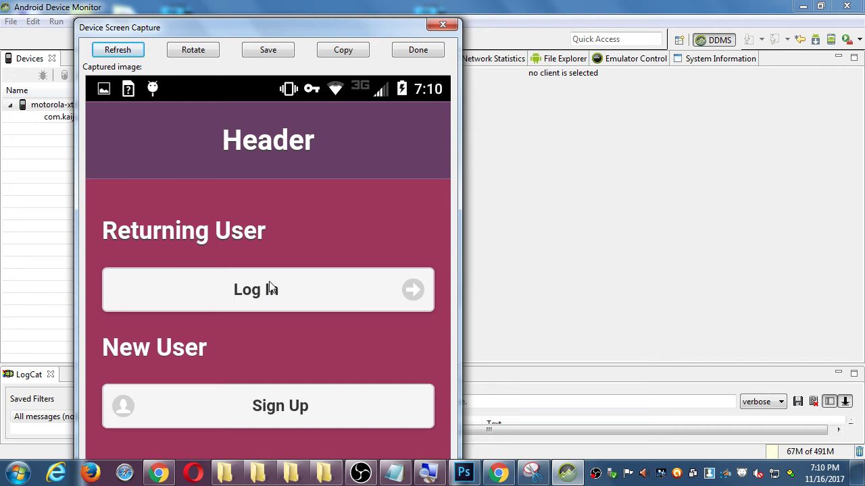
click(112, 54)
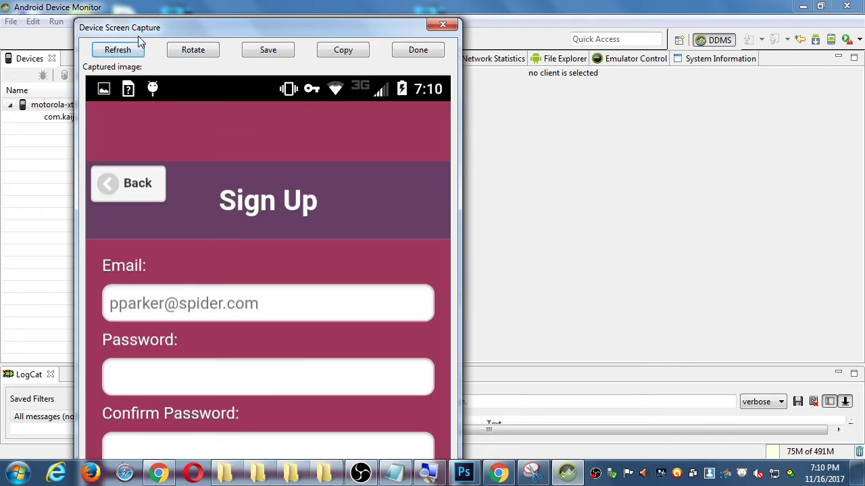
click(134, 51)
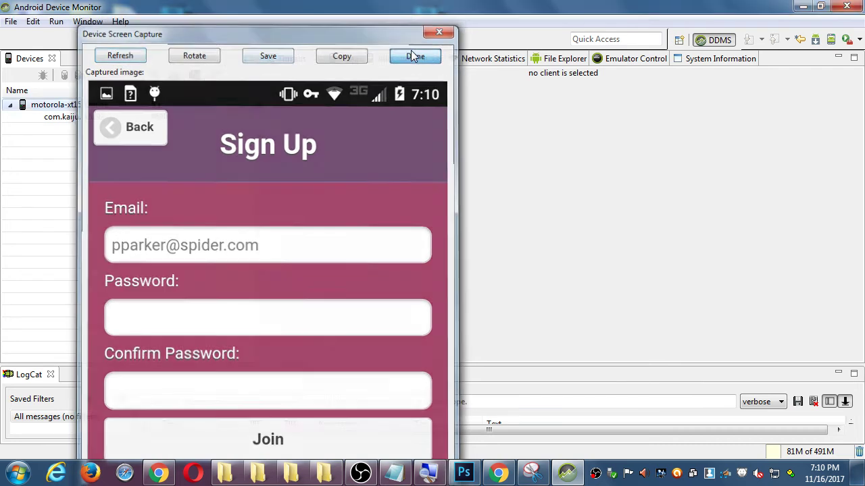
click(414, 53)
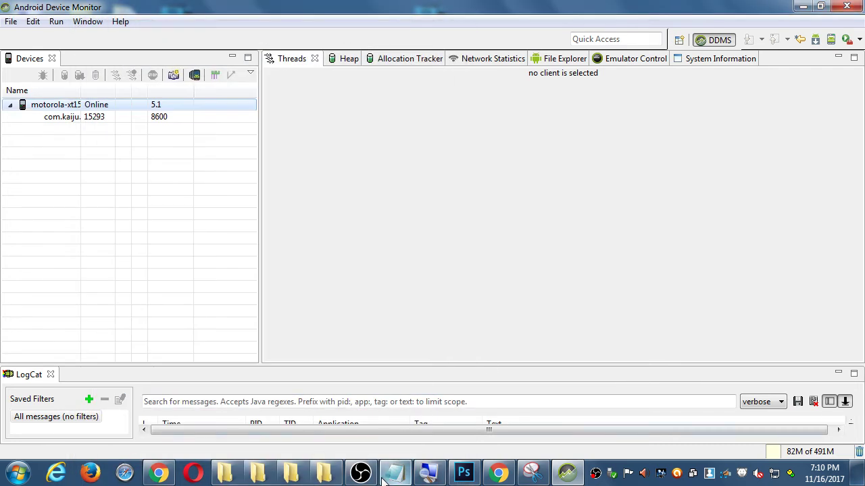
Step: Paste the android-sdk tools folder path followed by \monitor.bat as an indented note line
click(323, 472)
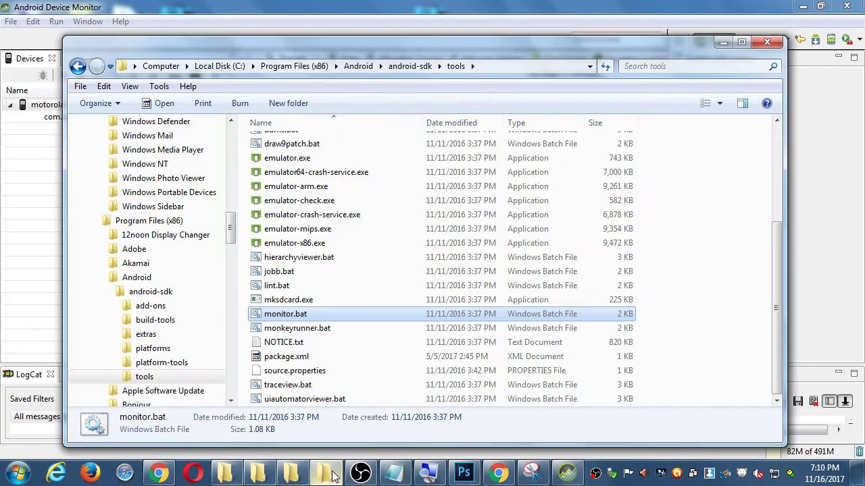
click(518, 68)
key(ctrl+c)
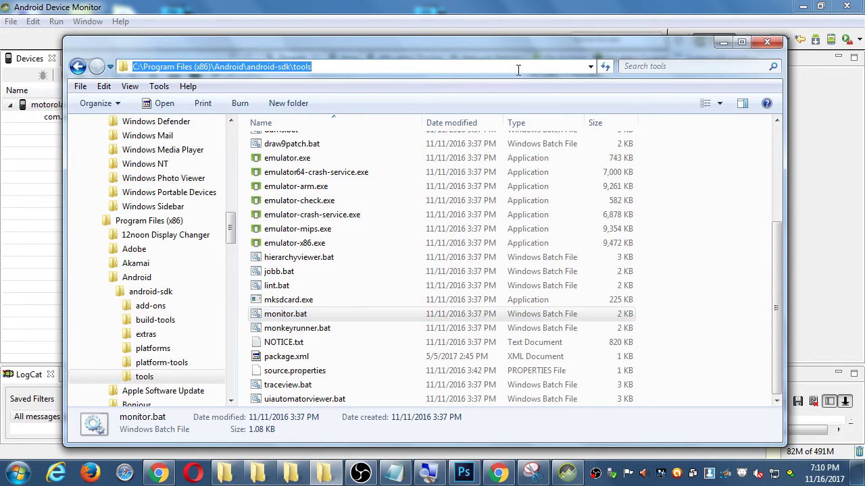
click(394, 471)
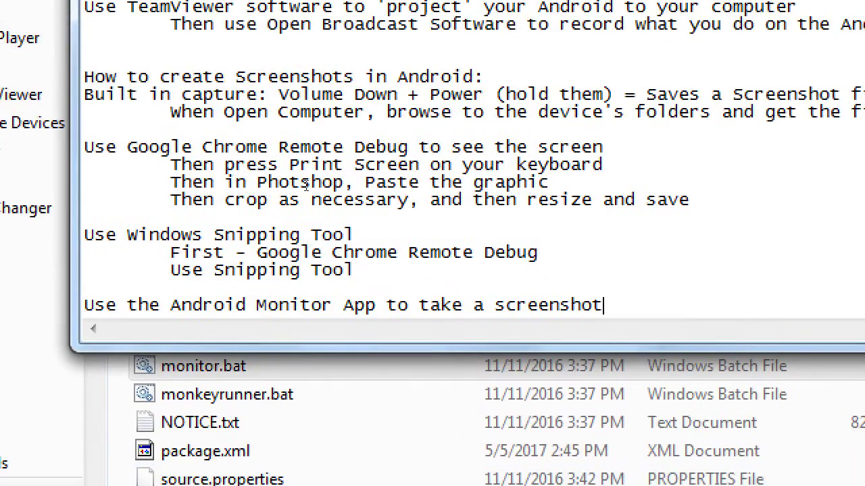
key(Return)
key(Tab)
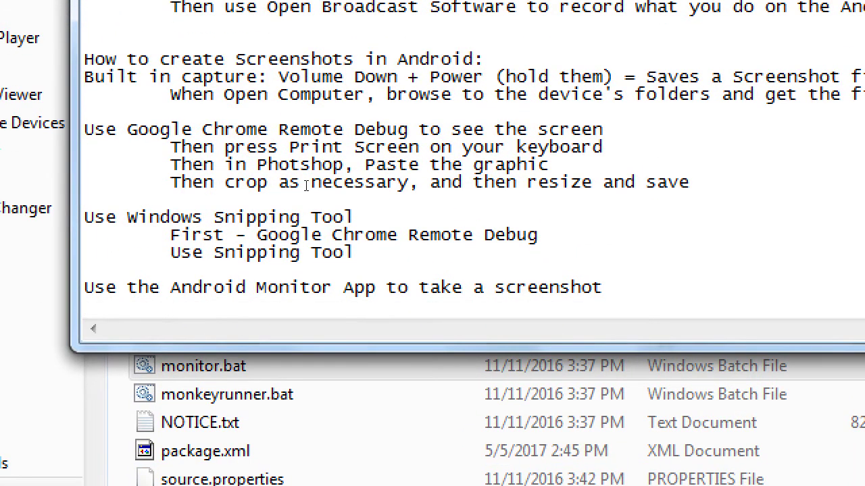
key(ctrl+v)
text(\m)
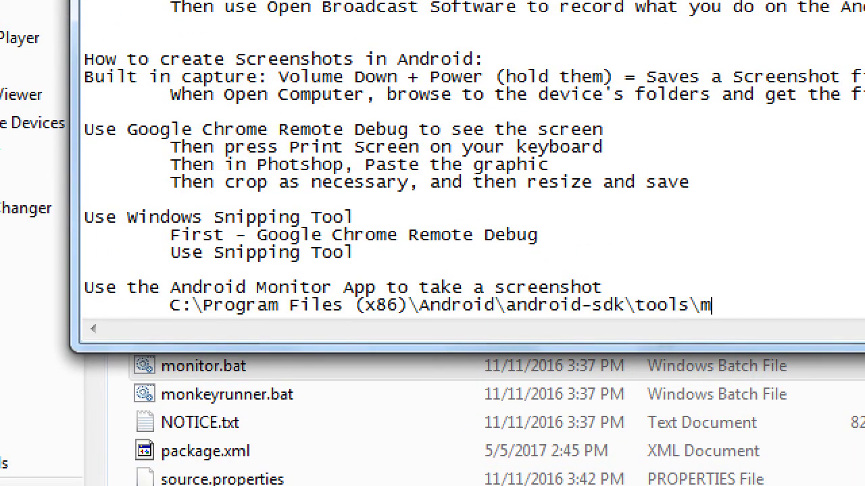
text(onitor.bat)
Step: Add the step 'Open the folder, run the app' alongside the path line
key(Up)
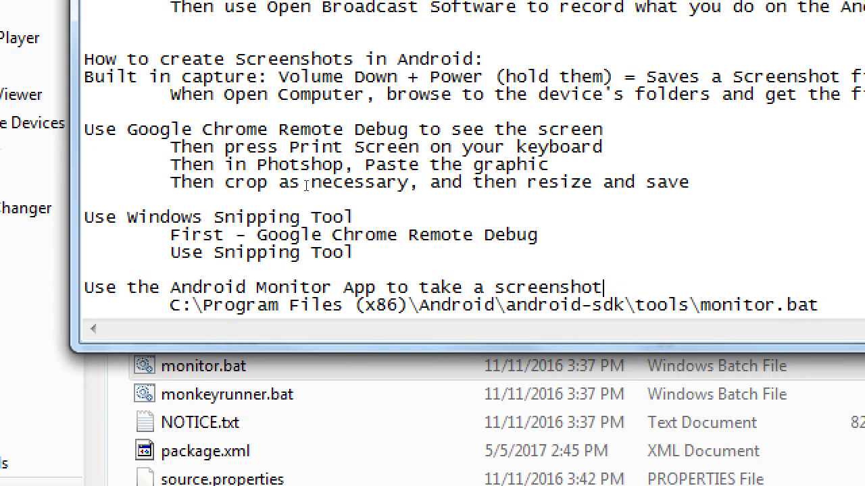
key(Down)
key(shift+Home)
key(Tab)
key(ctrl+z)
key(Down)
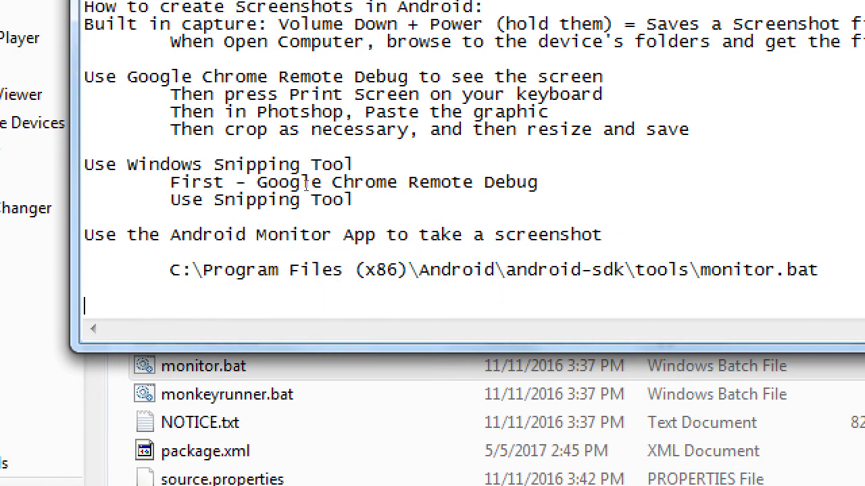
key(Up)
key(End)
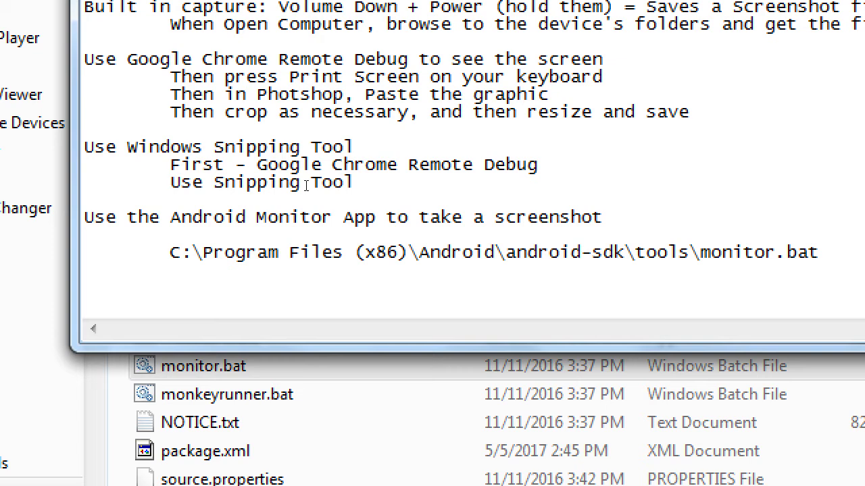
text(Open the folder)
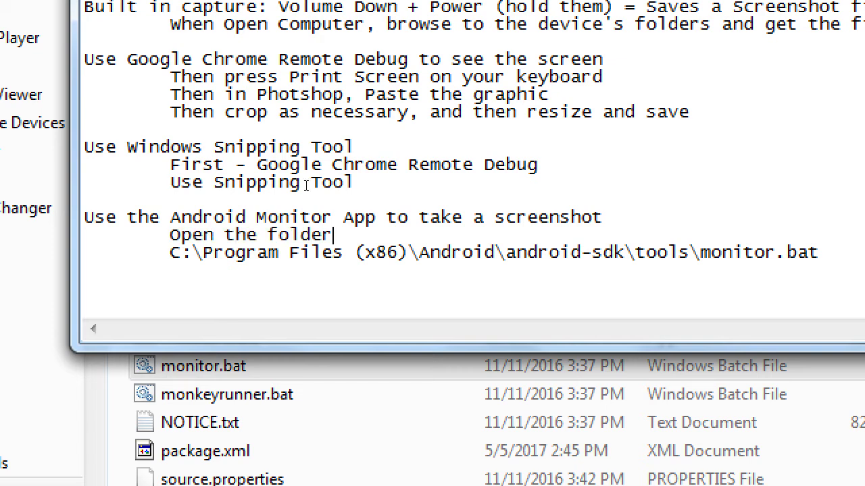
text(, run the app)
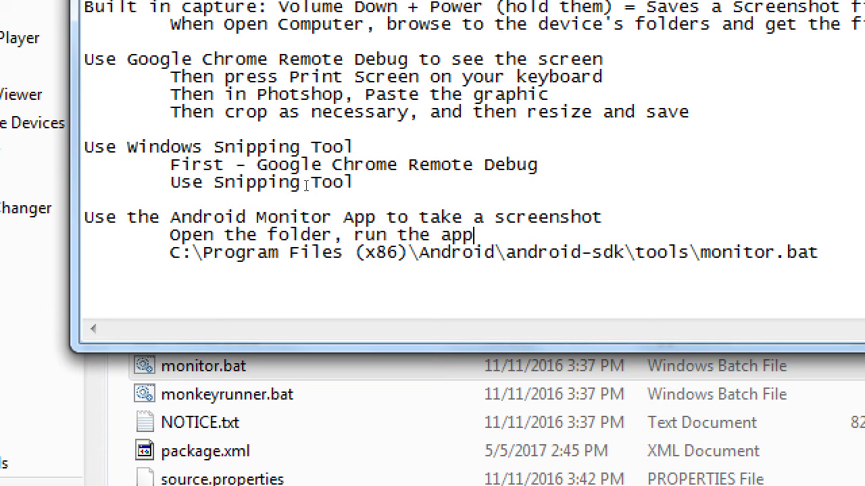
Step: Add indented steps 'Click device at left, then click Camera icon' and 'Refresh to take screenshots'
key(Up)
key(Up)
key(Tab)
text(()
key(BackSpace)
text(Click device)
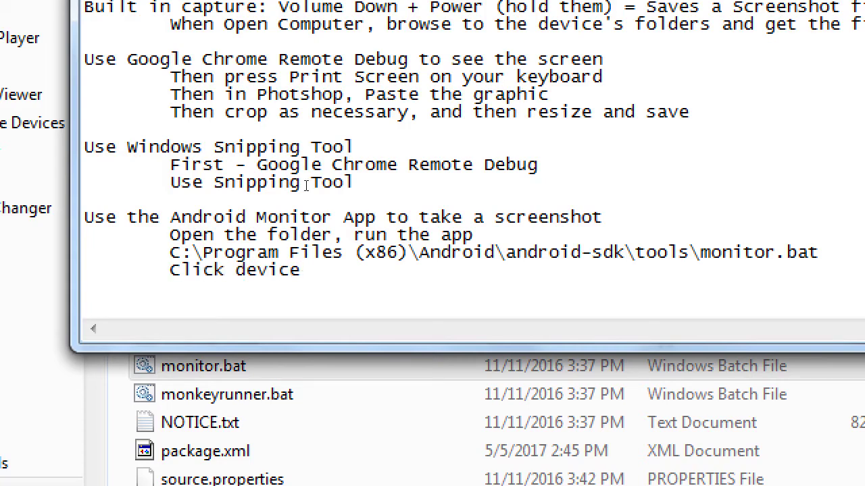
text( at left, th)
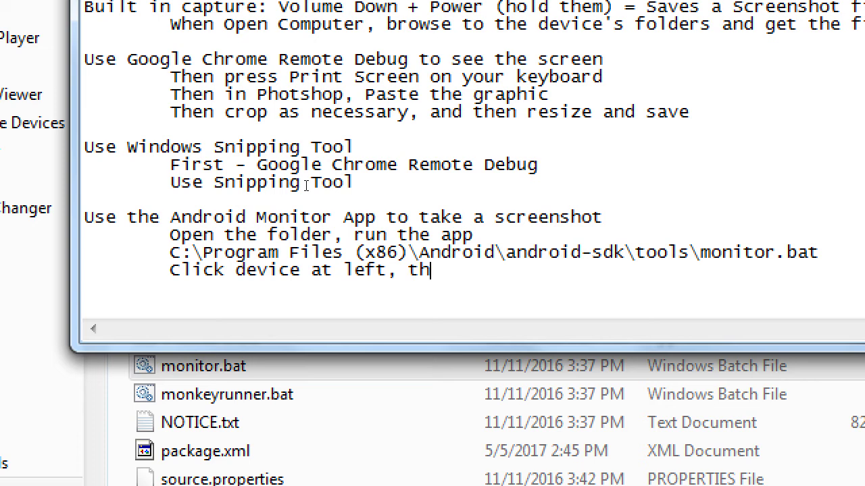
text(en click )
text(Came)
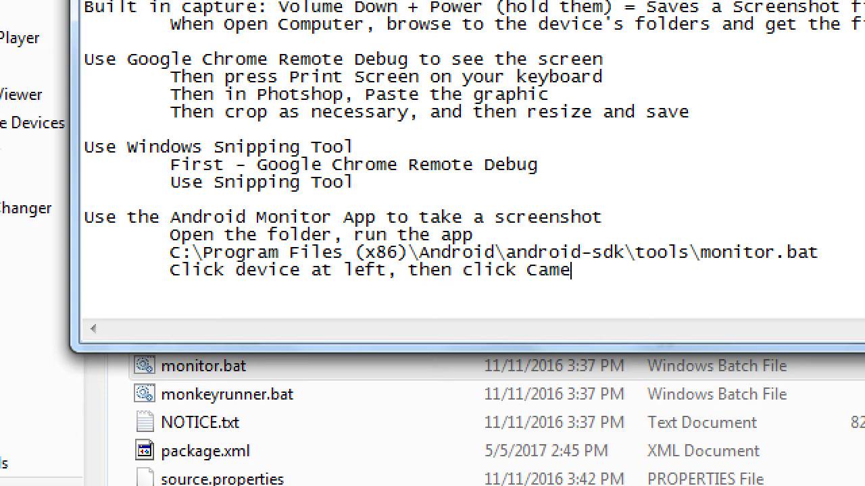
text(ra icon)
key(Return)
key(Tab)
text(Refresh to )
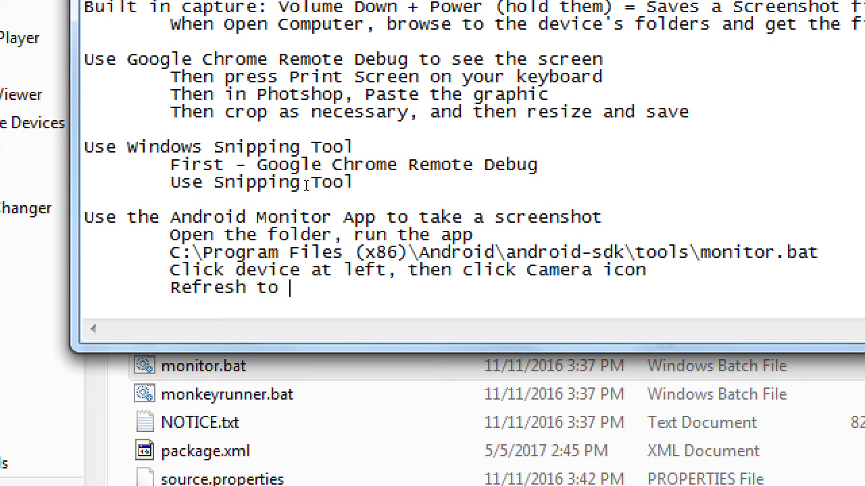
text(take screen)
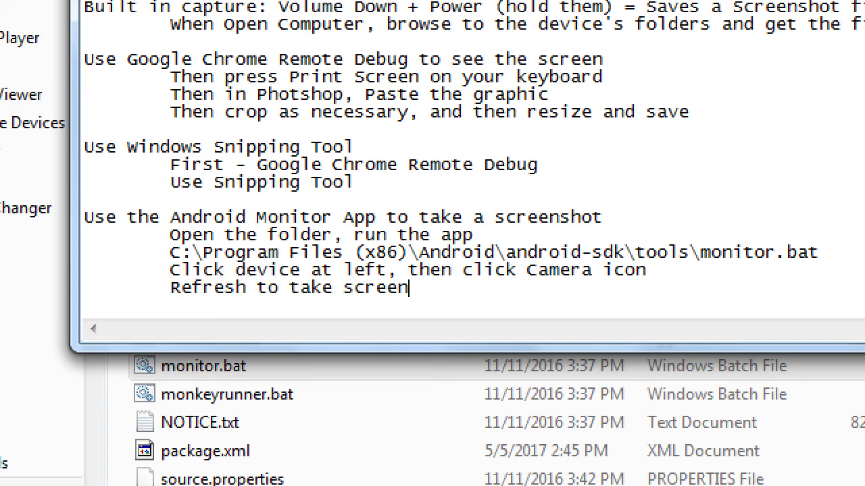
text(shots)
Step: Add the final step 'Save the file'
key(Return)
key(Return)
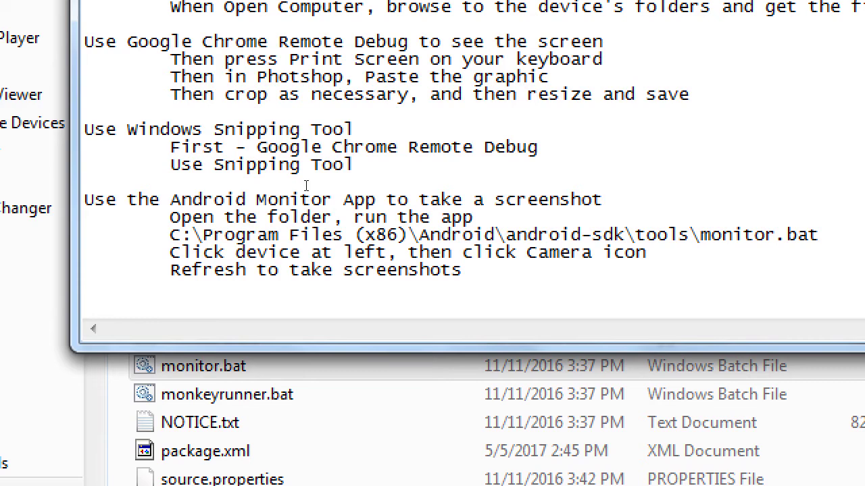
text(Save the fine)
key(BackSpace)
key(BackSpace)
text(le)
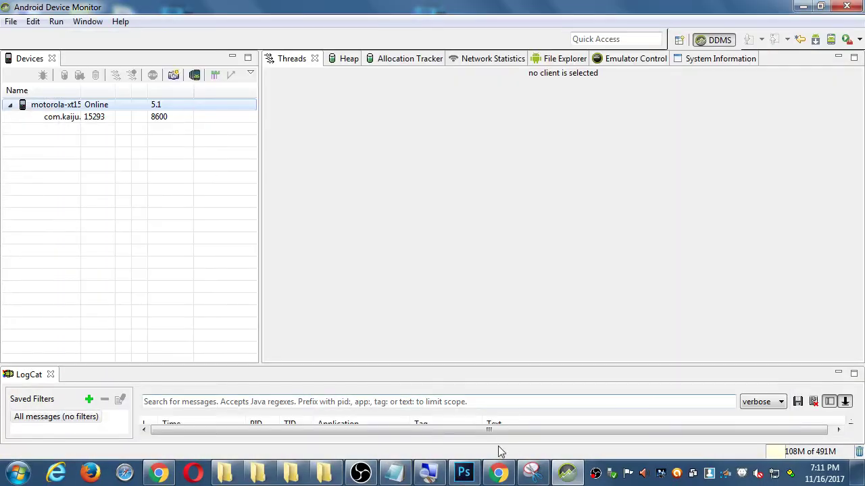
Step: Take a fresh phone capture, save it as device-2017-11-16-191154.png in F:\MAD III, and close the capture window
click(173, 75)
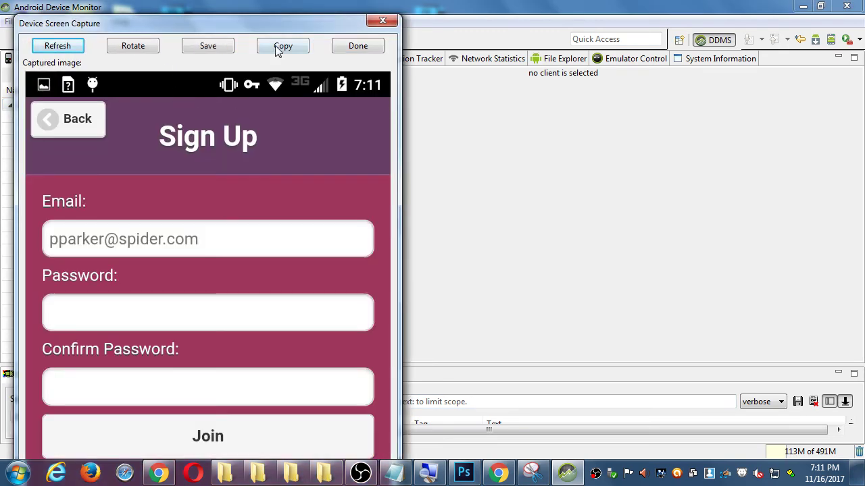
click(218, 50)
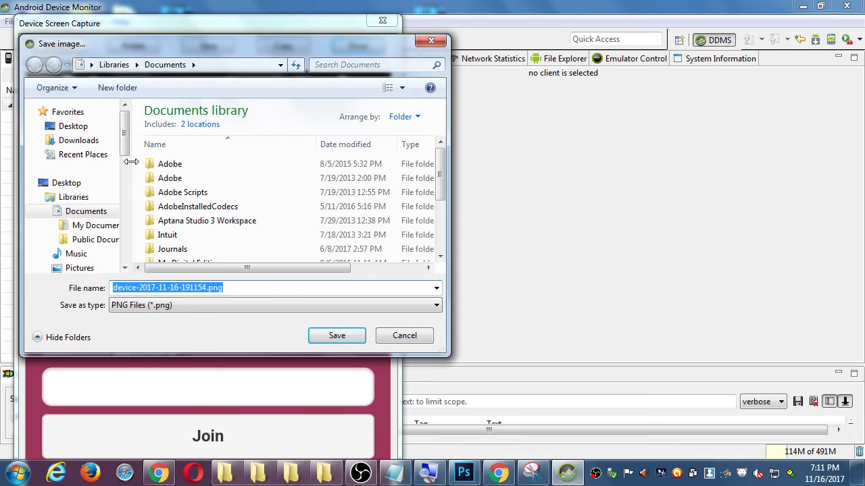
click(80, 128)
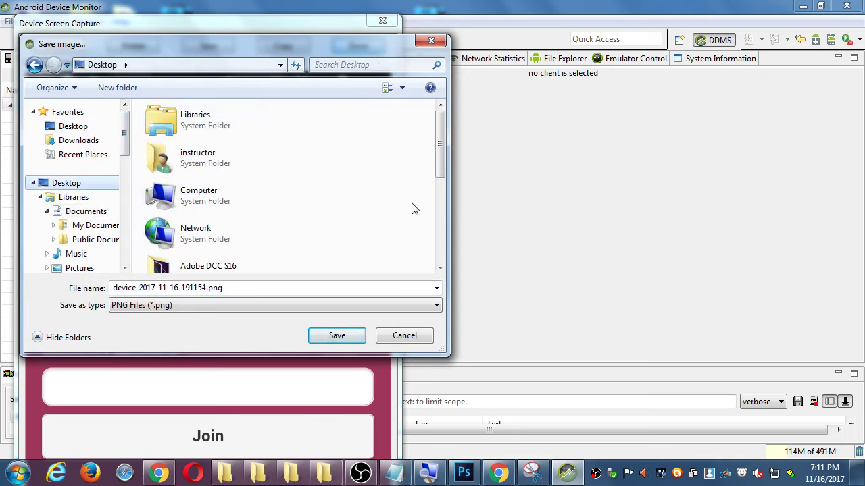
drag(448, 205, 590, 194)
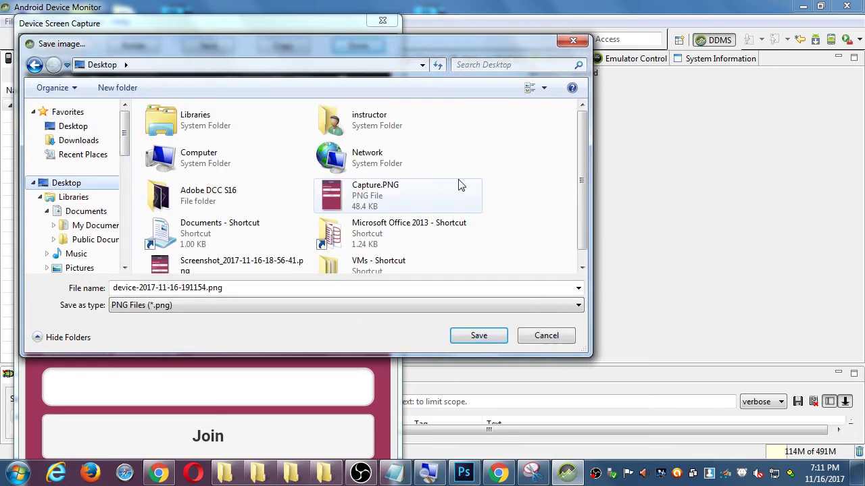
click(370, 173)
double_click(196, 157)
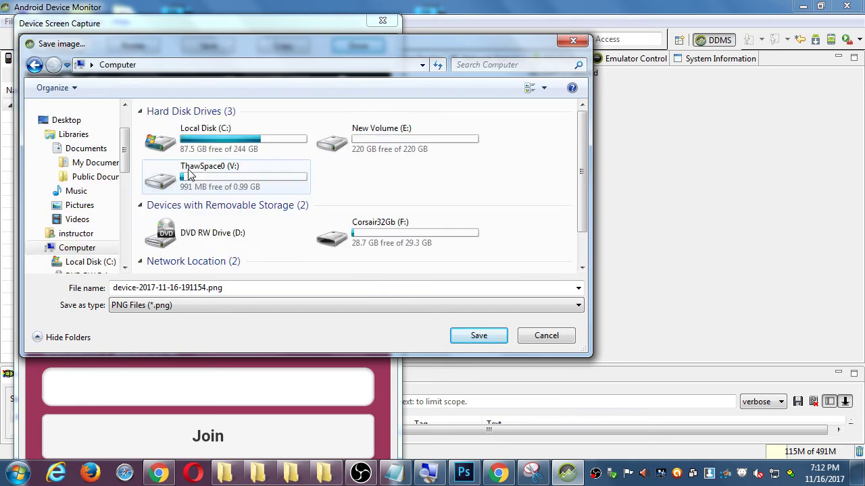
click(341, 231)
double_click(341, 232)
scroll(219, 229, down, 3)
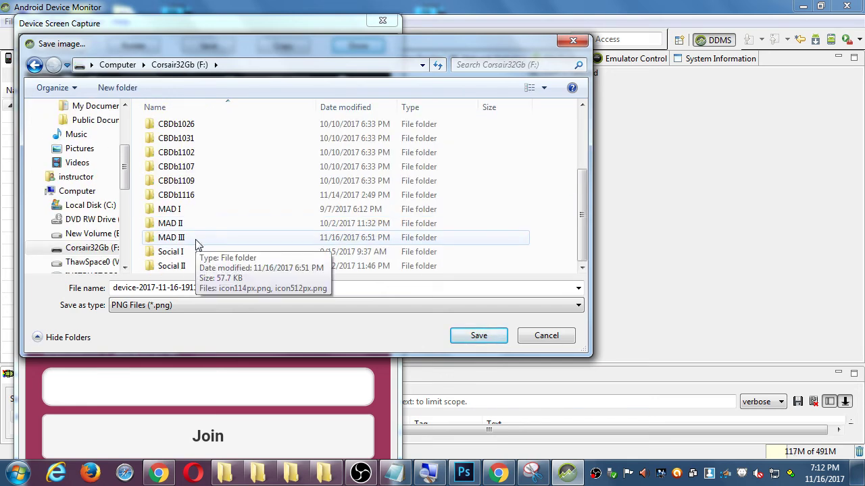
double_click(194, 244)
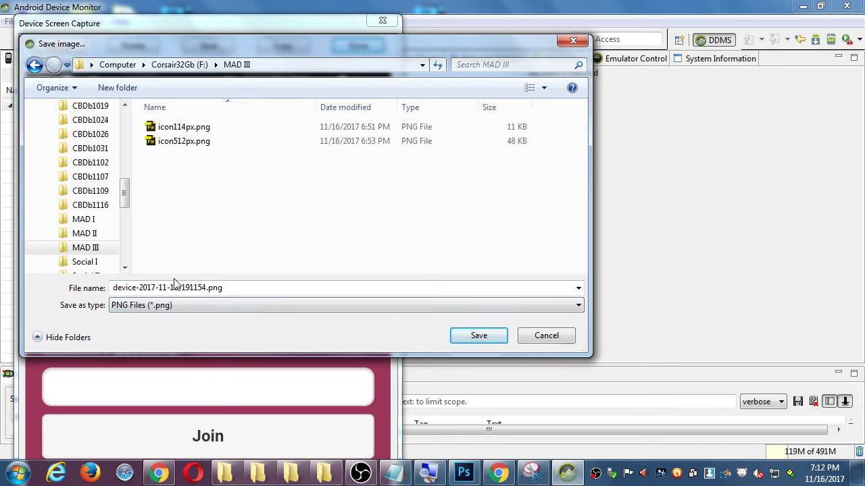
click(472, 335)
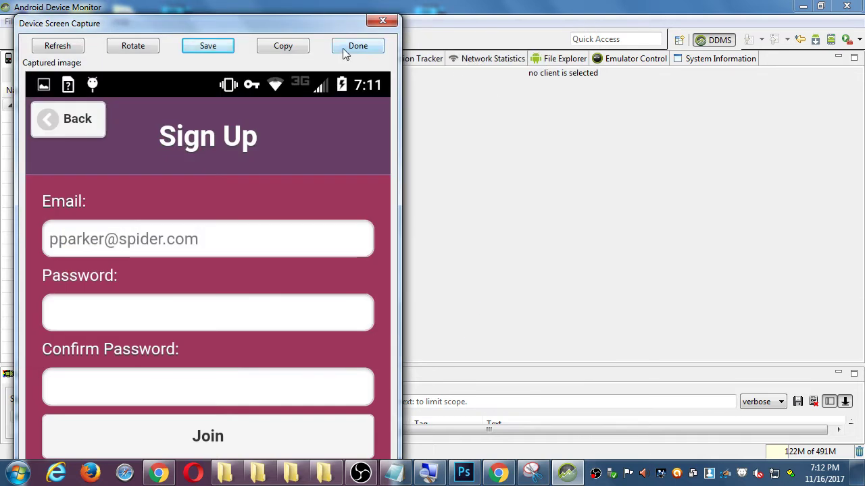
click(349, 45)
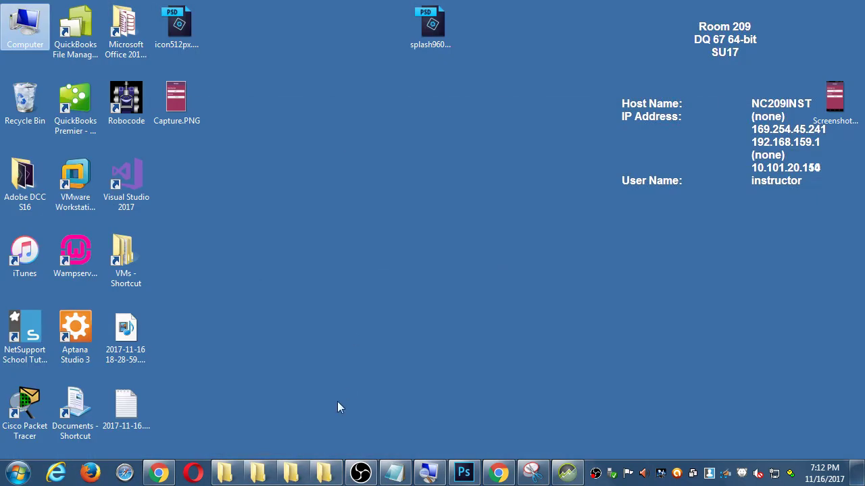
Step: Close or minimize the leftover Campos Fa17 and CBDb1116 folder windows
click(292, 473)
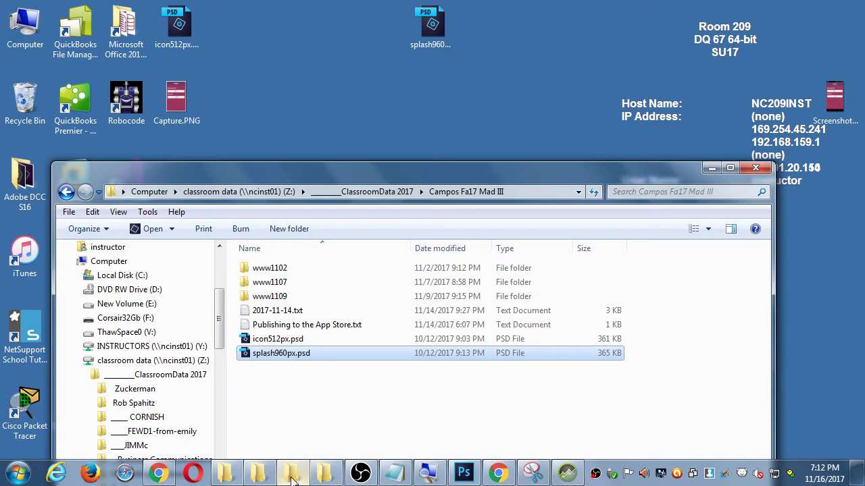
click(756, 167)
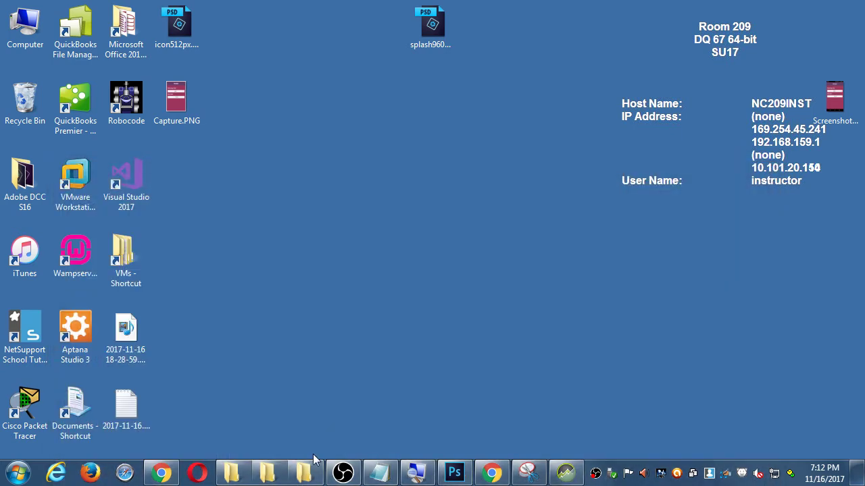
click(282, 473)
click(781, 58)
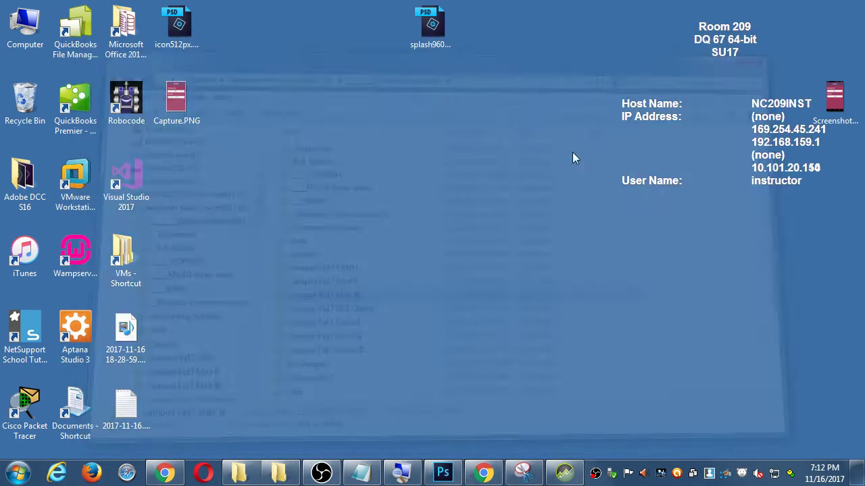
click(241, 473)
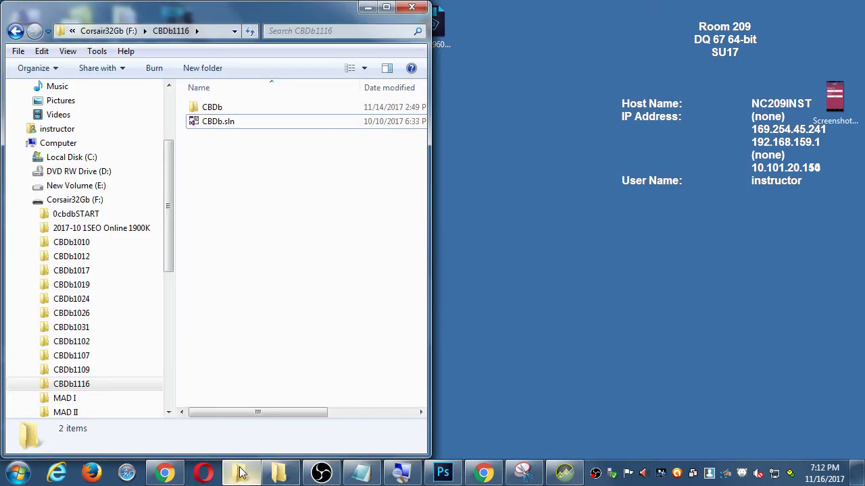
click(371, 12)
Step: Show F:\MAD III as Large Icons and select the 540 × 960 device PNG
double_click(25, 27)
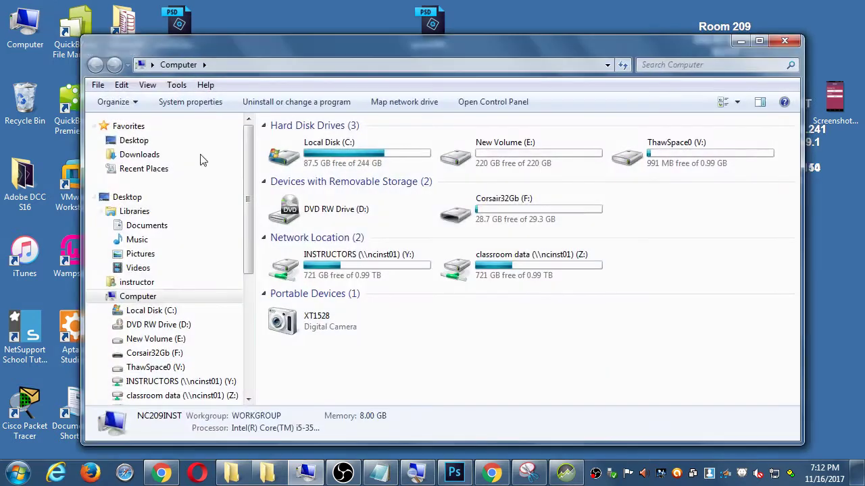
double_click(479, 213)
scroll(304, 316, down, 1)
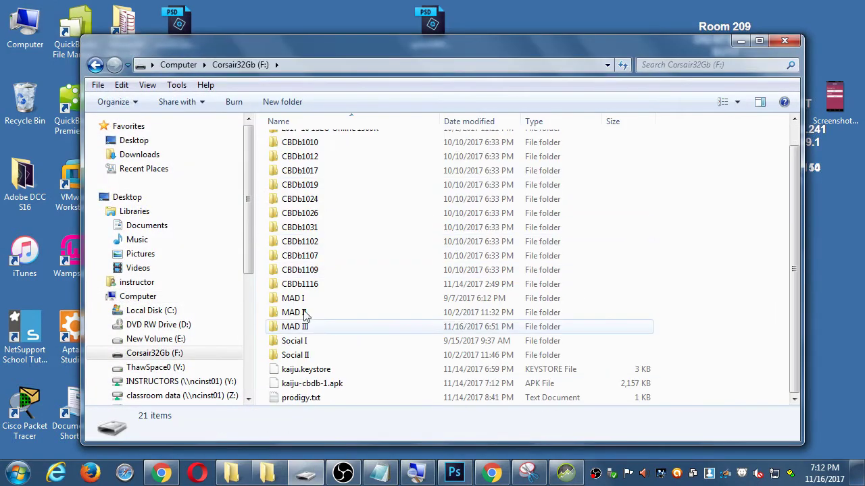
double_click(303, 326)
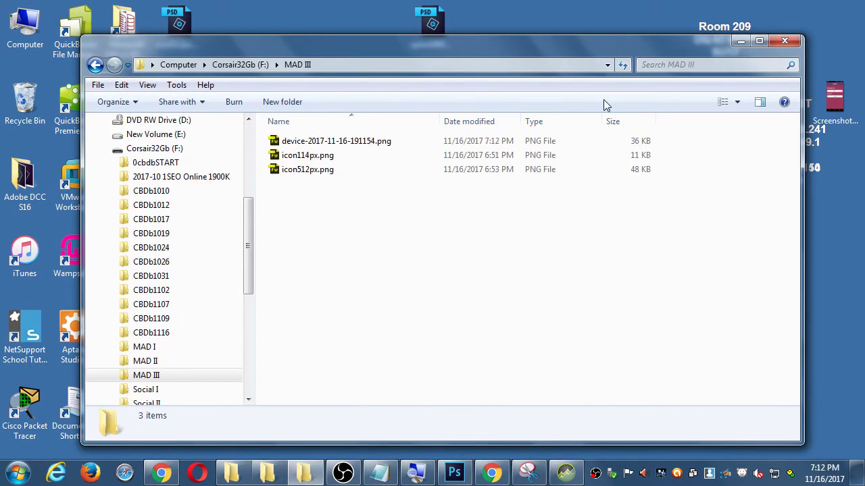
click(739, 101)
click(772, 41)
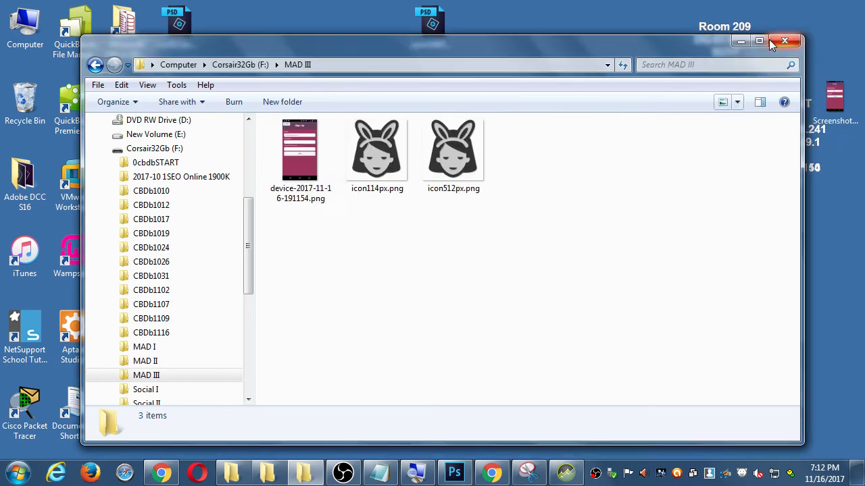
click(304, 158)
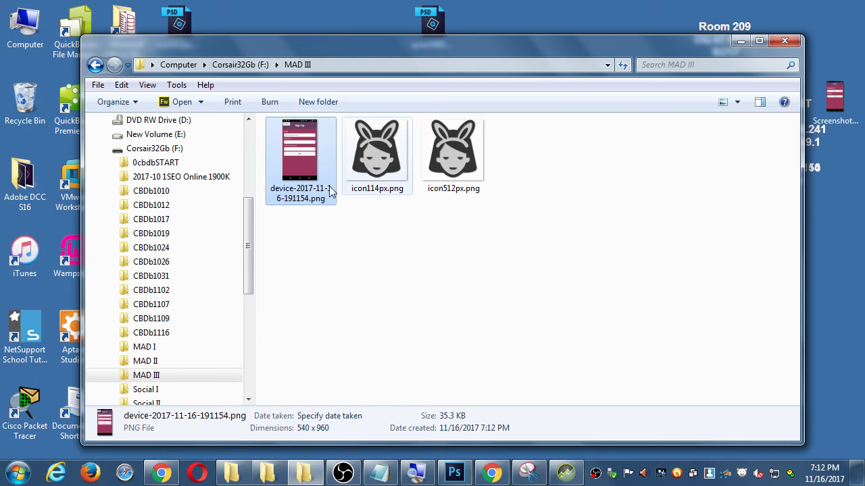
click(161, 473)
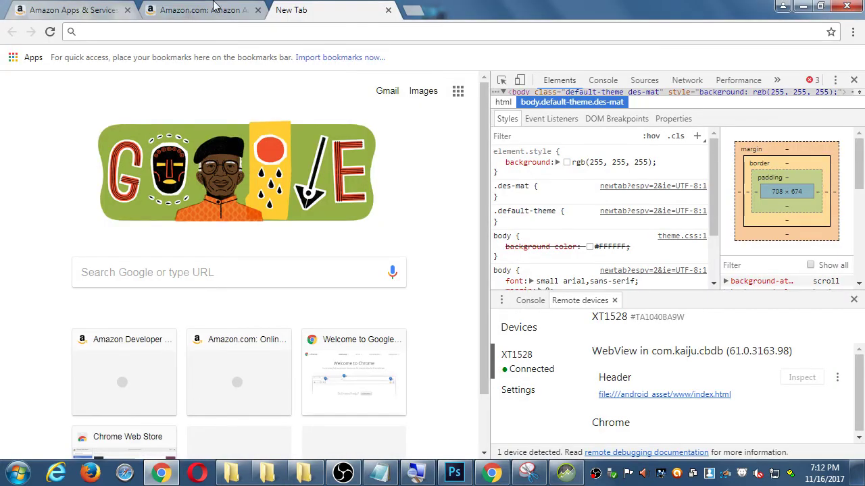
Step: Compare Amazon's General assets screenshot sizes (800 x 480 to 2560 x 1600px) with the 540 × 960 capture
click(208, 8)
click(95, 10)
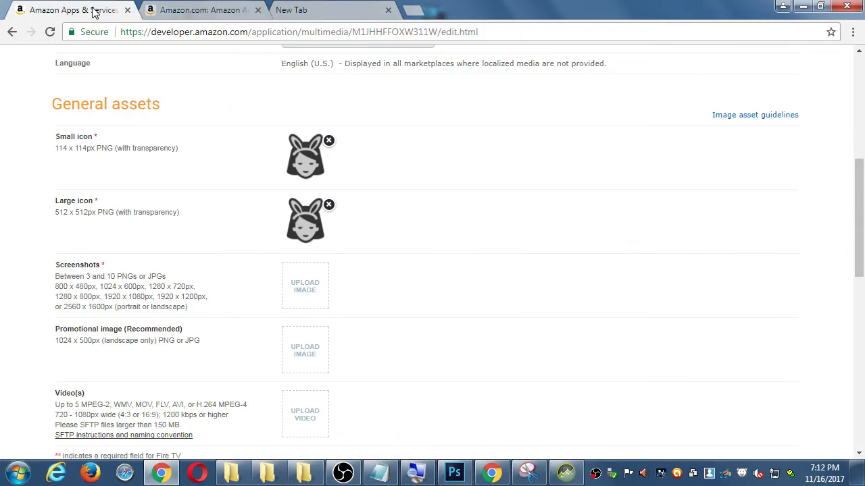
double_click(86, 287)
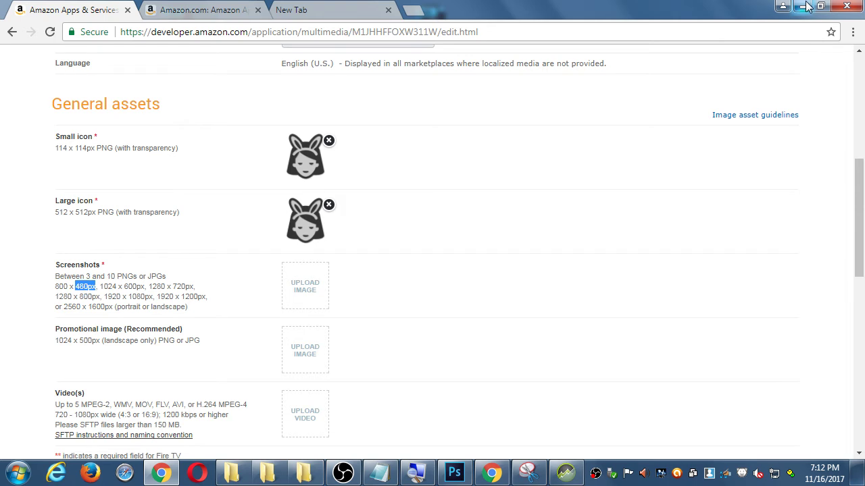
key(alt+Tab)
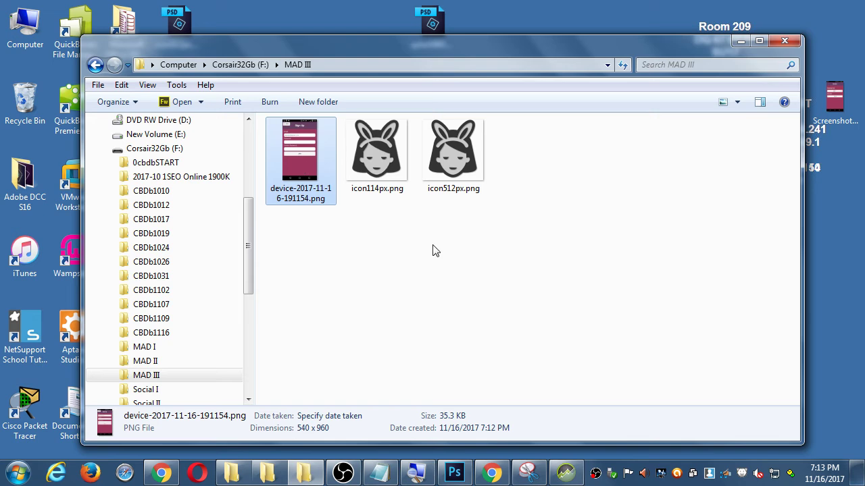
click(466, 281)
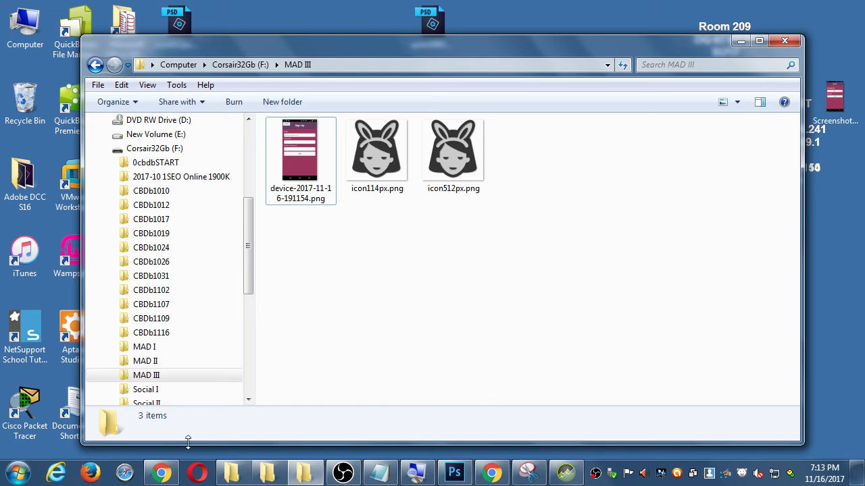
click(161, 472)
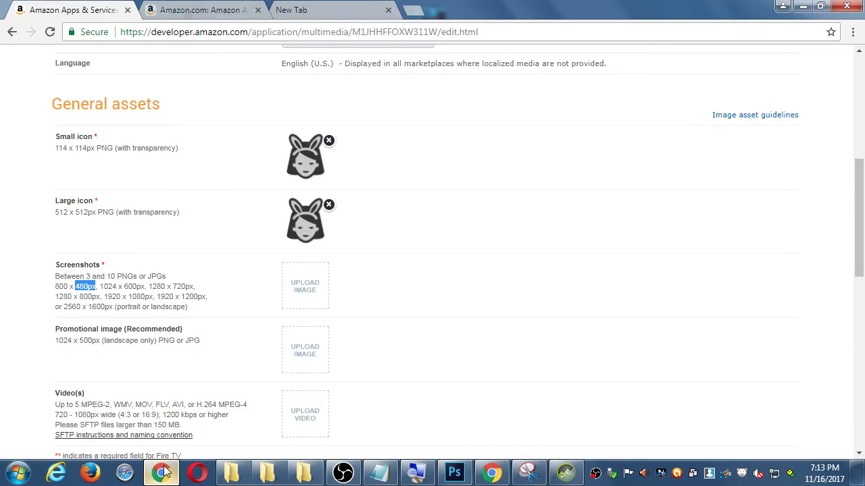
click(184, 316)
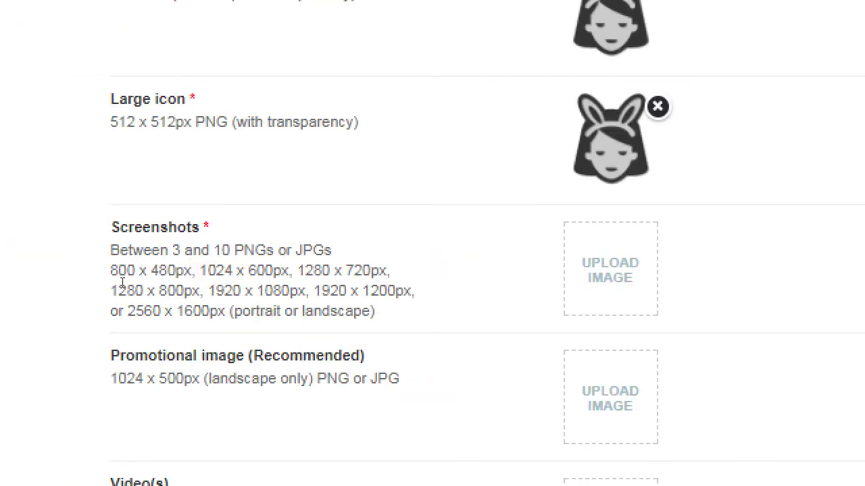
drag(216, 271, 257, 270)
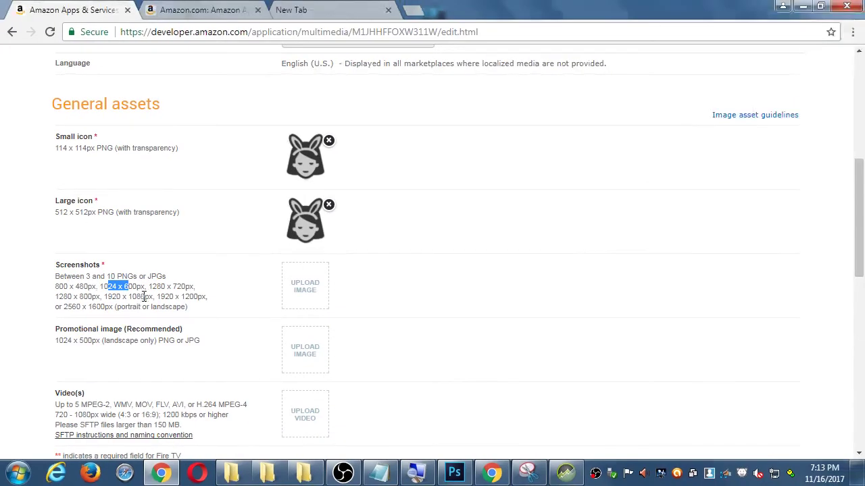
click(324, 15)
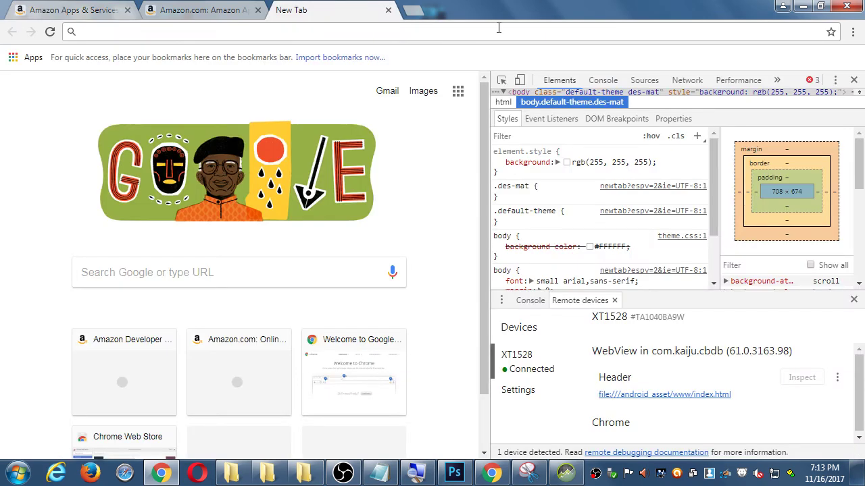
click(455, 474)
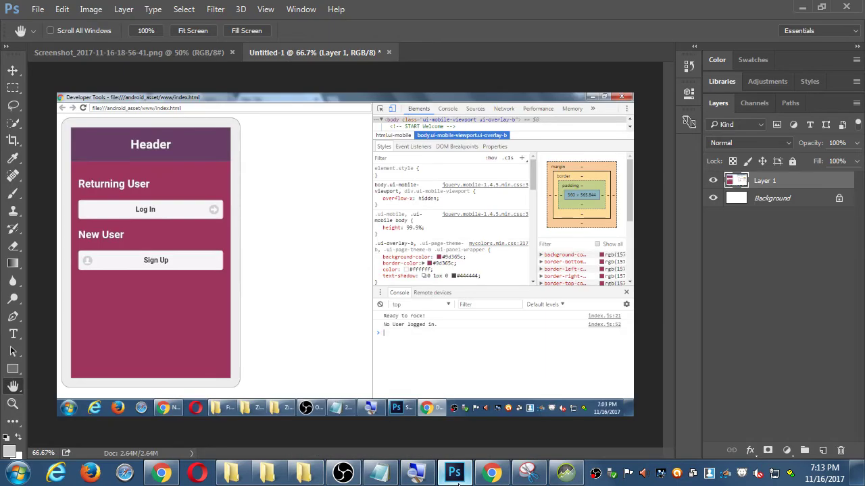
Step: Open device-2017-11-16-191154.png from F:\MAD III in Photoshop, then minimize Photoshop
click(155, 57)
key(ctrl+o)
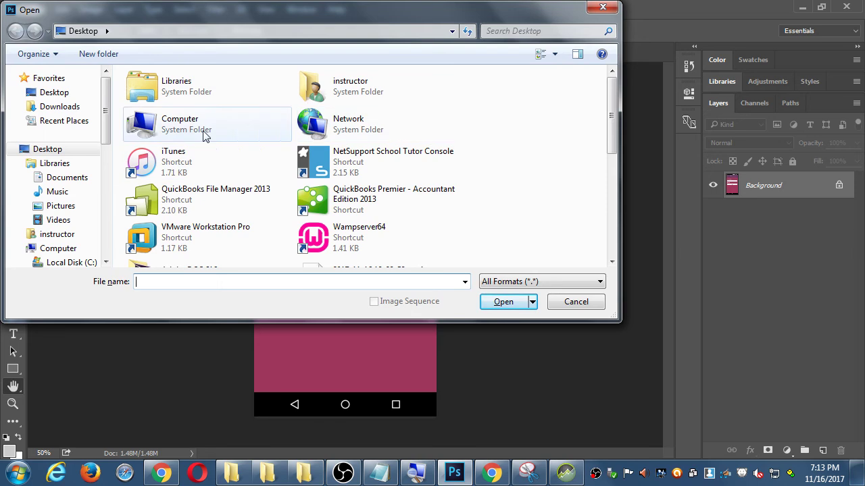
click(157, 129)
double_click(157, 128)
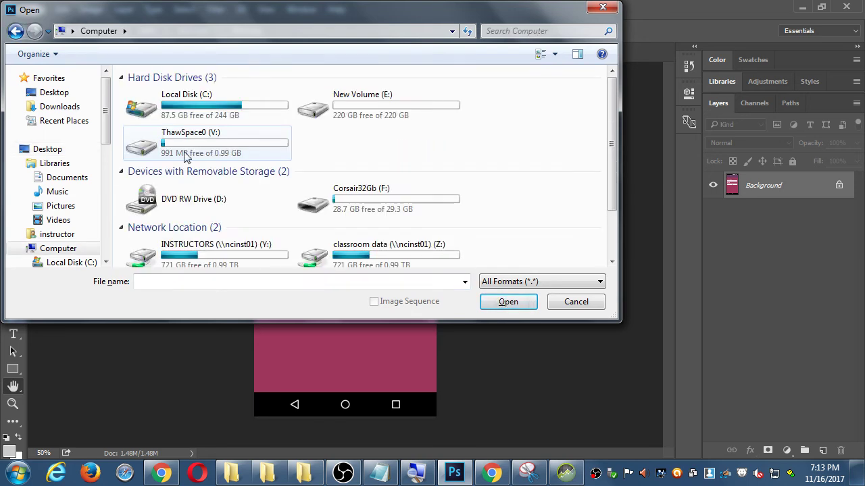
click(333, 204)
double_click(333, 204)
click(189, 218)
scroll(187, 219, down, 3)
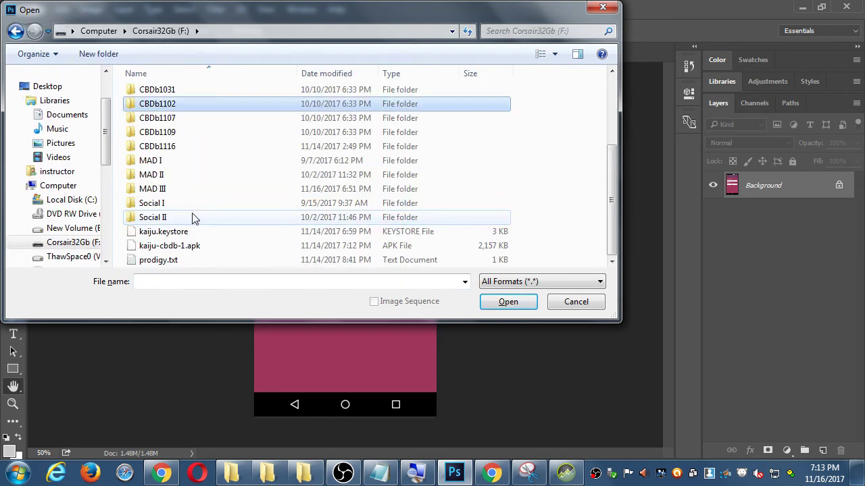
double_click(173, 190)
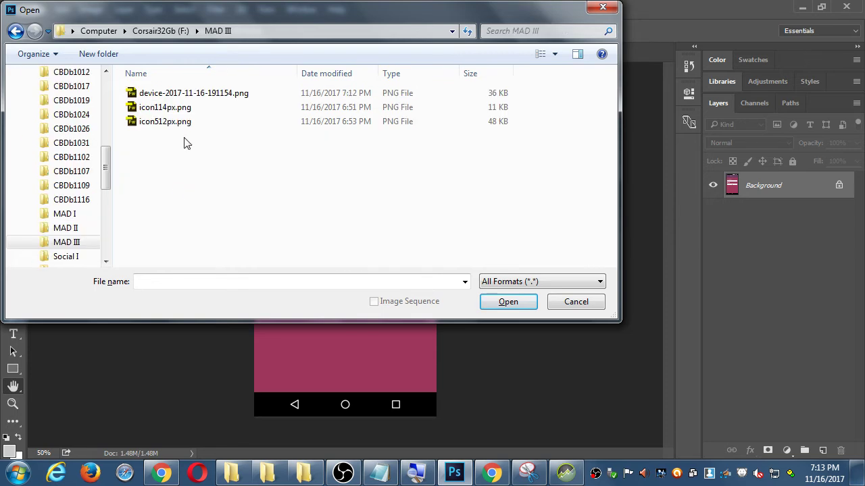
double_click(212, 93)
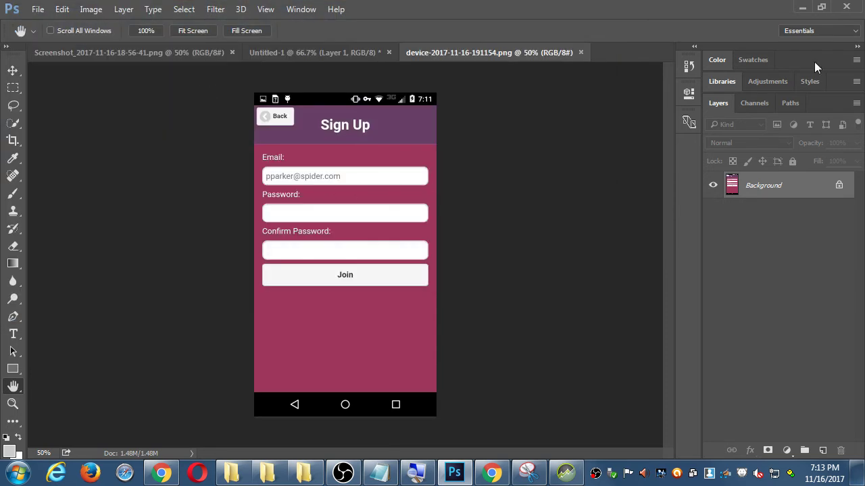
click(802, 6)
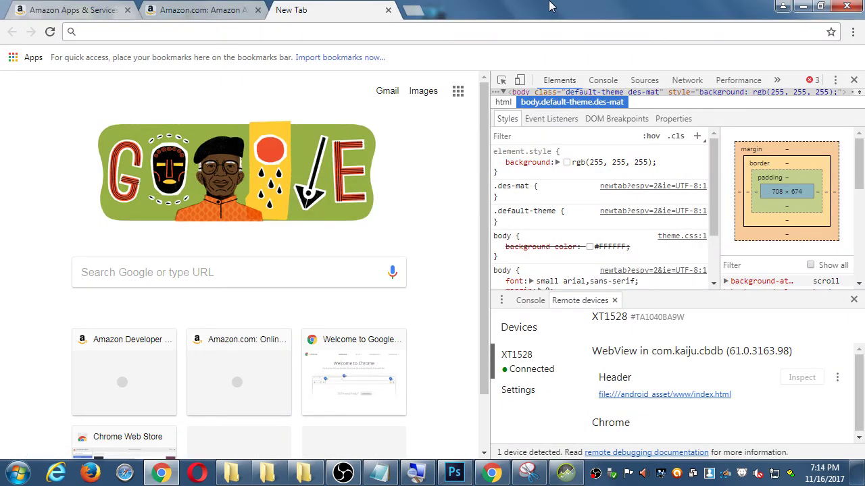
Step: Search for 'google pixel phone image', close DevTools, and scroll through the image results
text(google pixe)
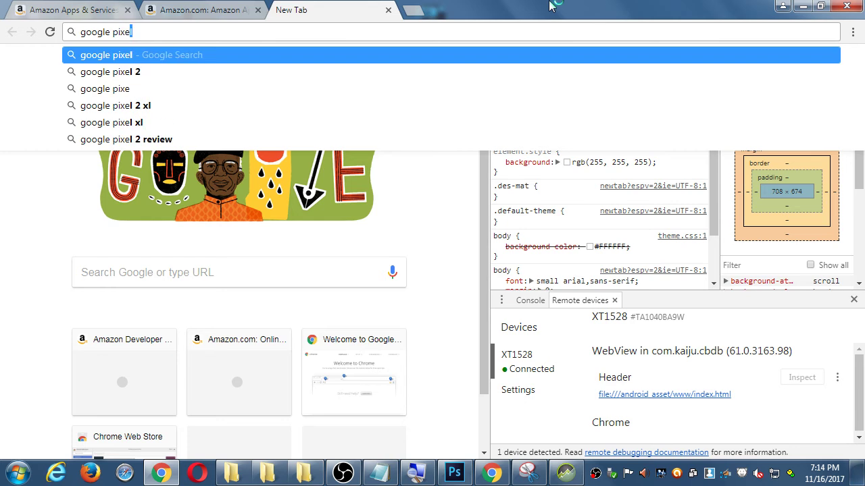
text(l phone image)
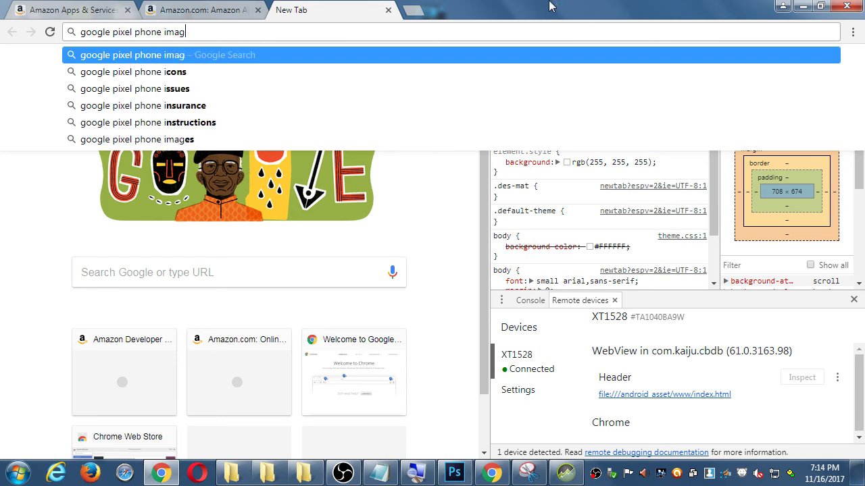
key(Return)
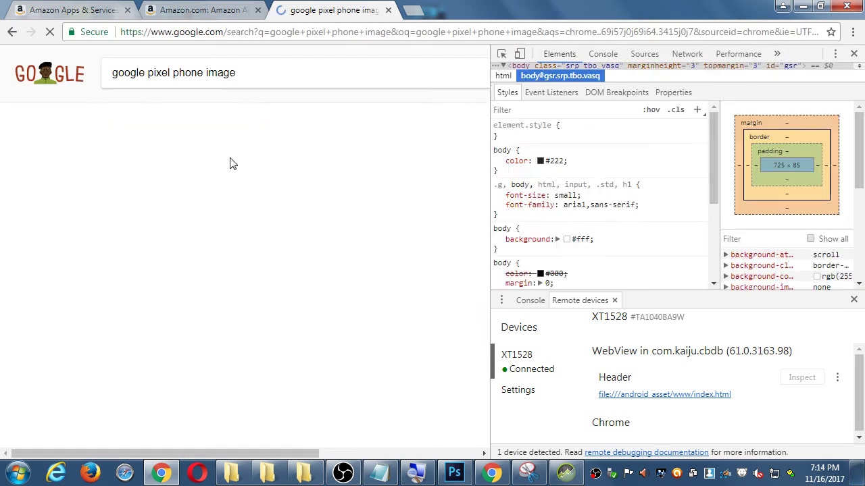
click(854, 54)
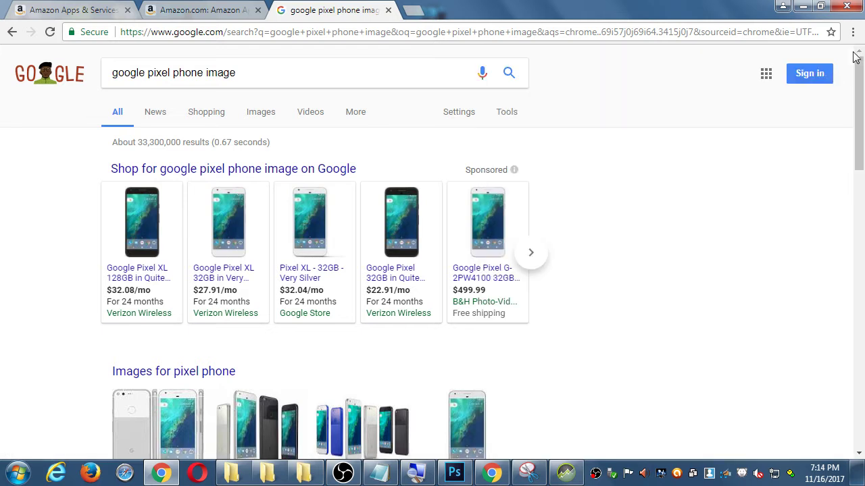
scroll(142, 309, down, 1)
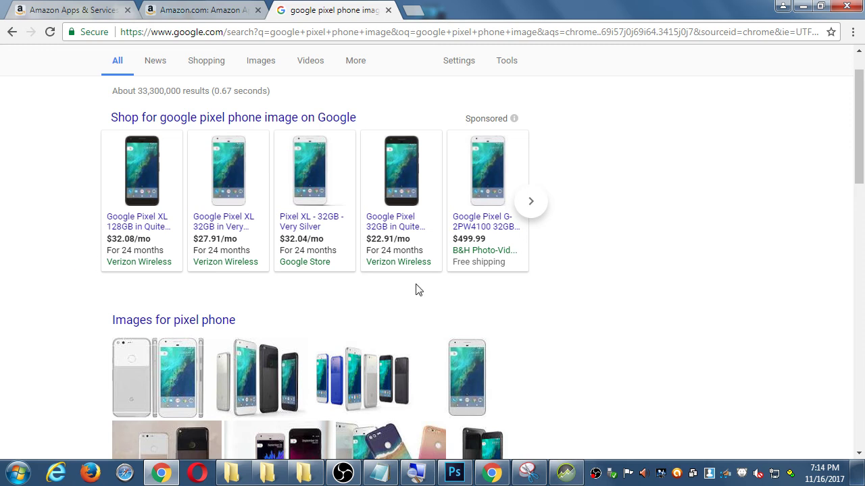
scroll(571, 279, down, 1)
scroll(571, 279, down, 3)
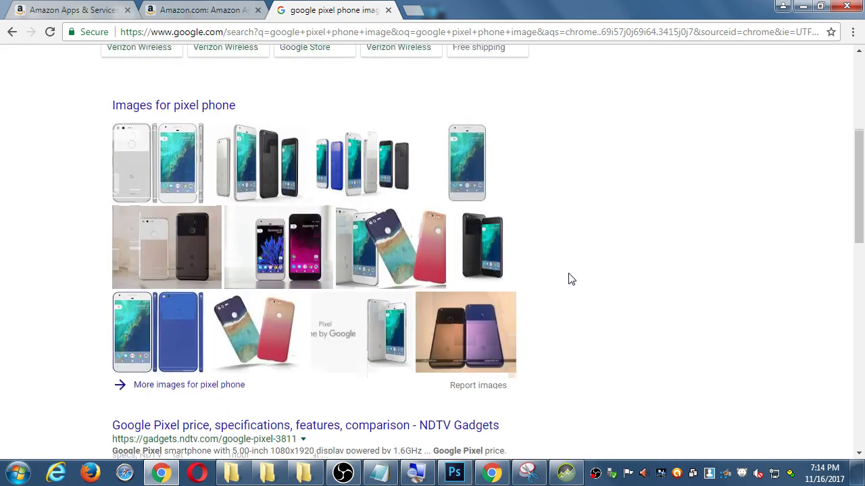
scroll(571, 279, down, 1)
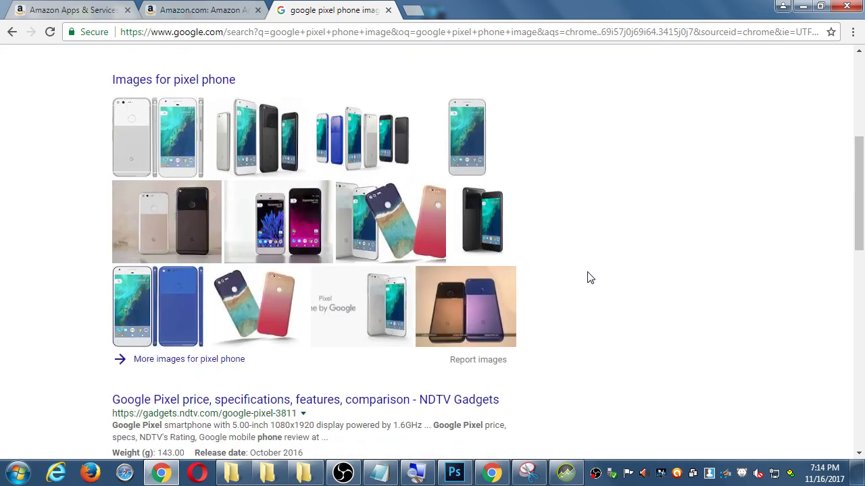
scroll(586, 279, down, 1)
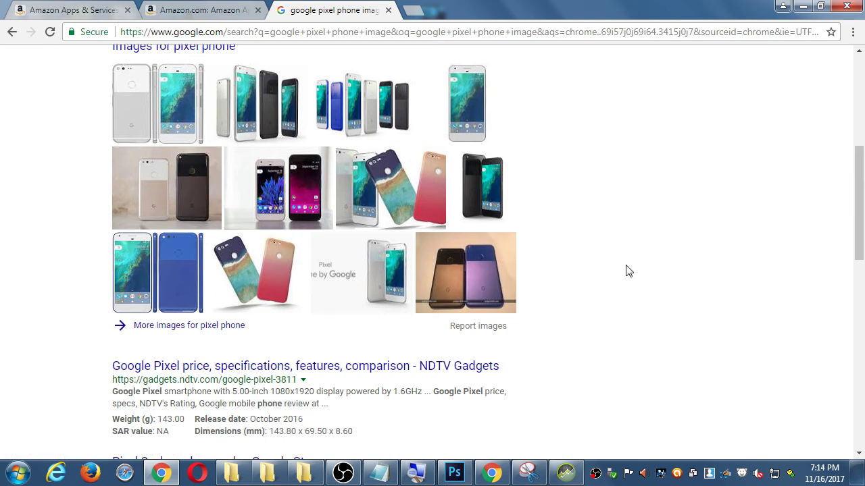
scroll(628, 271, up, 1)
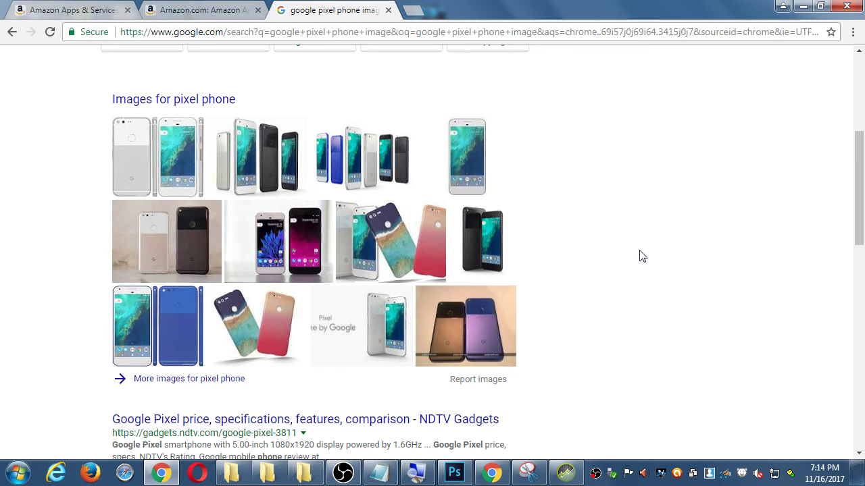
scroll(642, 277, up, 5)
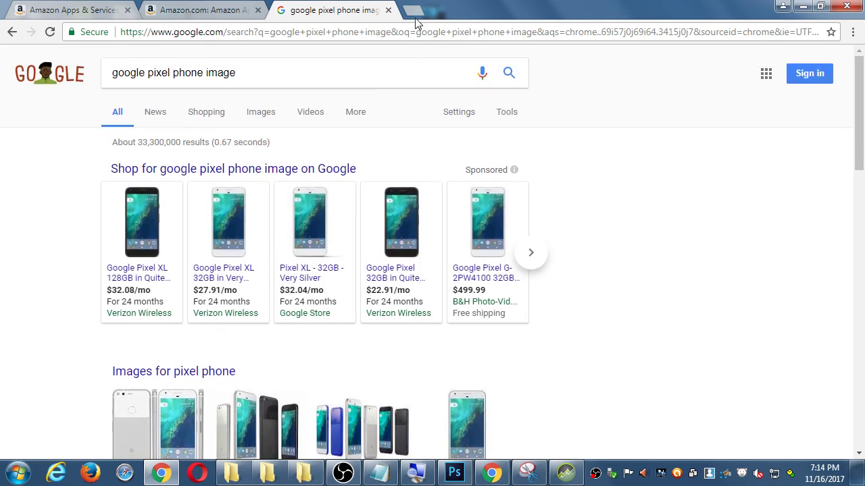
Step: In a new tab, search Google for 'google pixel' and scroll the results
click(414, 11)
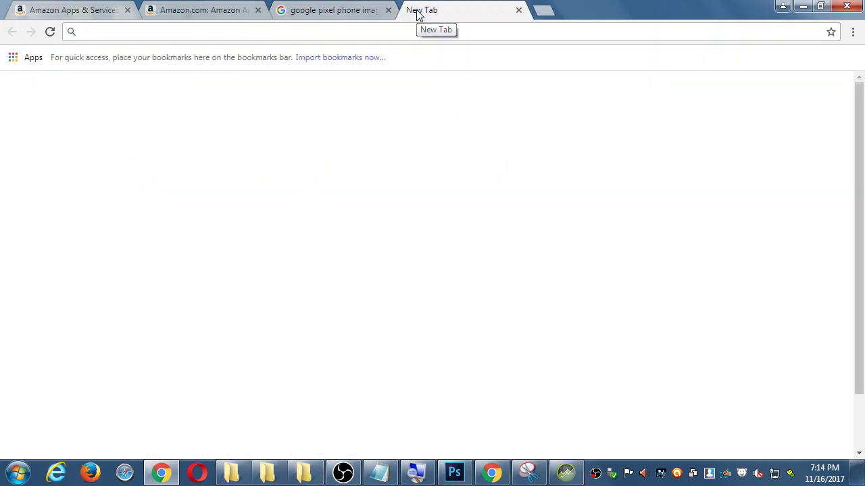
text(google pixel)
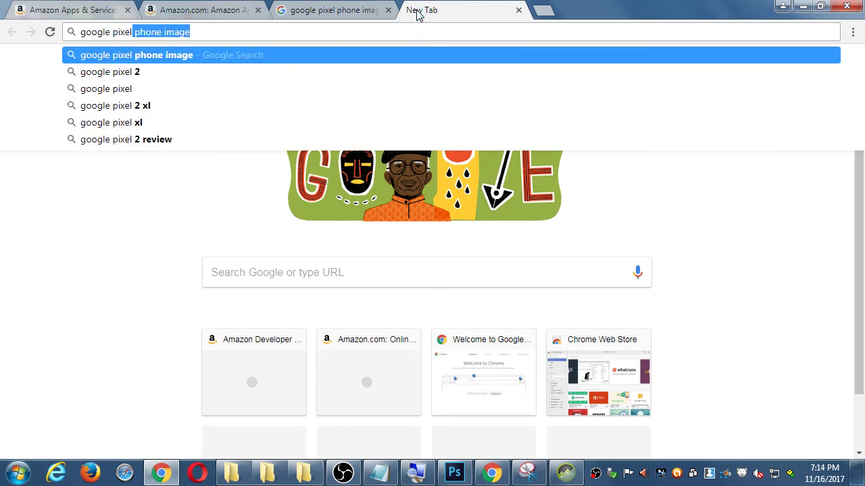
key(Delete)
key(Return)
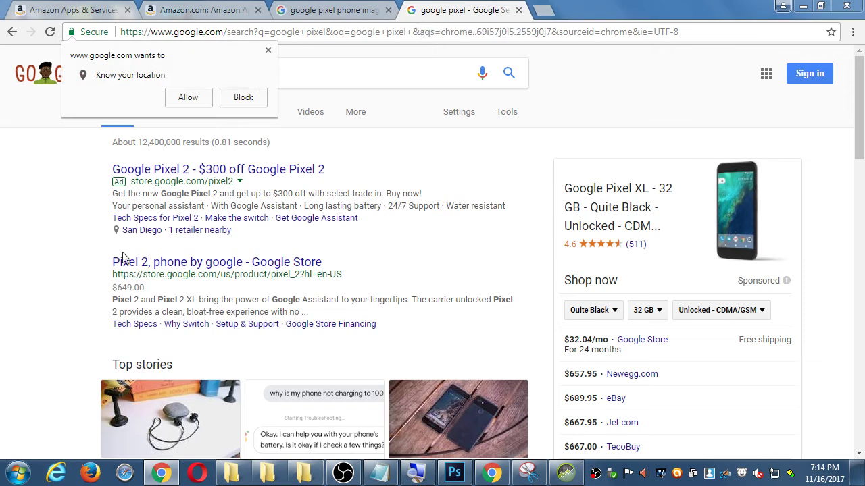
scroll(67, 272, down, 3)
scroll(74, 273, down, 3)
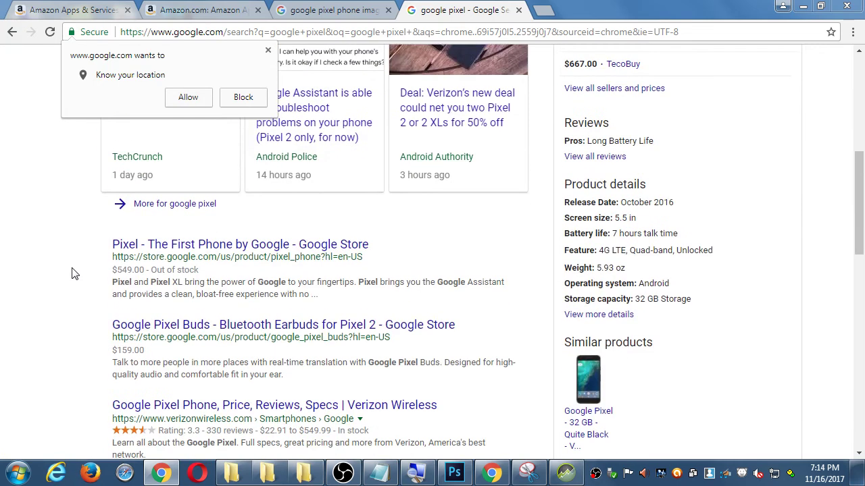
scroll(74, 273, down, 2)
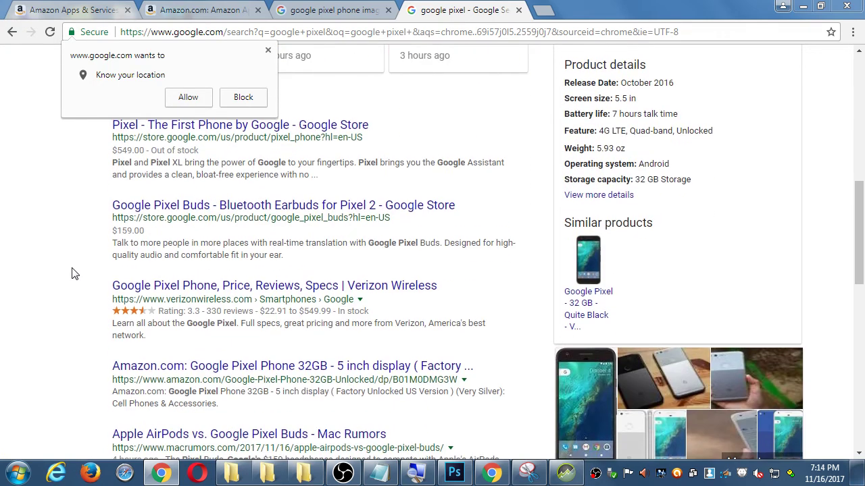
scroll(75, 273, up, 7)
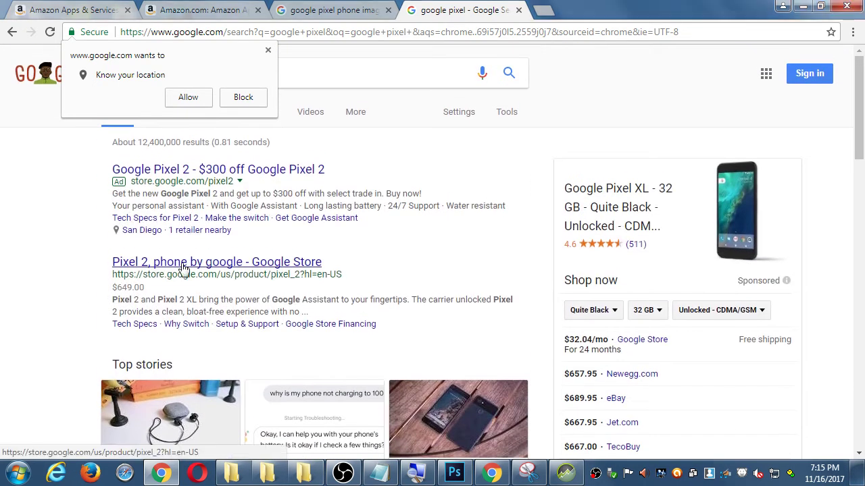
Step: Open the 'Pixel 2, phone by google - Google Store' result and scroll through the product page
click(182, 265)
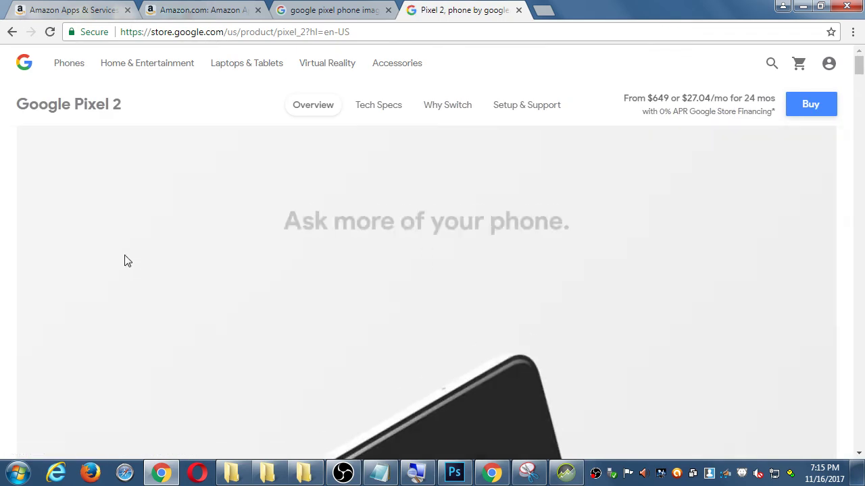
scroll(701, 262, down, 2)
scroll(700, 262, down, 6)
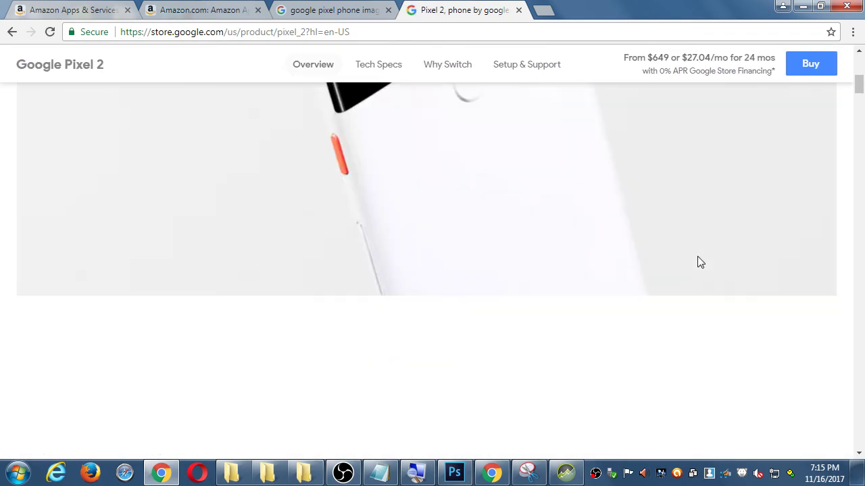
scroll(700, 262, down, 6)
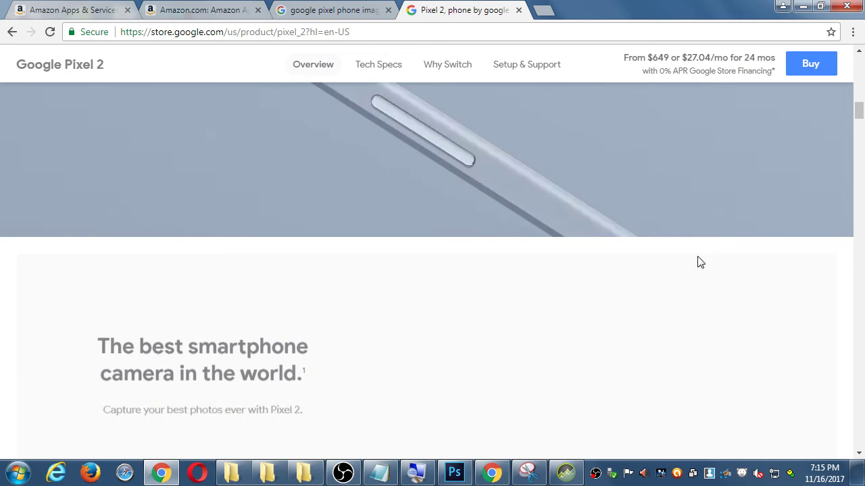
scroll(701, 262, down, 7)
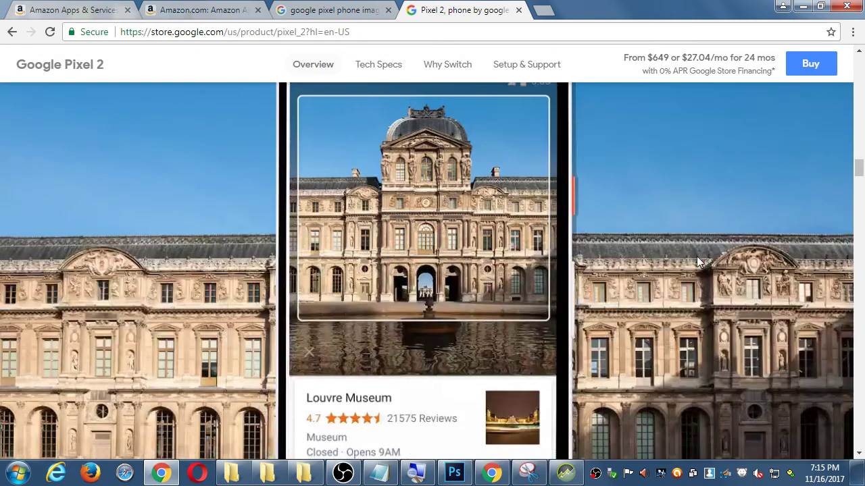
scroll(698, 258, down, 5)
scroll(696, 260, down, 3)
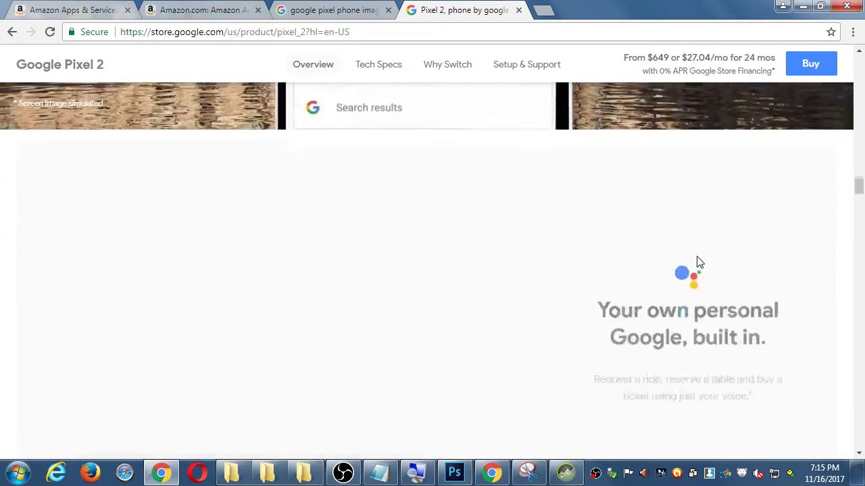
scroll(530, 237, down, 4)
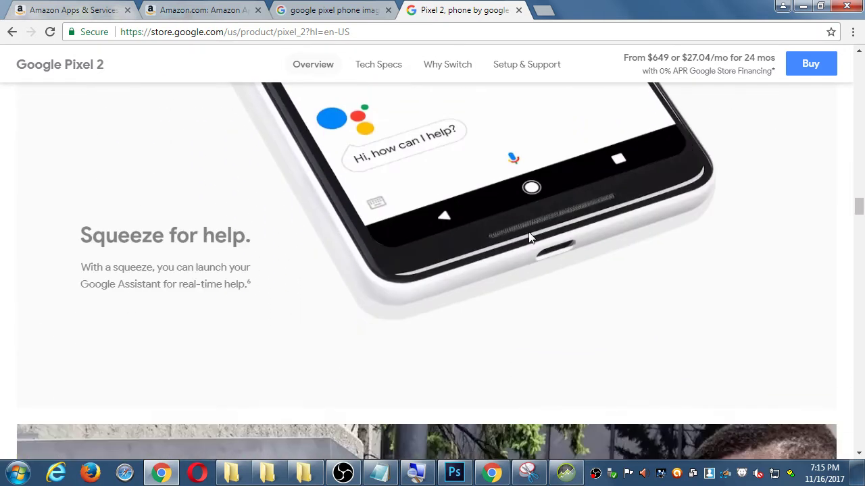
scroll(530, 237, up, 4)
scroll(474, 259, up, 2)
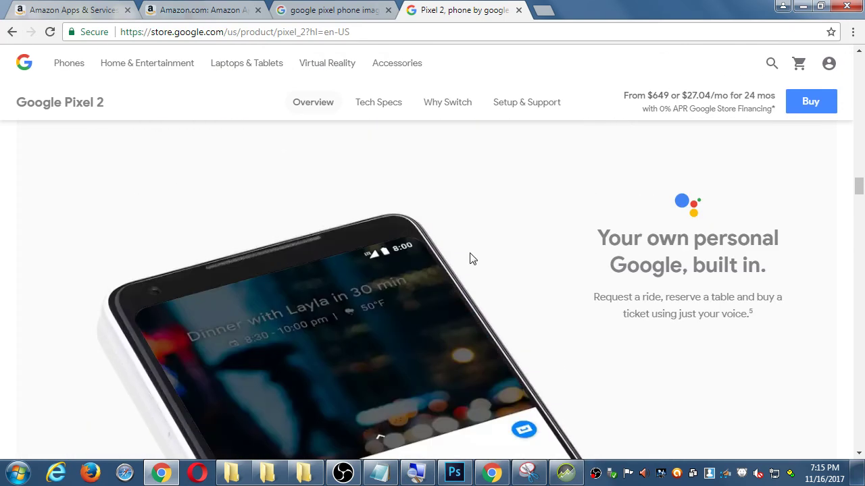
Step: Save the Pixel 2 phone image to the Desktop and view the desktop
scroll(511, 288, down, 1)
right_click(373, 267)
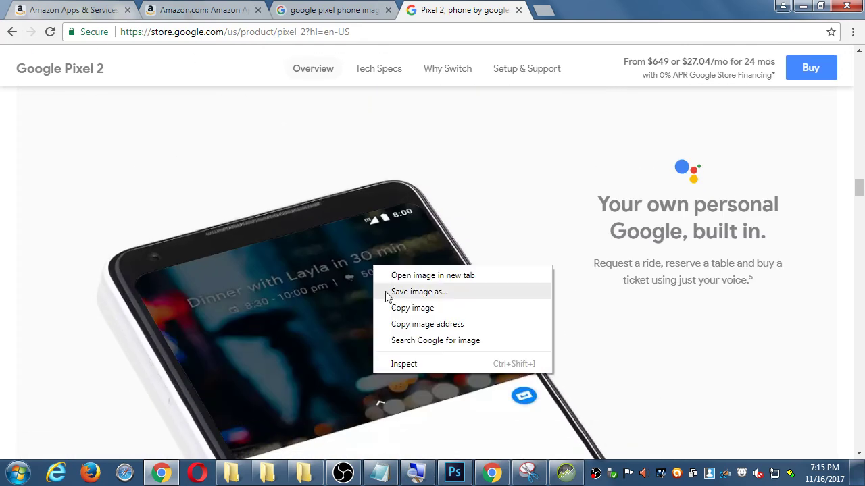
click(385, 291)
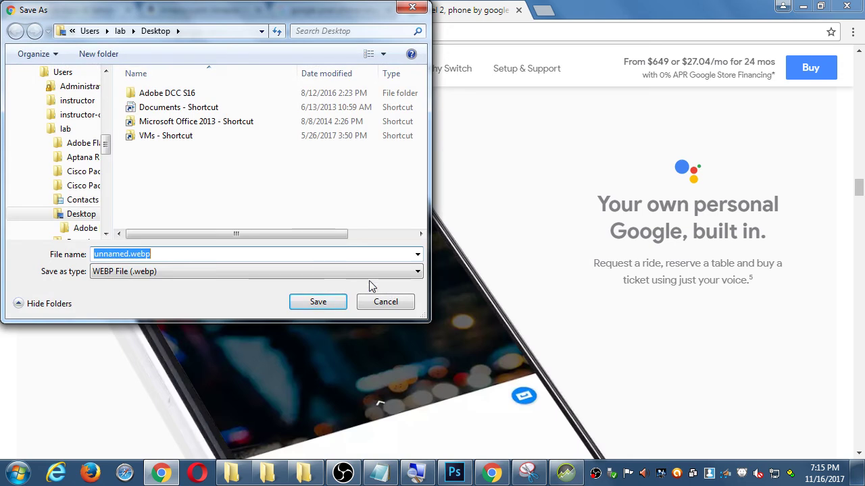
click(315, 304)
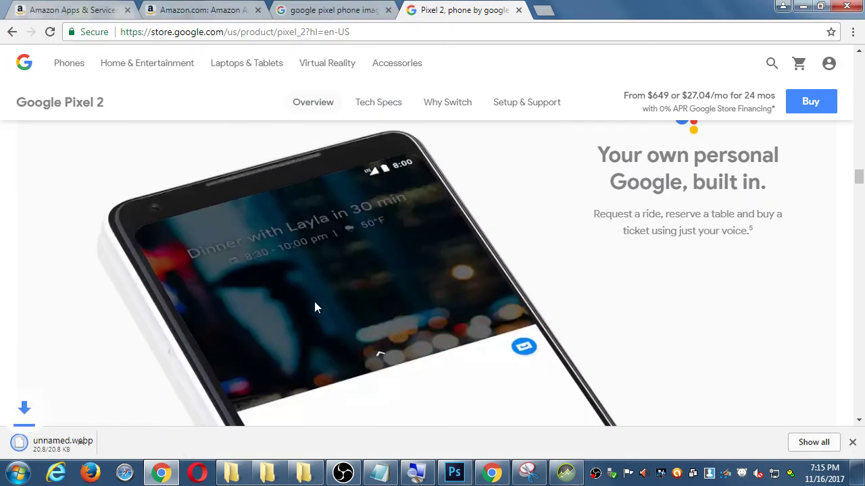
key(super+d)
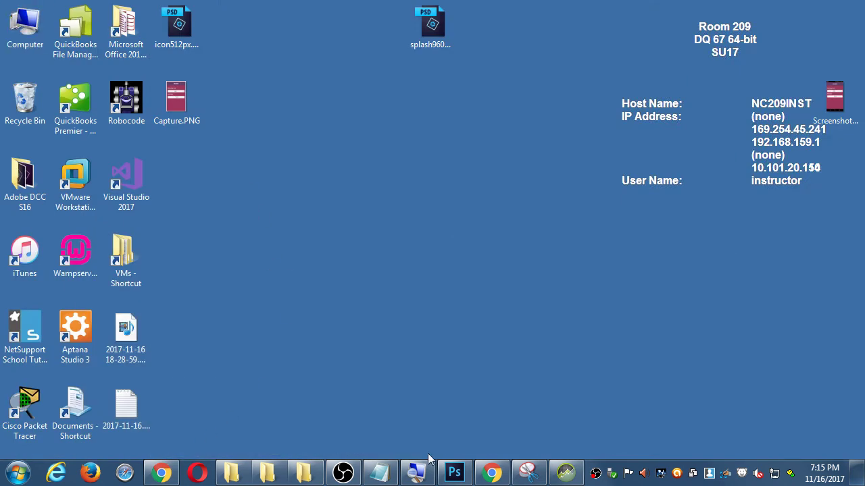
Step: Save the whole Pixel 2 store page to the Desktop and select the downloaded HTML file
click(161, 473)
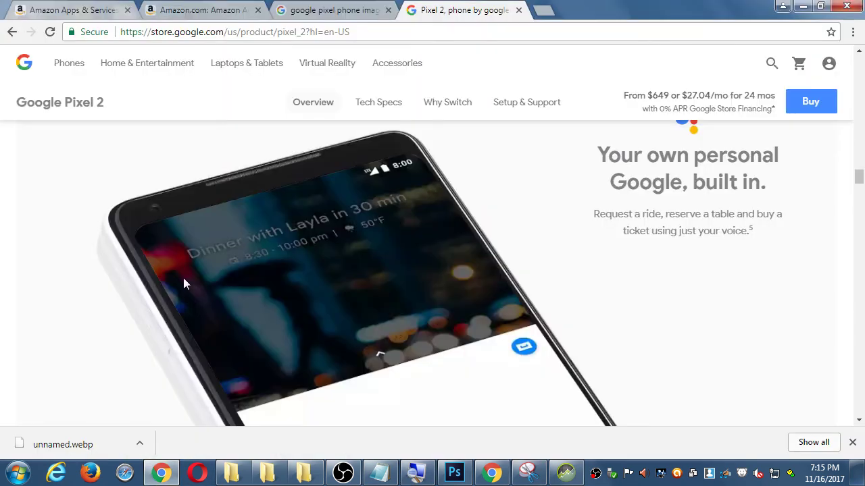
right_click(202, 243)
click(244, 308)
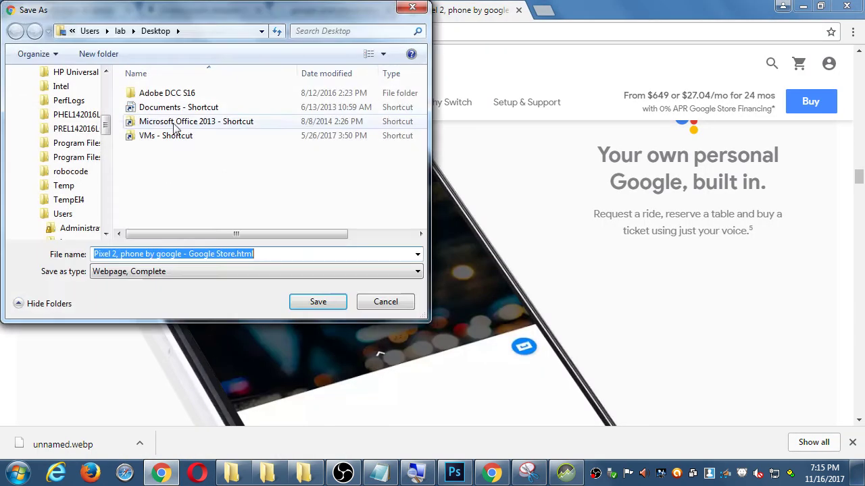
scroll(68, 135, up, 6)
click(58, 92)
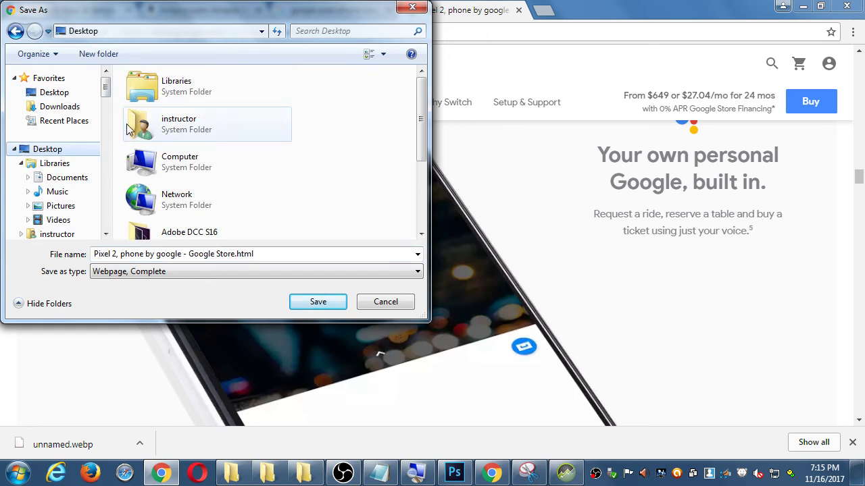
click(321, 303)
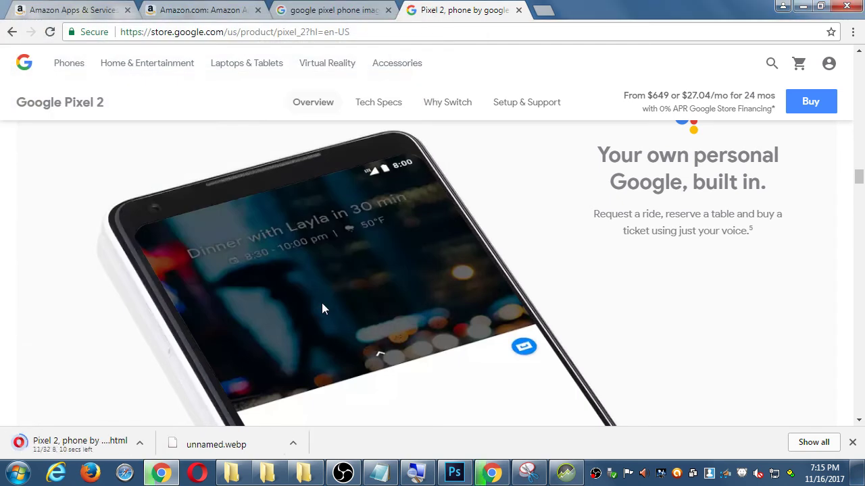
key(super+d)
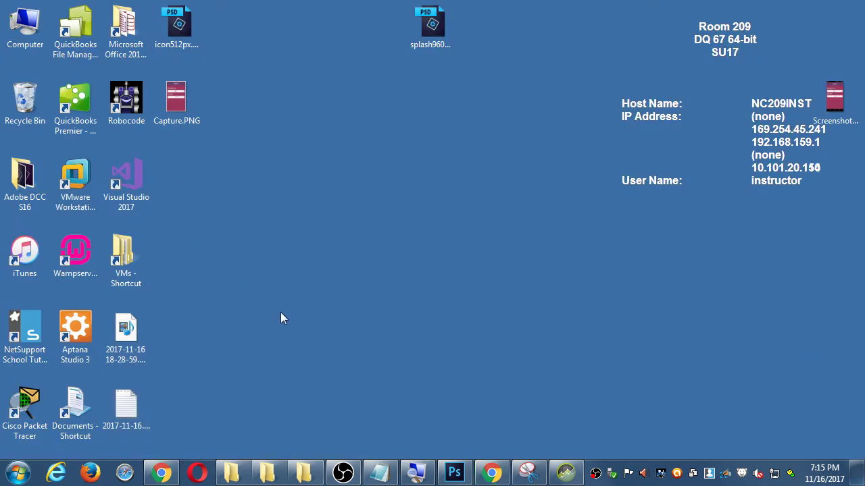
click(197, 261)
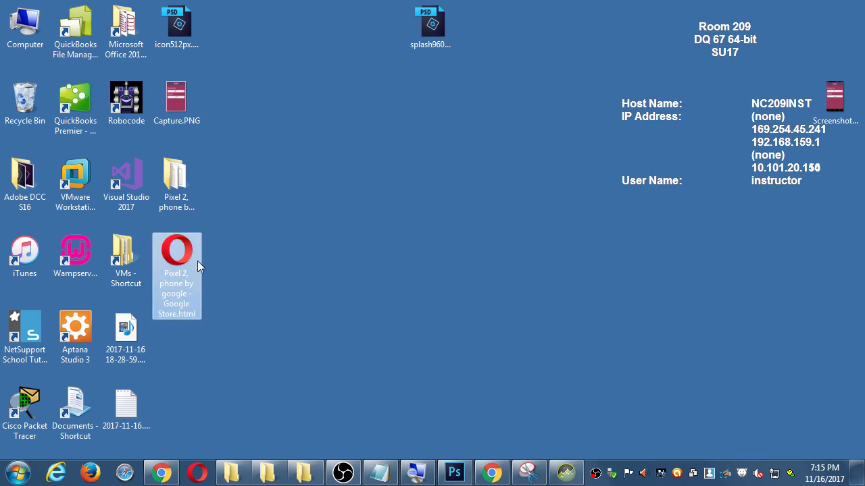
Step: Return to the Pixel 2 store page in Chrome and scroll through it
key(alt+Tab)
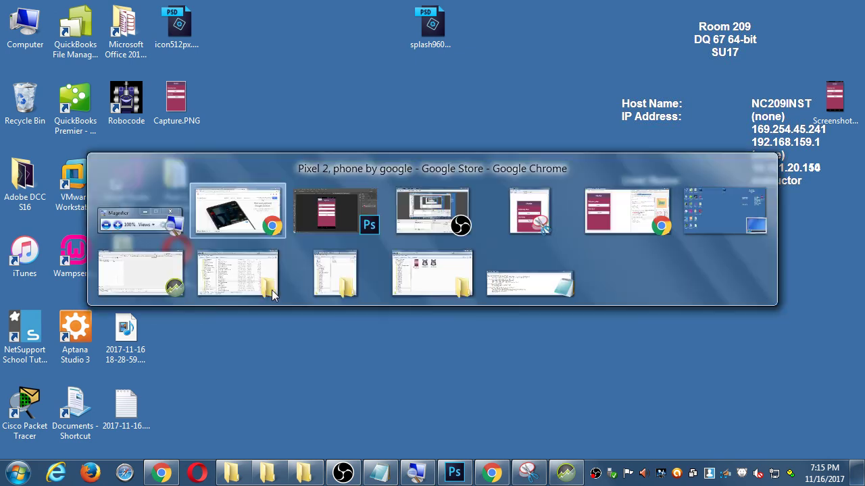
scroll(281, 293, down, 5)
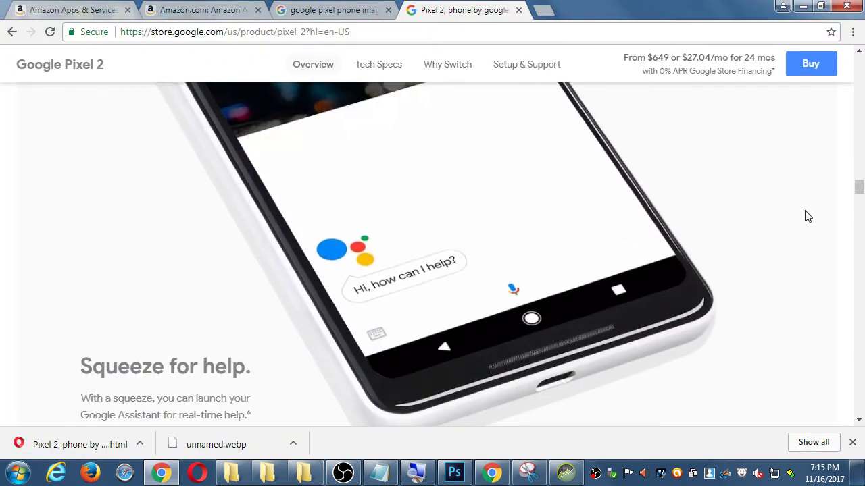
drag(857, 183, 863, 427)
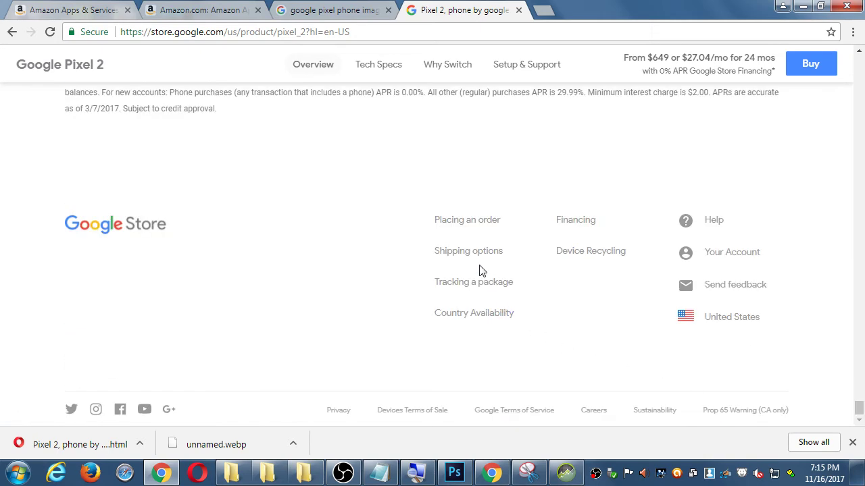
scroll(536, 221, up, 3)
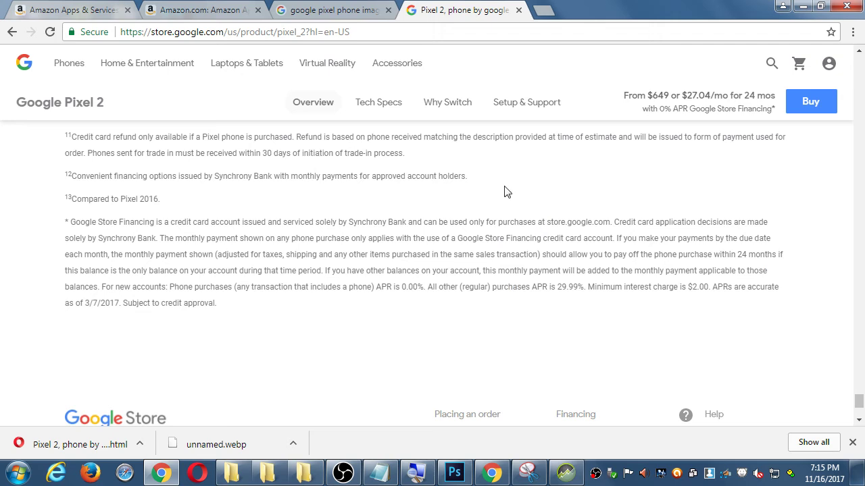
Step: Search Google for 'google pixel image template' from the address bar
click(443, 36)
text(google pixel )
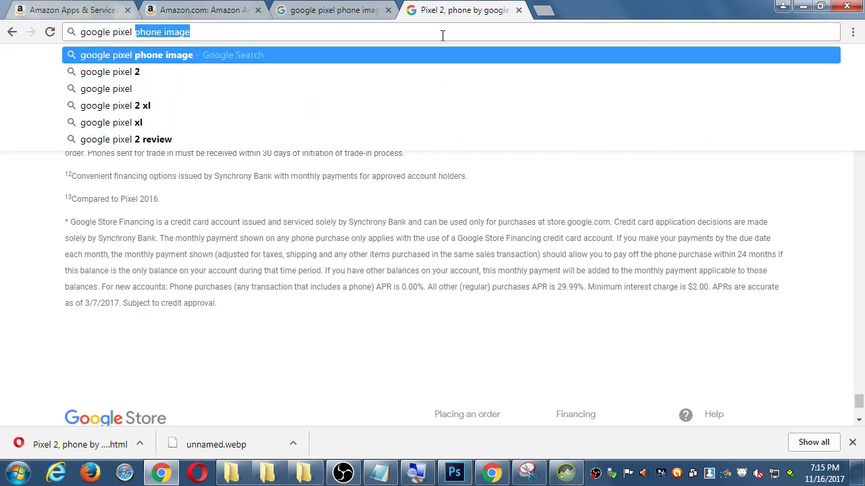
text(image template)
key(Return)
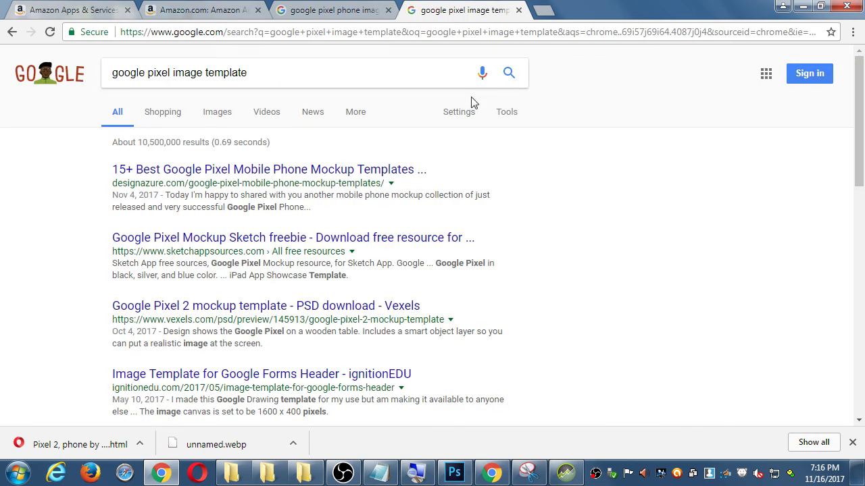
Step: Browse the designazure Pixel mockup templates article, then go back to the results
click(344, 170)
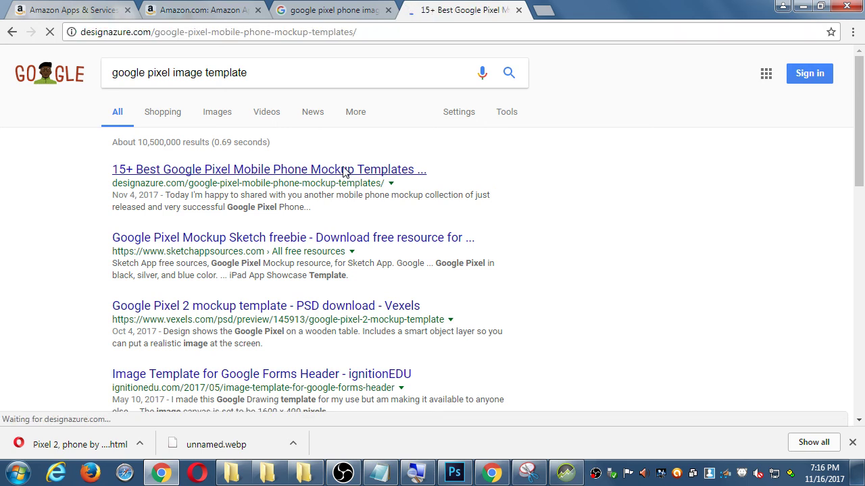
scroll(359, 164, down, 10)
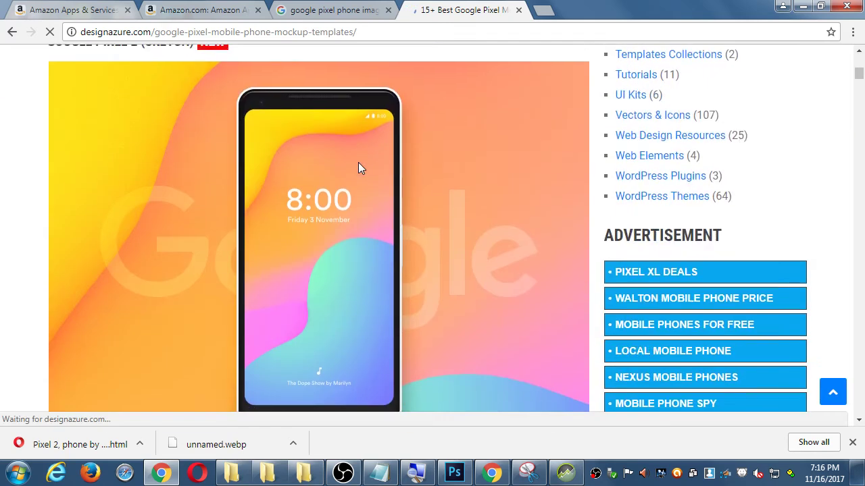
scroll(194, 125, down, 2)
scroll(194, 125, down, 3)
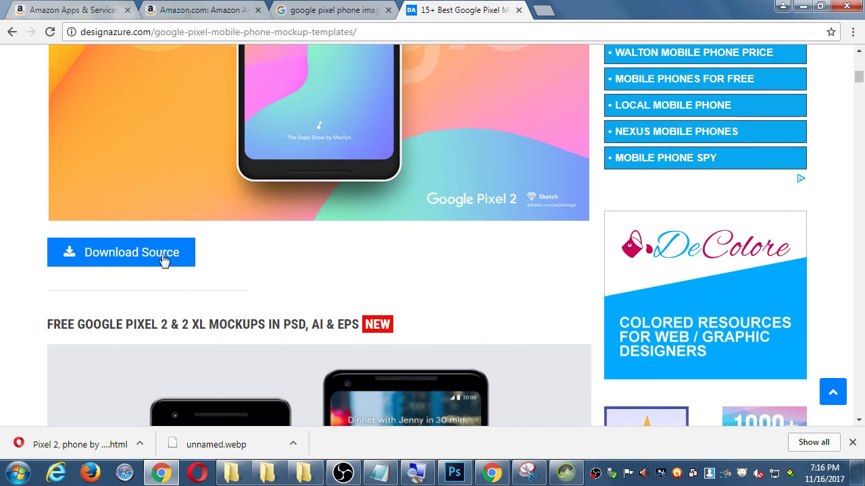
scroll(421, 259, down, 3)
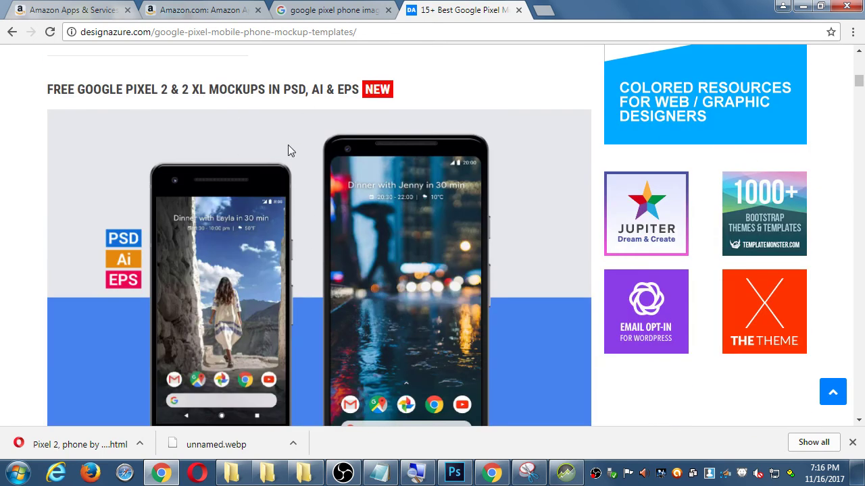
scroll(246, 192, down, 1)
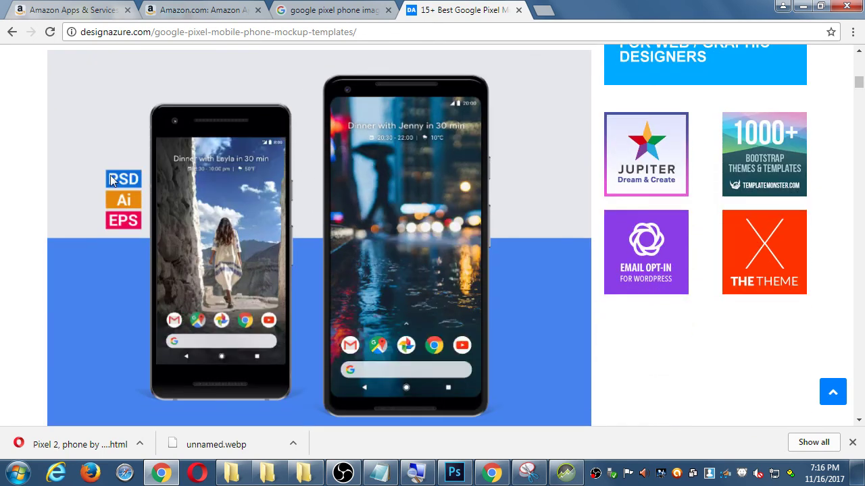
scroll(114, 180, down, 1)
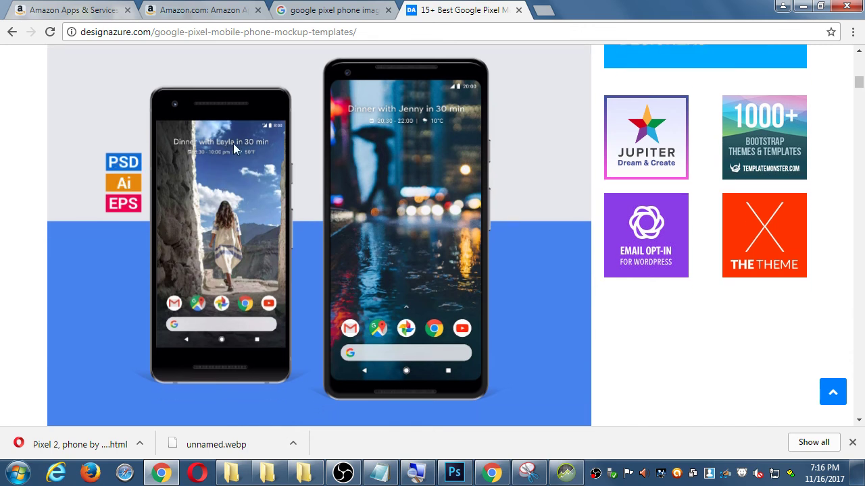
scroll(267, 200, down, 5)
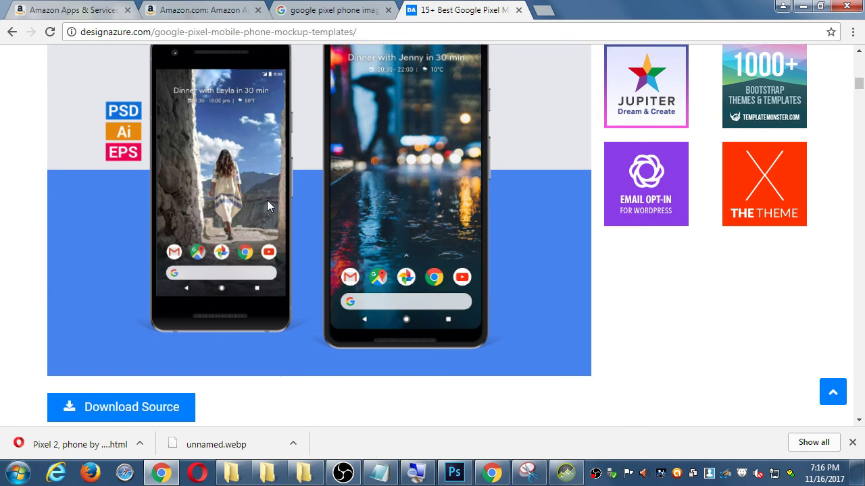
scroll(267, 206, down, 2)
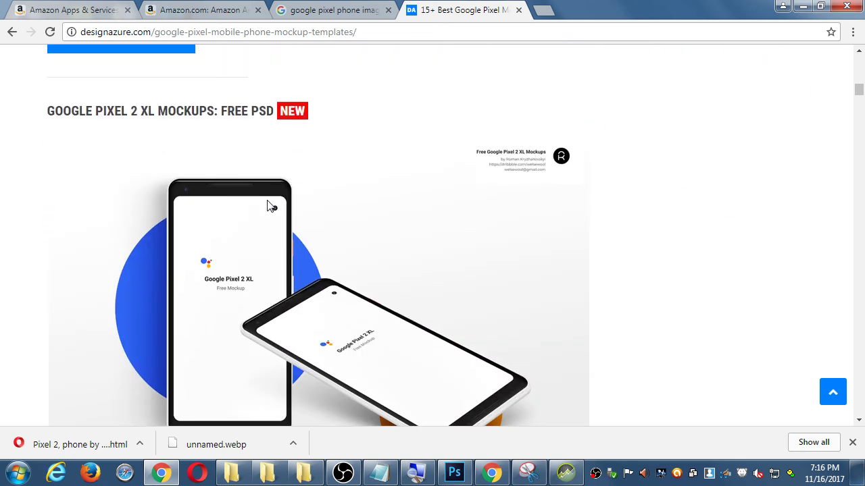
scroll(270, 206, down, 1)
scroll(267, 206, down, 10)
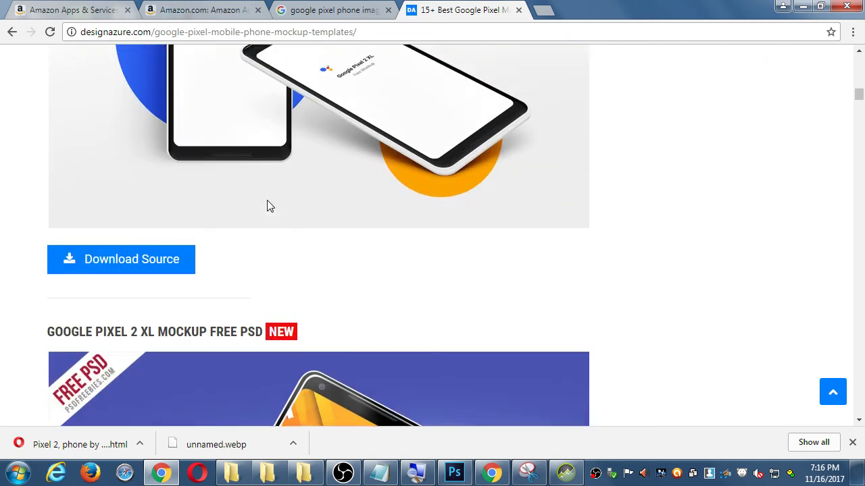
key(alt+Left)
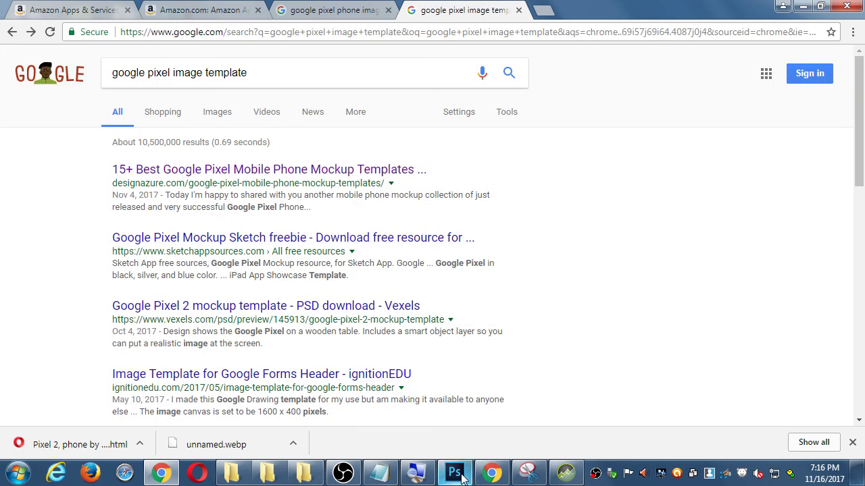
click(534, 366)
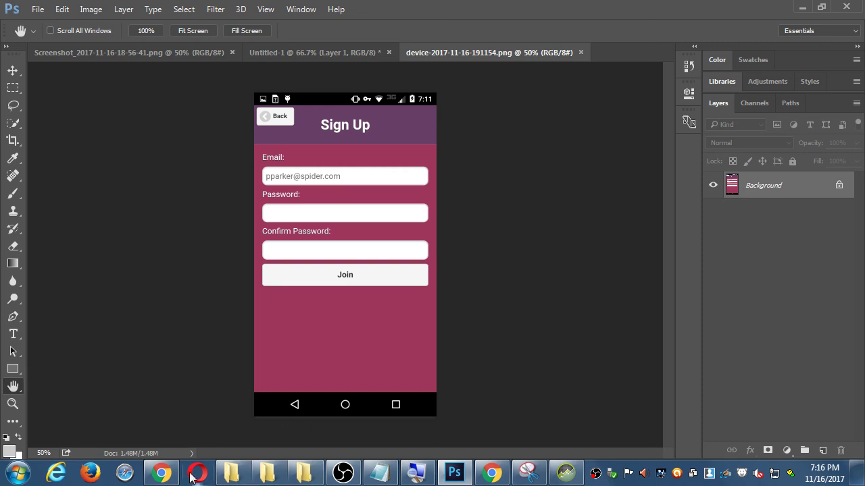
click(162, 474)
Step: Review the screenshot size requirements on Kaiju CBDB's Images & Multimedia page
click(54, 9)
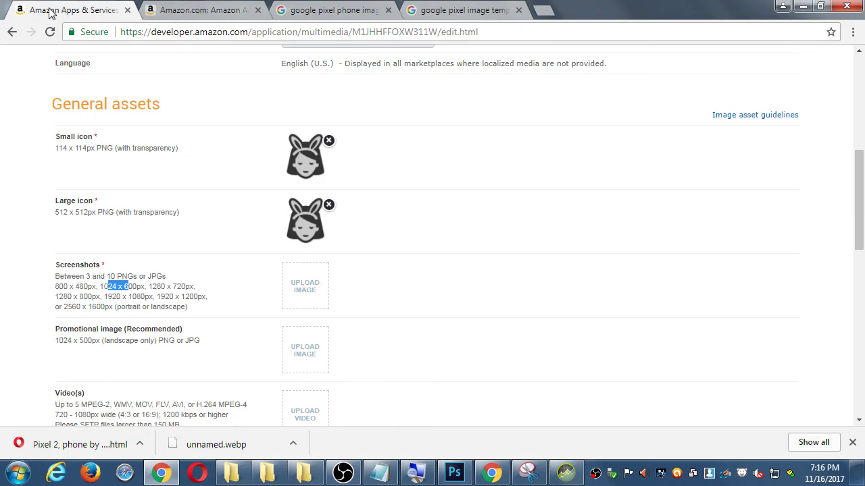
scroll(445, 309, down, 1)
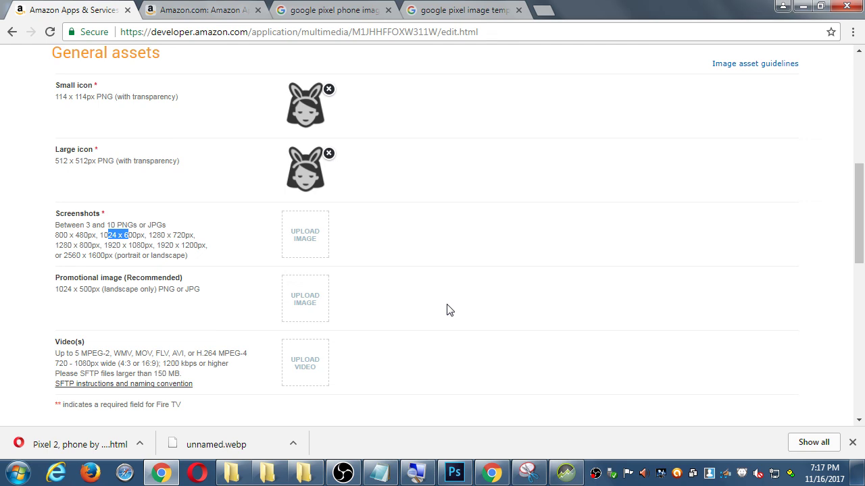
scroll(446, 310, up, 5)
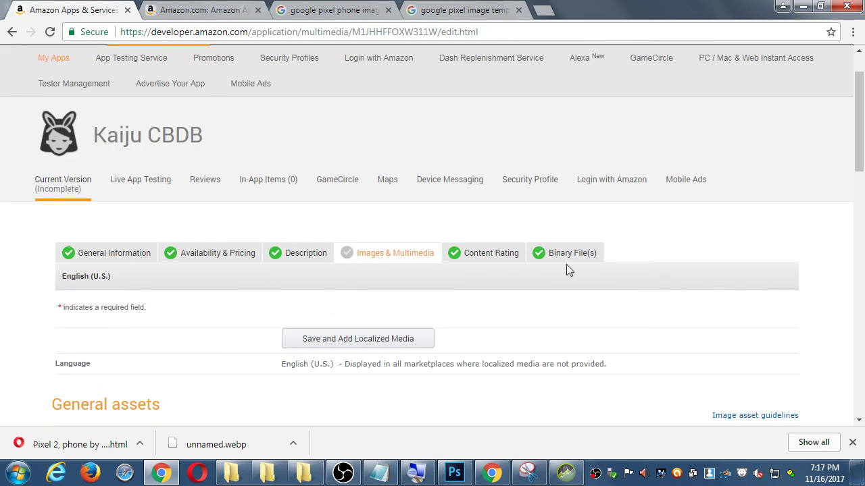
scroll(464, 313, down, 15)
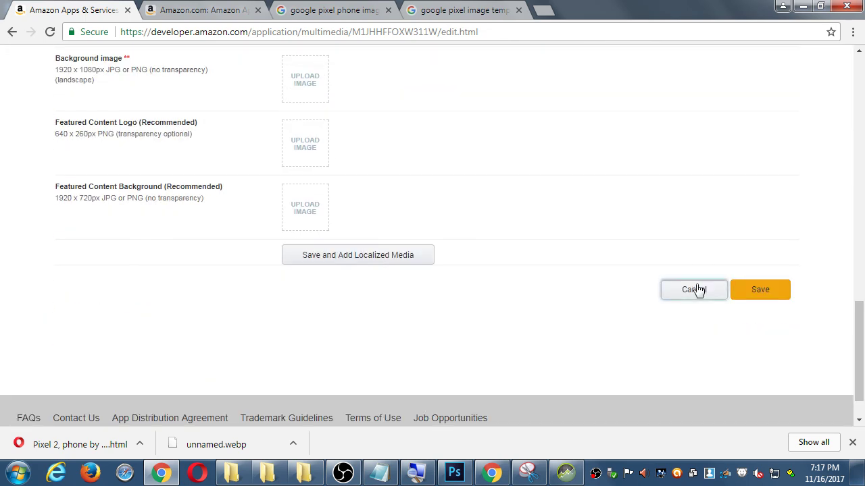
Step: Cancel the Images & Multimedia edits, leaving the form for Amazon's Sign In page
click(694, 289)
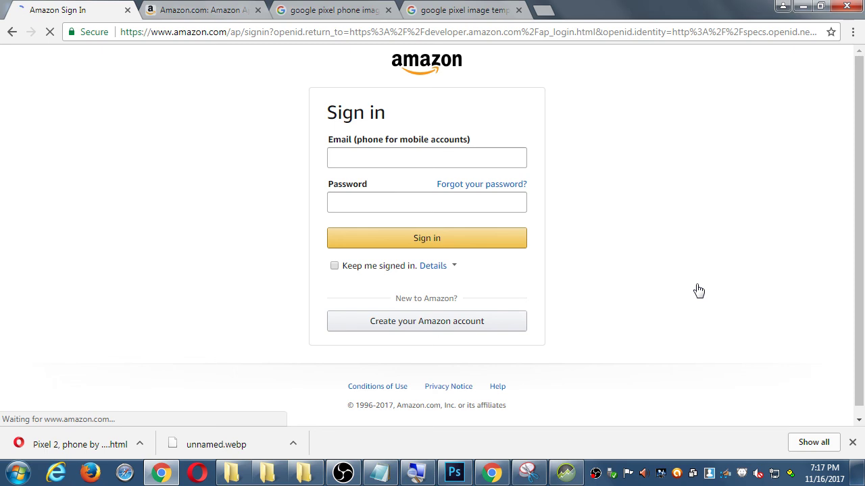